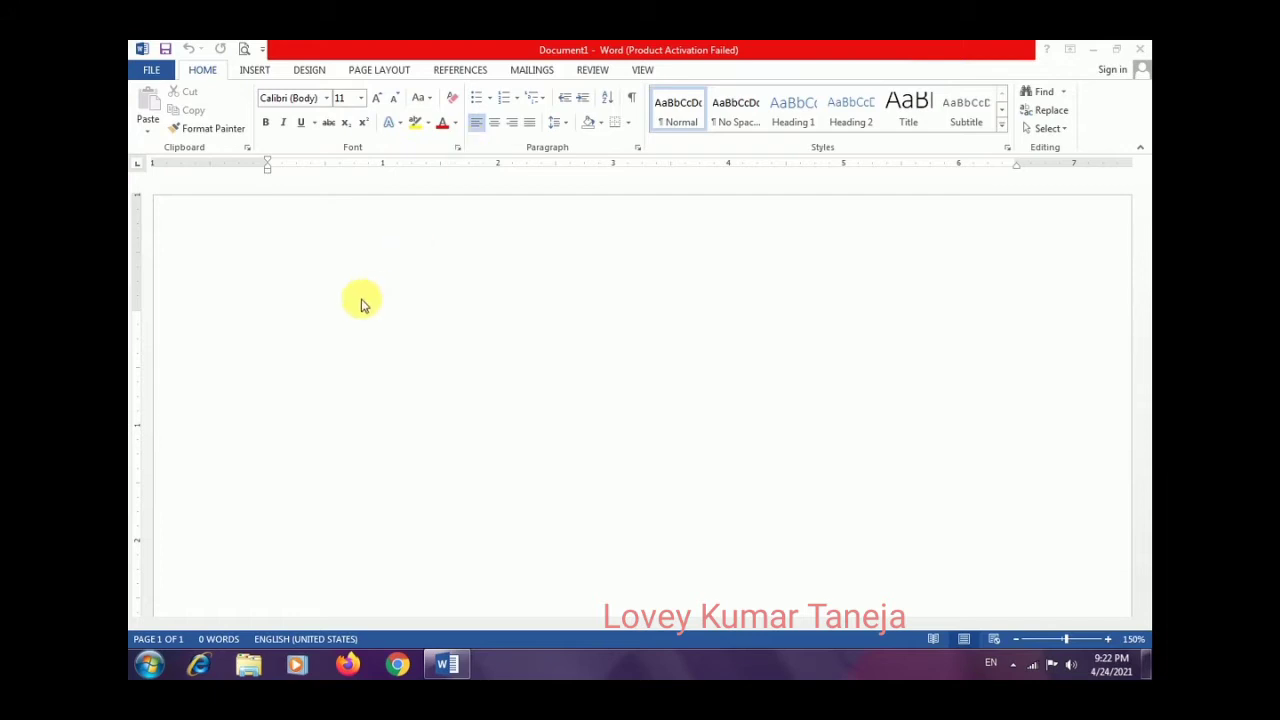
- Enter two lines of placeholder text on the blank page: "Dslkfj sdk jdkl fjdklf jdkslf jd" and "Ksdl jkflsdj fklj kslfj skldfj kldfj k"
double_click(334, 335)
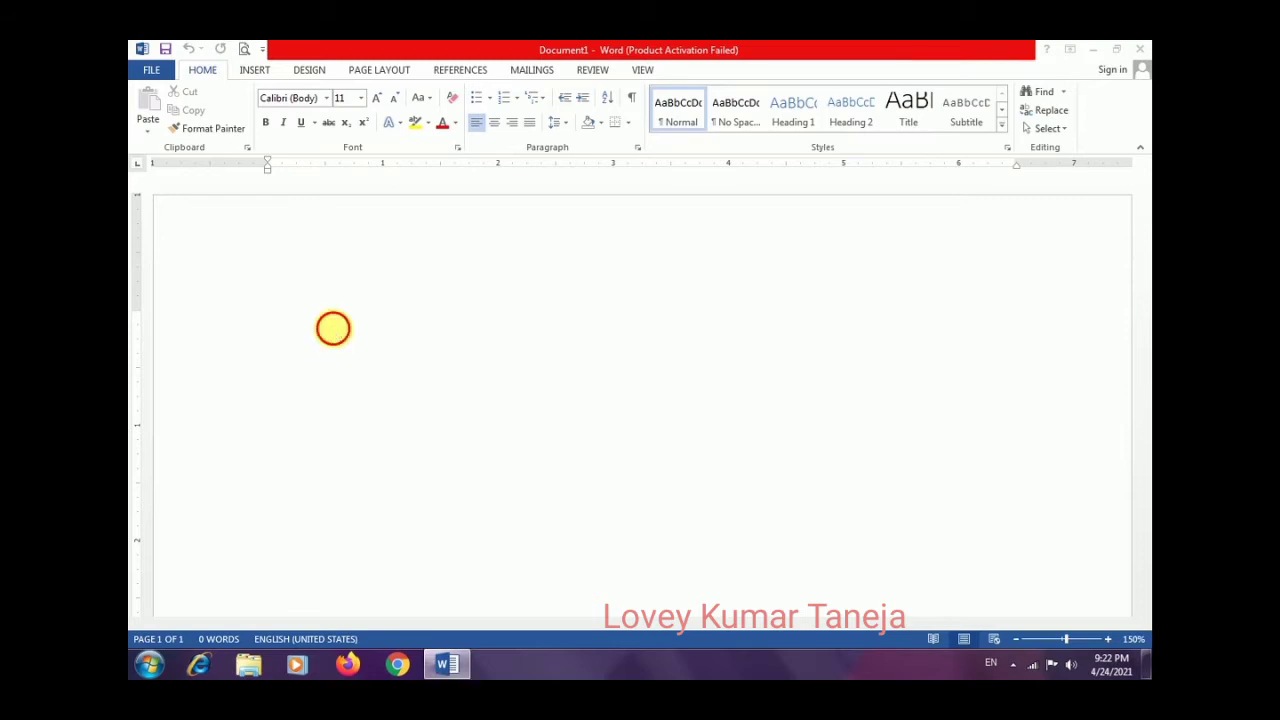
double_click(301, 321)
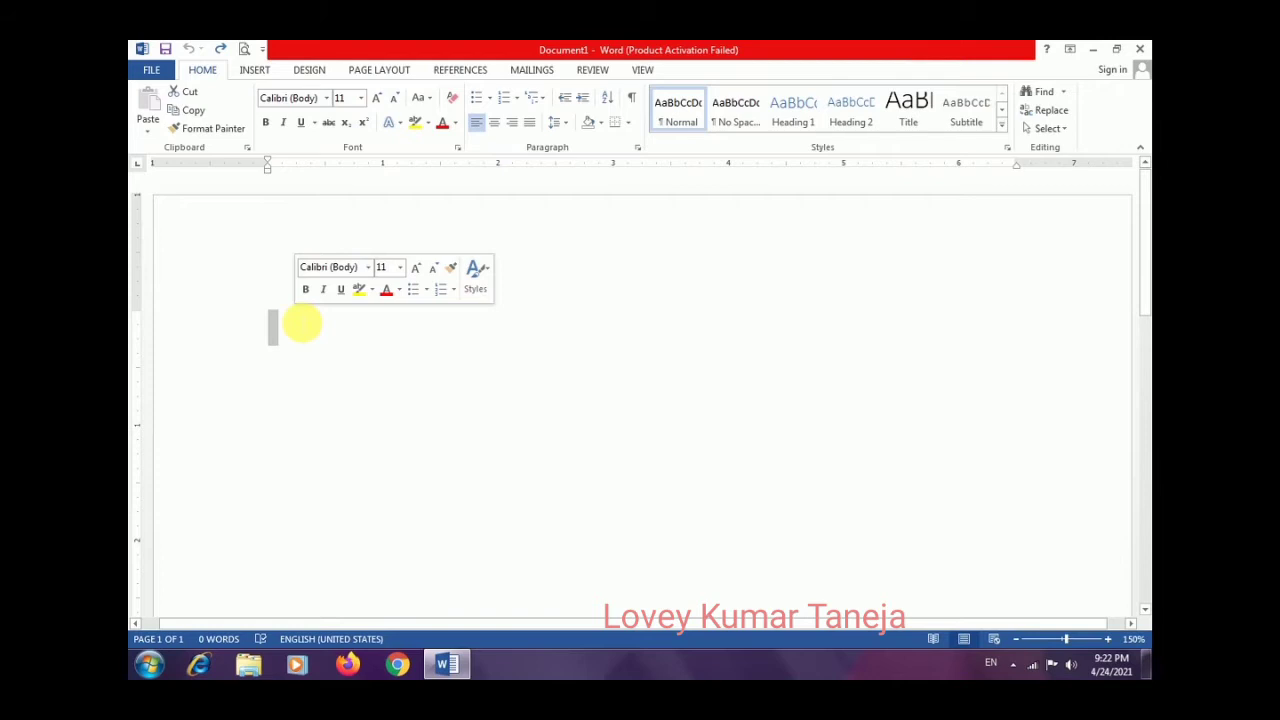
text(i)
key(BackSpace)
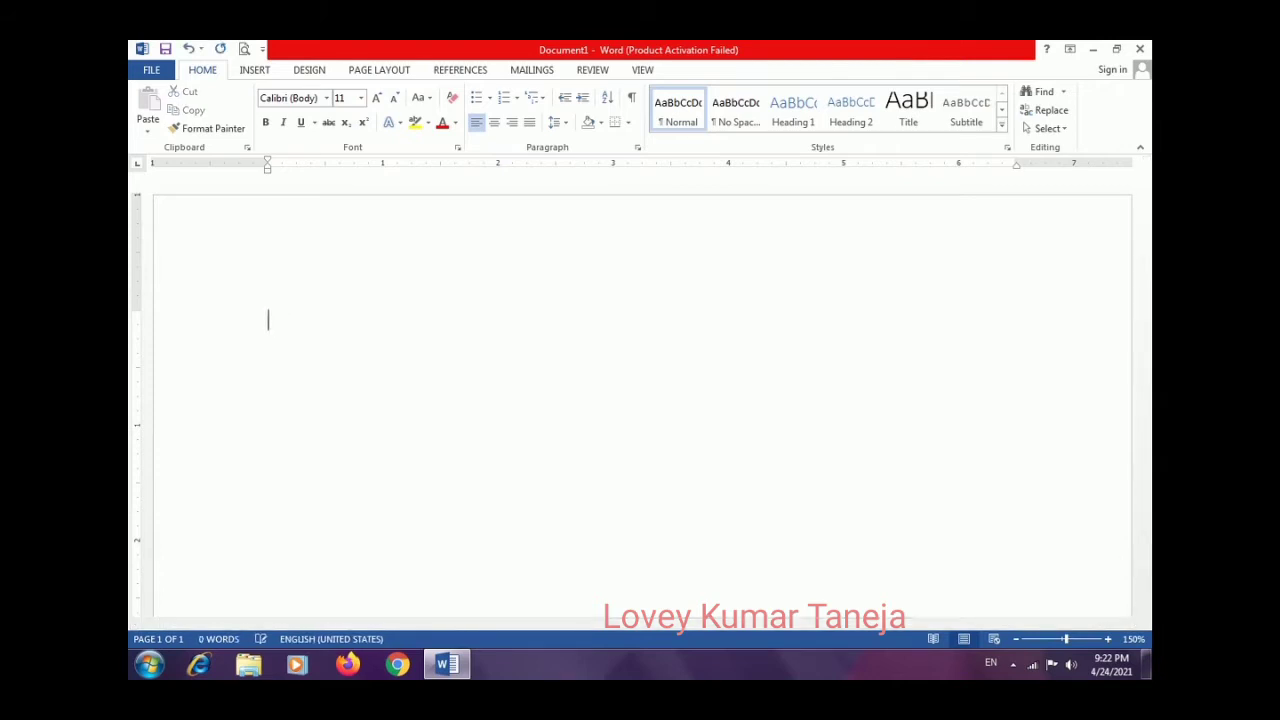
text(dslkfj sdk jdkl fjdklf jdkslf jd)
key(Return)
text(ksdl)
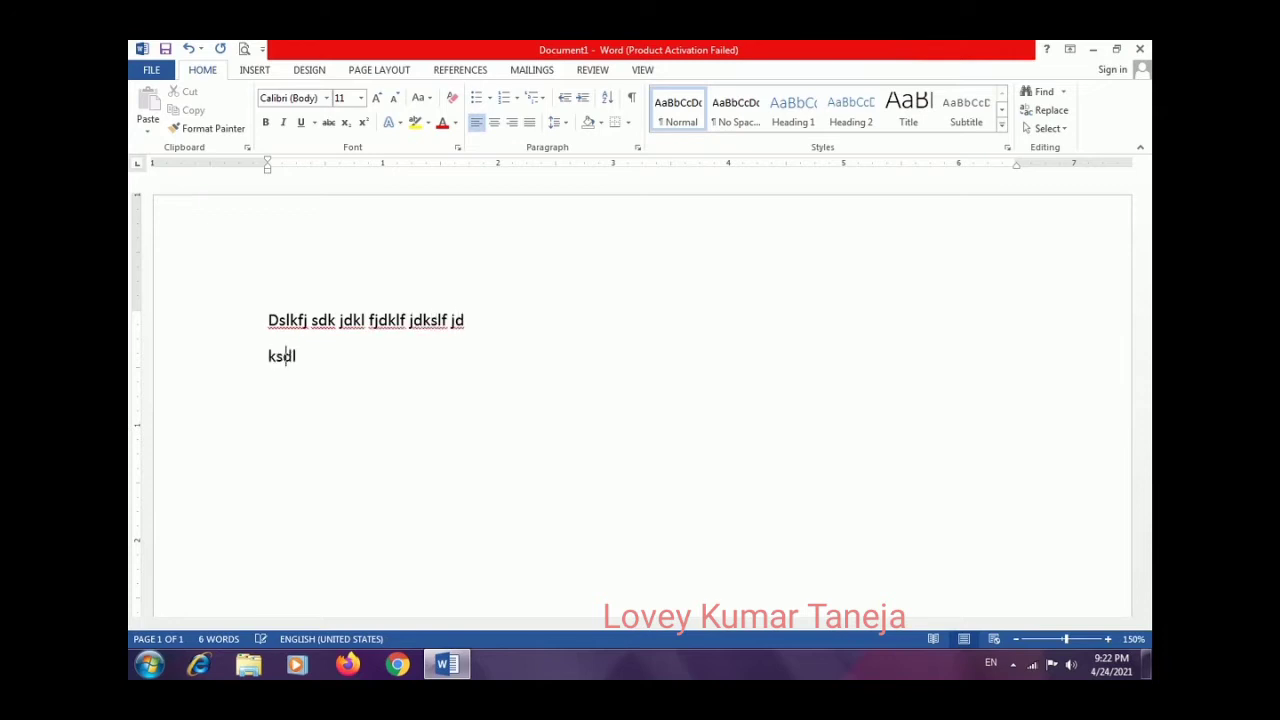
text( jkflsdj fklj kslfj skldfj kldfj k)
key(Return)
- Add four more separate lines of placeholder text beneath, beginning "Sdklf jsdkfl", "Klfj skld", "Lksdf jksldfj" and "Fj ksdl;fj"
text(s)
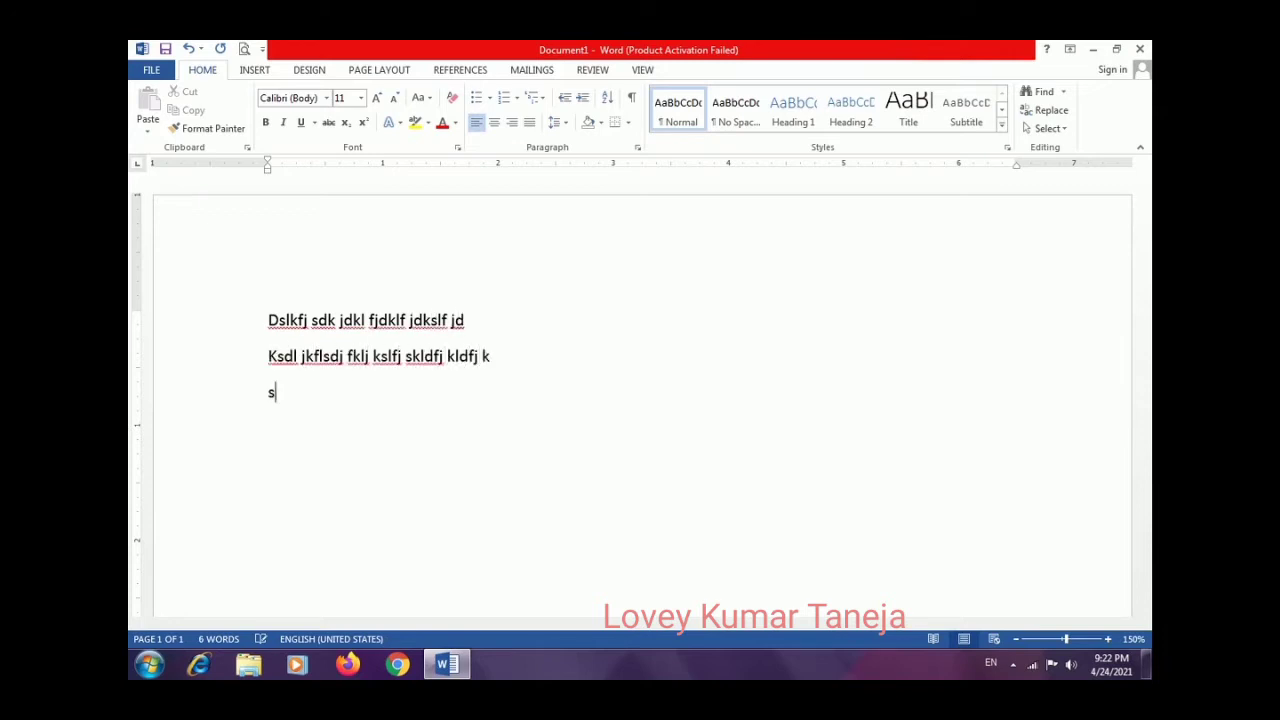
text(dklf jsdkfl jsdklf jklsdf jksdlf j)
key(Return)
text(klfj skld jfklsdf jklsdf jkl;dfj k)
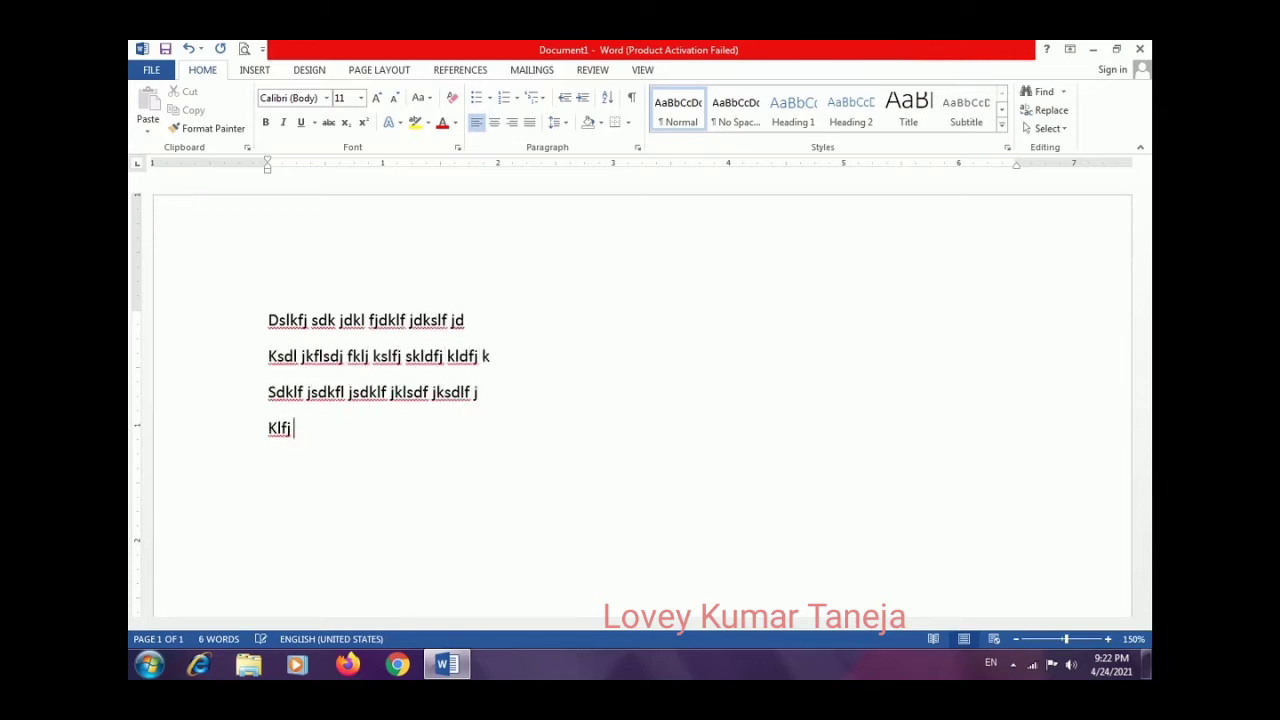
text(sdfkl)
key(Return)
text(lksd)
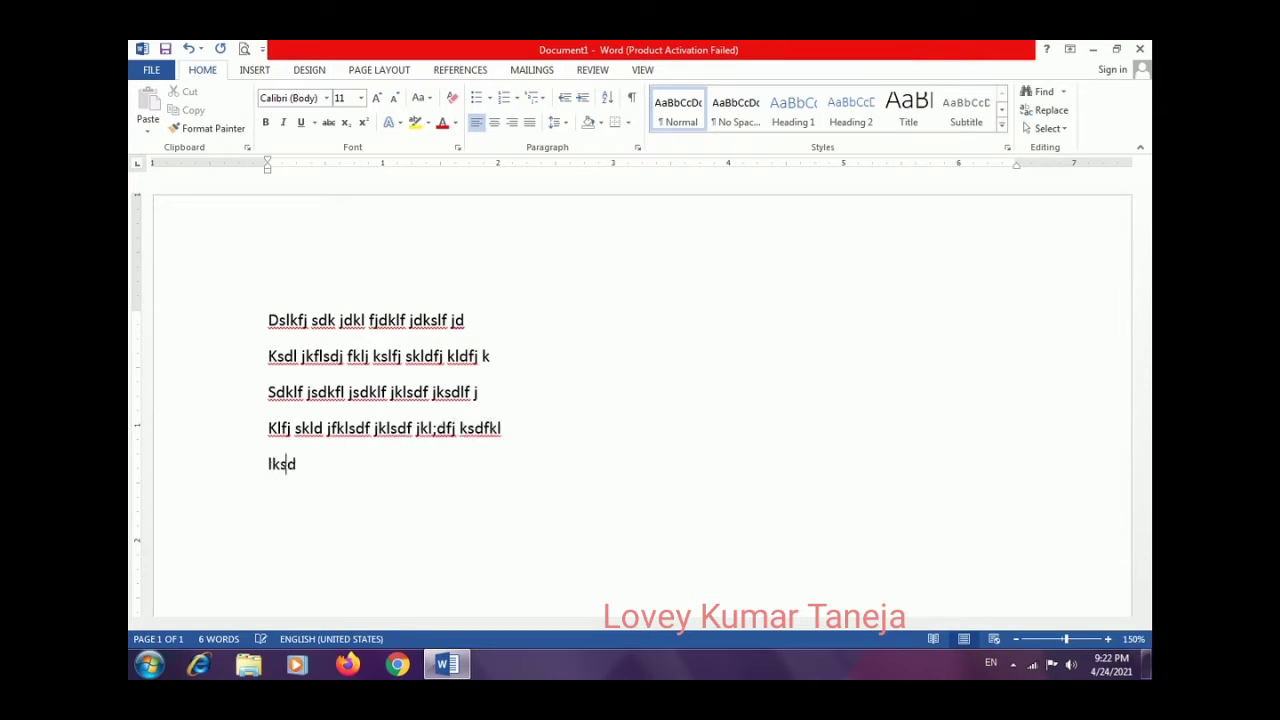
text(f jksldfj kf jkl;df jkl;dfj kl;dfj klfj)
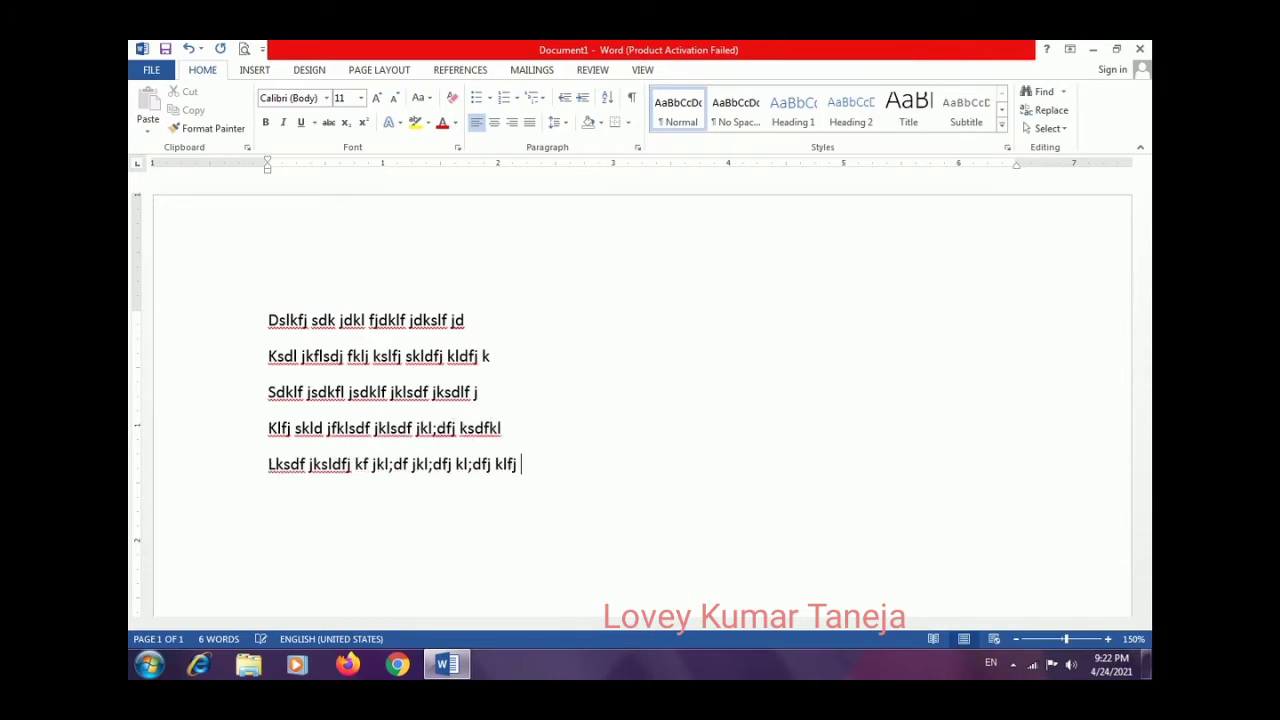
key(Return)
text(fj ksdl;fj ksdf jksldf jklds fk sdfkl sfk)
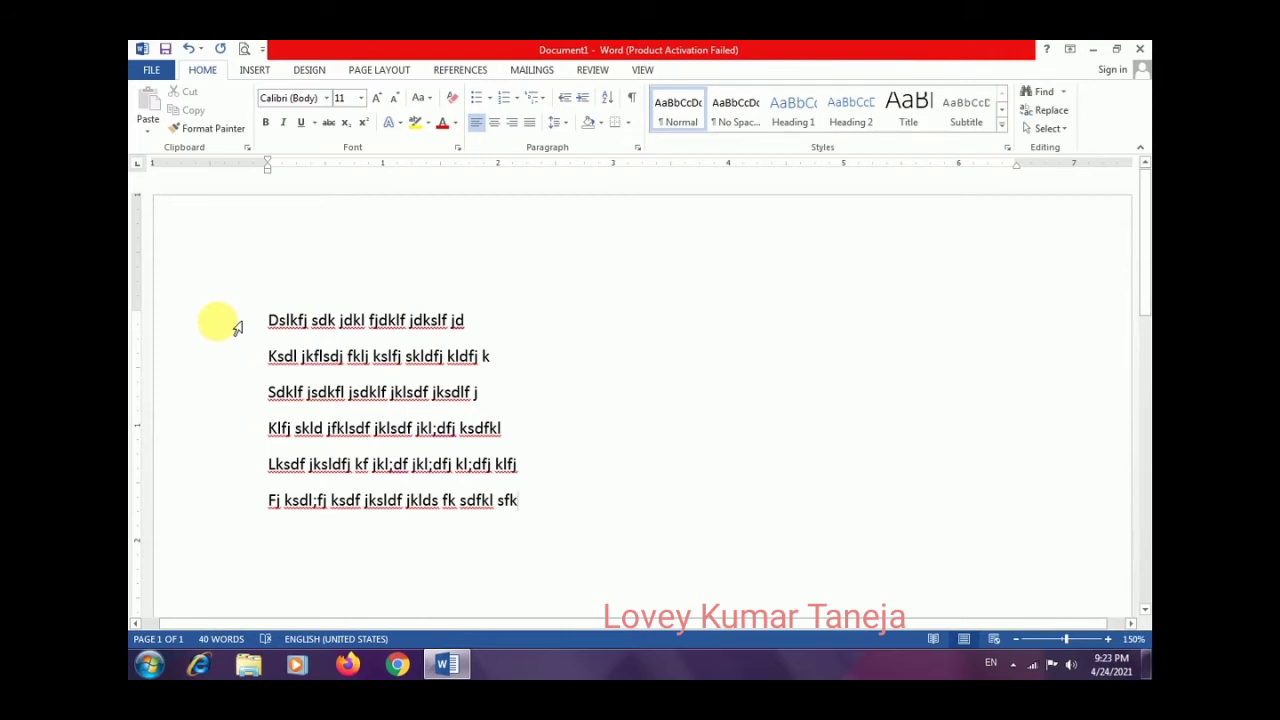
- Number all six text lines with the 1)- 2)- 3)- format from the numbering library
drag(237, 328, 240, 506)
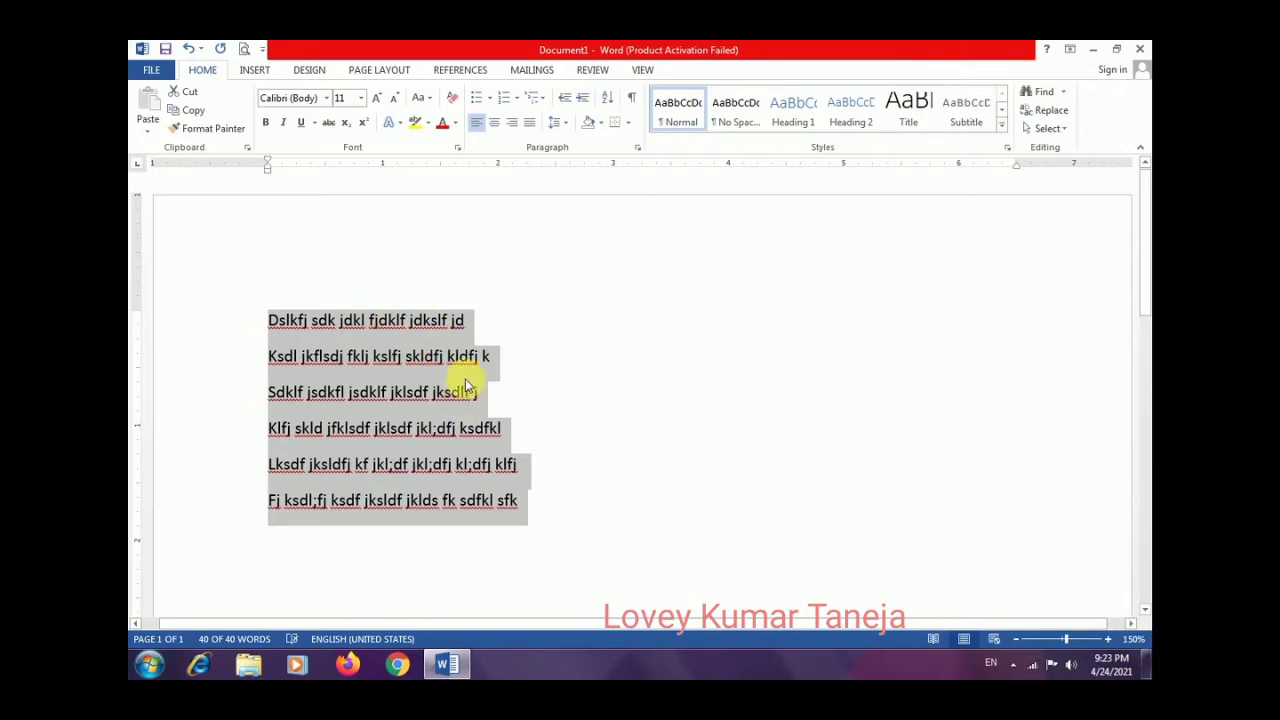
click(517, 105)
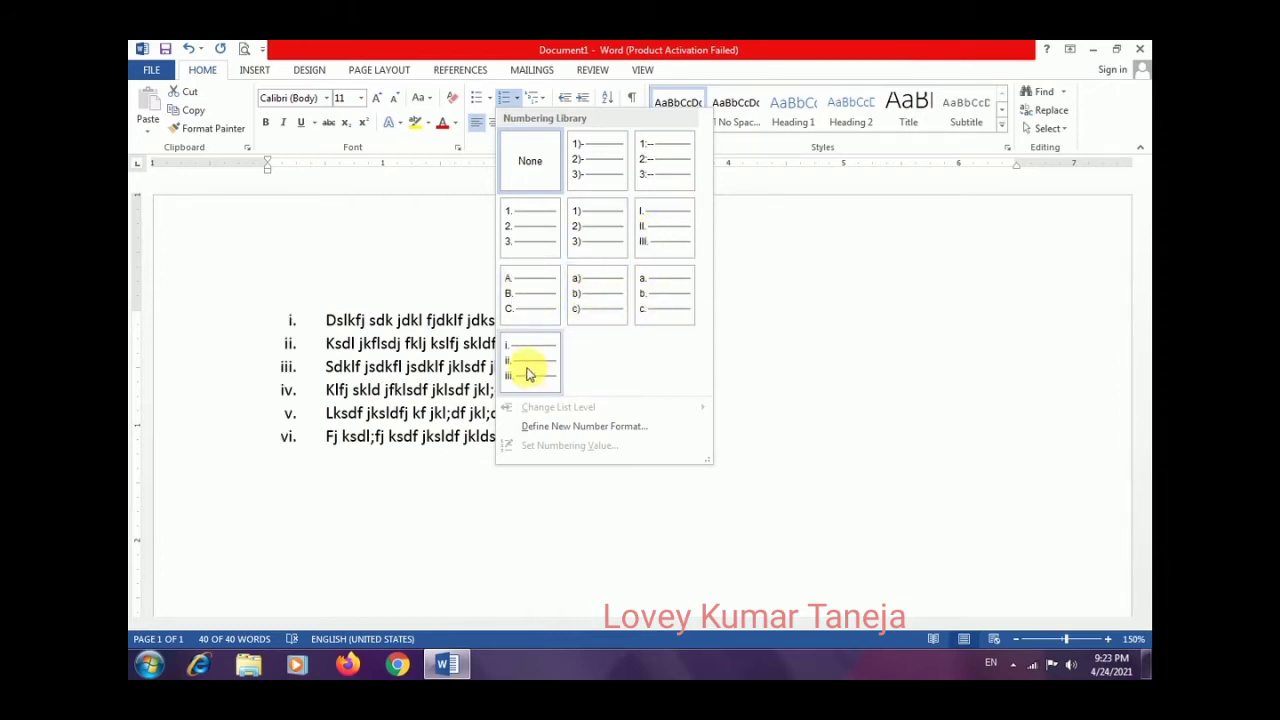
click(594, 177)
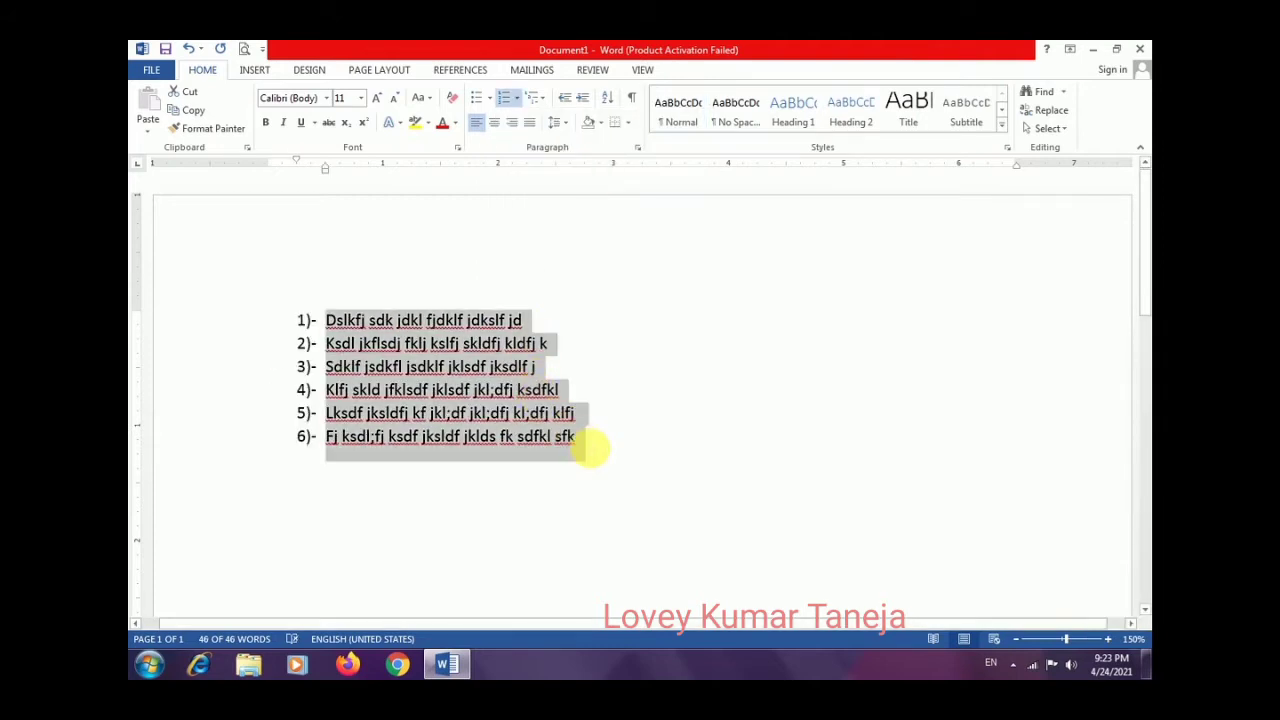
click(590, 447)
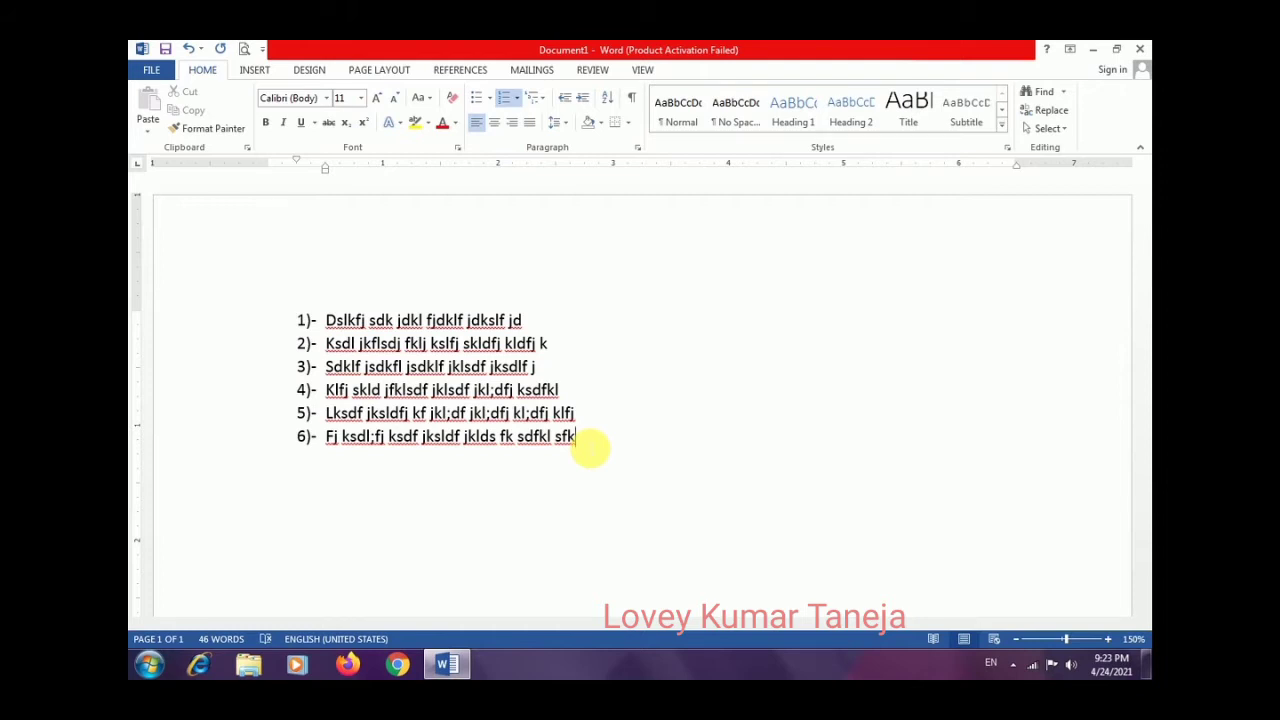
- Add three more placeholder items at the end of the numbered list, beginning "Flsdk jfk", "Sfklsjd" and "Sdfkl jskdfl;j"
key(Return)
text(Flsdk jfk sdjkl;f jsd)
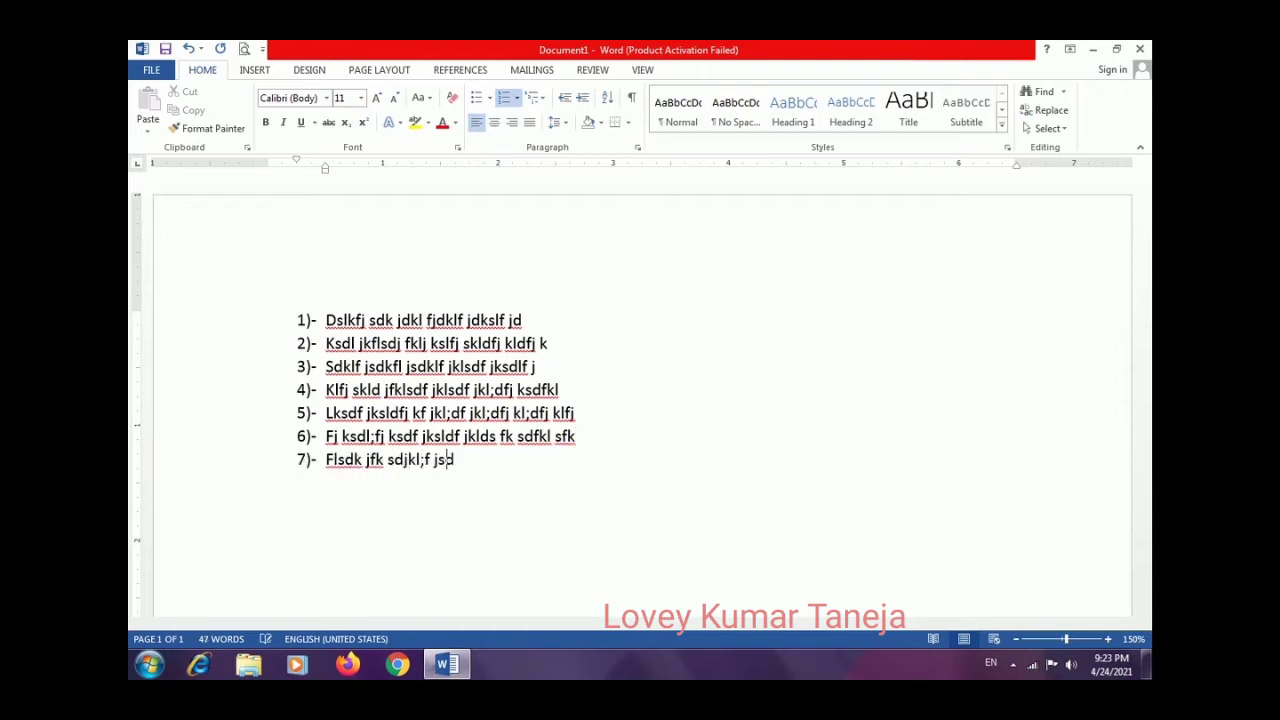
text(lk;f jsdlf jsdkl jfksdl;f j)
key(Return)
text(sfklsjd fks)
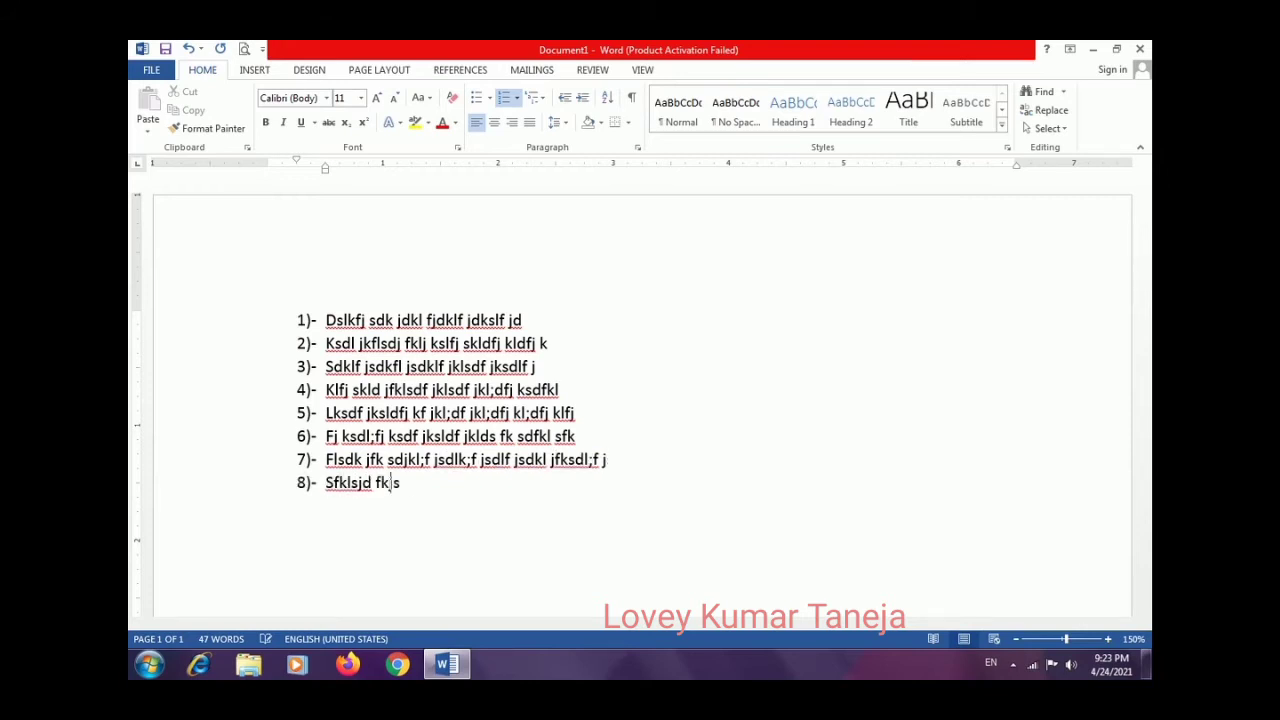
text(dkfl jdskl;fjdskl;fj sdk;lf jsdkl;f j)
key(Return)
text(s)
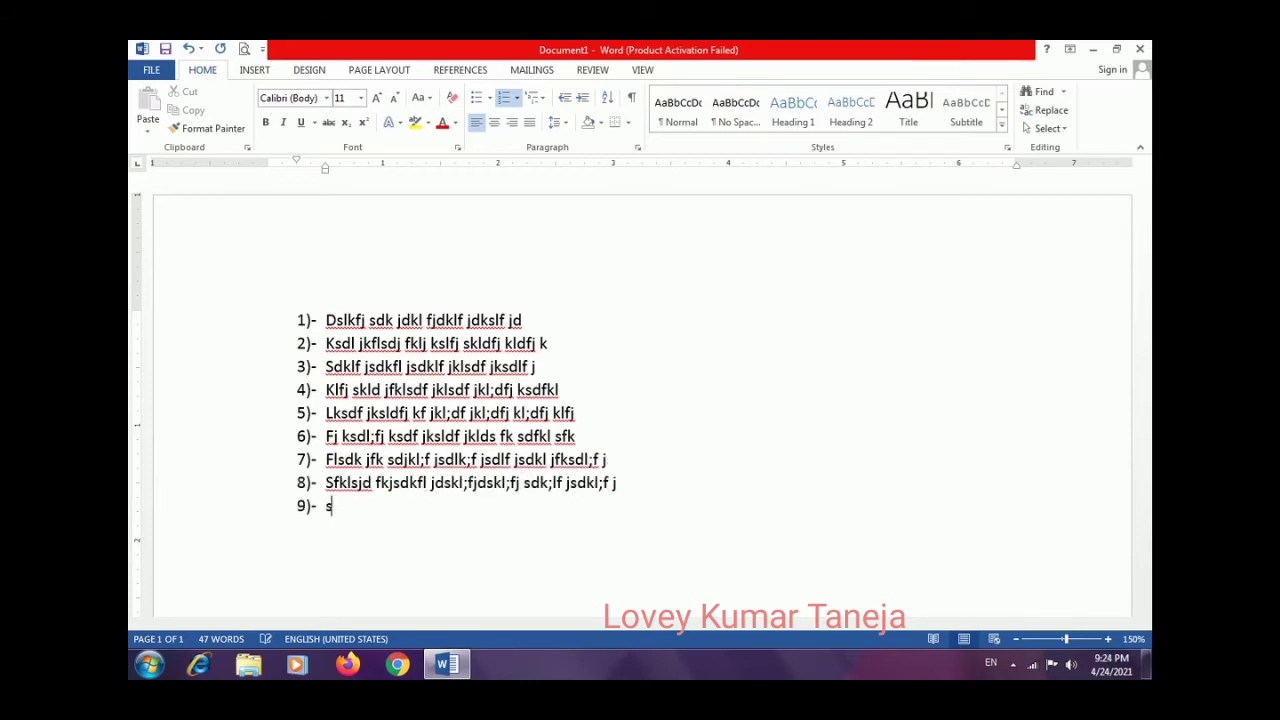
text(dfkl jskdfl;j sdkl;fj skdlfj skl;dfj kl;df jkl;f)
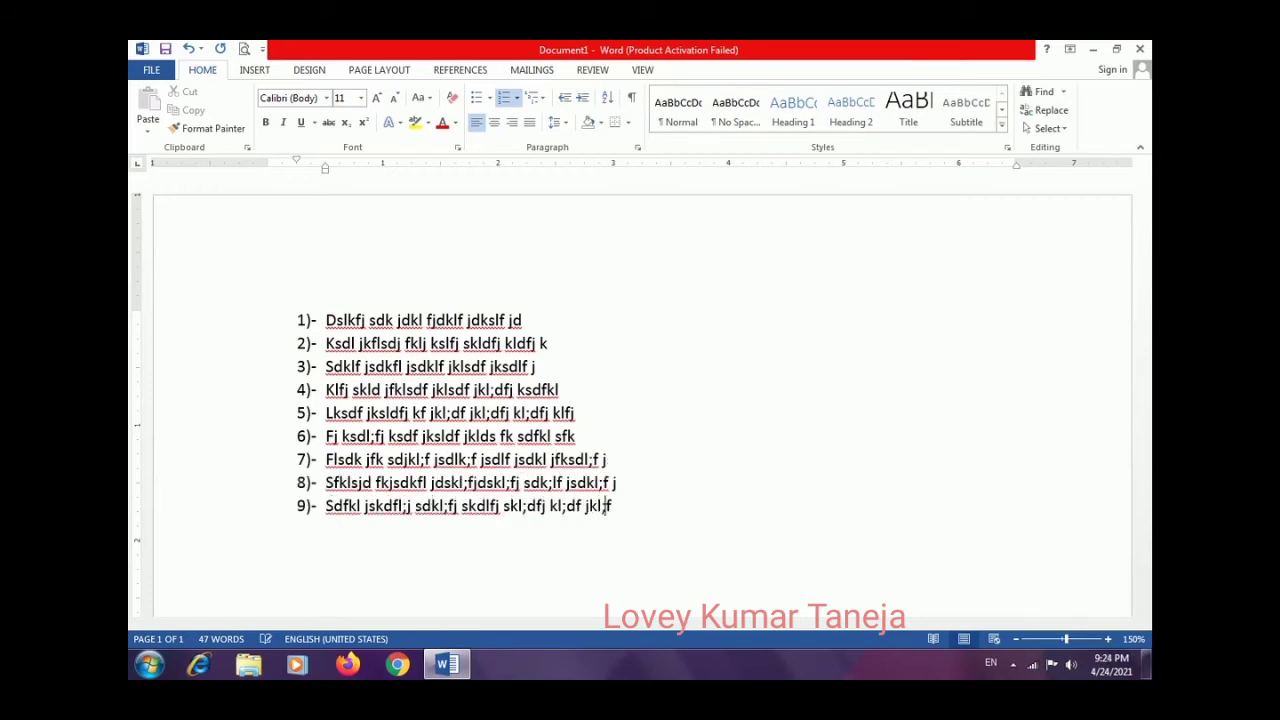
text(j dskljf)
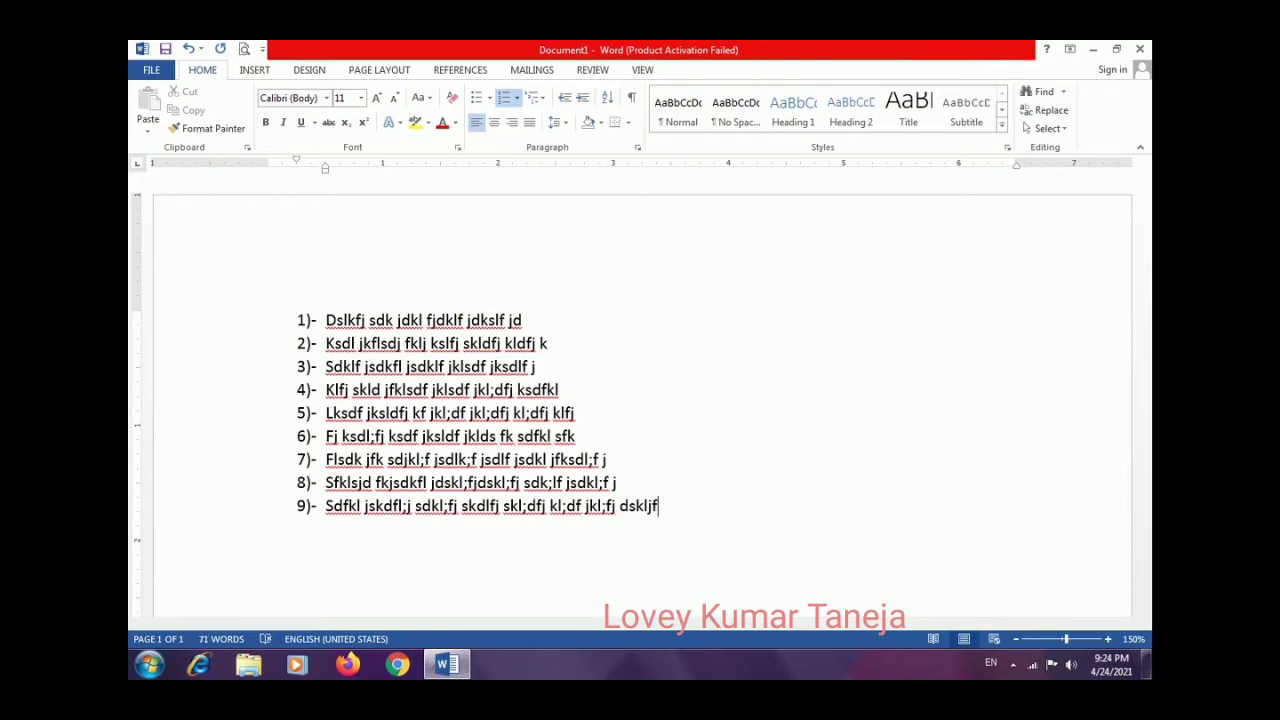
- End the numbered list and write an unnumbered two-line placeholder paragraph below it, beginning "Sdjflk;ds jfdkl;s"
key(Return)
key(BackSpace)
key(BackSpace)
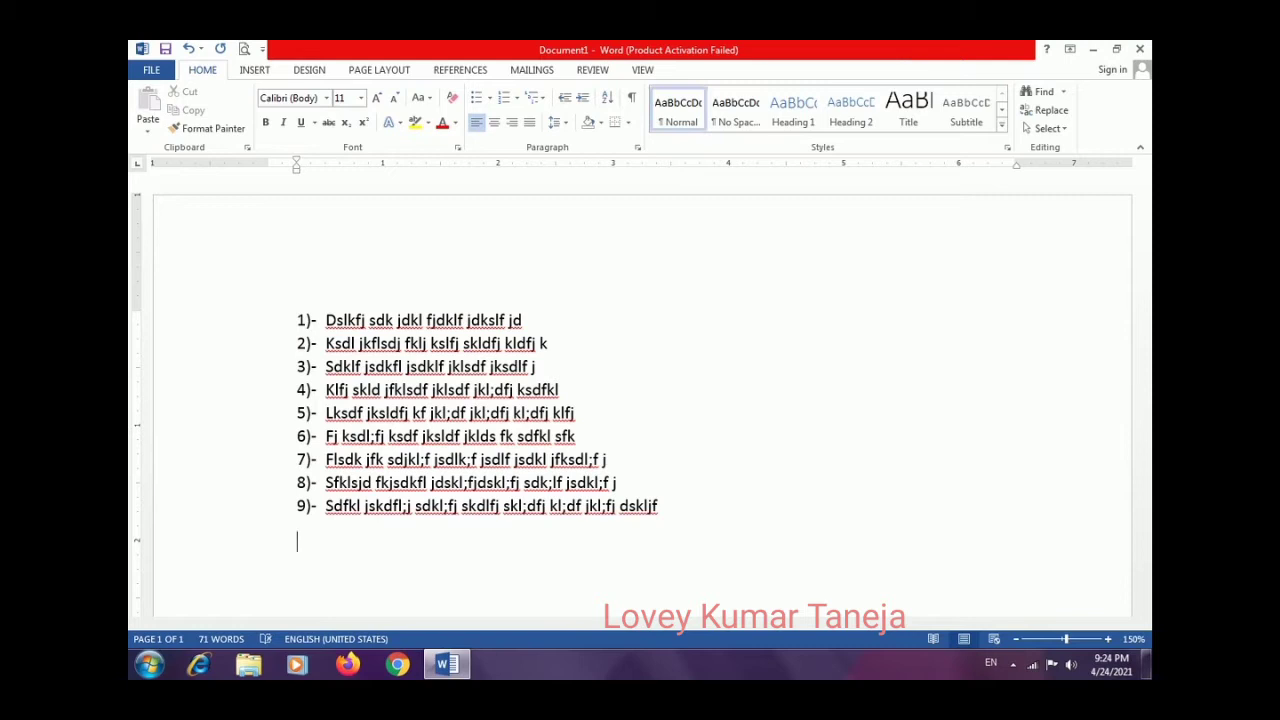
text(Sdjflk;ds jfdkl;s jfkl)
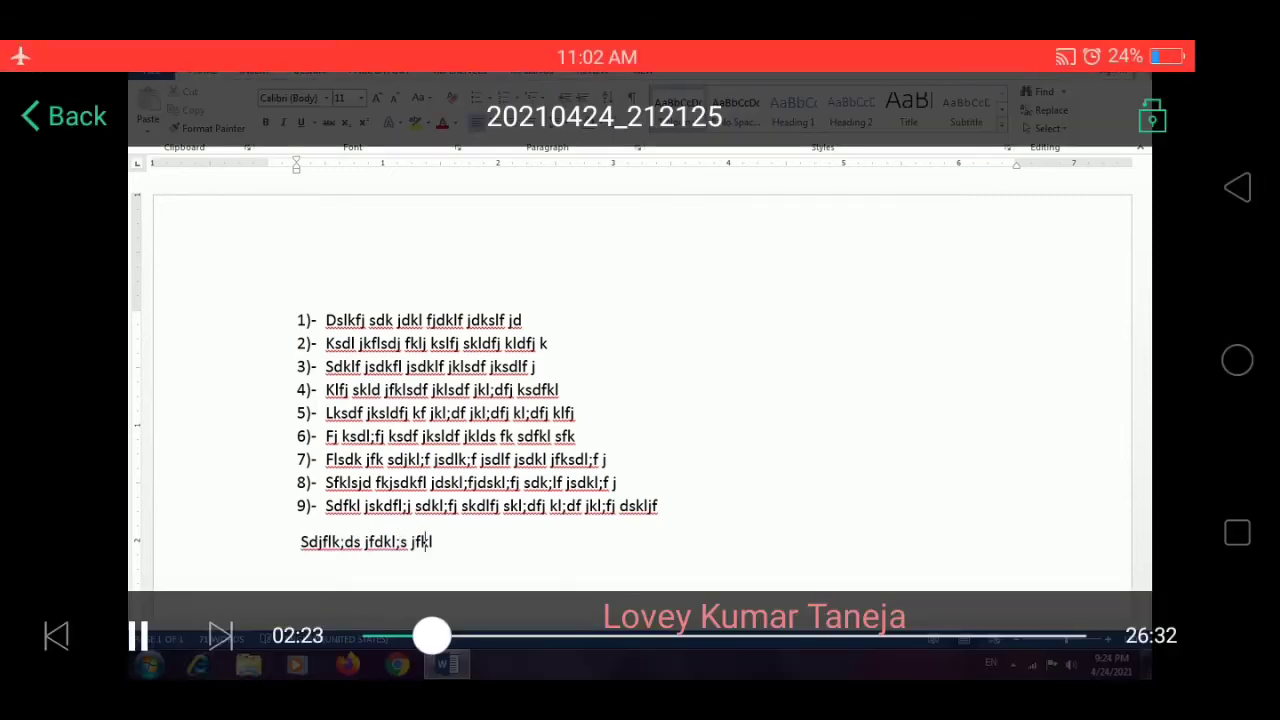
text(sd jfksdljf klsdf jkldjf kl;sdjf kl;adf jklsd jf)
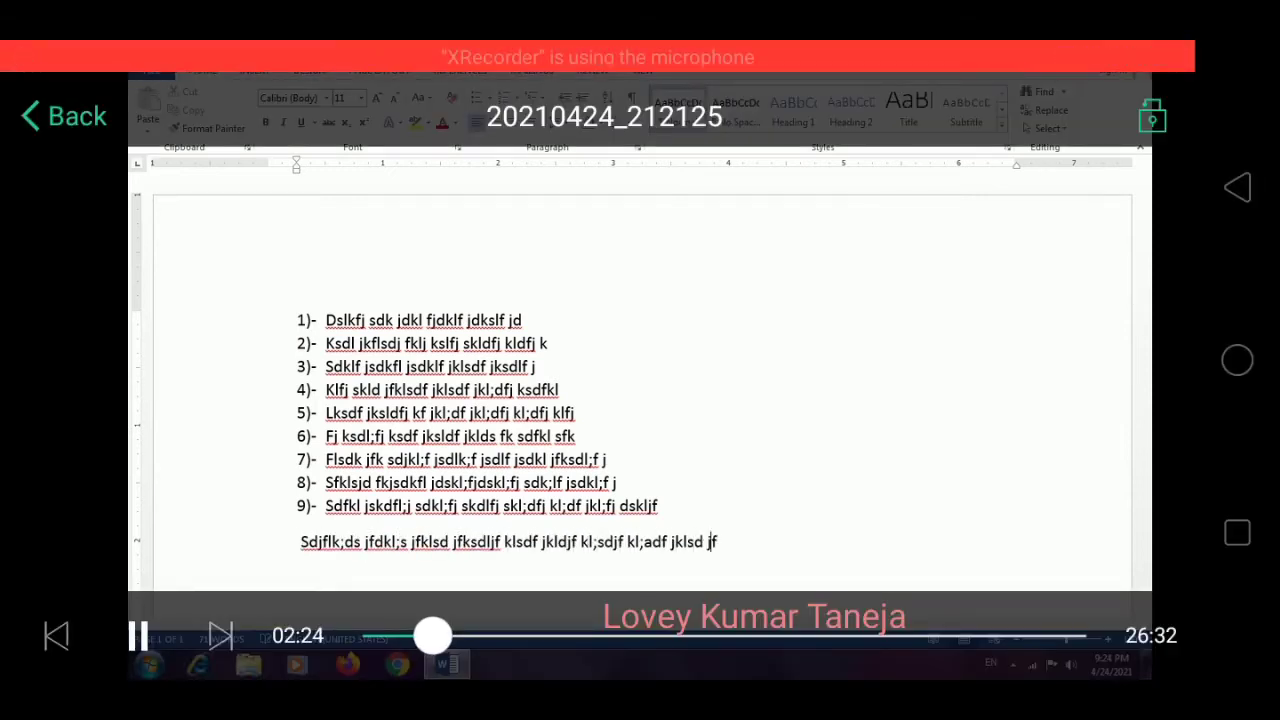
text(kldsjf kldjs fklsd jfklsjd f jsdfklj ksdfl; jdkl)
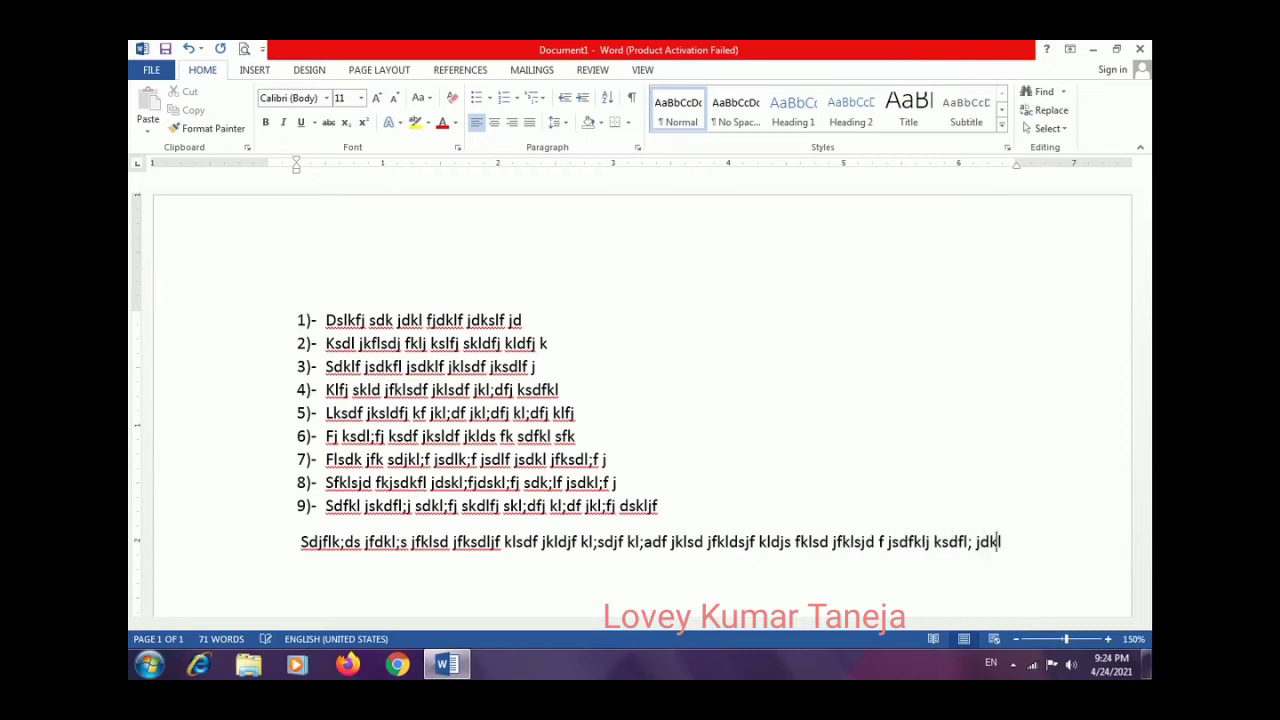
text(;f jkl;f jkldf jkldf jklsdfj kldfj kdf)
key(Return)
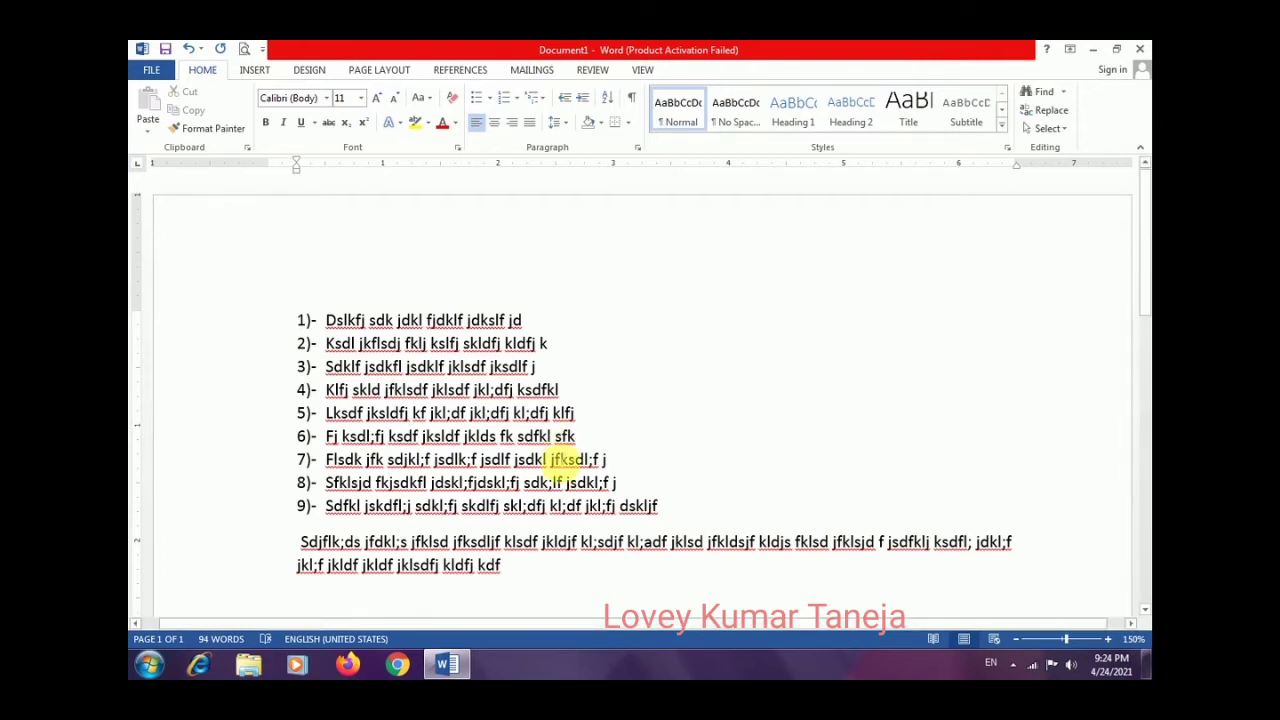
- Add two single-line placeholder paragraphs below the unnumbered paragraph, beginning "Sldk jfkl" and "Lsfdk jkl;"
text(Sldk jfkl)
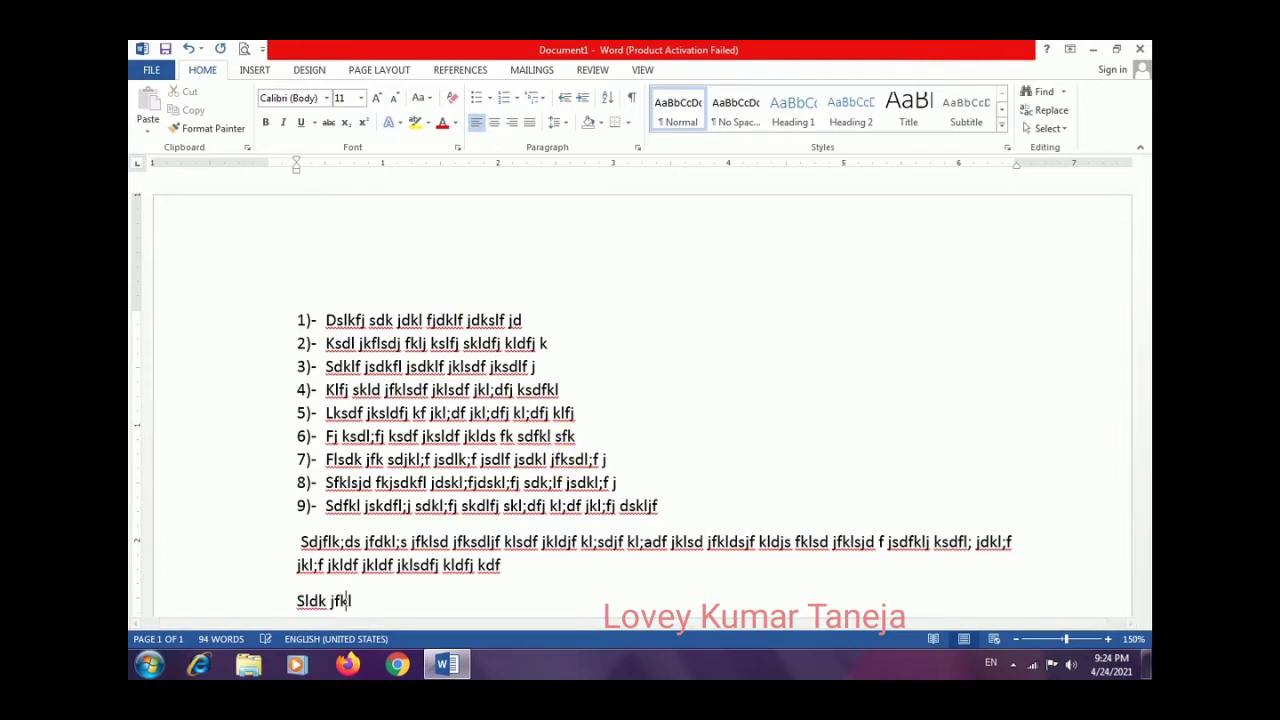
text( sdjkfljd sklf jdkslf jsdkl;f jdkls;f jdsl;f)
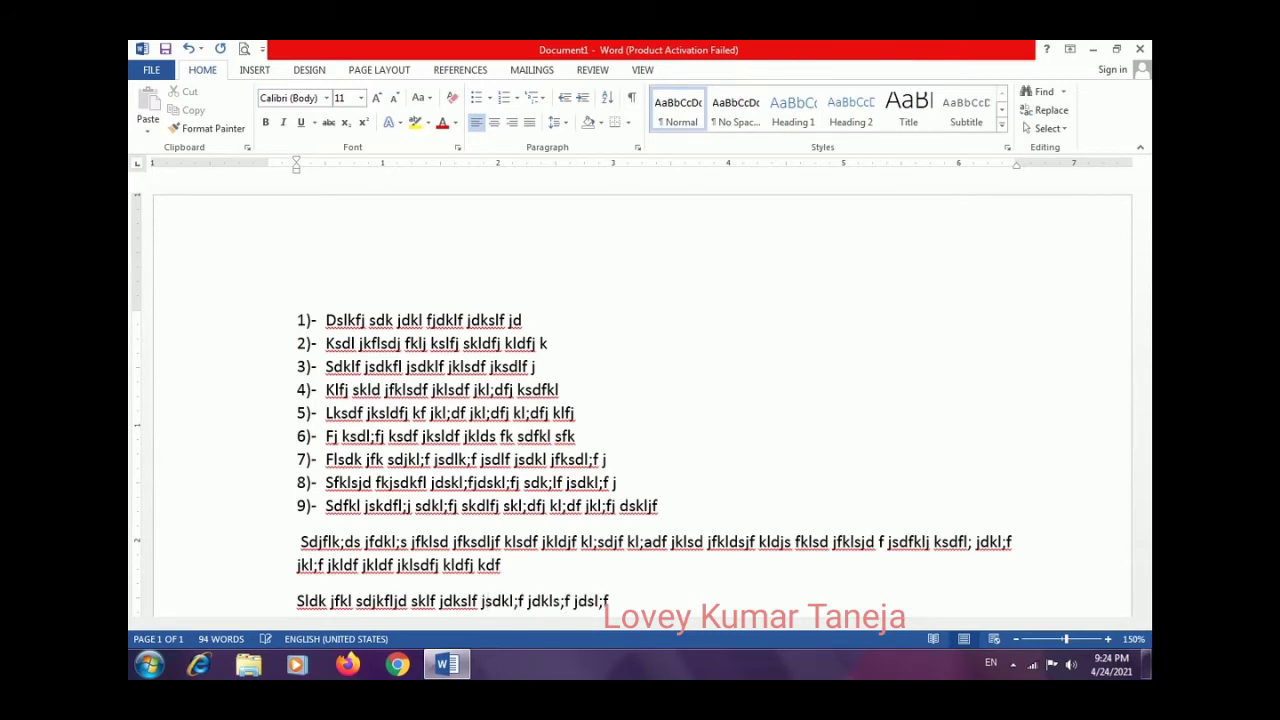
key(Return)
text(Lsfdk jkl; jsdfkl;sd jfkldj fkl;sdjf kl;sdjf kl;sdf jkdl;sjf)
key(Return)
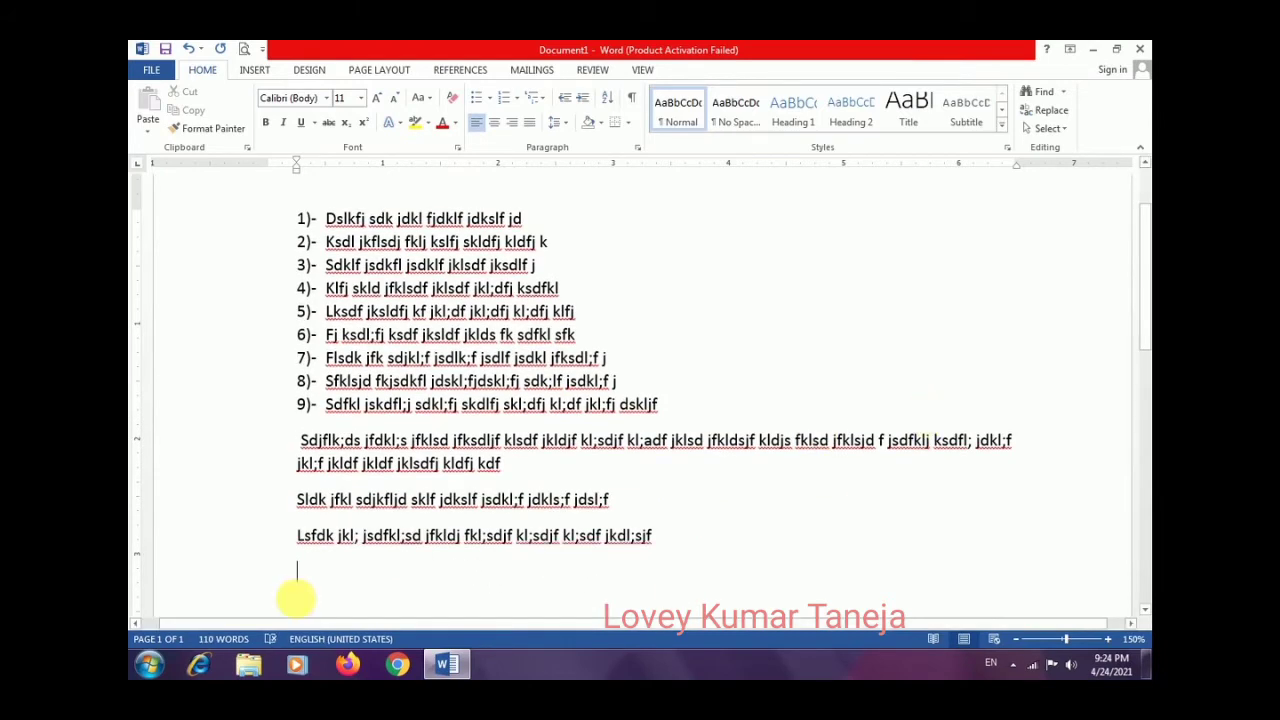
- Number the last two lines, "Sldk jfkl…" and "Lsfdk jkl;…", with the recently used 1)- format
drag(244, 505, 249, 553)
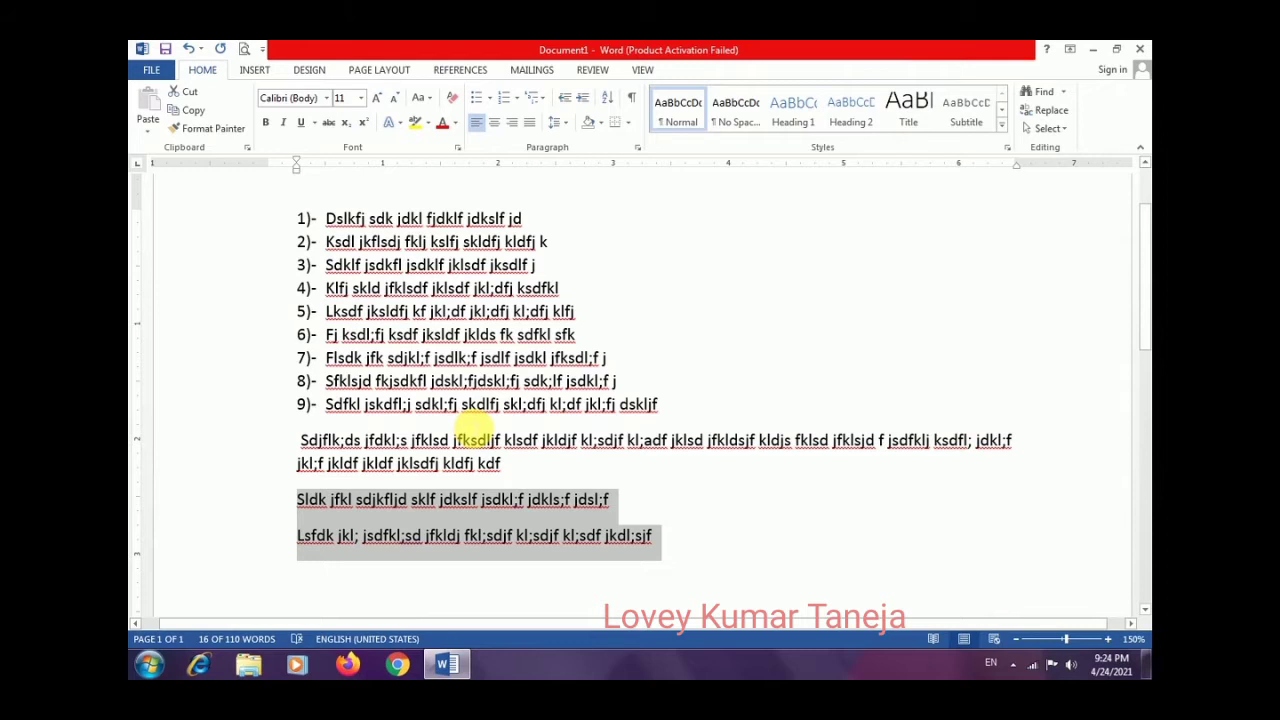
click(519, 100)
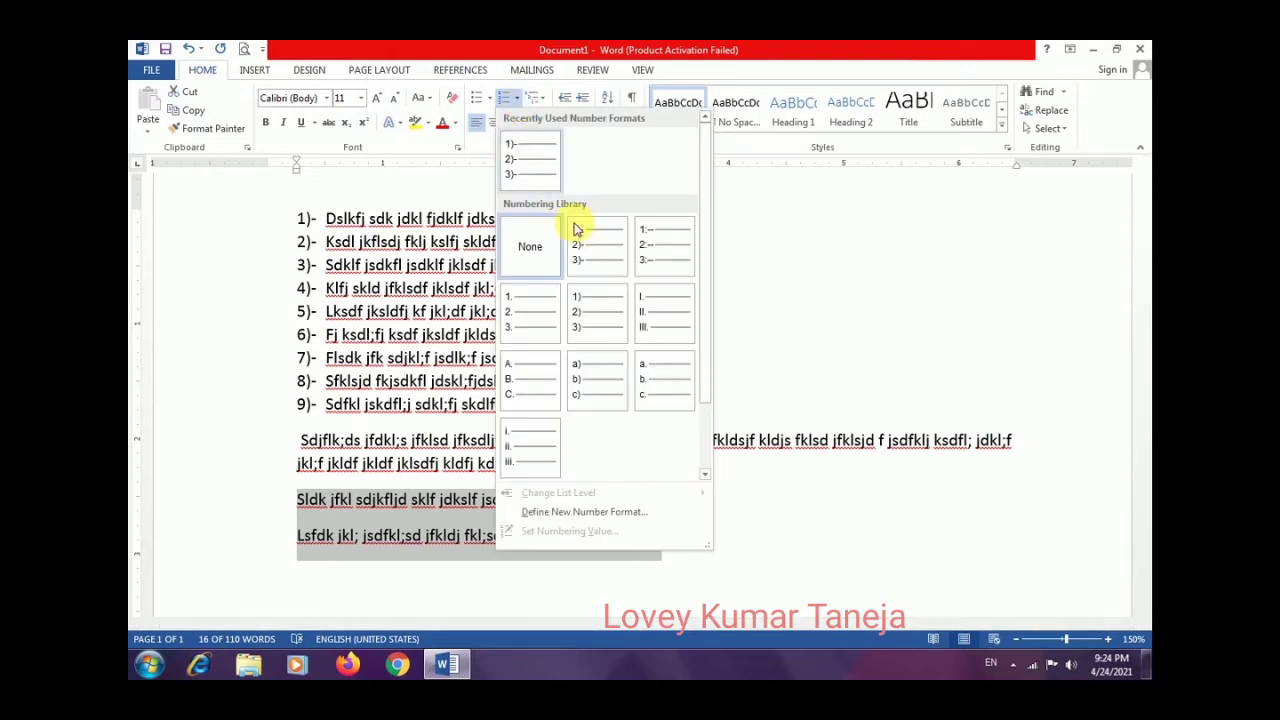
click(548, 155)
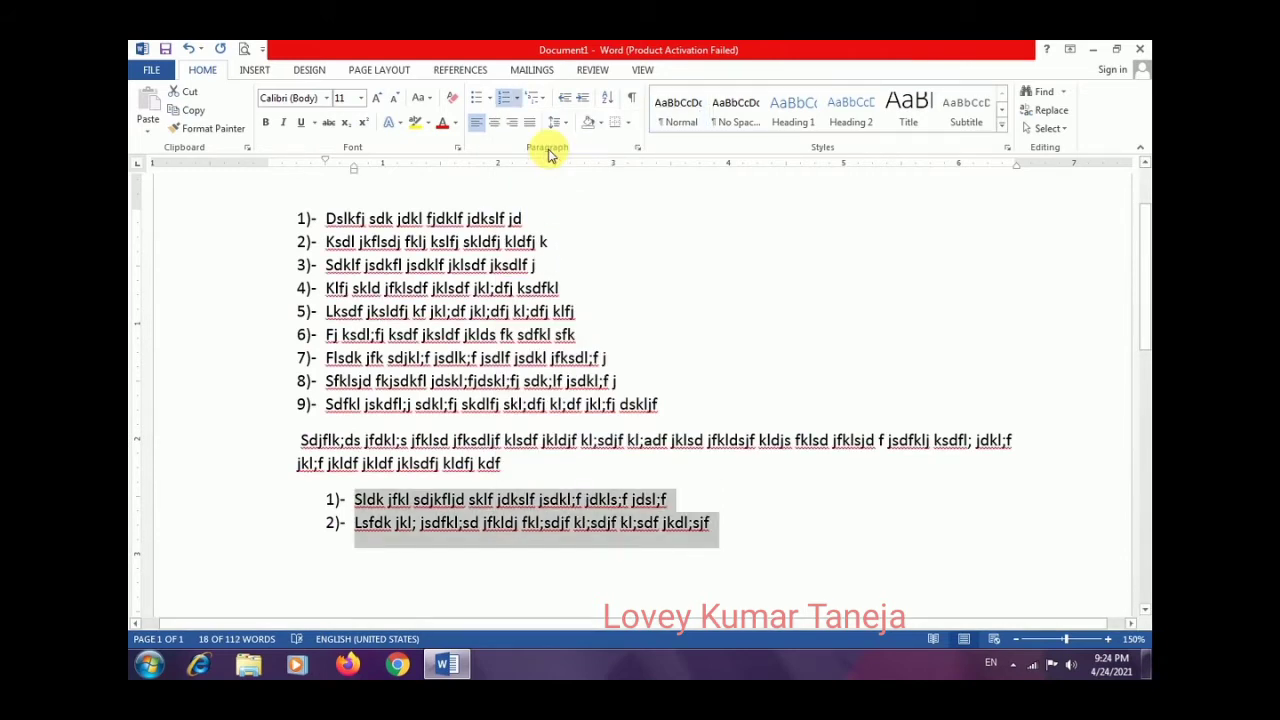
- Set the numbering value of the two-item list to 10 as a new list
click(517, 102)
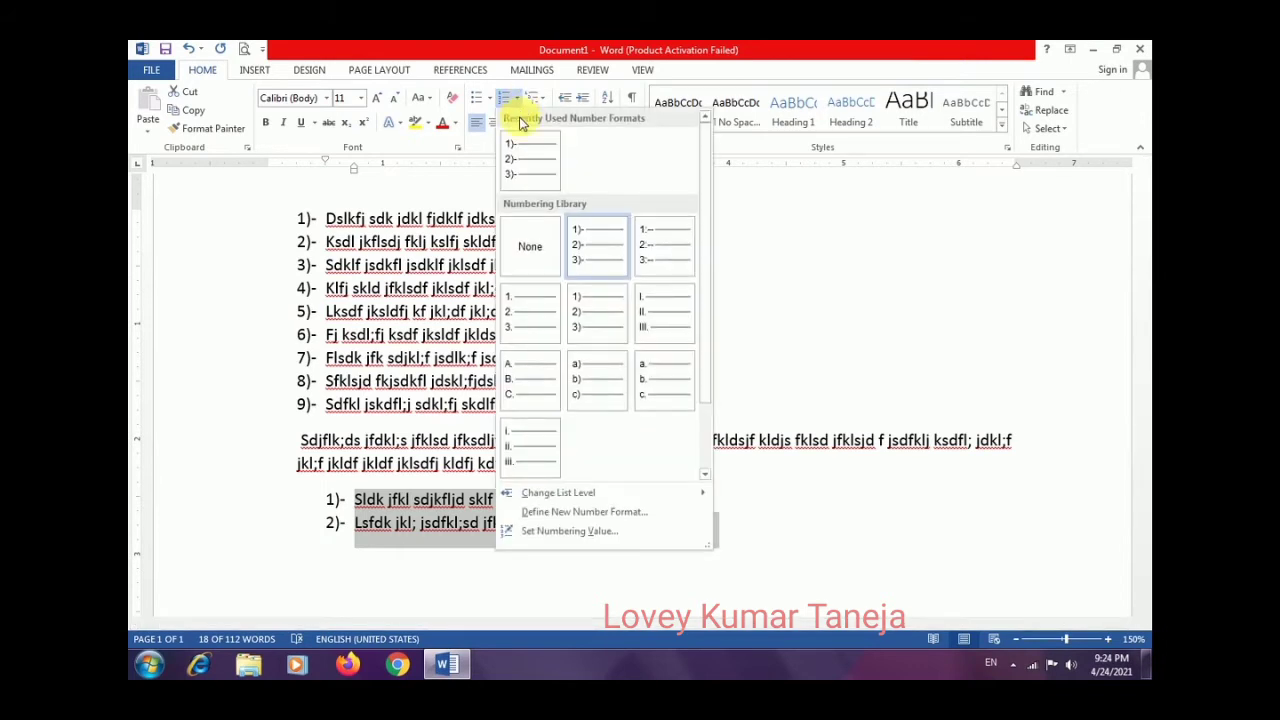
click(576, 532)
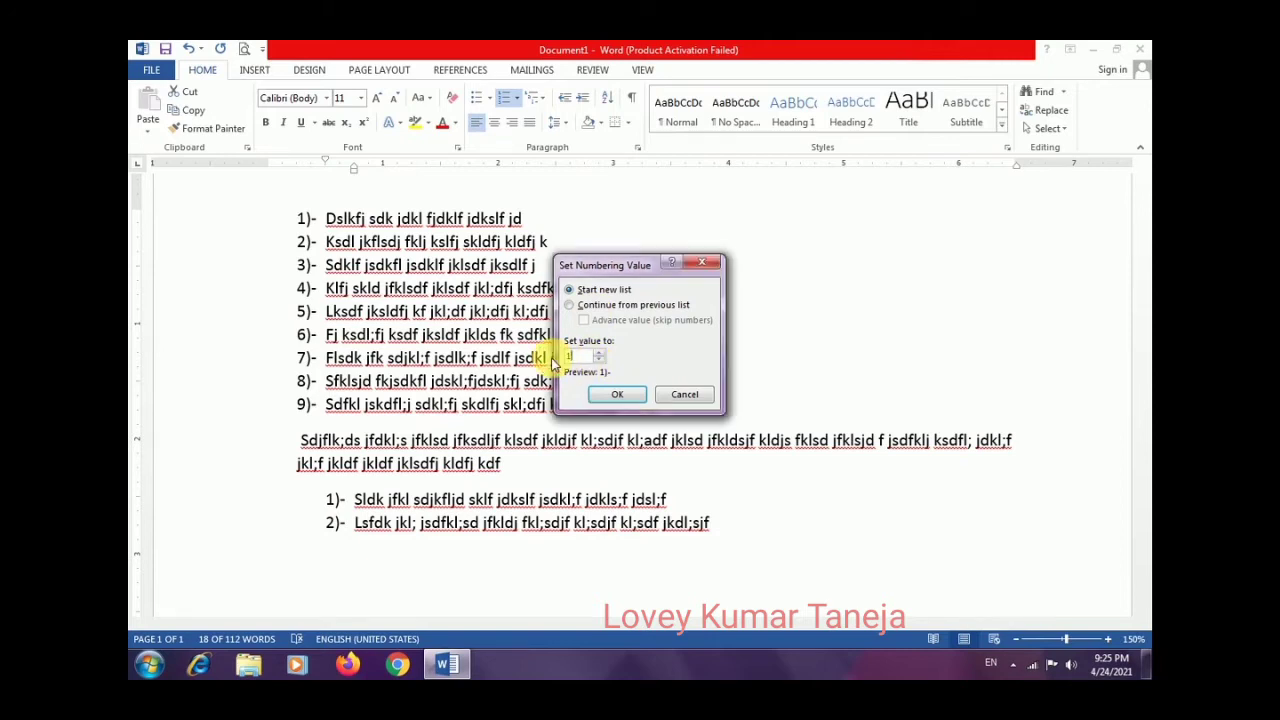
text(10)
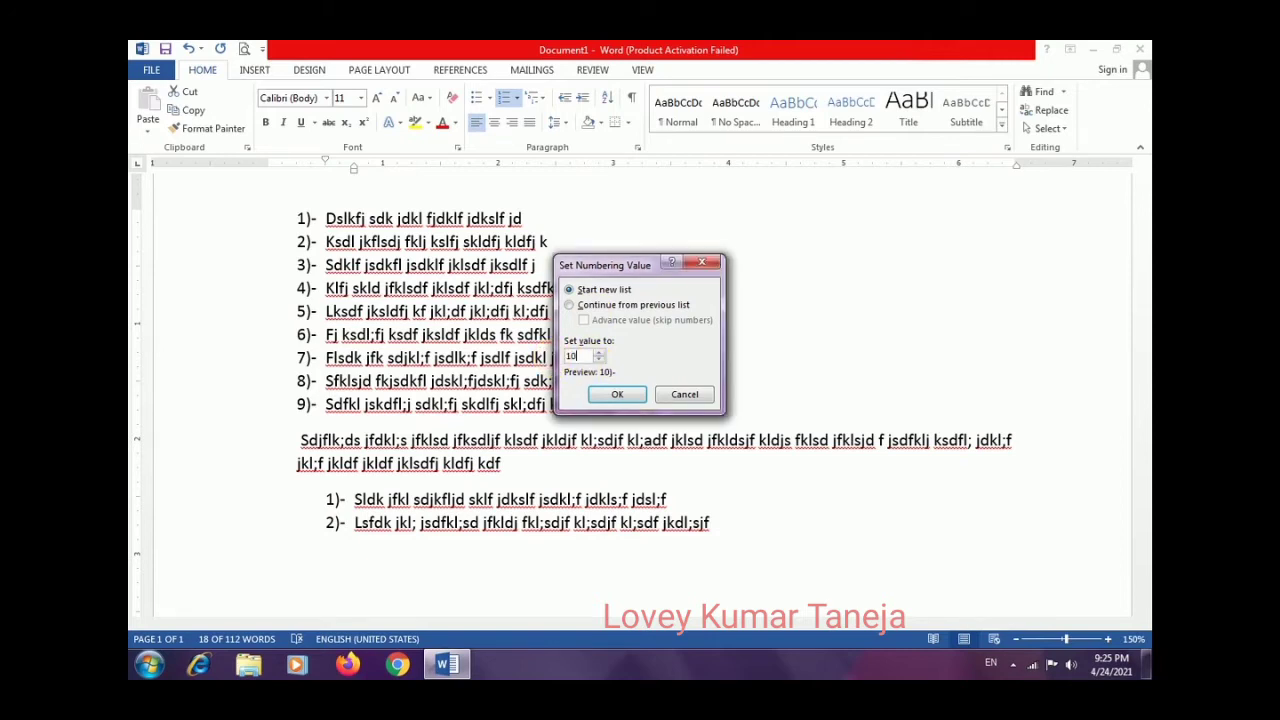
click(635, 393)
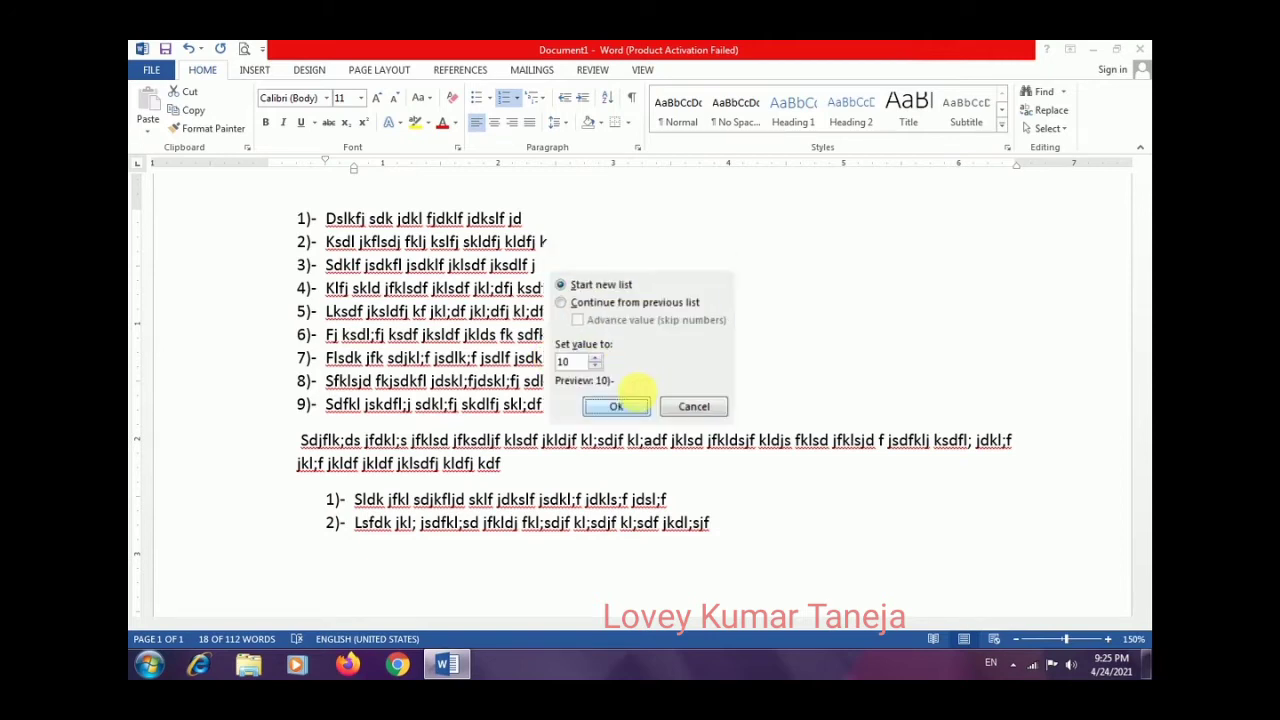
click(613, 550)
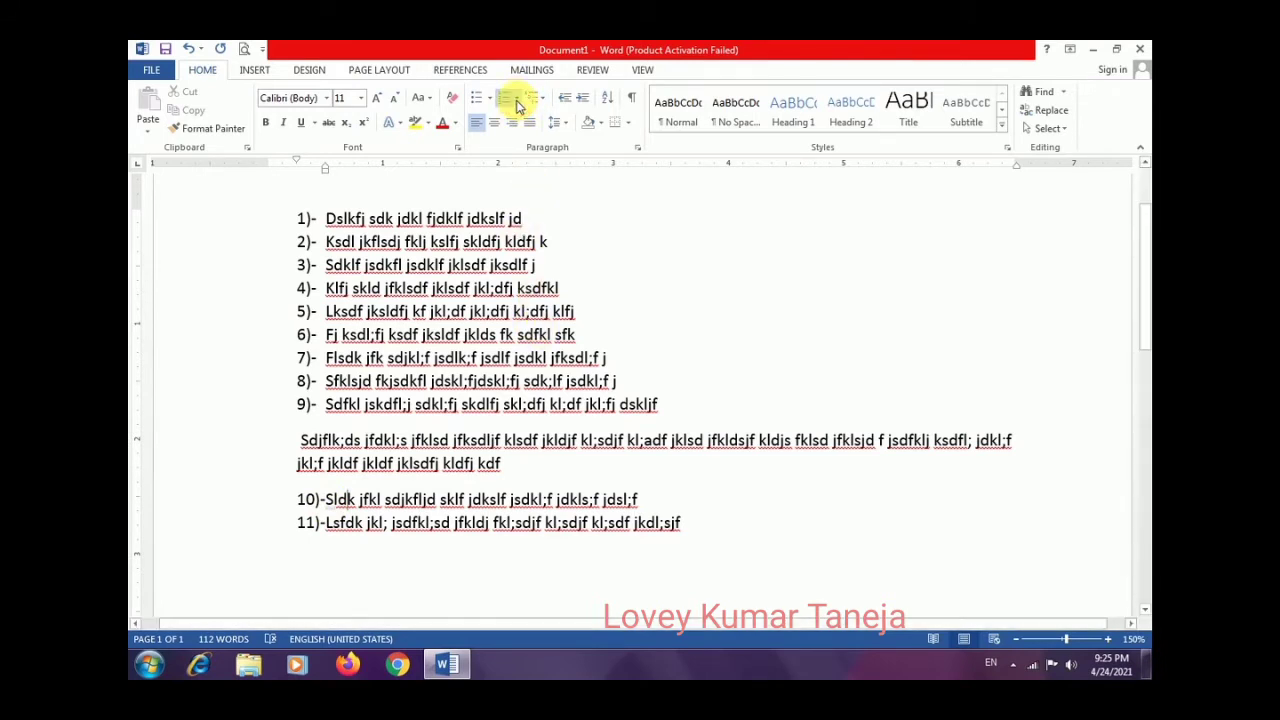
- Set the numbering value of the two-item list below the unnumbered paragraph to 1 as a new list
click(517, 100)
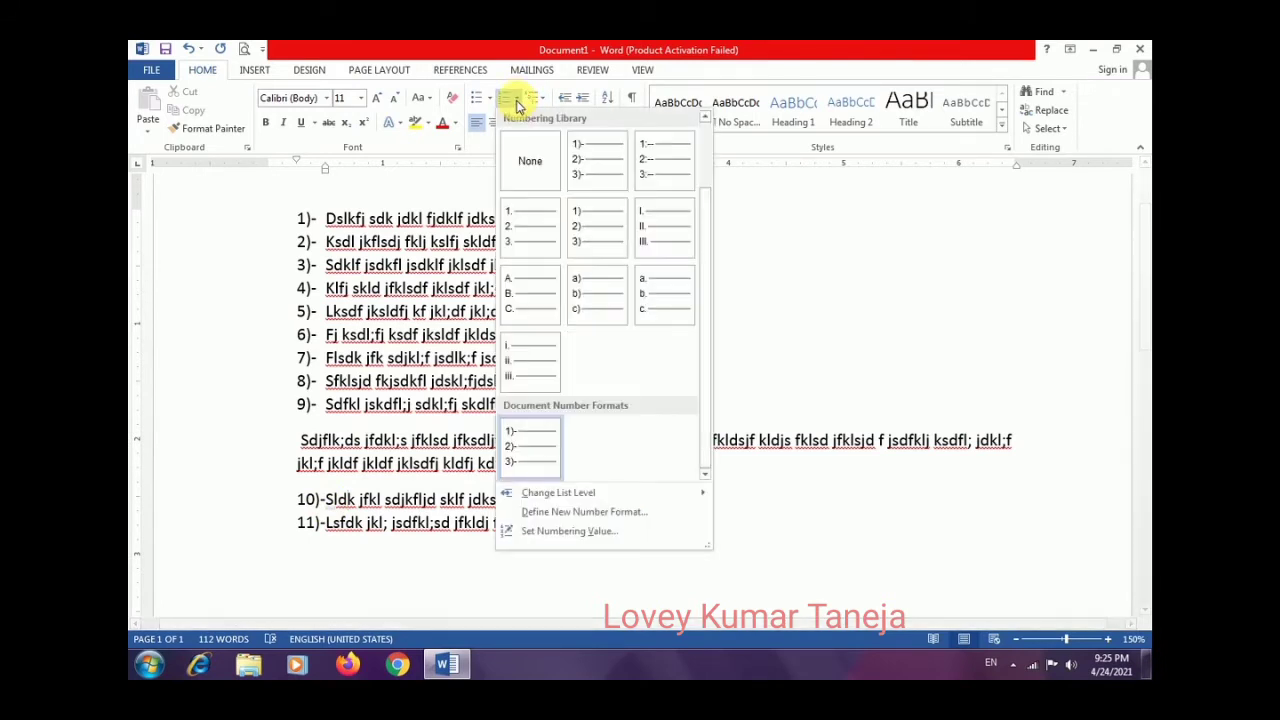
click(576, 528)
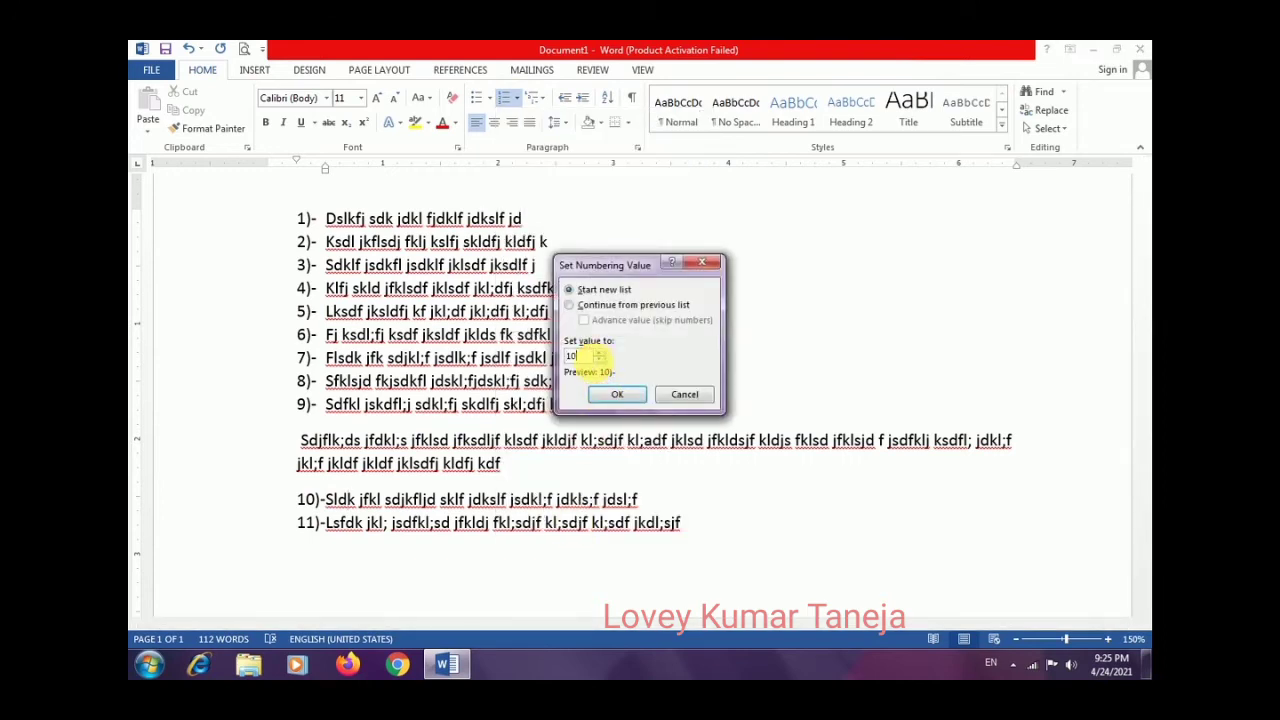
text(1)
click(605, 394)
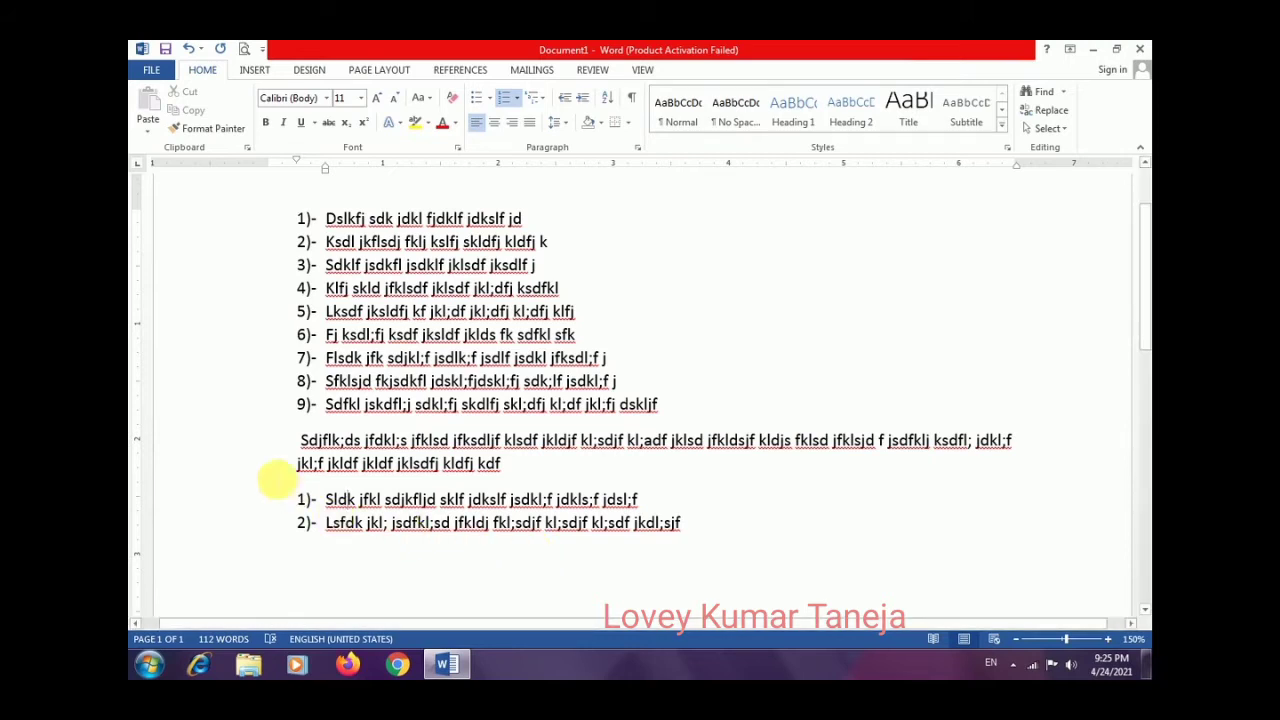
- Delete the unnumbered paragraph and the two-item numbered list below the first list
drag(263, 440, 270, 558)
key(Delete)
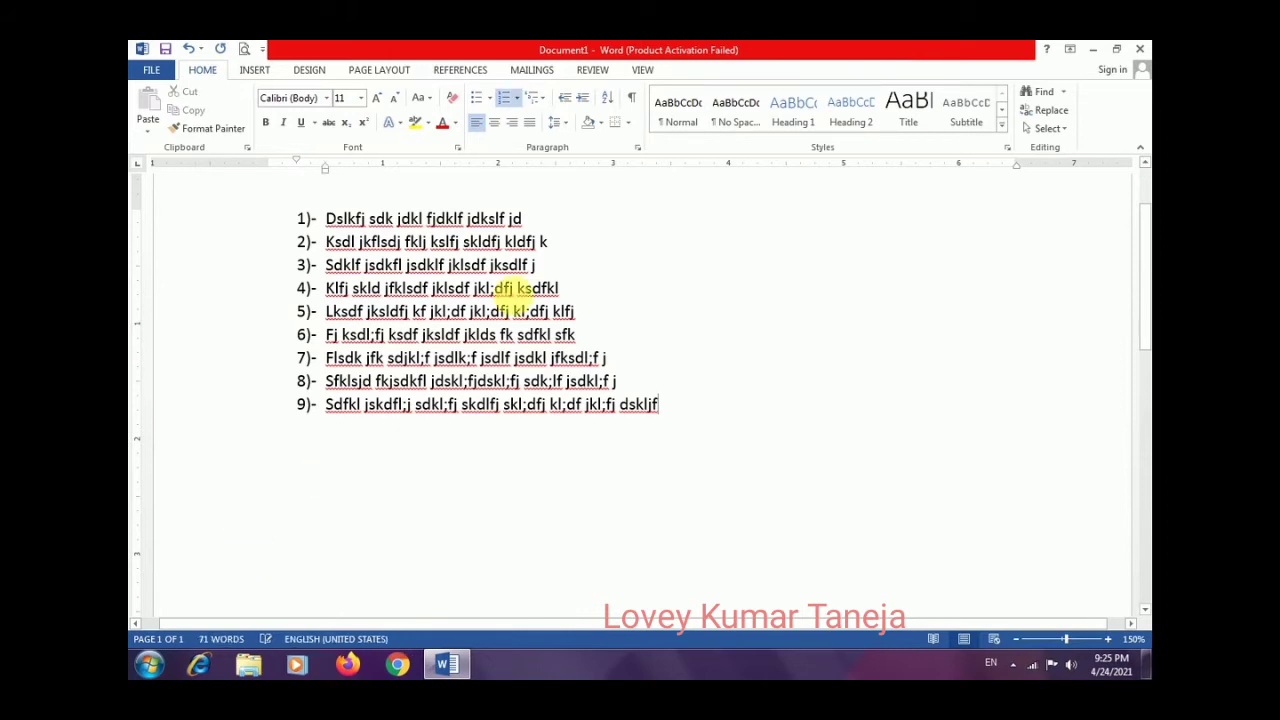
- Insert three numbered placeholder items after the fourth list item, beginning "Skldf jsdklf", "Lkf jsdklf" and "Sfj kl;sjf"
double_click(583, 294)
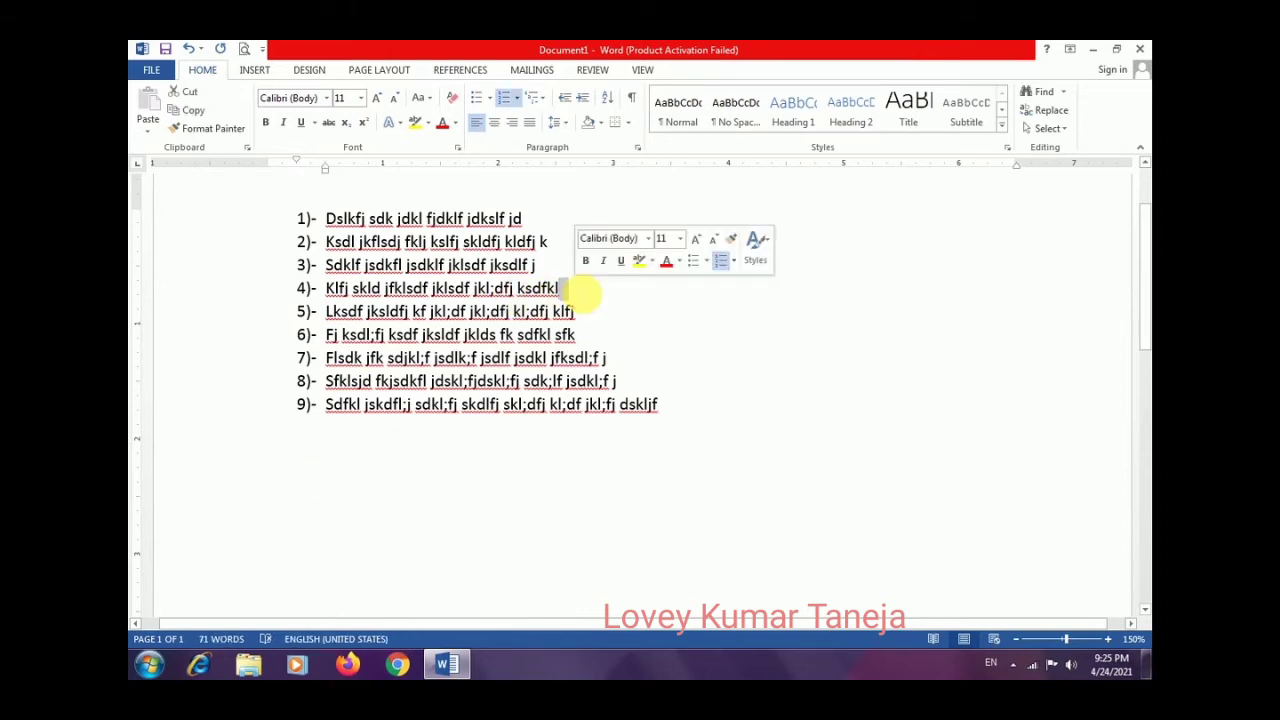
click(583, 294)
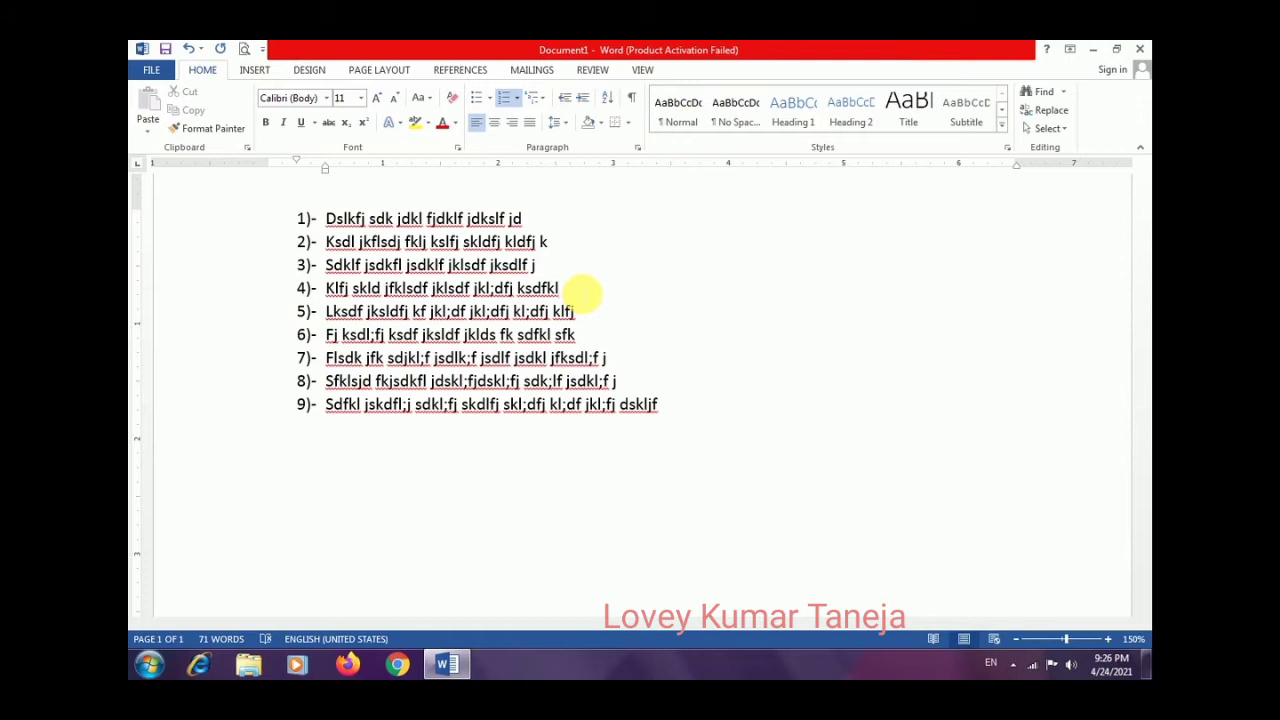
key(Return)
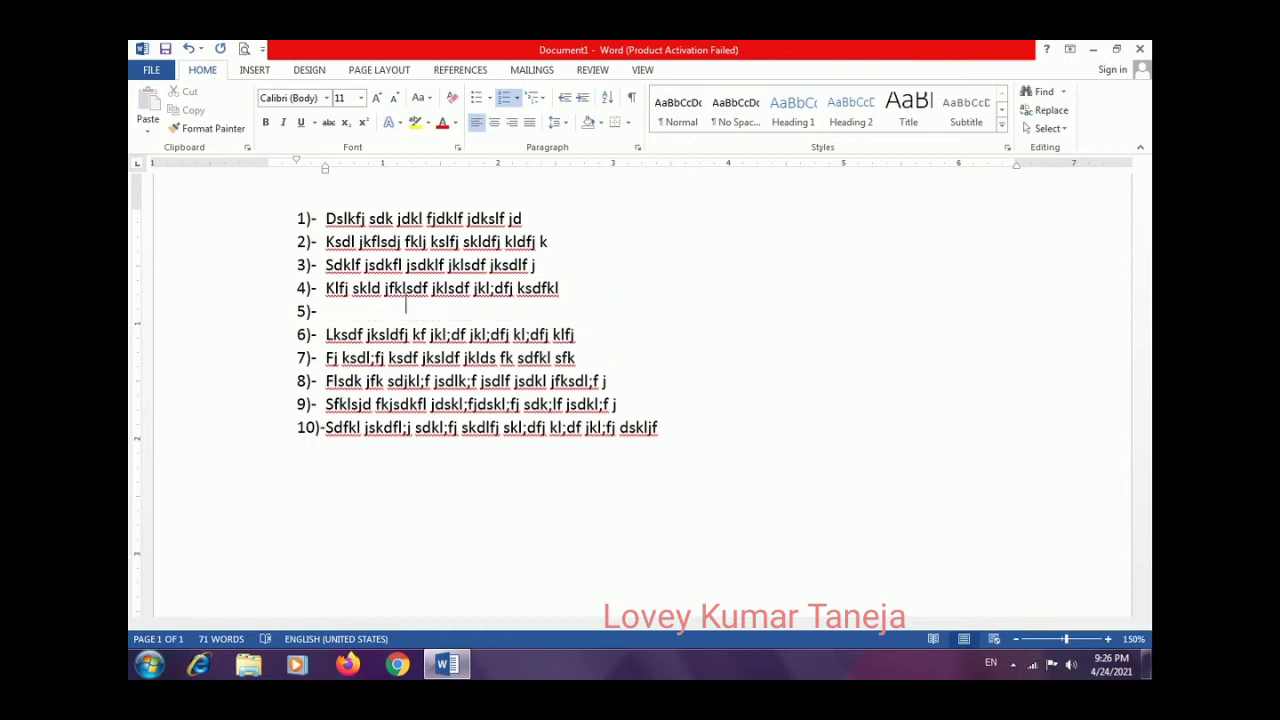
text(skldf jsdklf jdkslf jsdkl;f jksdlfj klsdfj)
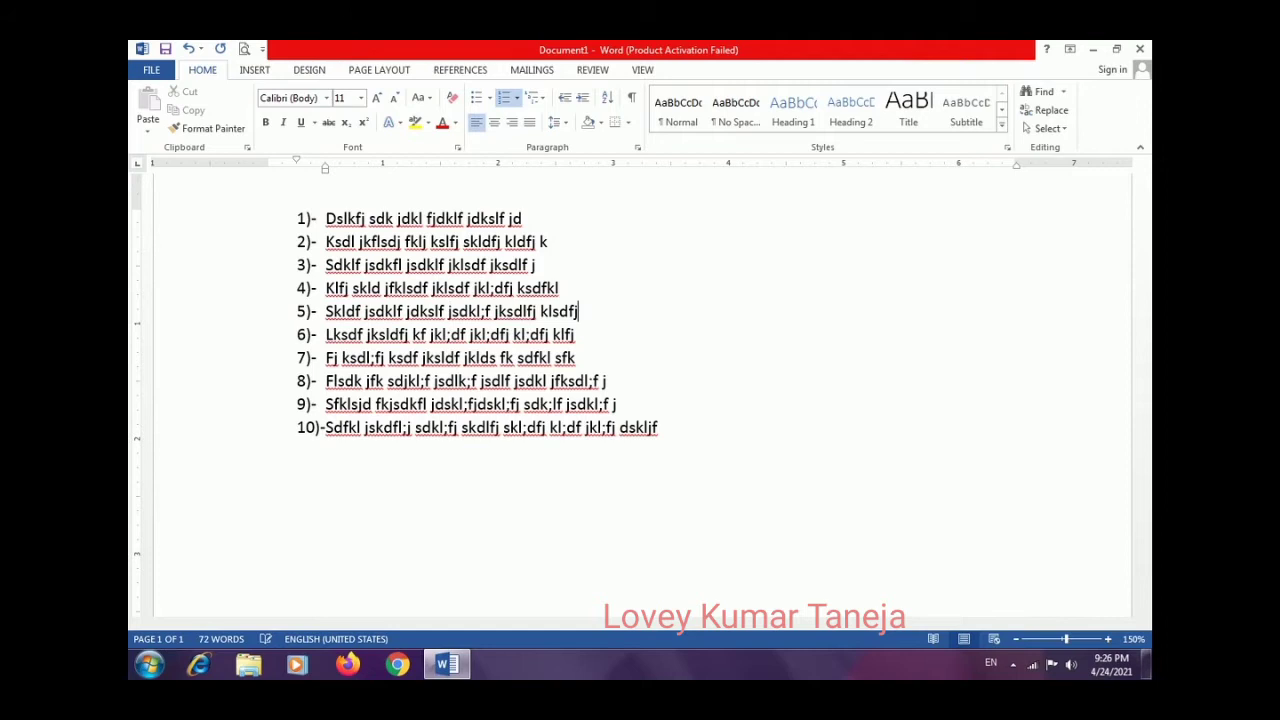
key(Return)
text(lkf)
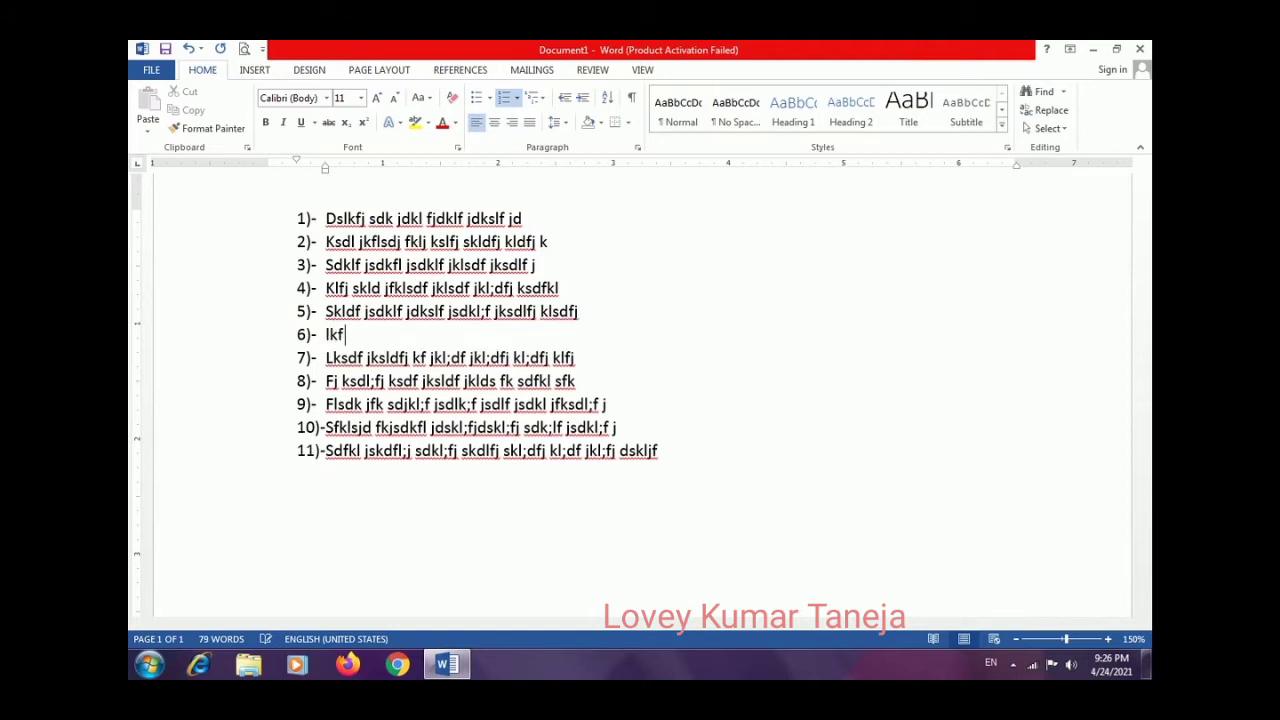
text( jsdklf dksl;fj kd;slfj klsdjf klsdfj)
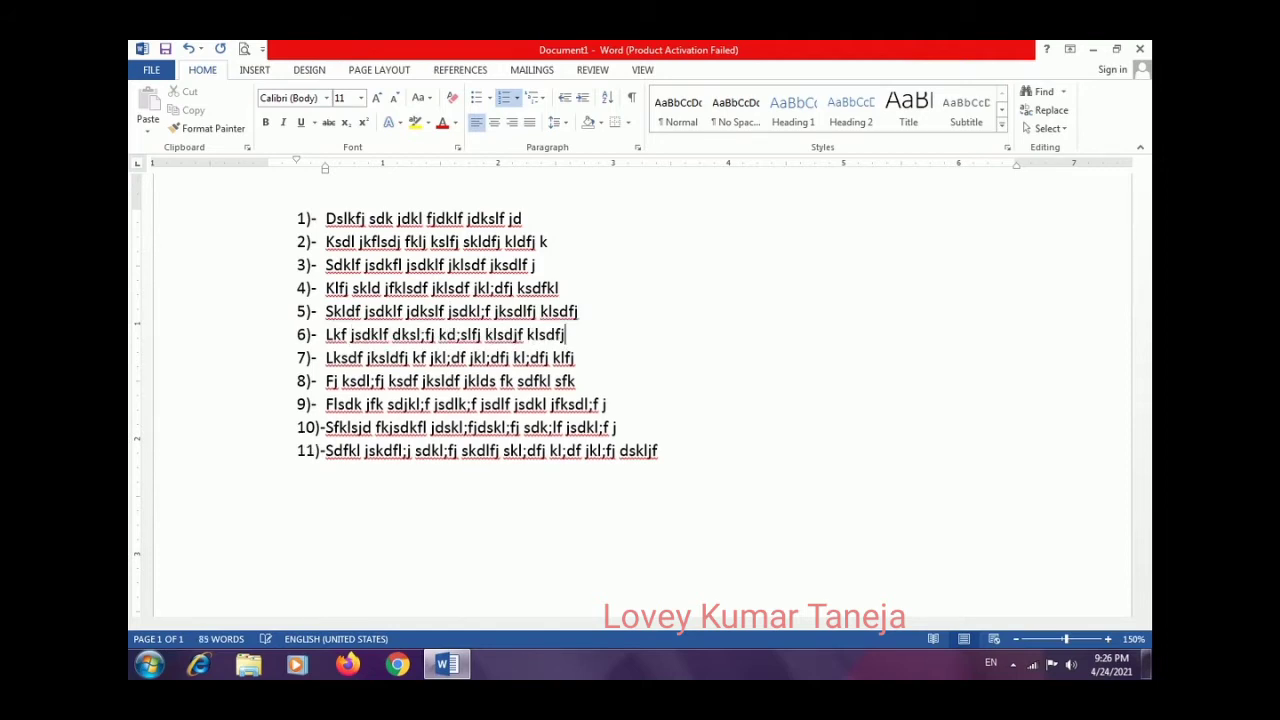
key(Return)
text(Sfj kl;sjf kl;sadjf kl;sd jfklsd jfkldsf jklsdfj)
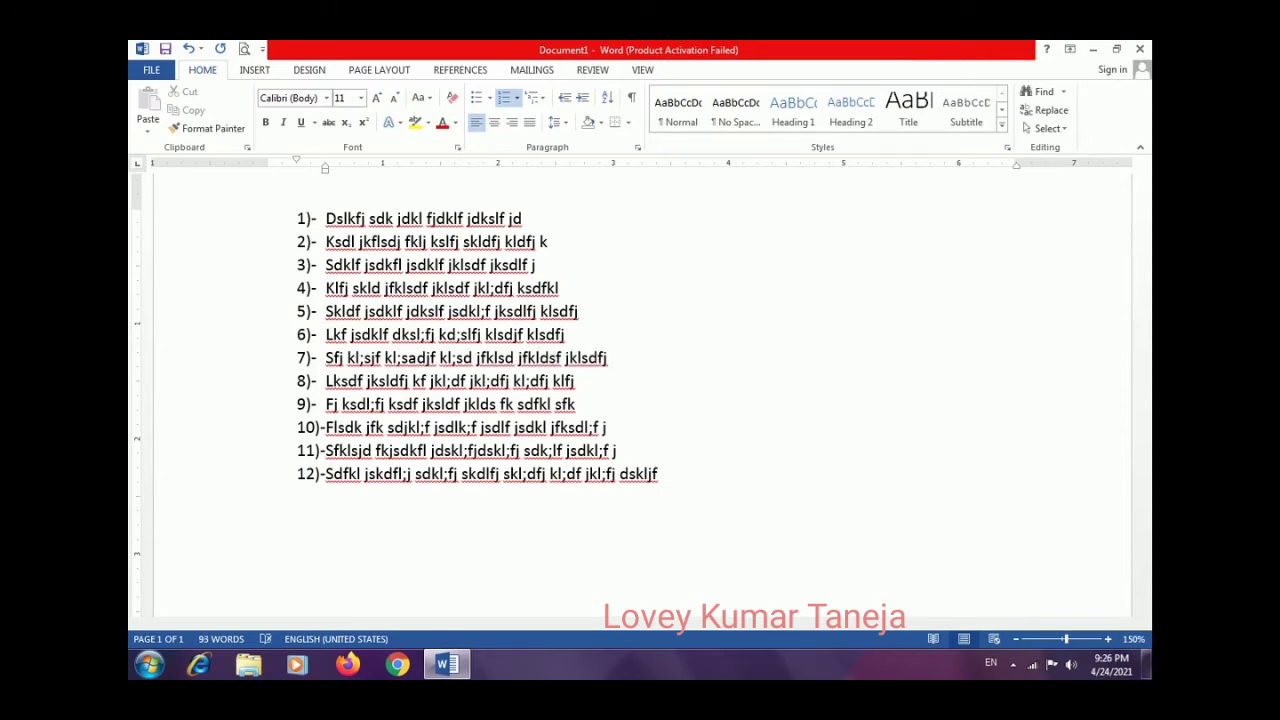
- Remove the numbering from all lines of the list
click(203, 220)
shift+click(208, 334)
drag(225, 368, 217, 486)
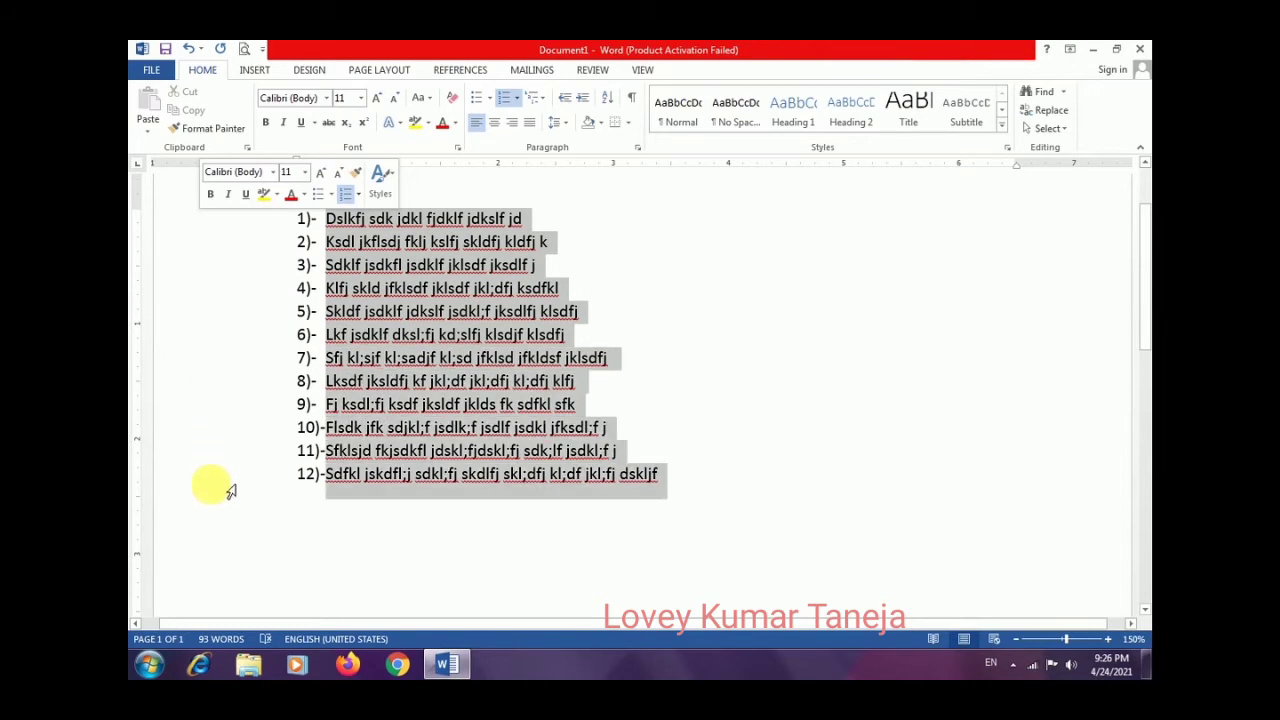
click(518, 98)
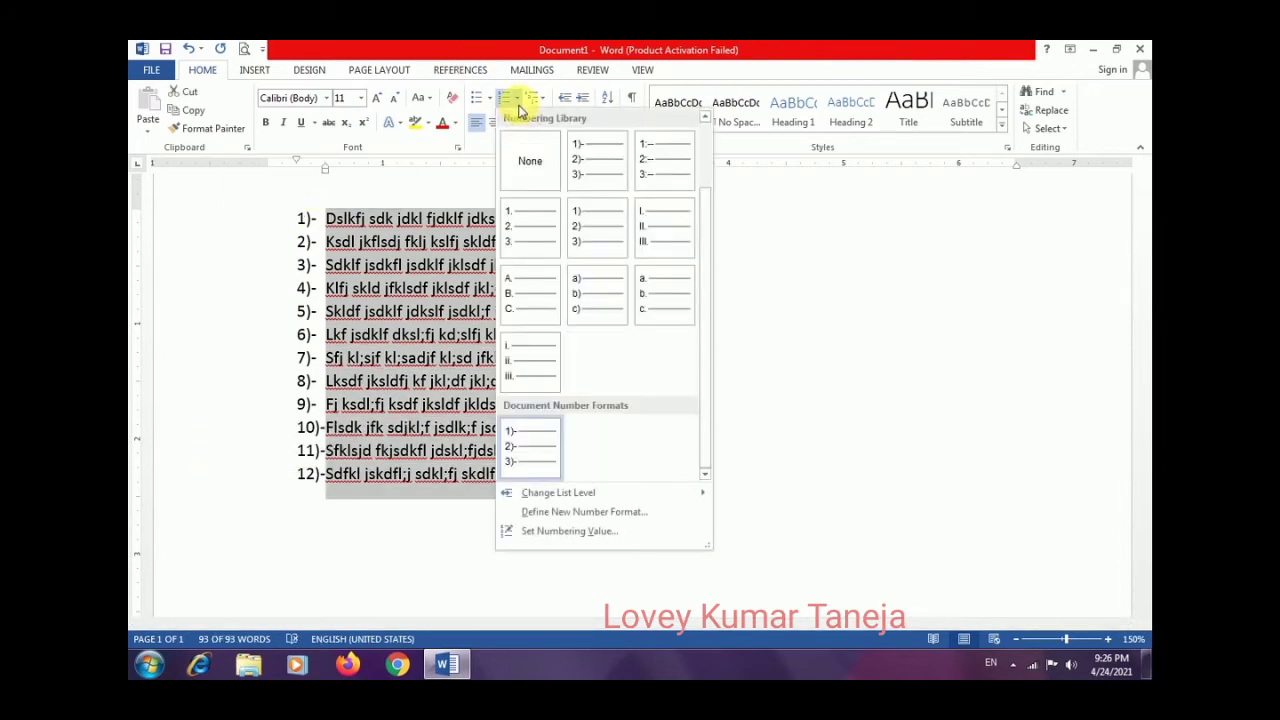
click(529, 160)
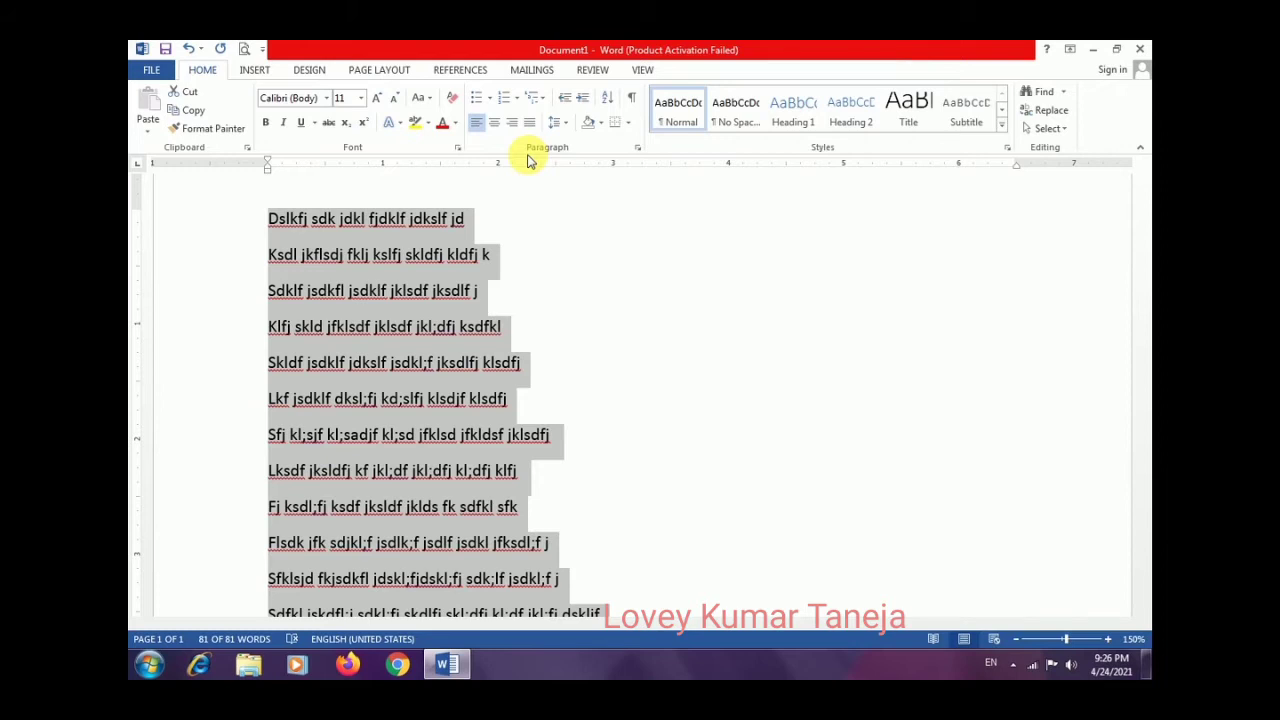
- Define a new bullet from the Symbol font's double right arrow, character code 222, and apply it to all the lines
click(490, 100)
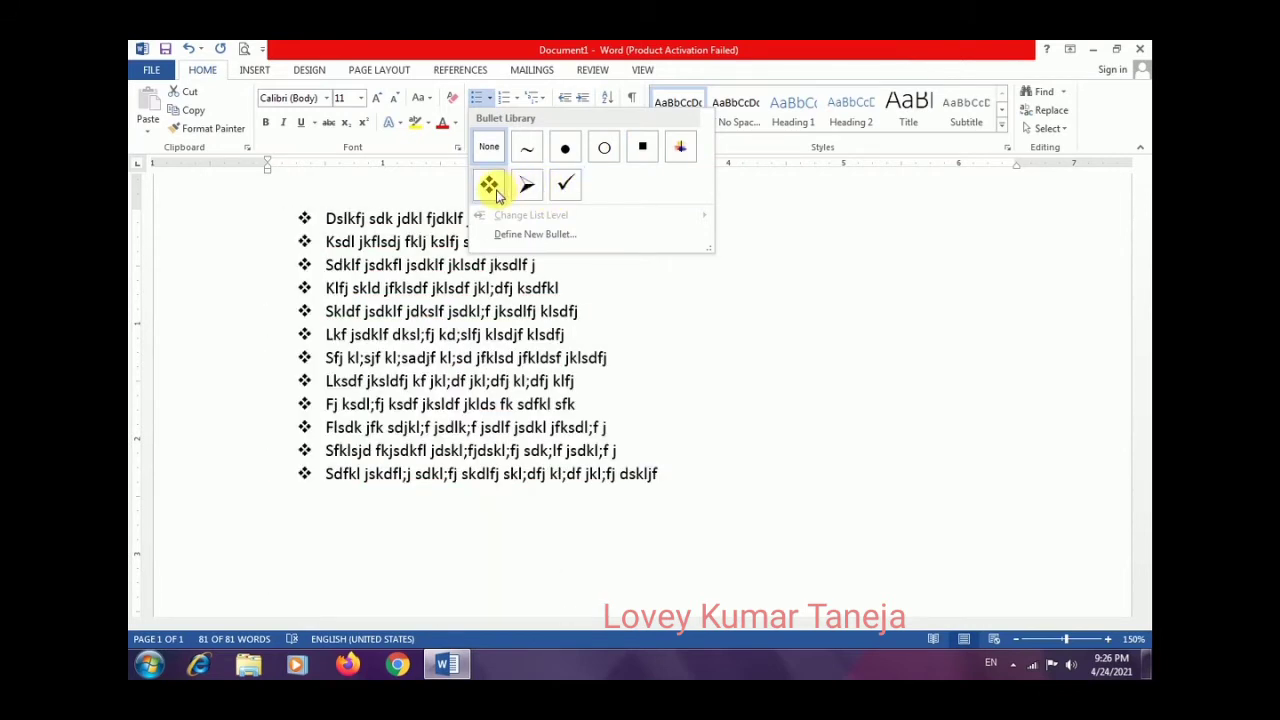
click(523, 236)
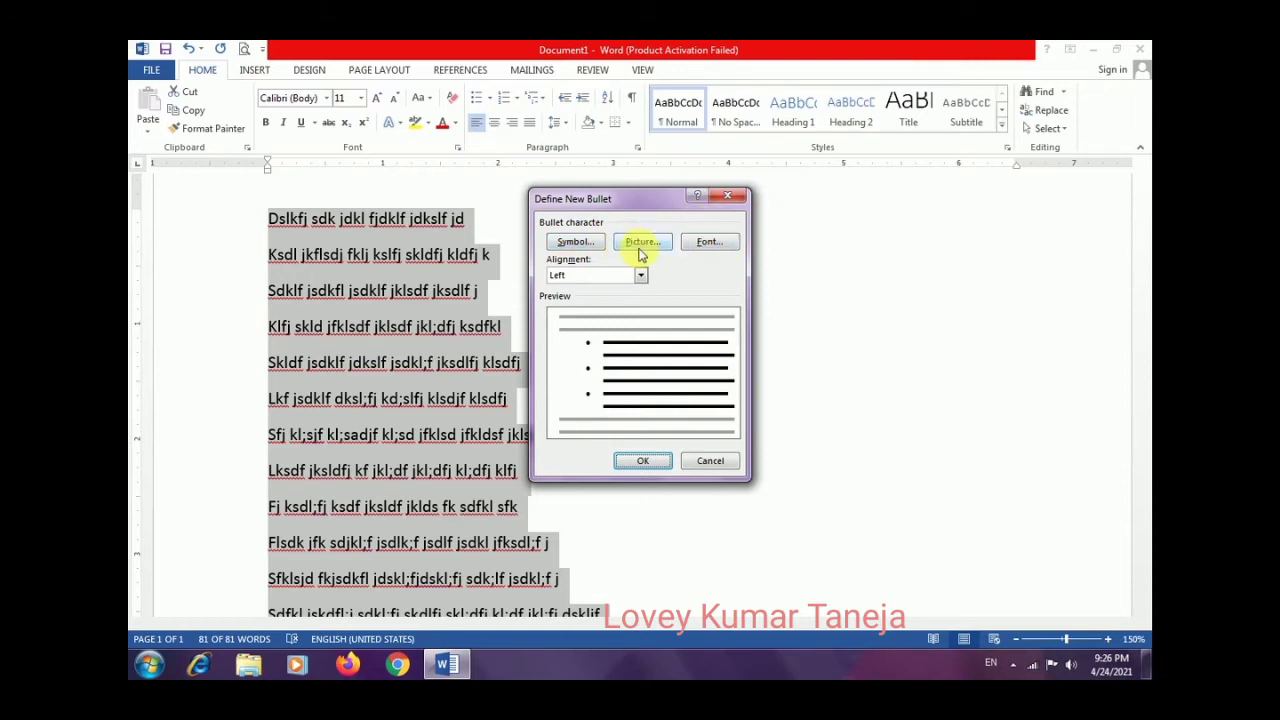
click(580, 246)
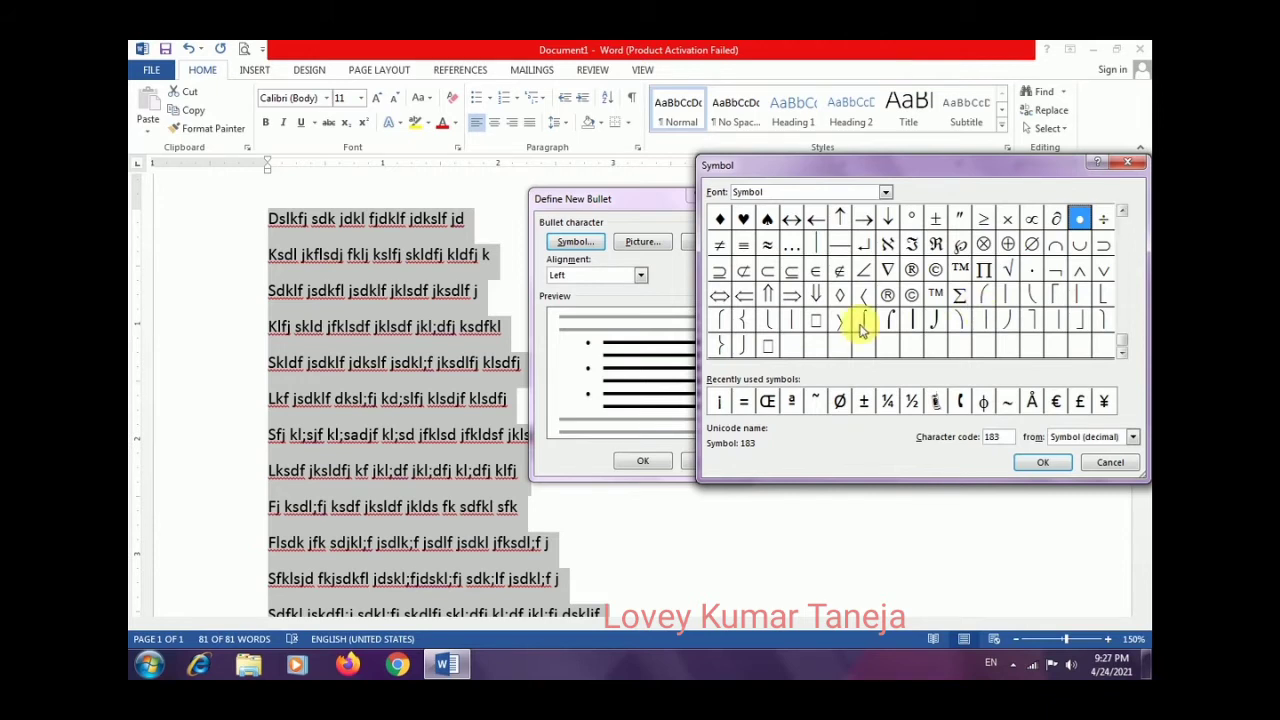
click(791, 294)
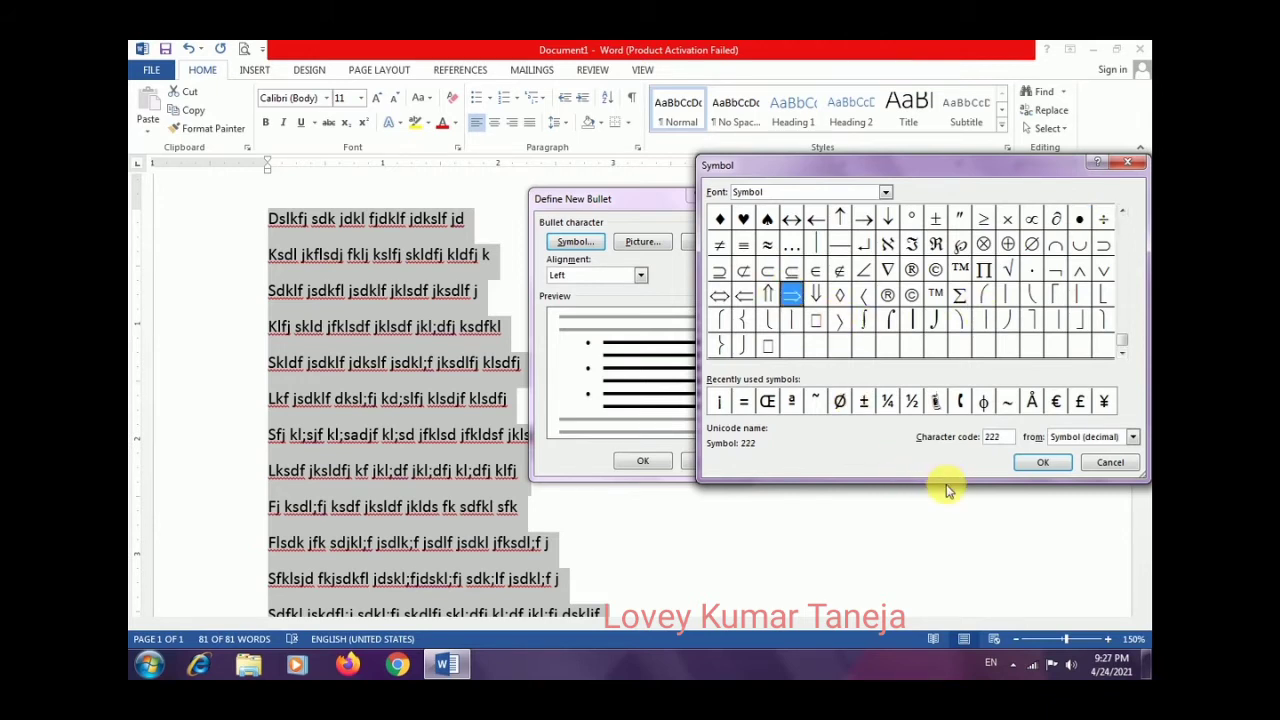
click(1040, 462)
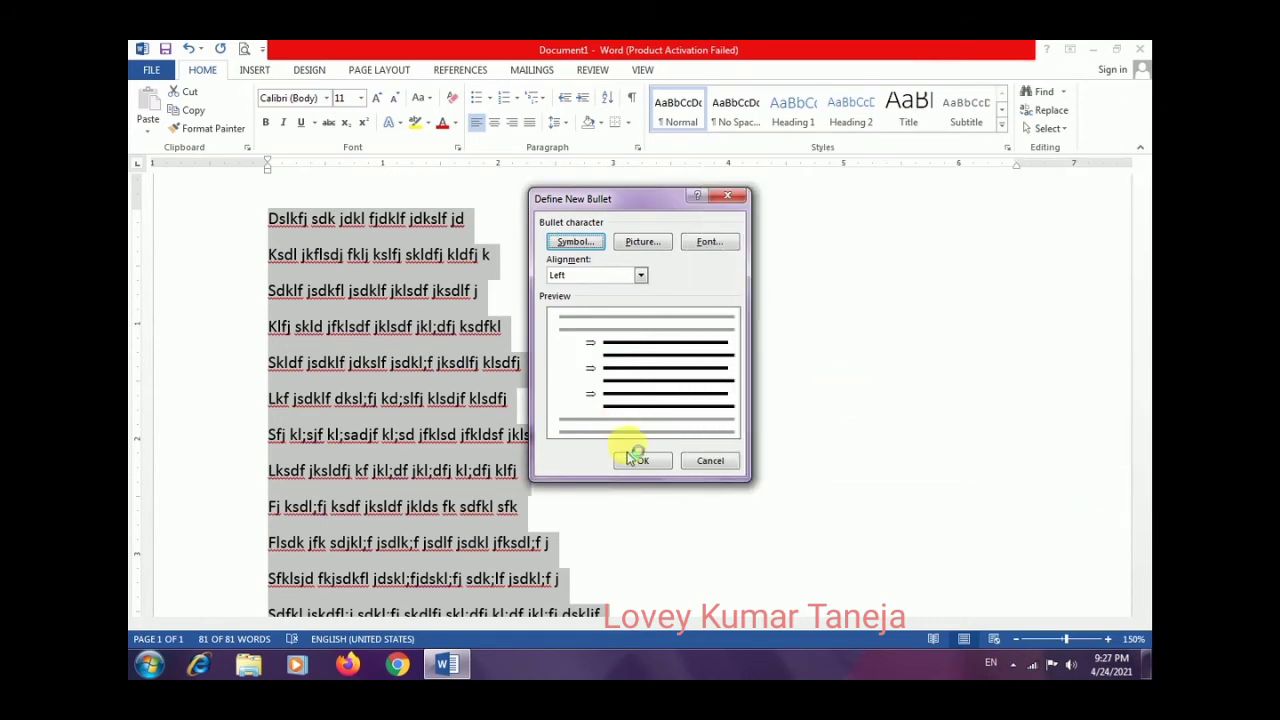
click(641, 462)
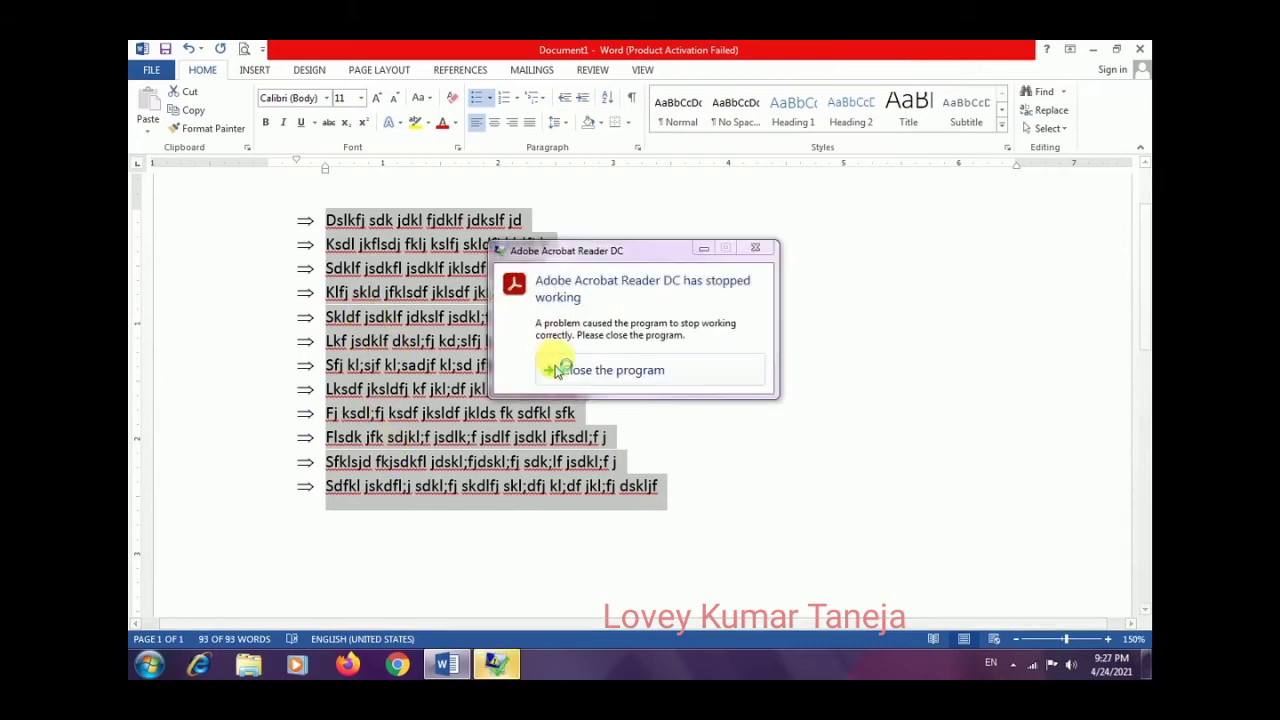
- Close the Adobe Acrobat Reader DC error message and deselect the bulleted list
click(557, 366)
click(462, 332)
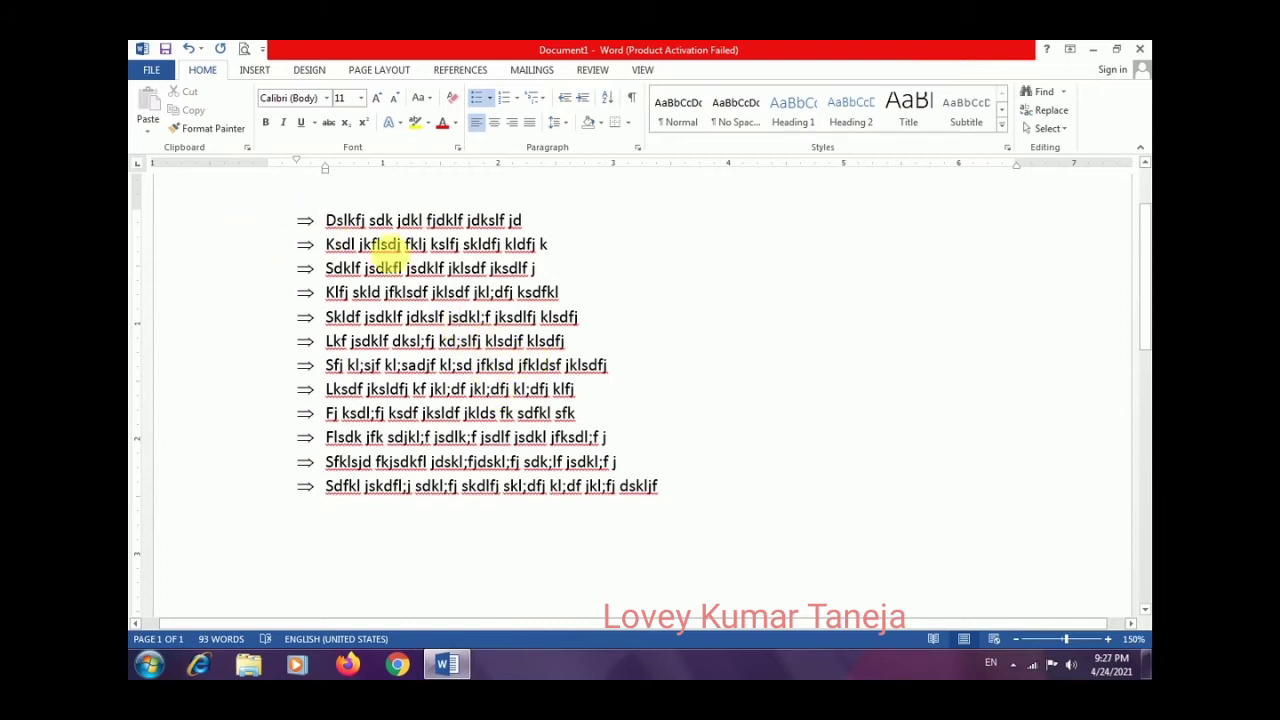
- Insert two bulleted placeholder items after the fifth item, beginning "Sklf jdskl;f" and "S dfklsd jfkdl;sj"
double_click(585, 333)
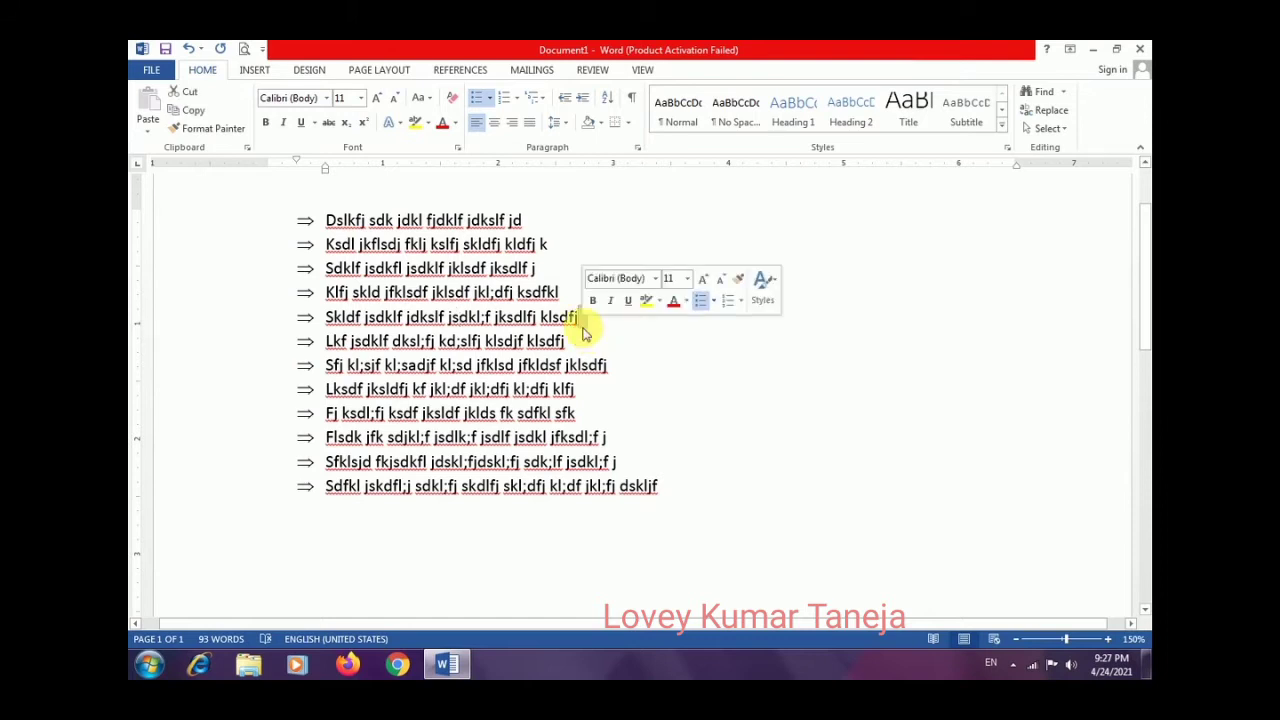
key(Right)
text(sklf jdskl;f jdskl;f j)
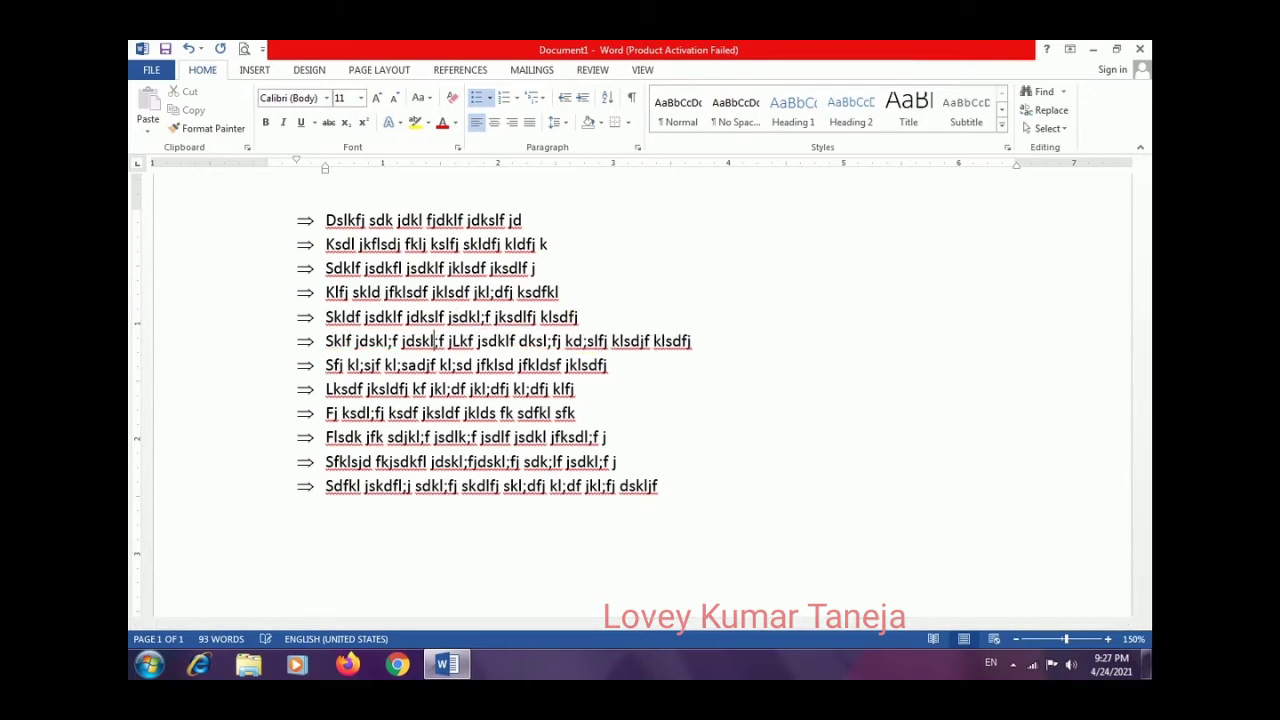
text(dskl;f sdkl;f jsdkfl;)
key(Return)
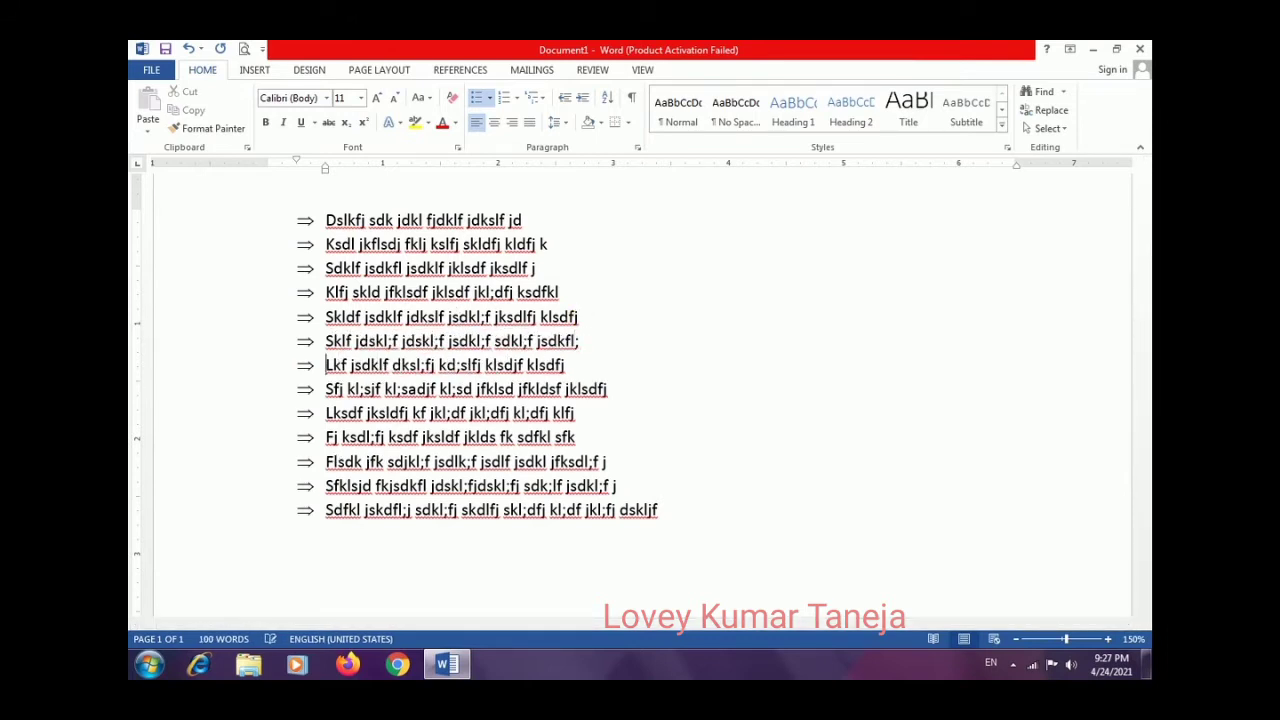
text(s)
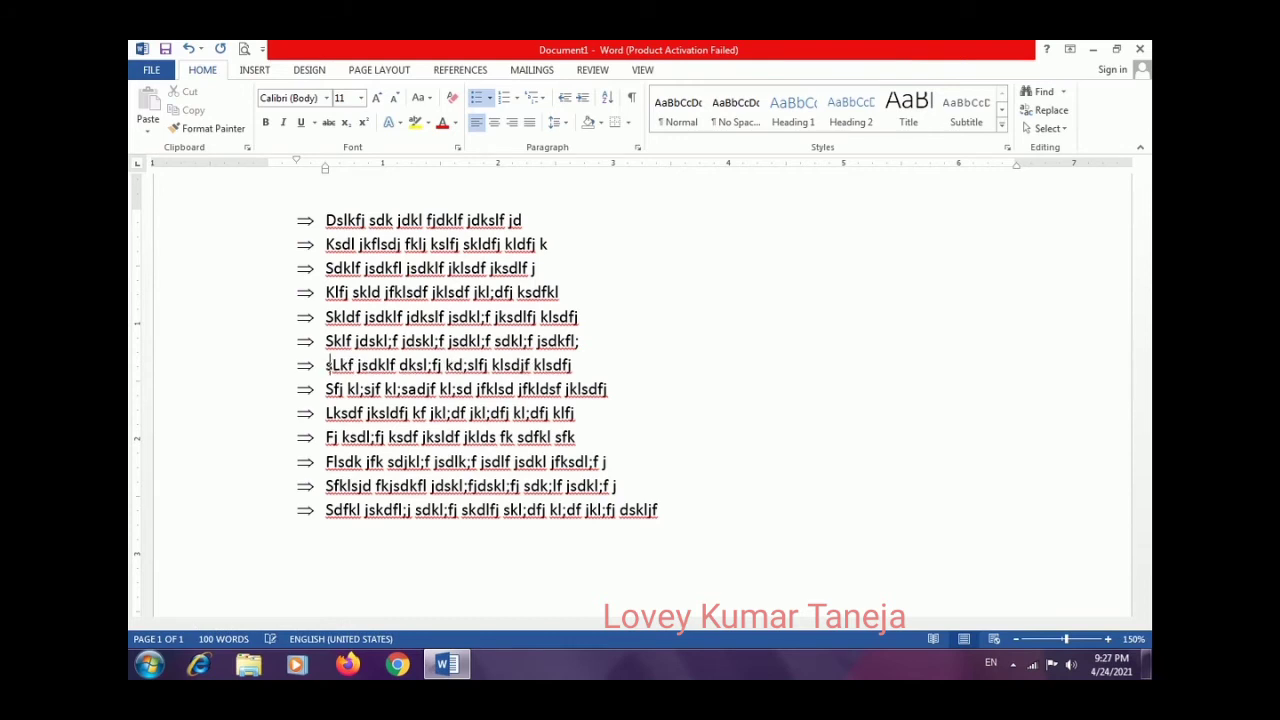
text( dfklsd jfkdl;sj fkl;d jfkl;sdj fl;sdf l;sdkfjsd)
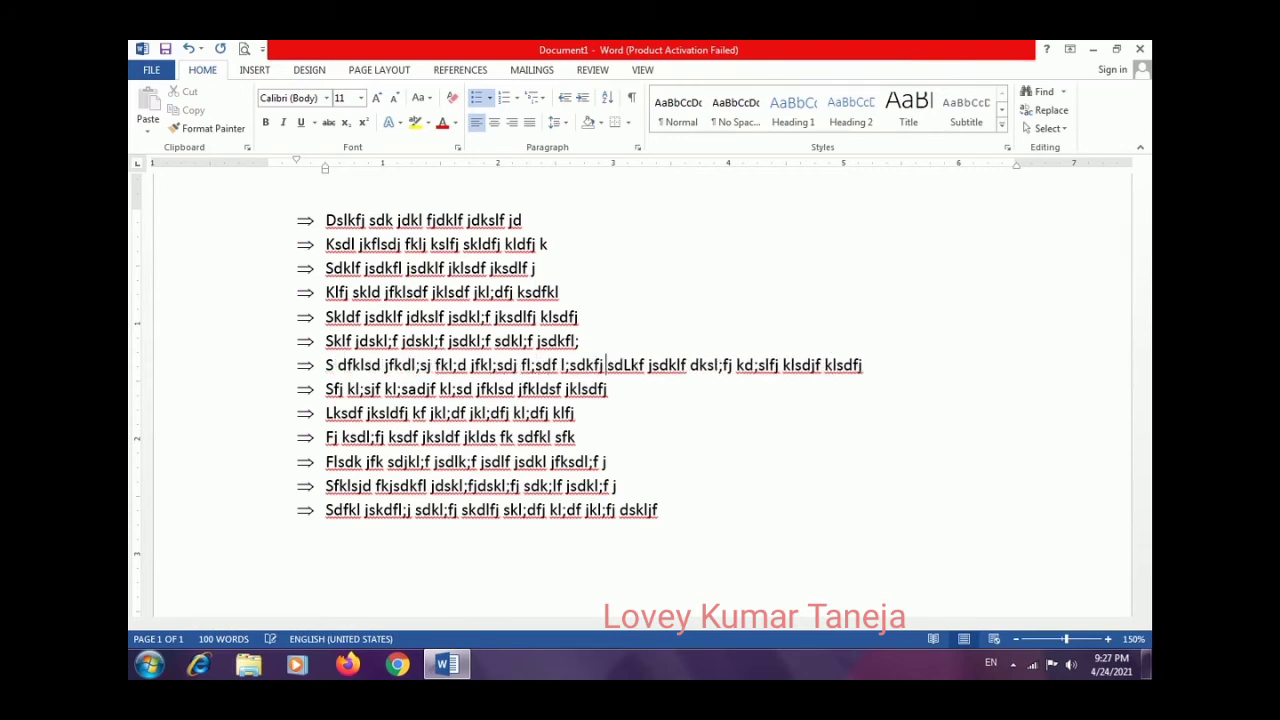
text(kl;)
key(Return)
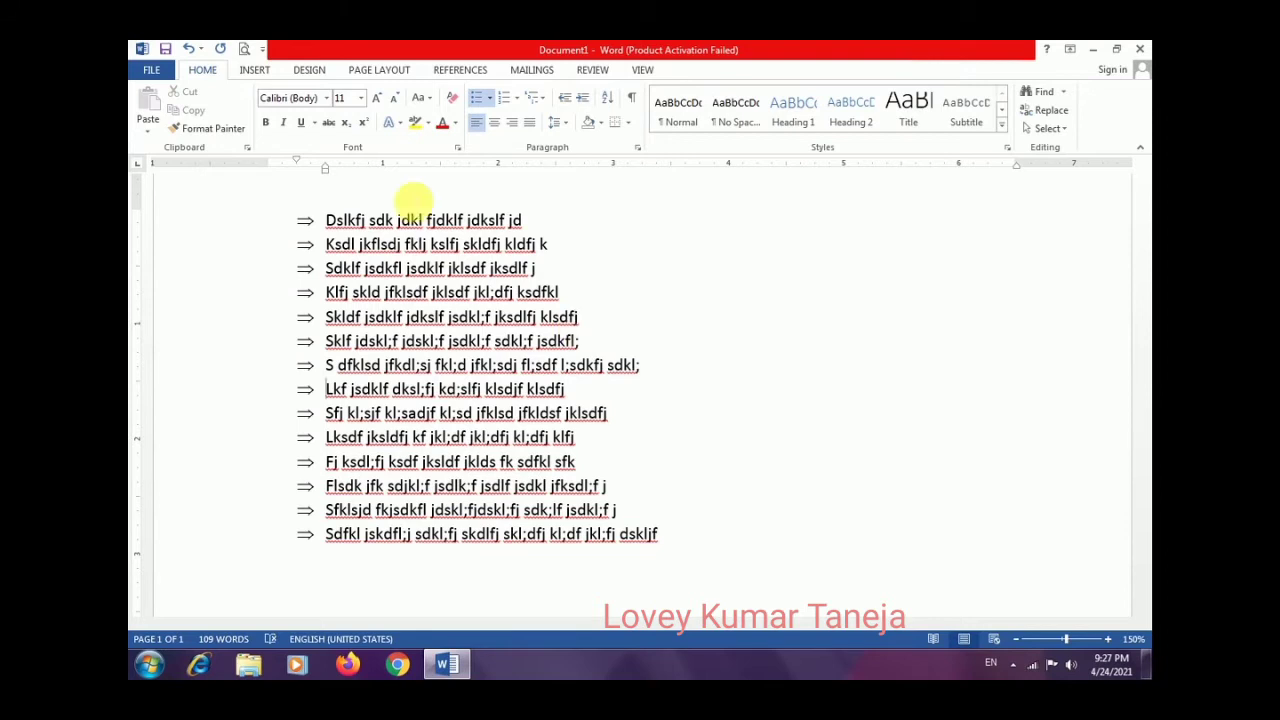
- Remove the arrow bullets from all lines of the list
drag(186, 217, 211, 537)
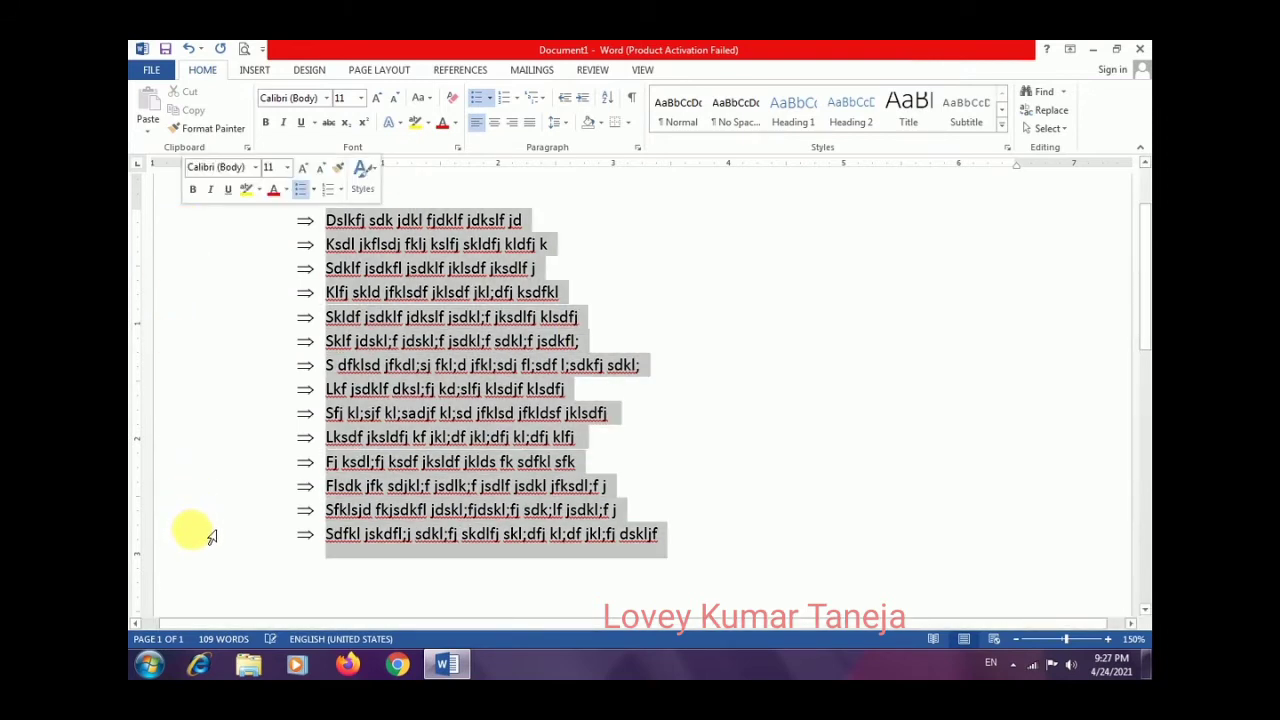
click(490, 100)
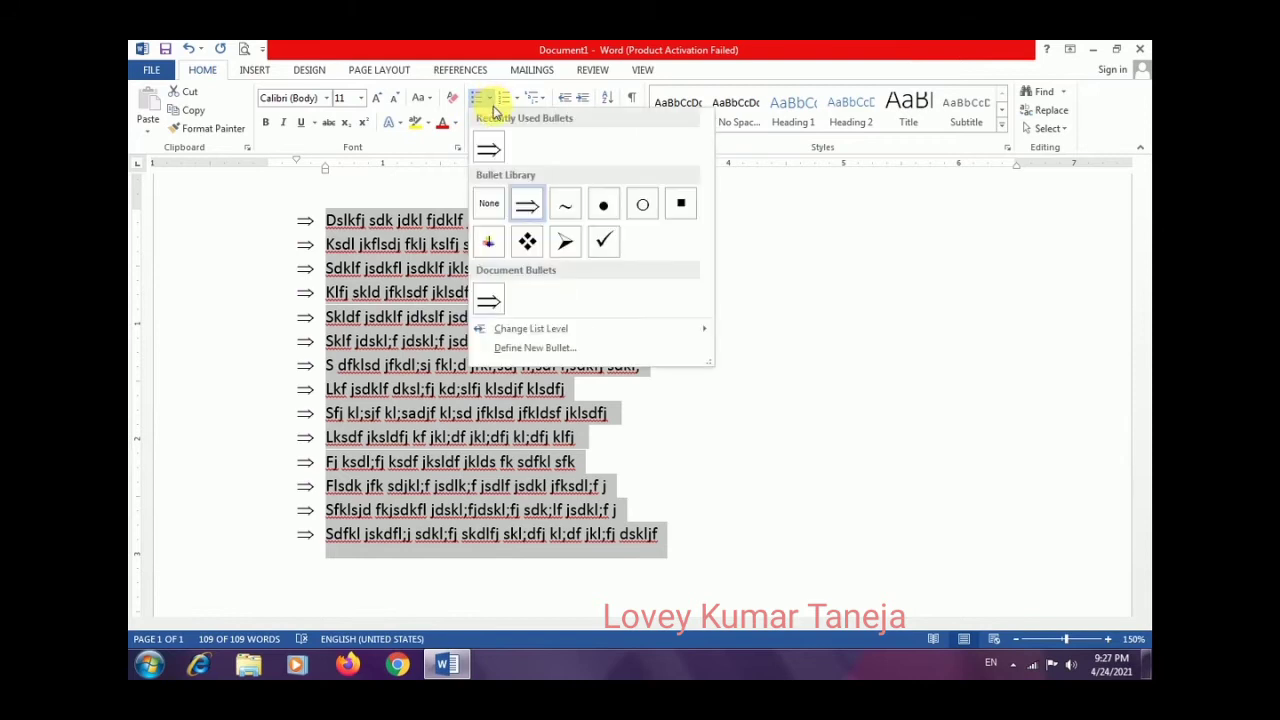
click(489, 203)
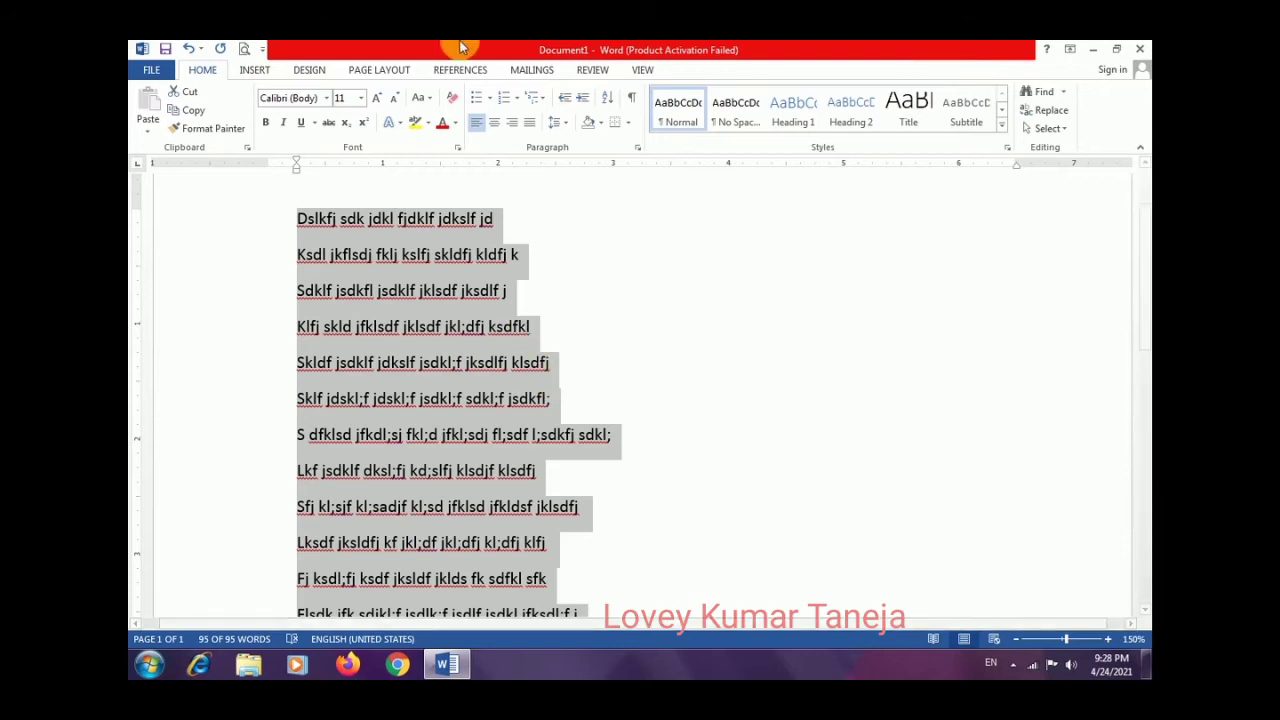
- Apply the 1., 1.1., 1.1.1. multilevel format from the list library to all selected lines, numbering them at the second level
click(538, 98)
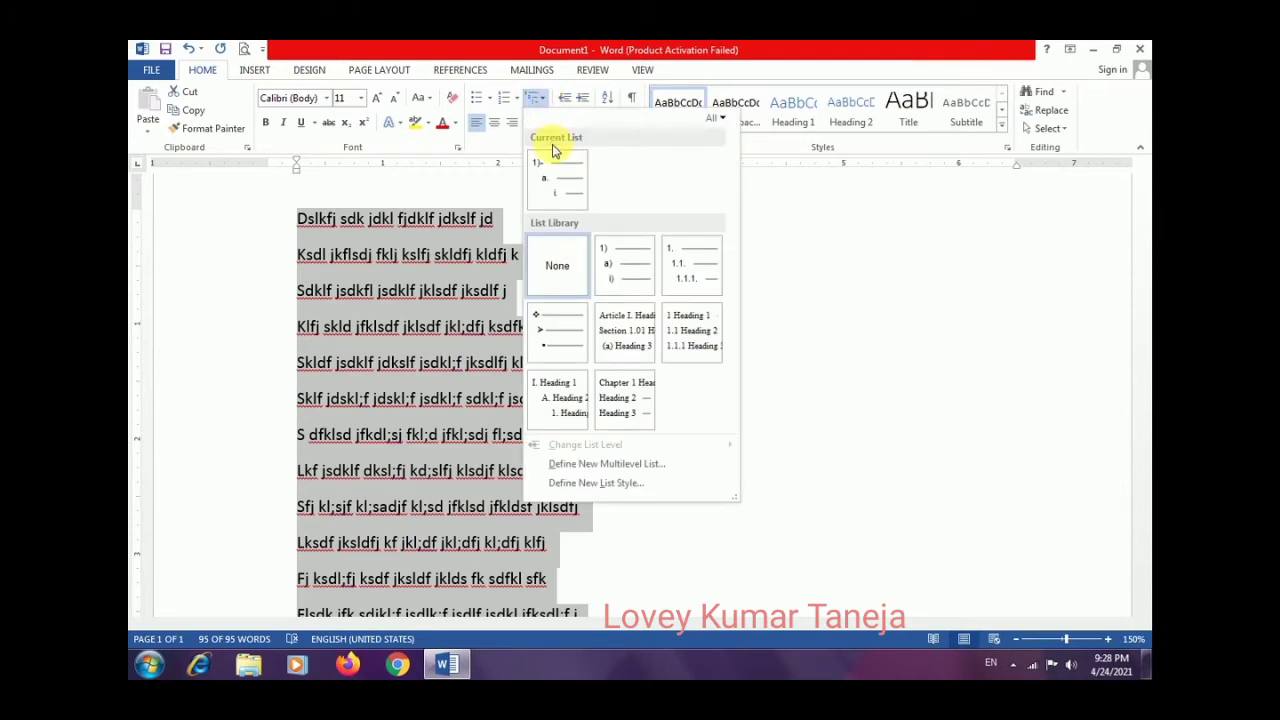
mouse_move(558, 177)
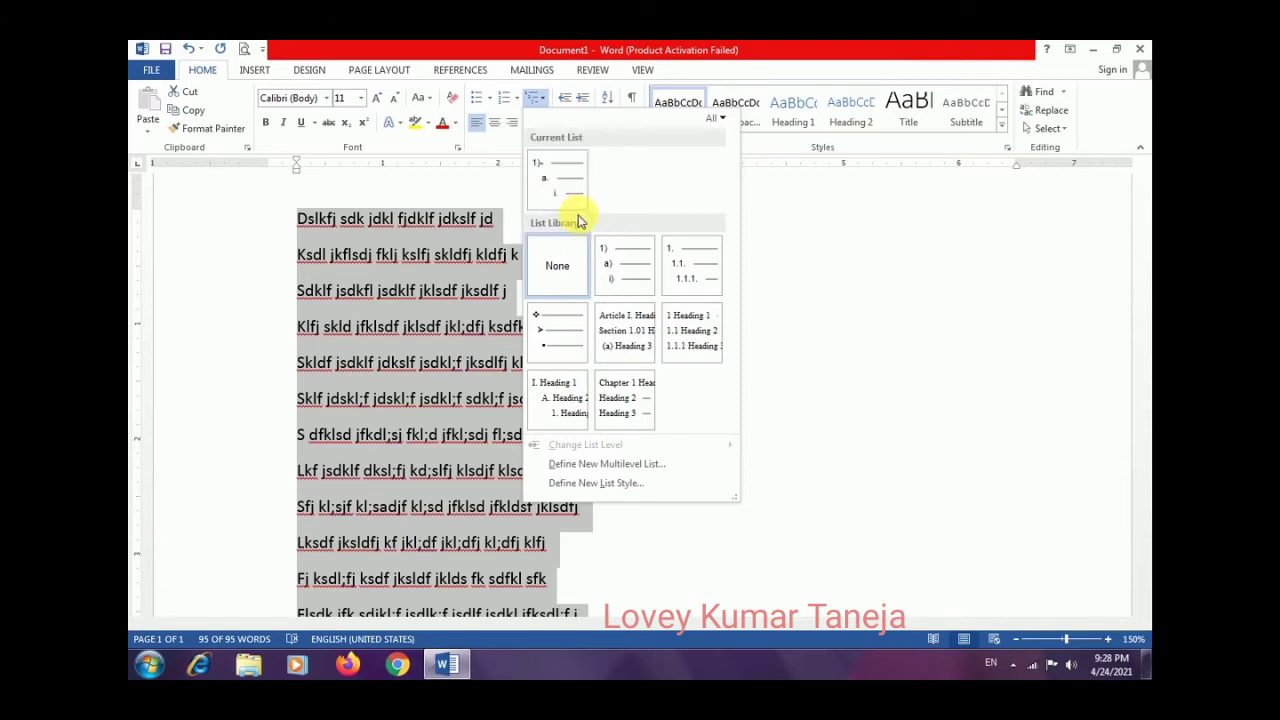
mouse_move(703, 289)
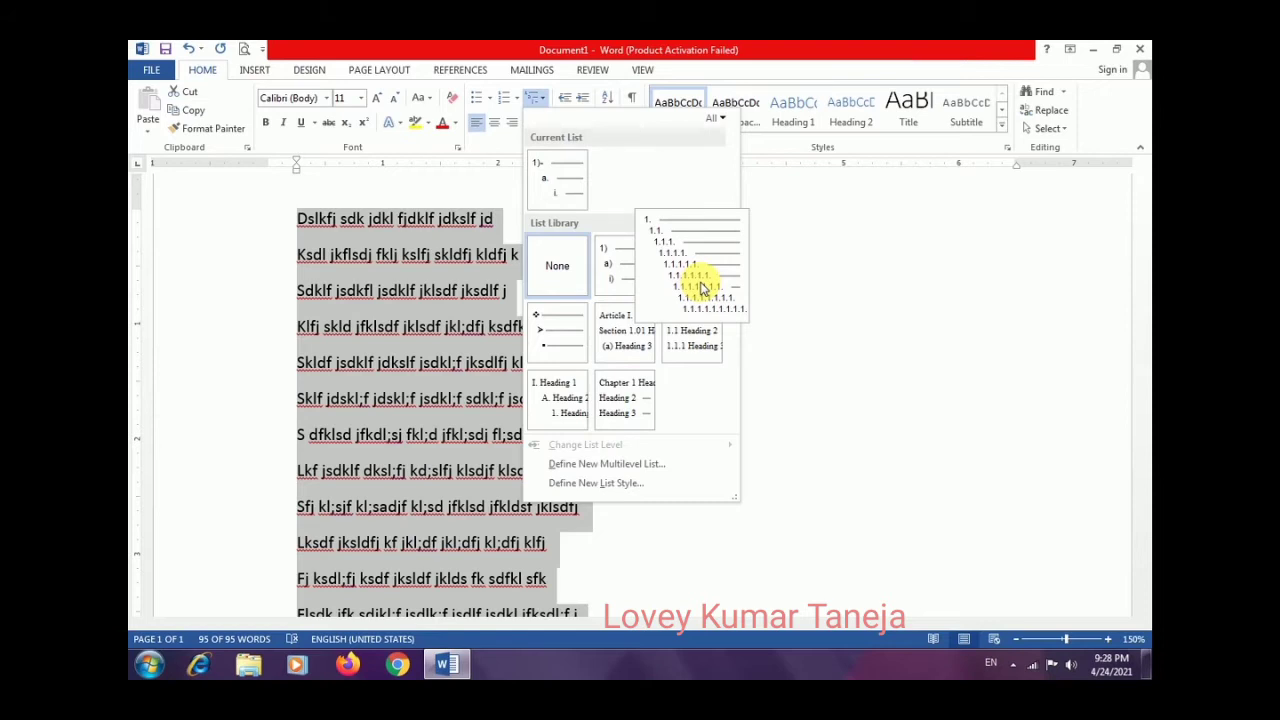
mouse_move(570, 342)
mouse_move(632, 350)
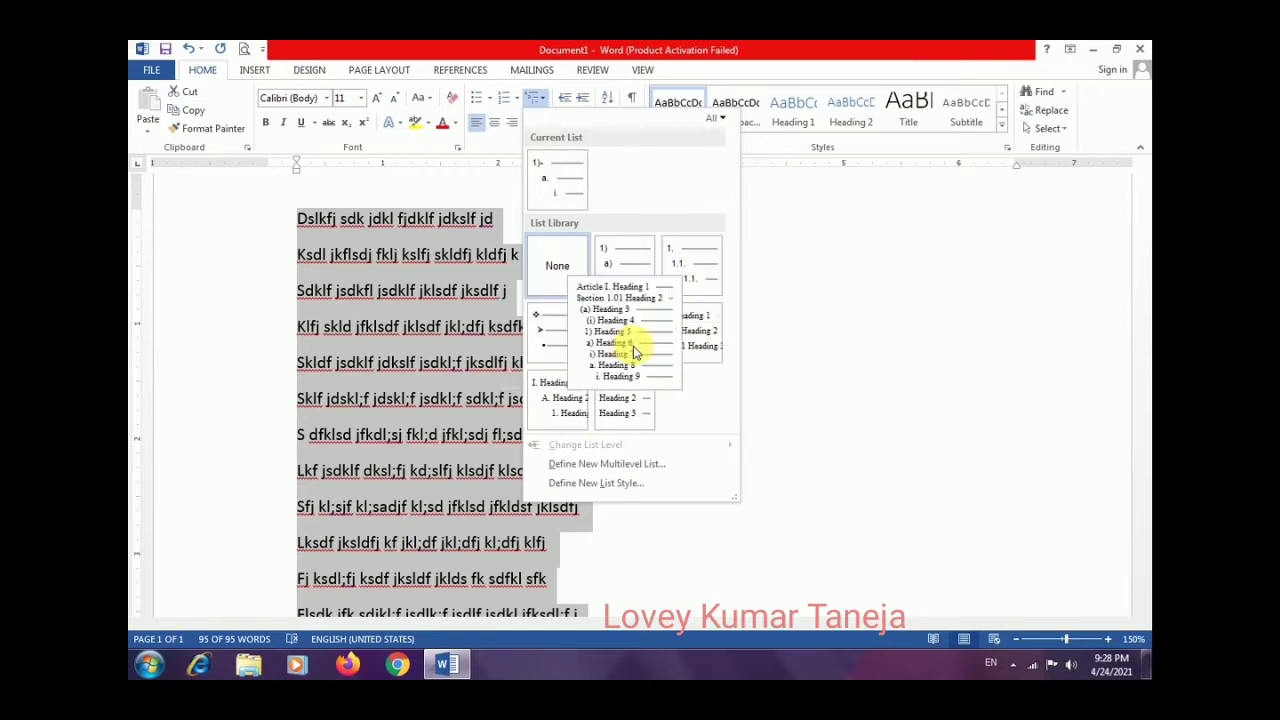
mouse_move(720, 338)
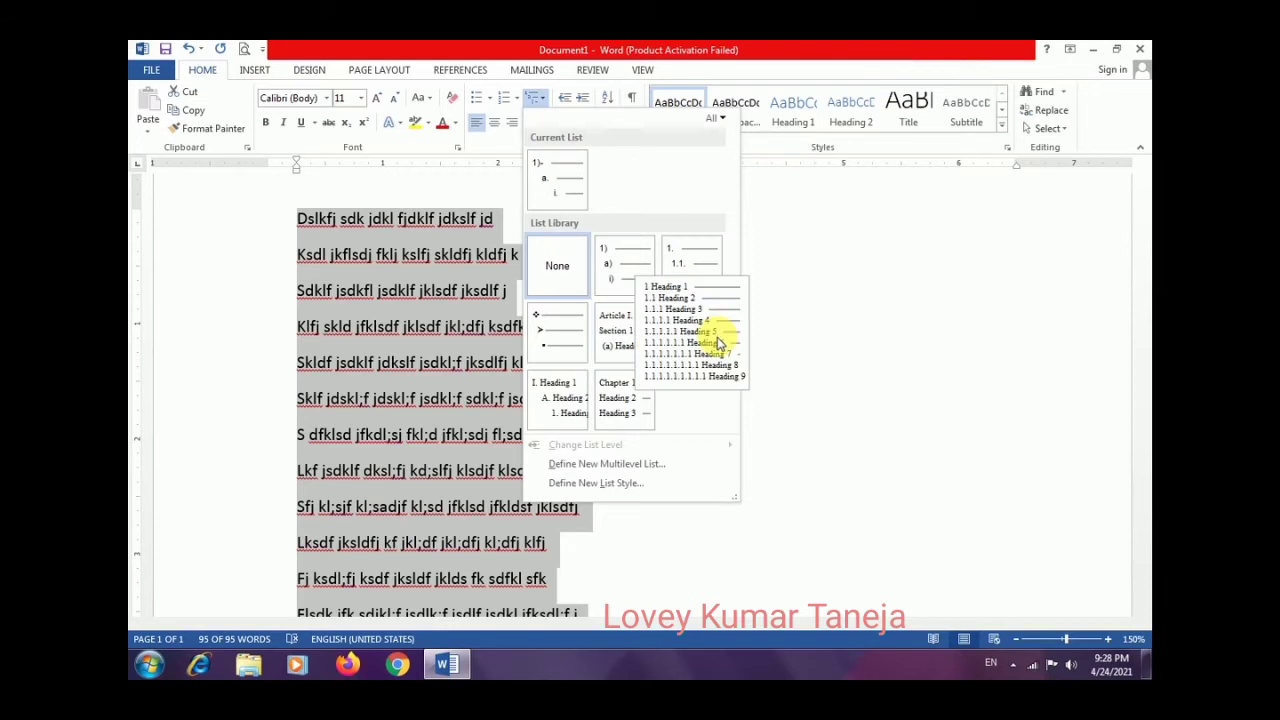
mouse_move(543, 423)
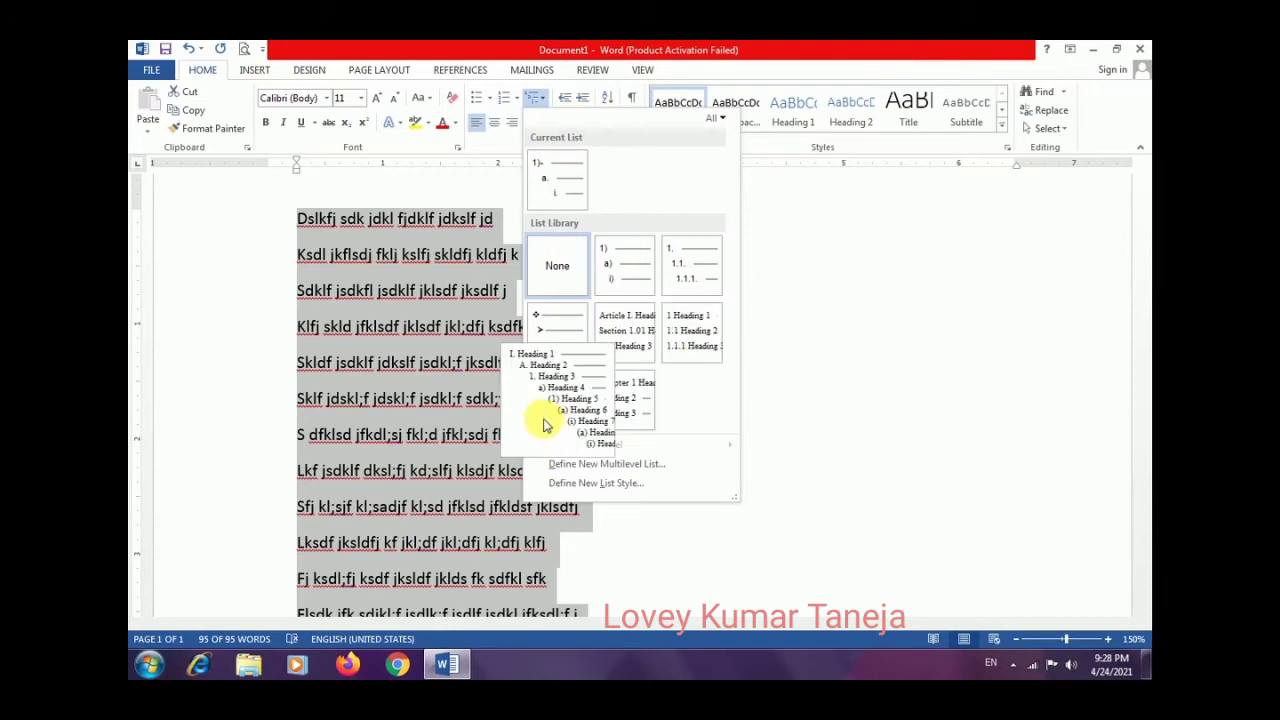
mouse_move(590, 415)
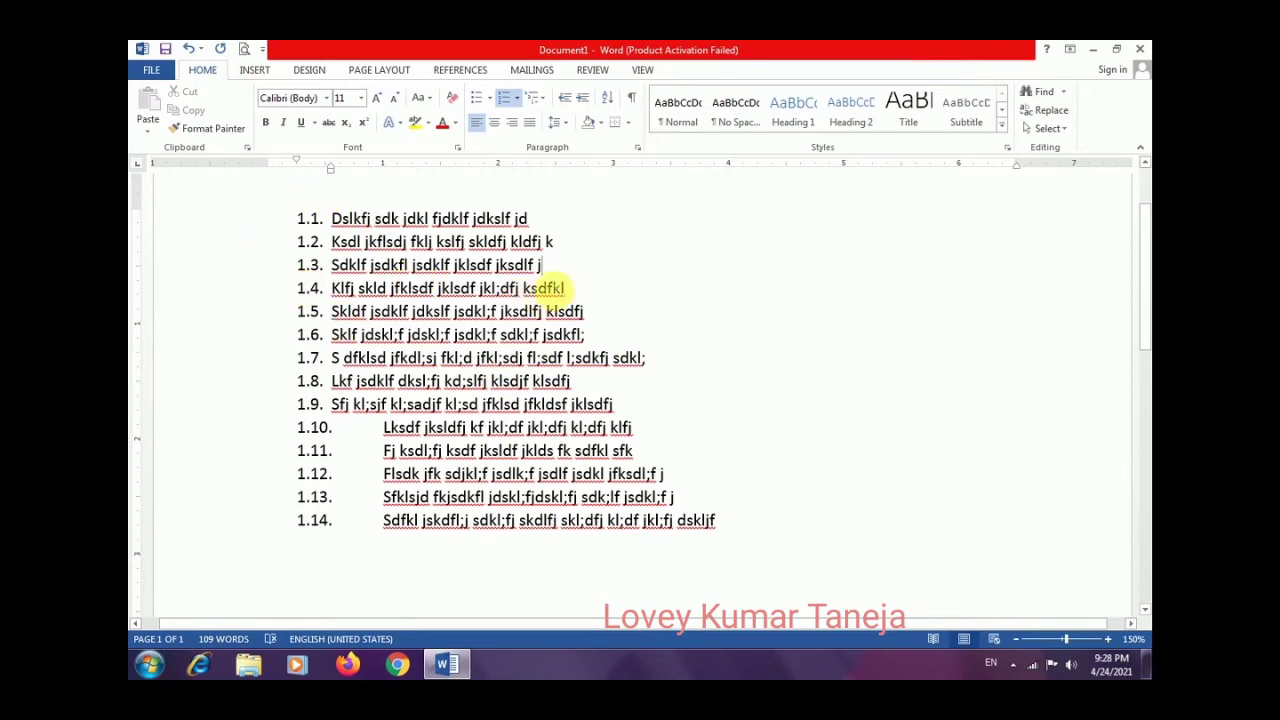
- Insert three third-level placeholder sub-items under item 1.3, beginning "F sdkl", "K jsdfklsdj" and "Klsd jfklsd"
click(578, 291)
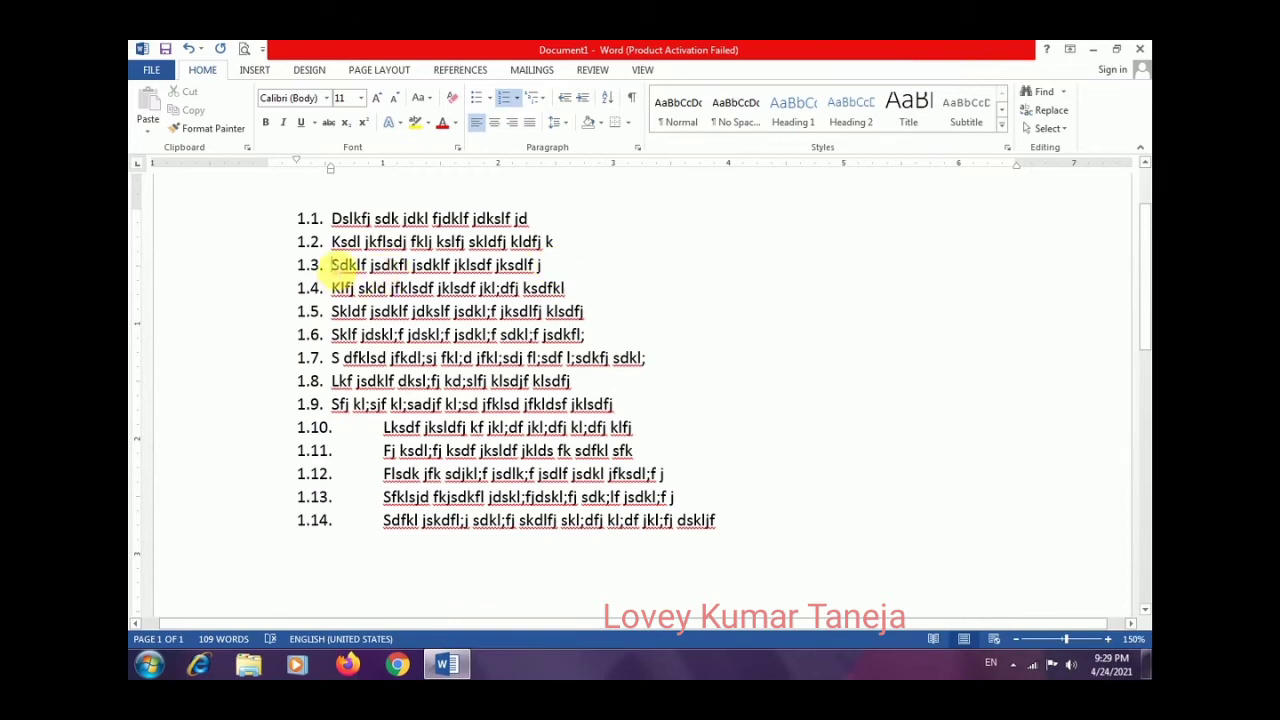
right_click(333, 267)
click(333, 267)
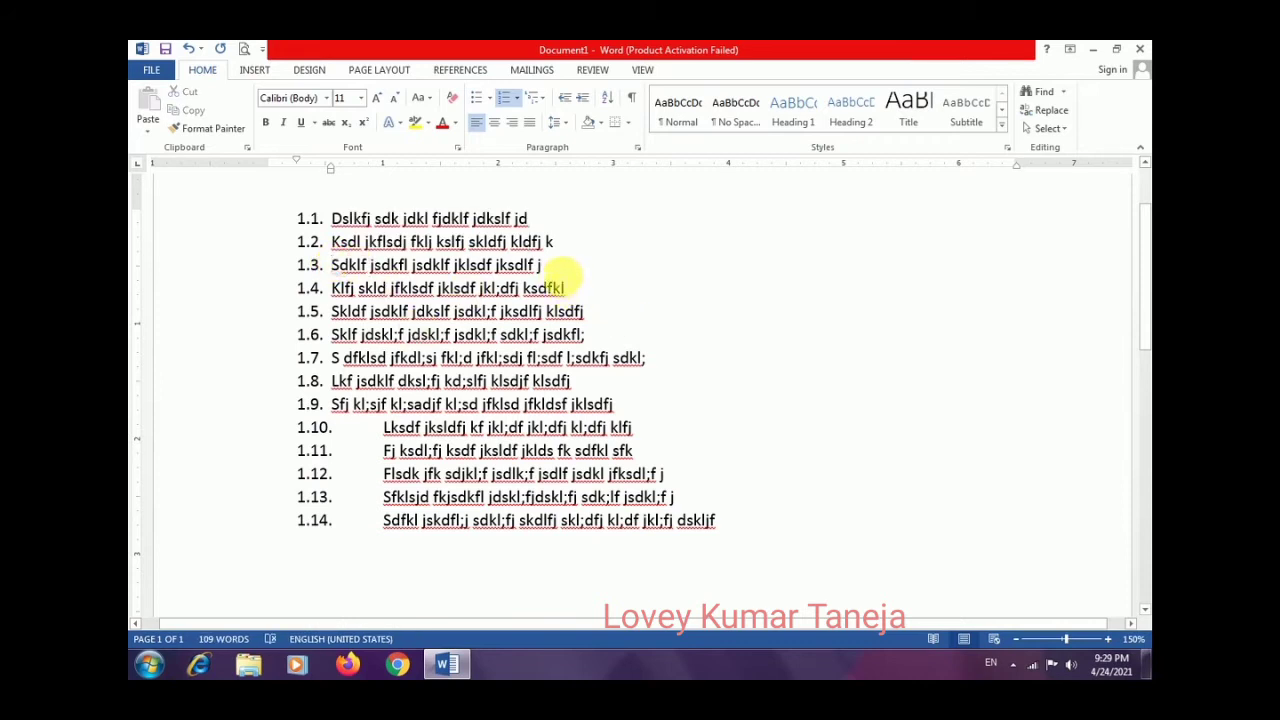
click(542, 266)
key(Return)
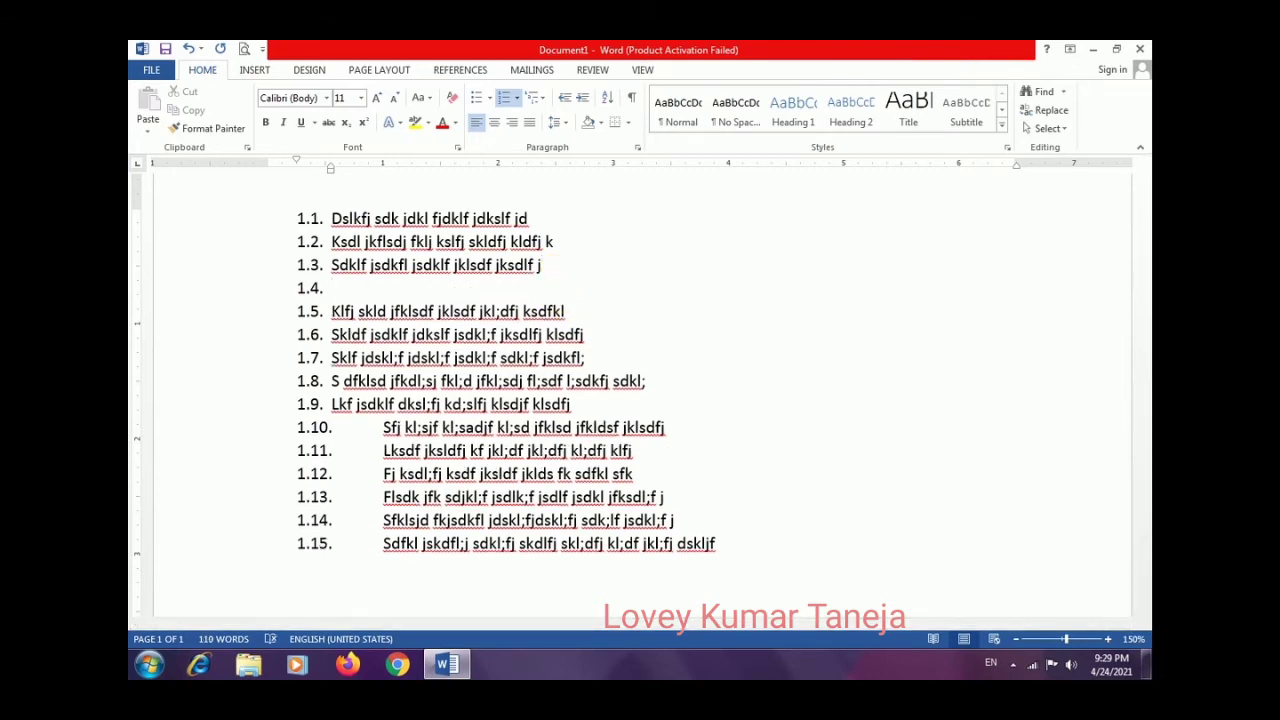
key(Tab)
text(F sdkl jfsdkl;f jksdl;f jsdklf; jl)
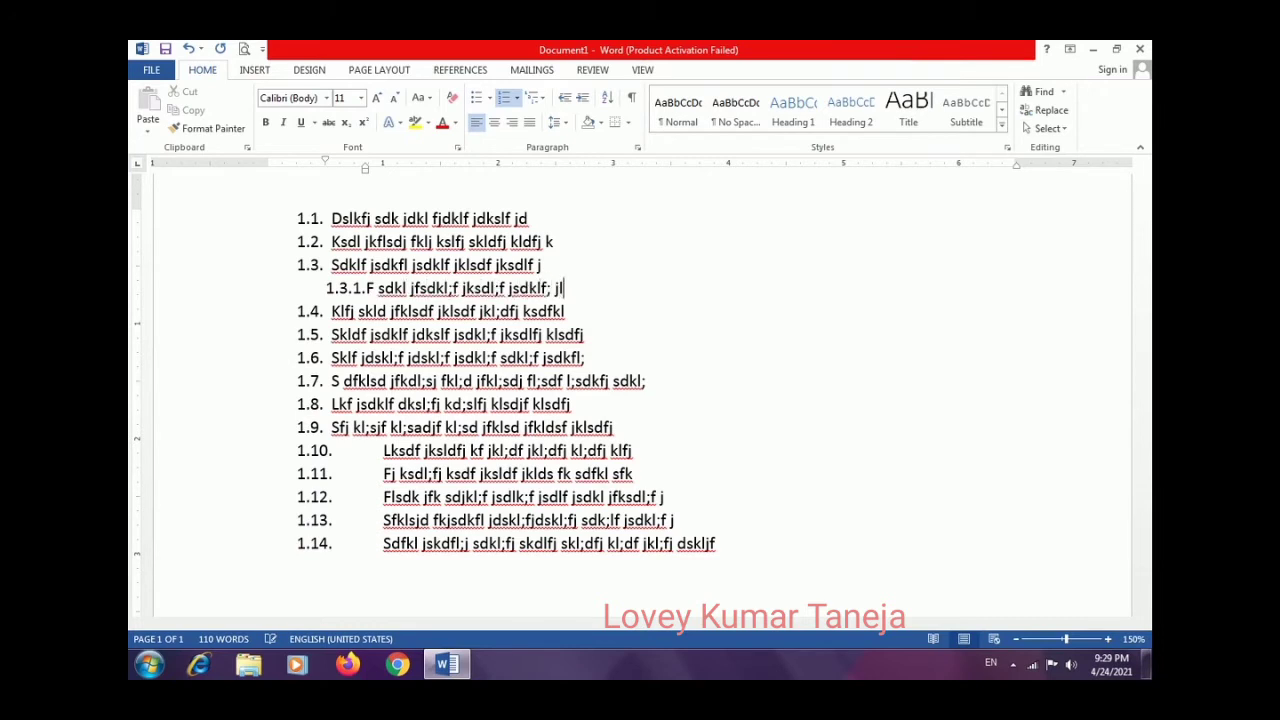
key(Return)
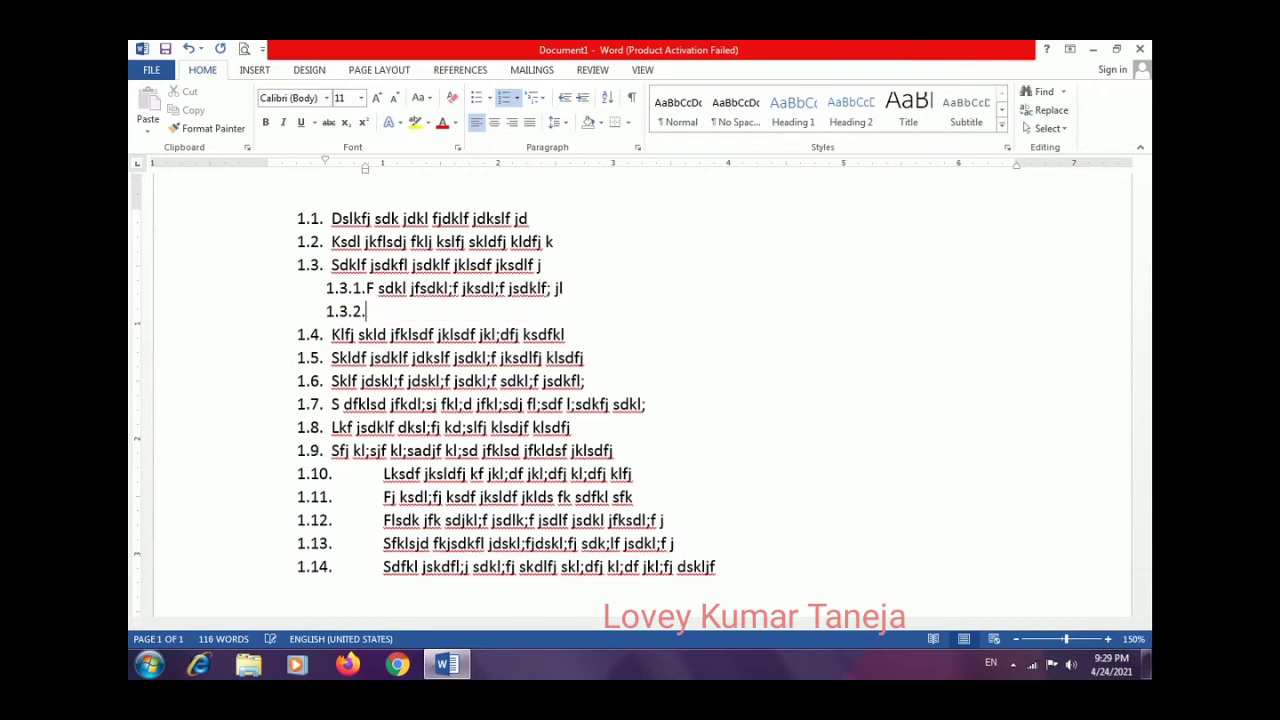
text(K jsdfklsdj fkldsj klfjsdk jkld)
text(f j)
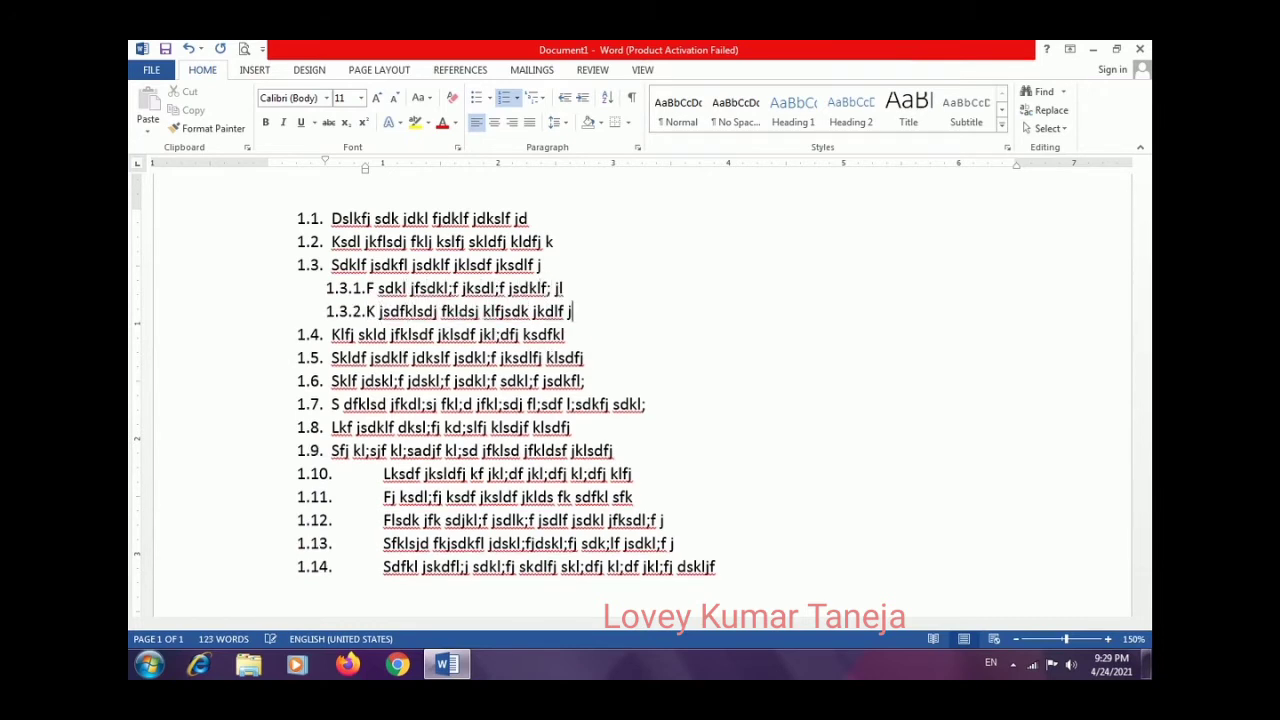
key(Return)
text(Klsd jfklsd jfkdl jfkljd fkljf k)
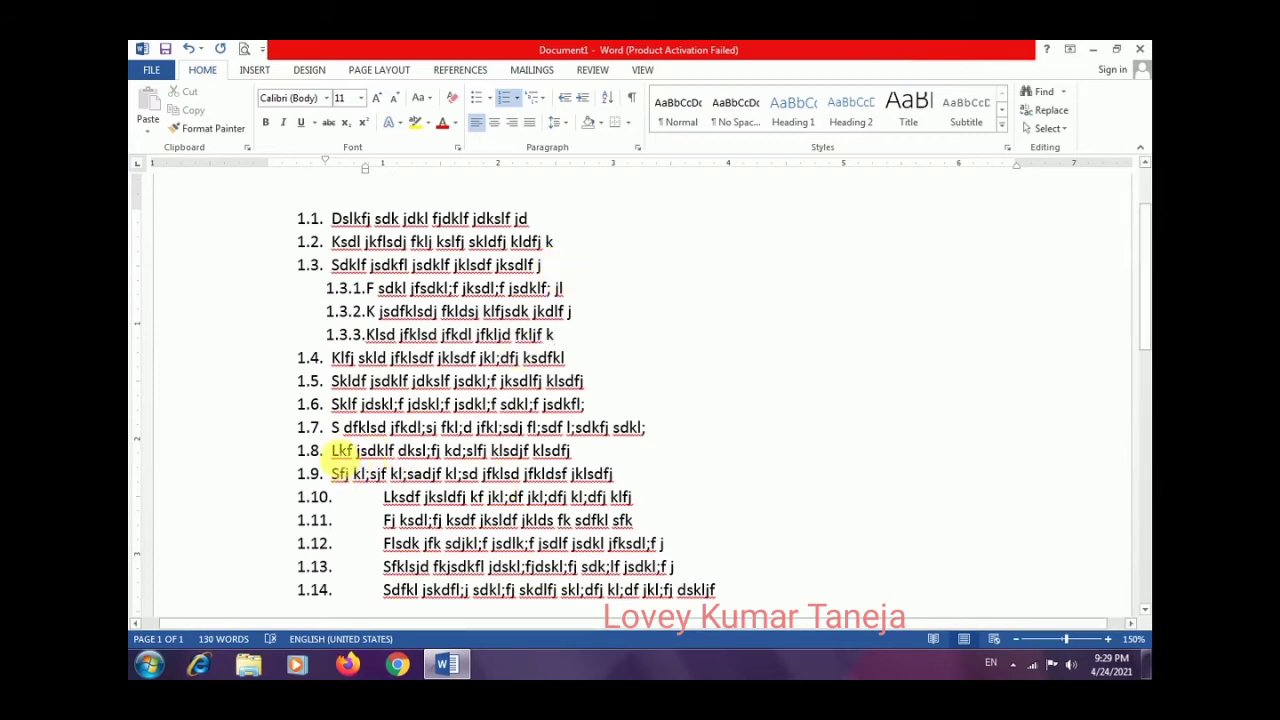
- Demote the three items after 1.7, beginning "Lkf jsdklf", "Sfj kl;sjf" and "Lksdf jksldfj", to third-level sub-items
click(336, 453)
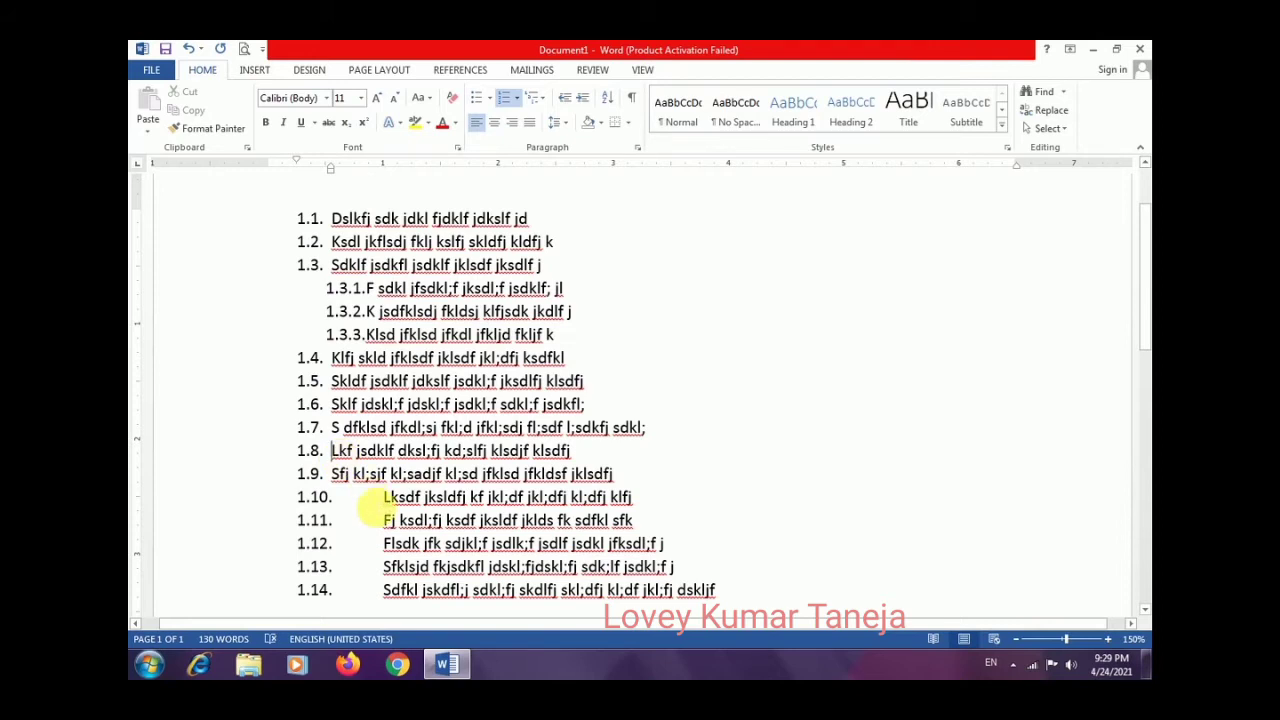
key(Tab)
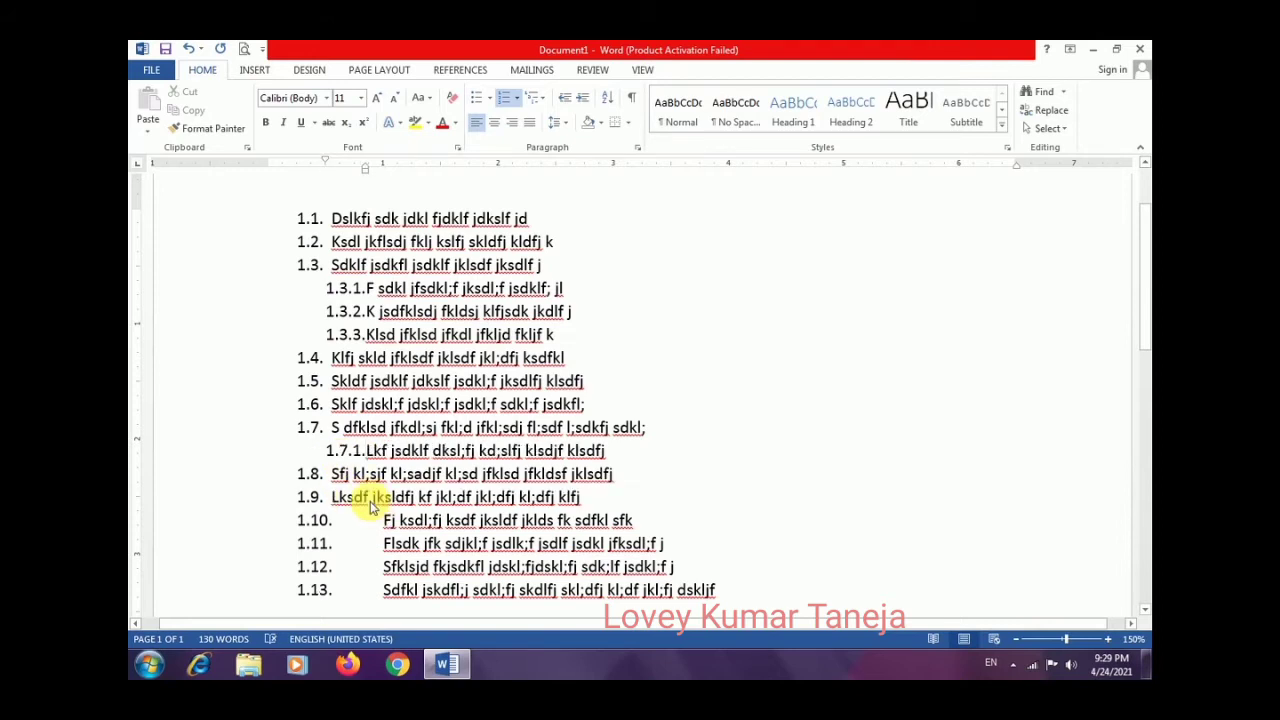
key(Down)
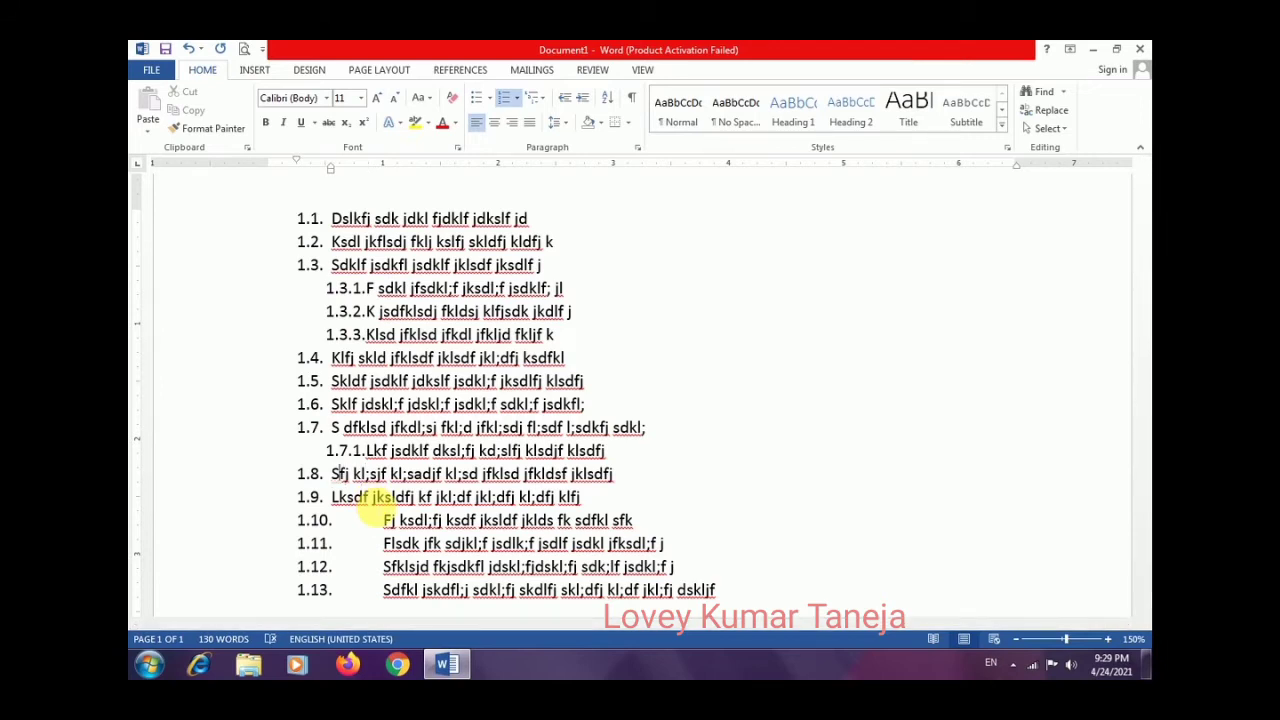
key(Tab)
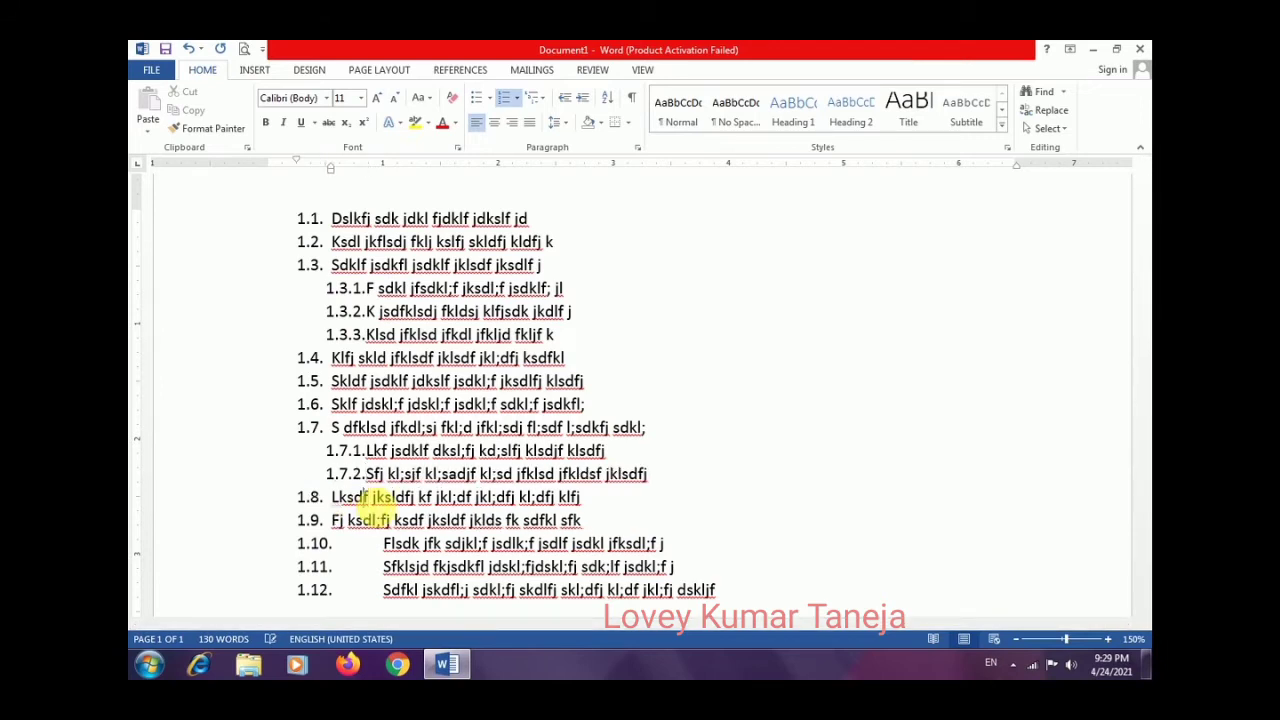
key(Down)
key(Home)
key(Tab)
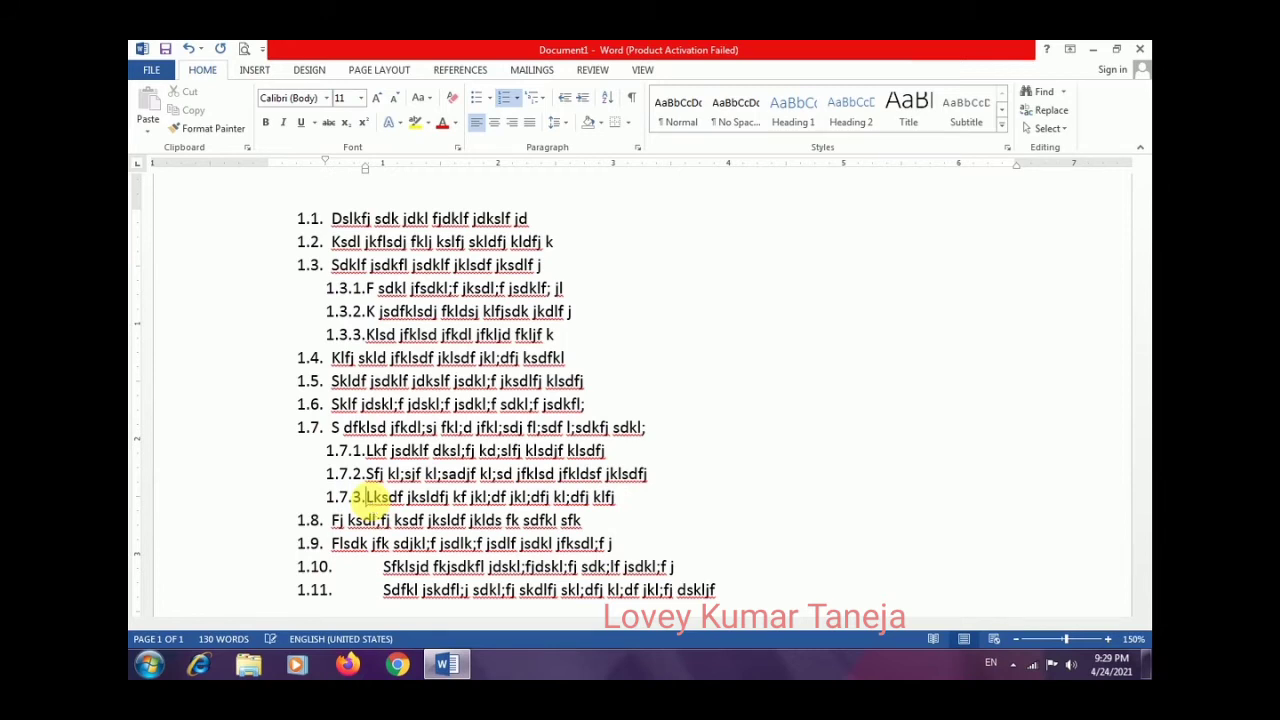
- Demote the next two items, beginning "Fj ksdl;fj" and "Flsdk jfk", to third-level sub-items under 1.7
key(Down)
key(Left)
key(Left)
key(Left)
key(Left)
key(Left)
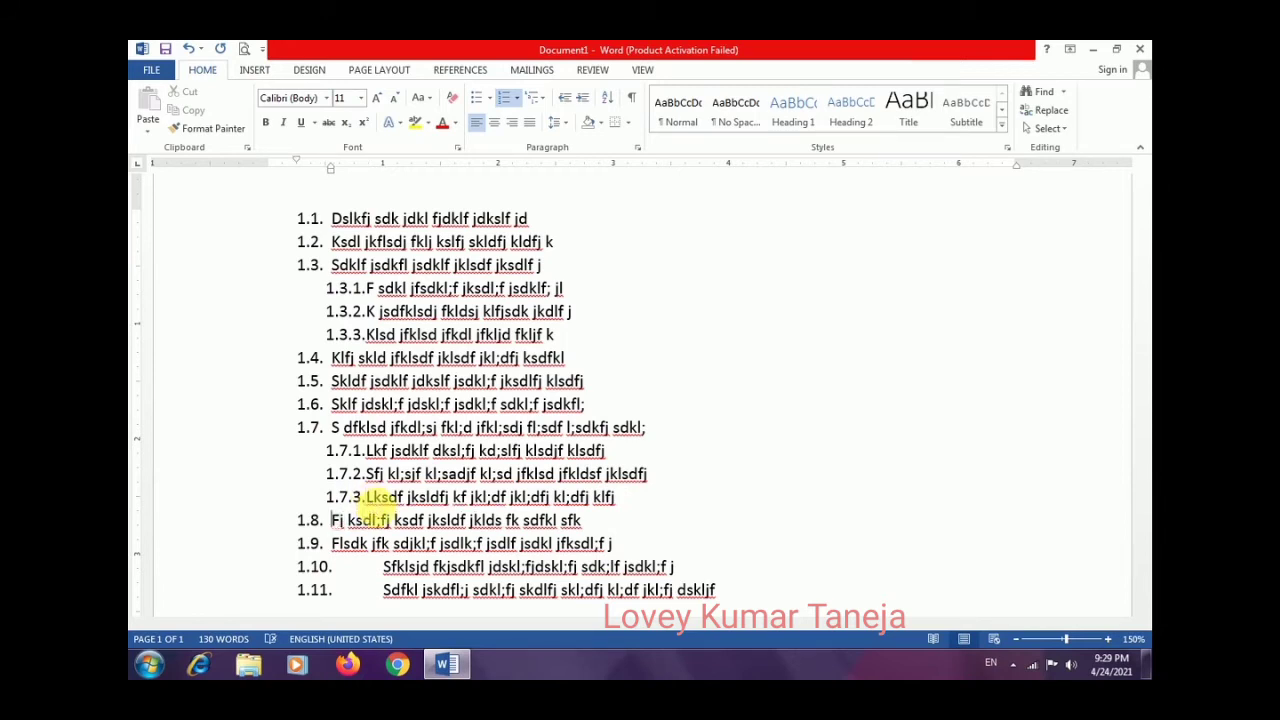
key(Tab)
key(Down)
key(Down)
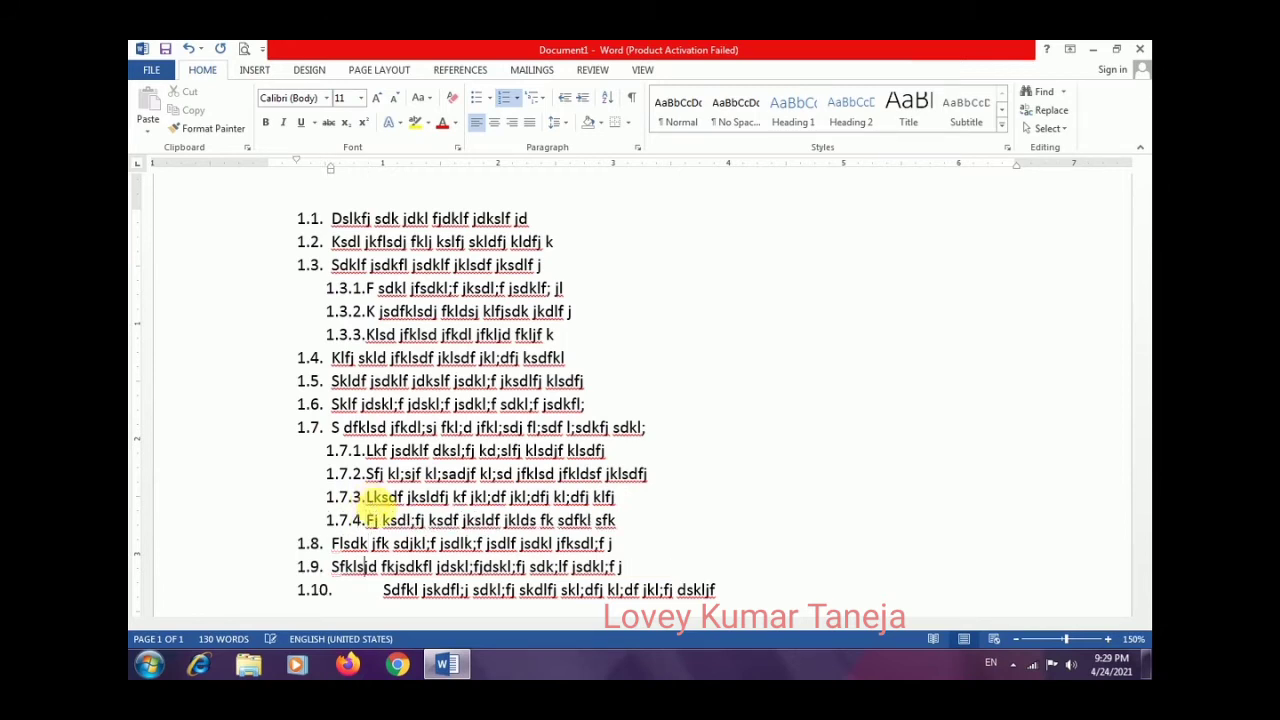
key(Up)
key(Left)
key(Left)
key(Left)
key(Left)
key(Left)
key(Tab)
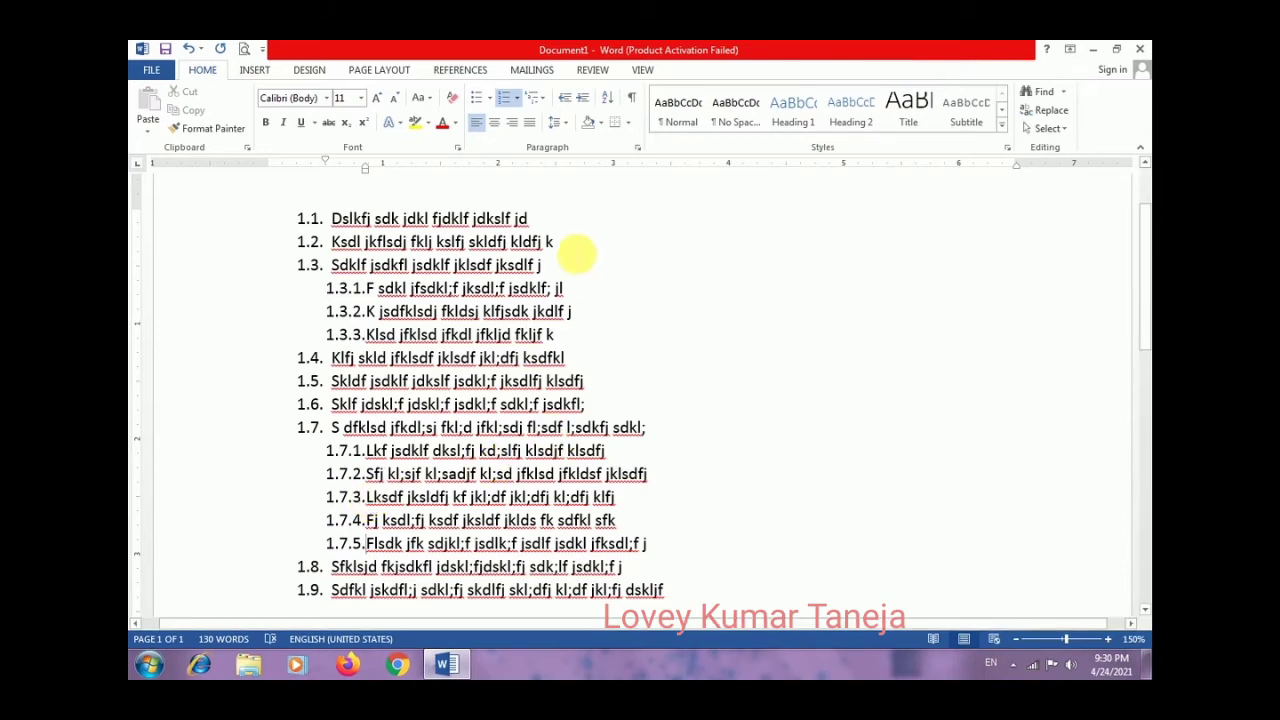
- Insert four third-level placeholder sub-items under item 1.2, beginning "Ds fkl;sd", "Sdfl jsdkl;f", "Lkf; jsdkl;f" and "Sdfkl jsdkl;f"
click(577, 253)
key(Return)
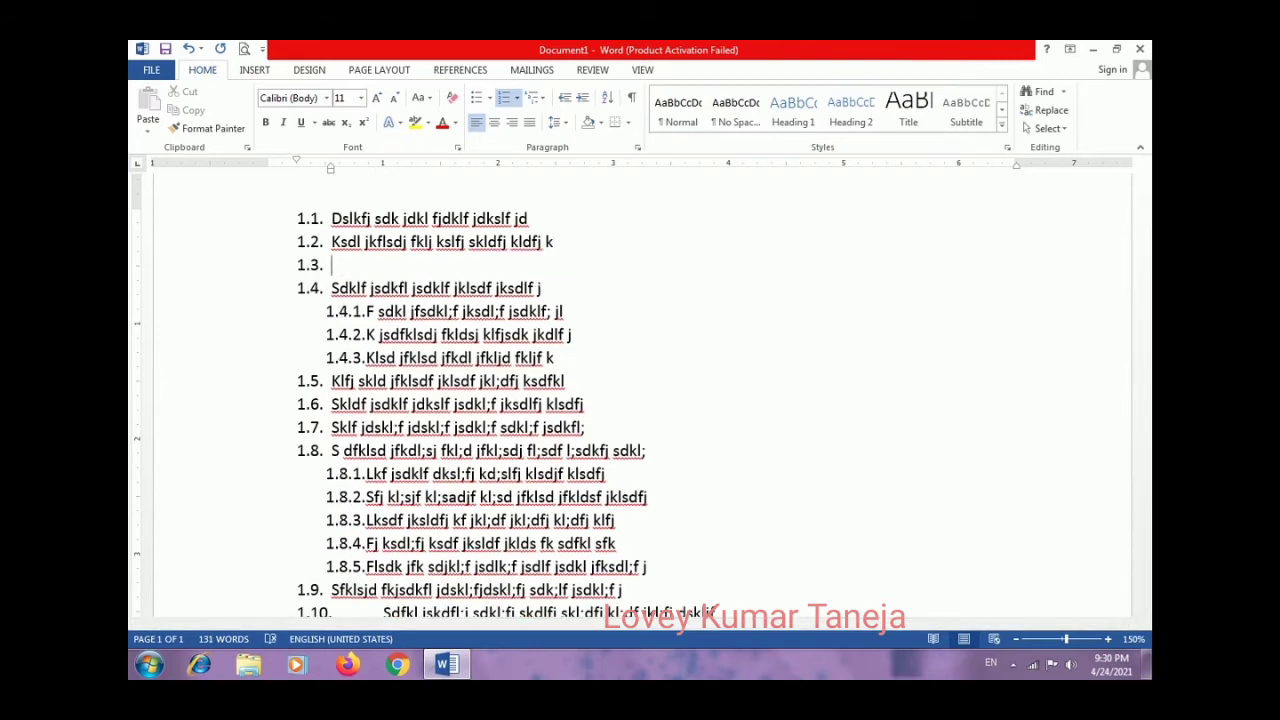
key(Tab)
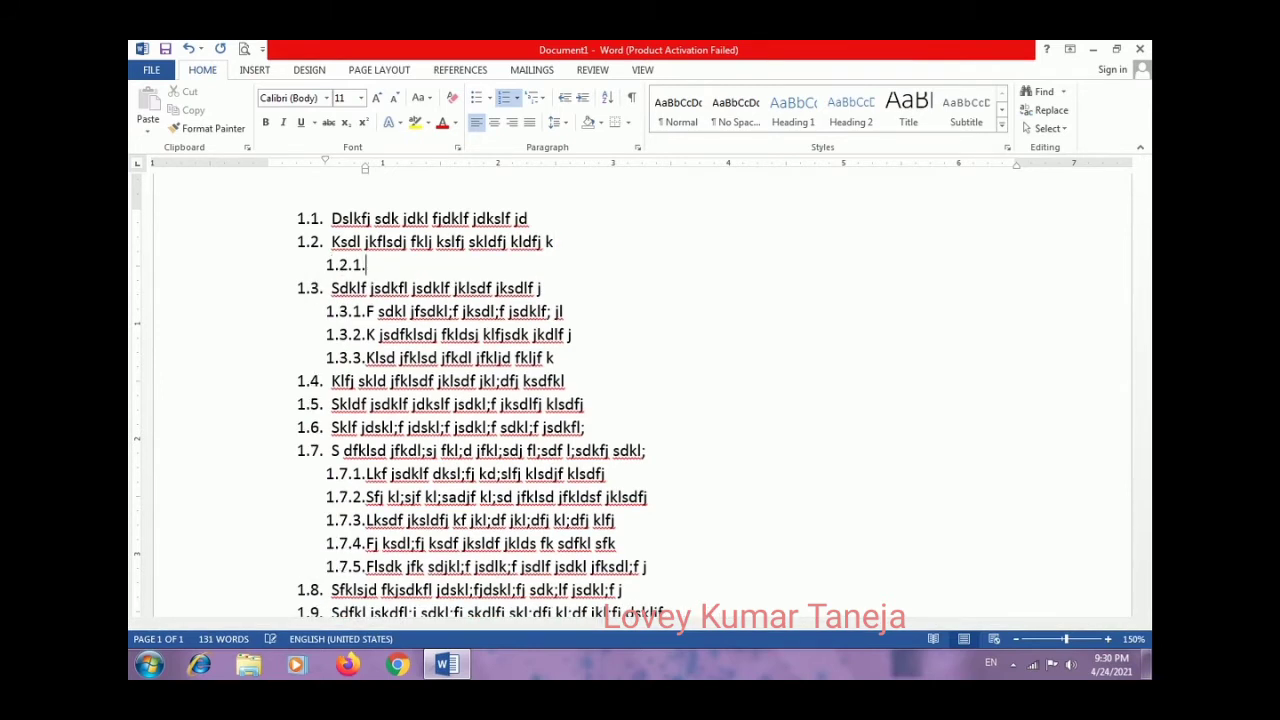
text(Ds fkl;sd jkjsdkfl djskl;fj sdklf;s d)
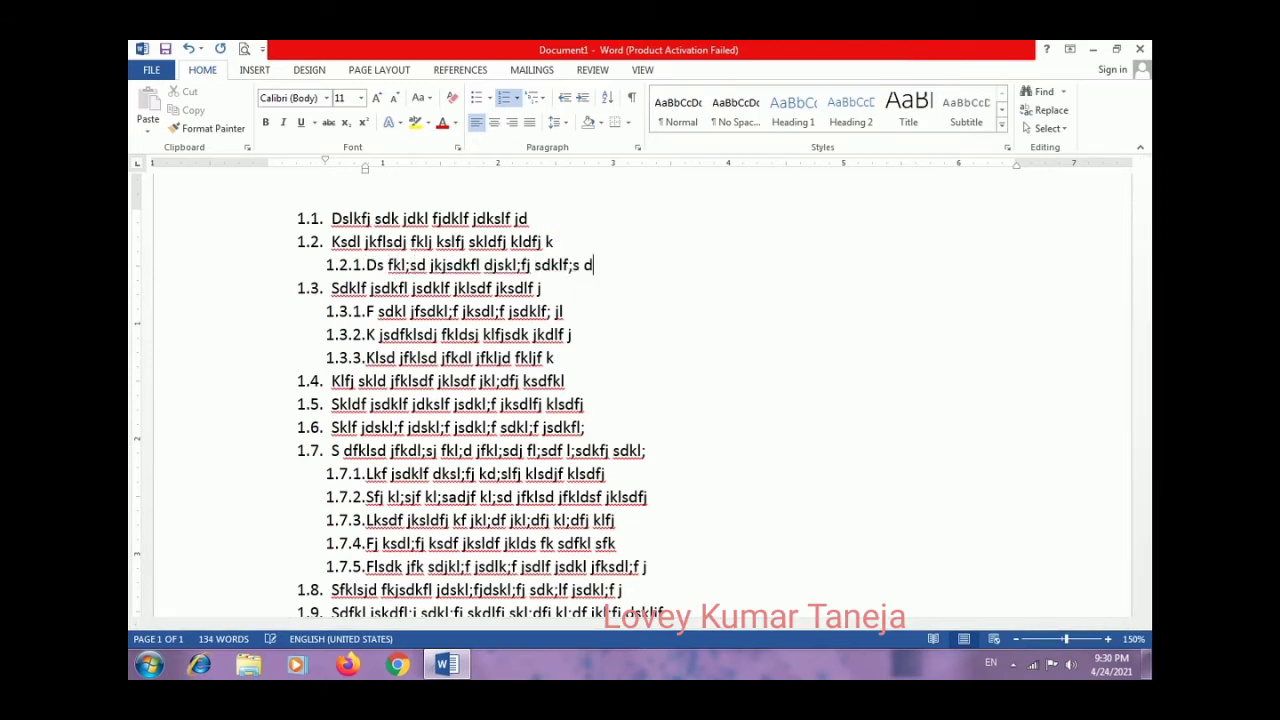
key(Return)
text(Sdfl jsdkl;f jsdkl;fj sdkl;fj)
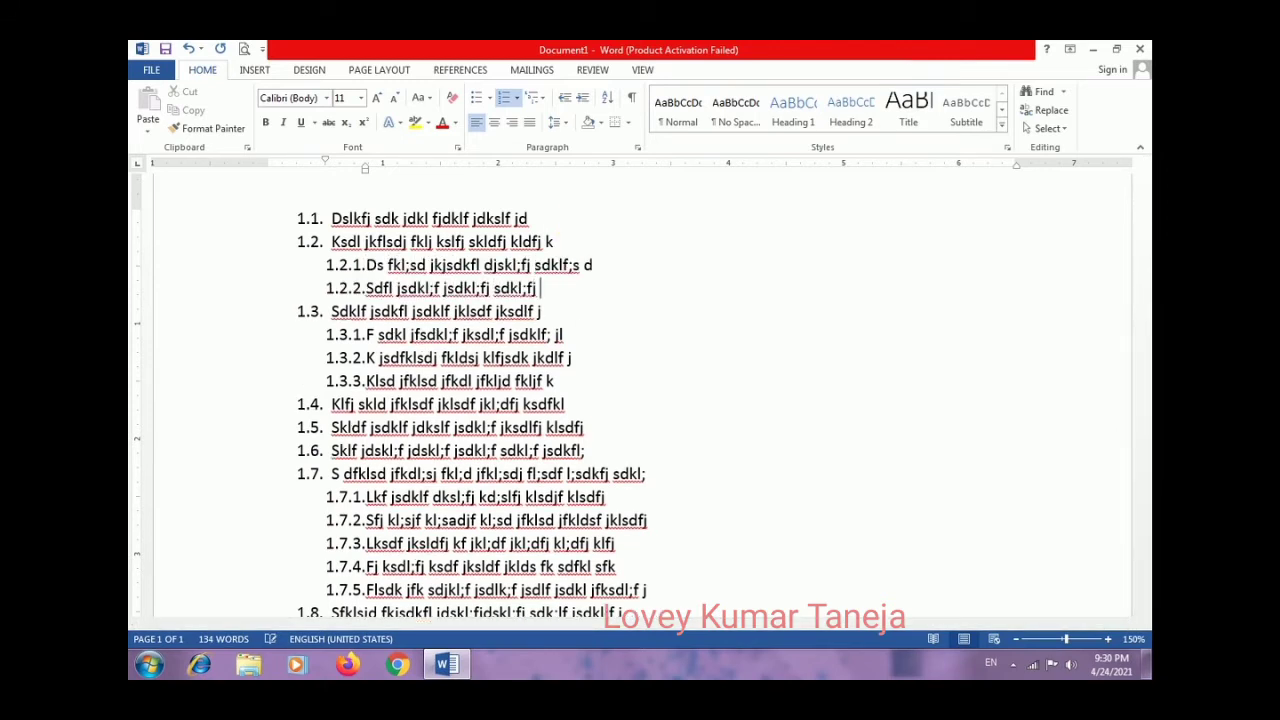
key(Return)
text(Lkf; jsdkl;f jsdkl;fj sdfk;l)
key(Return)
text(Sdfkl jsdk)
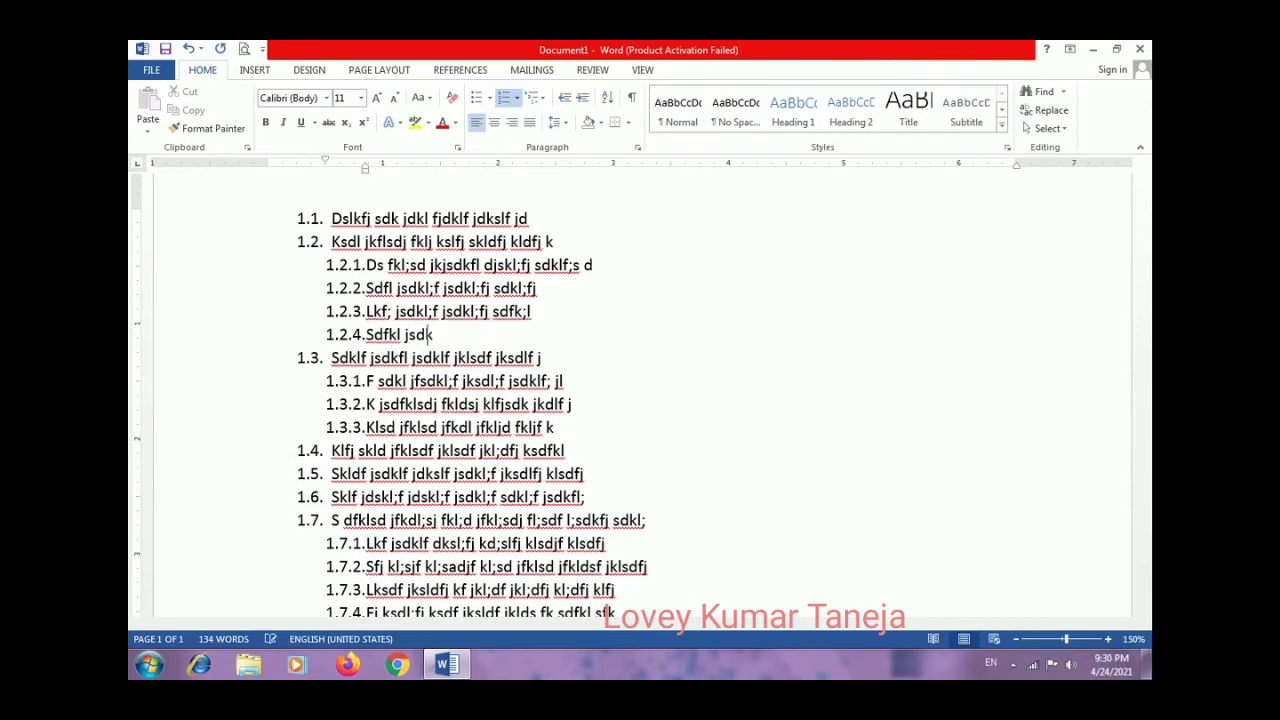
text(l;f jsdklf jsdklfj)
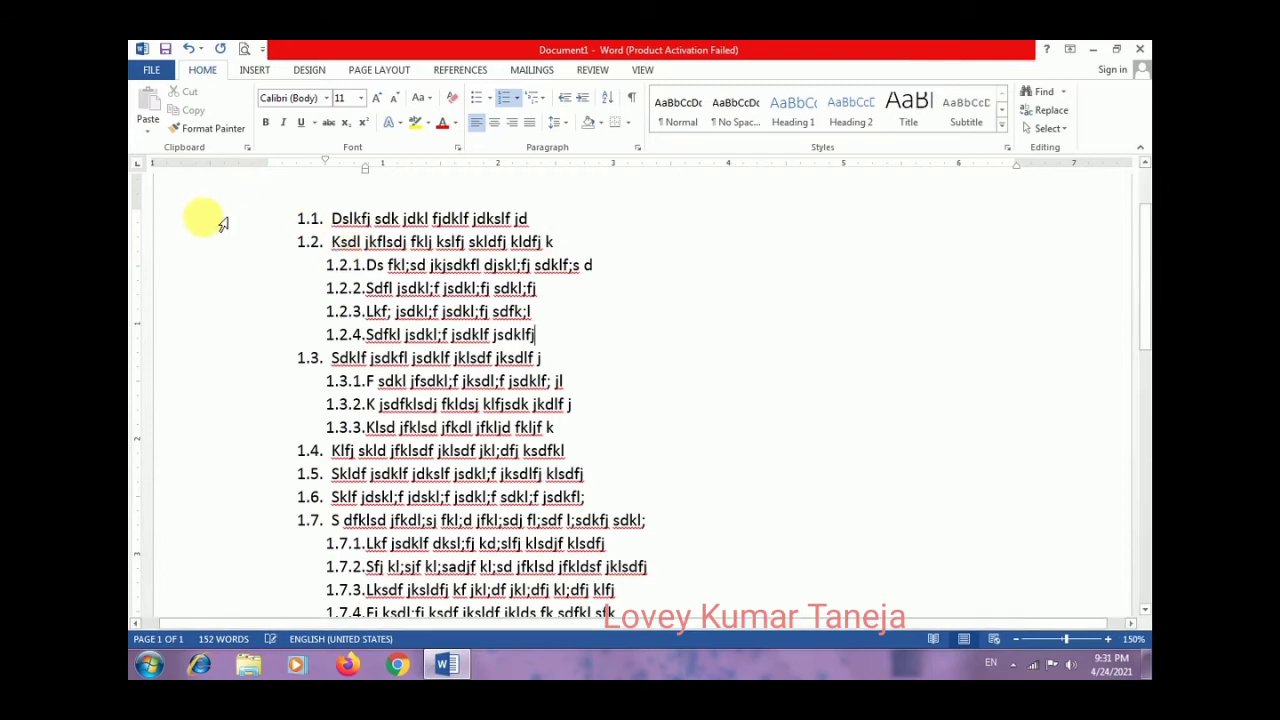
- Select the entire list and remove its multilevel numbering with the None format
drag(210, 222, 277, 571)
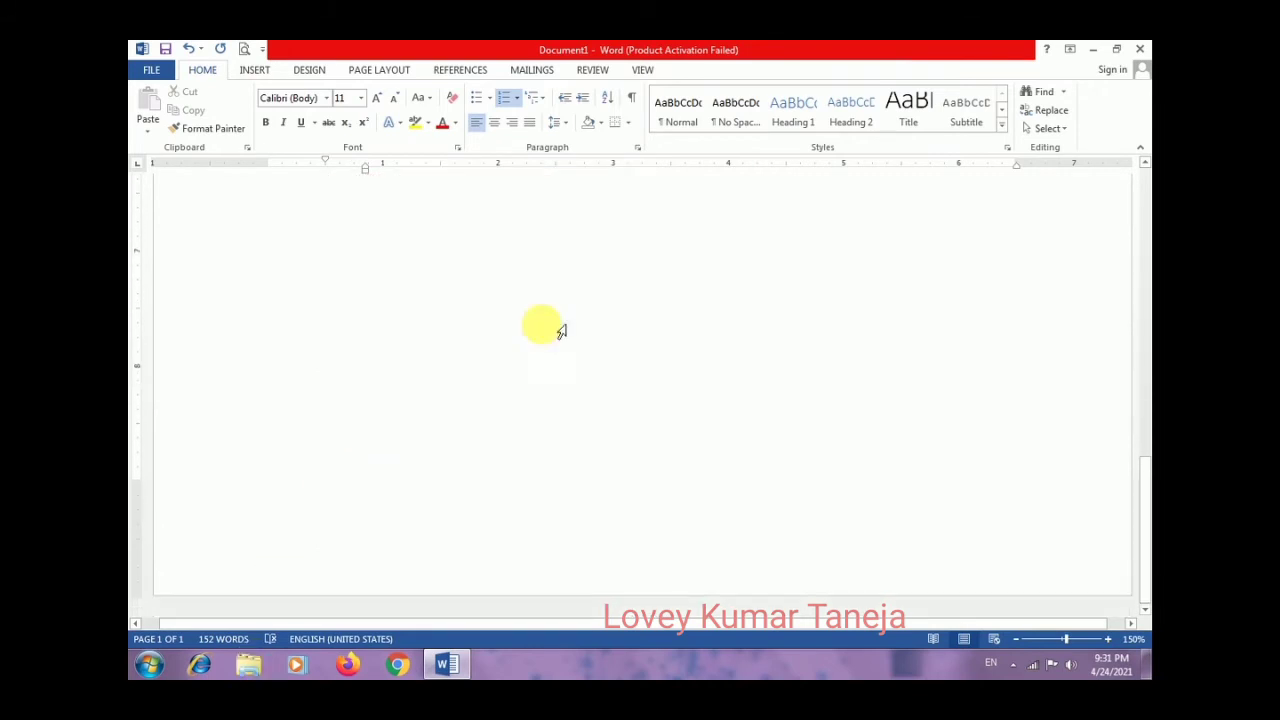
drag(607, 268, 677, 289)
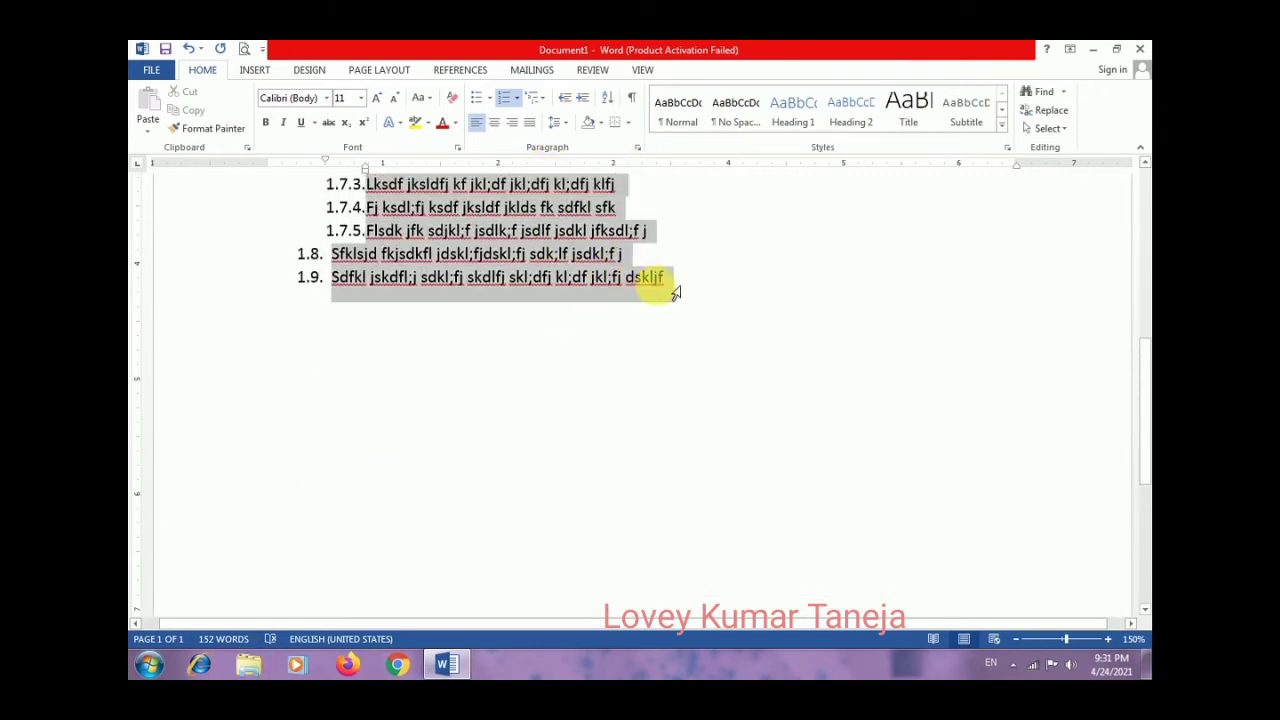
click(517, 99)
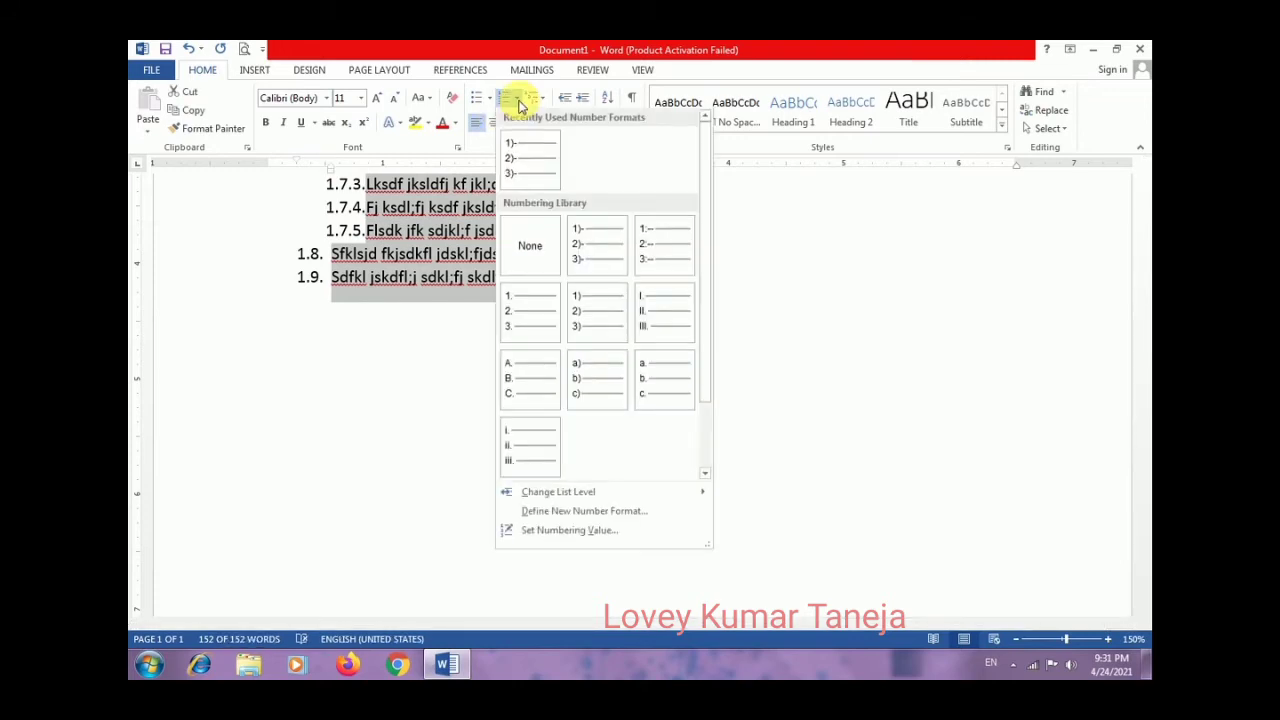
click(545, 99)
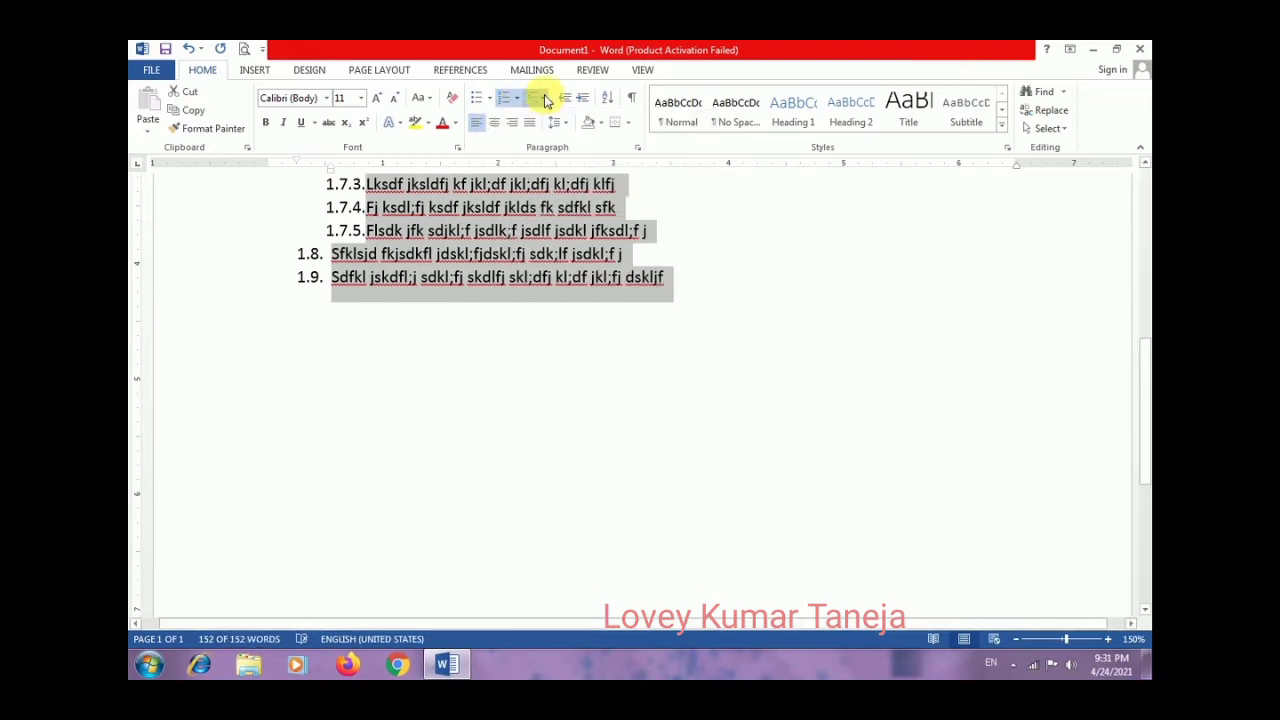
click(545, 99)
click(545, 99)
click(546, 101)
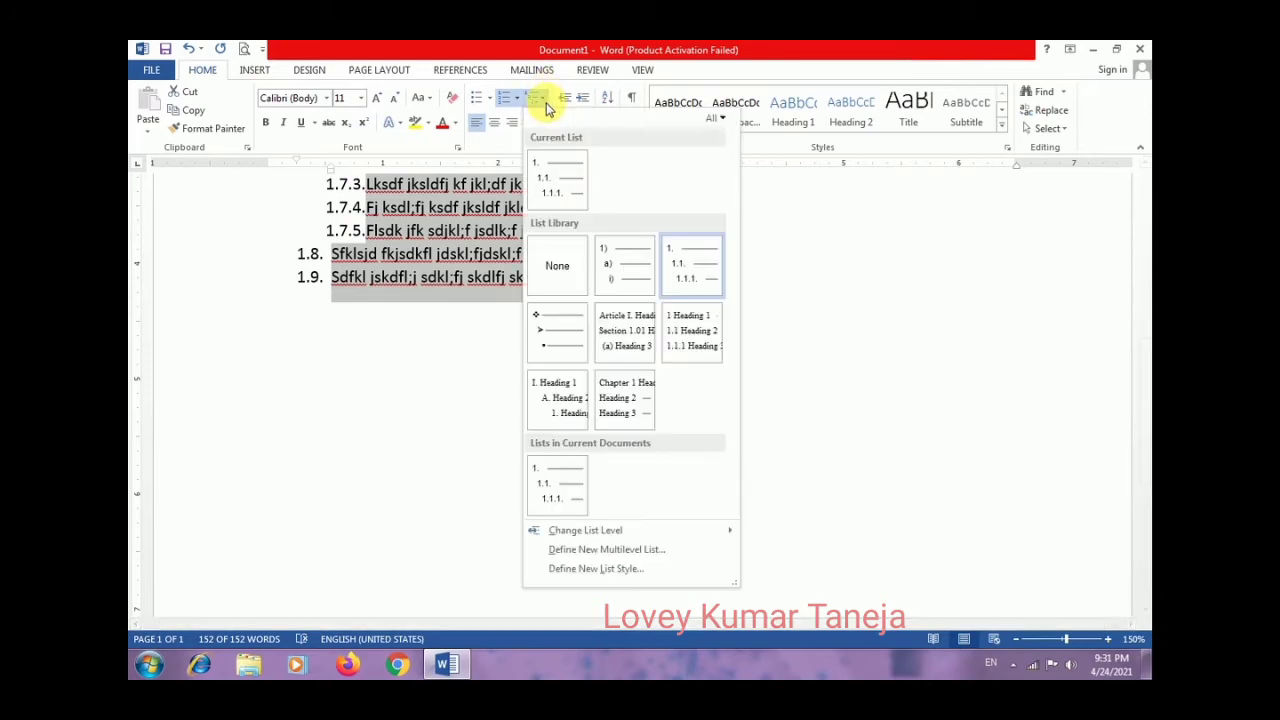
click(556, 258)
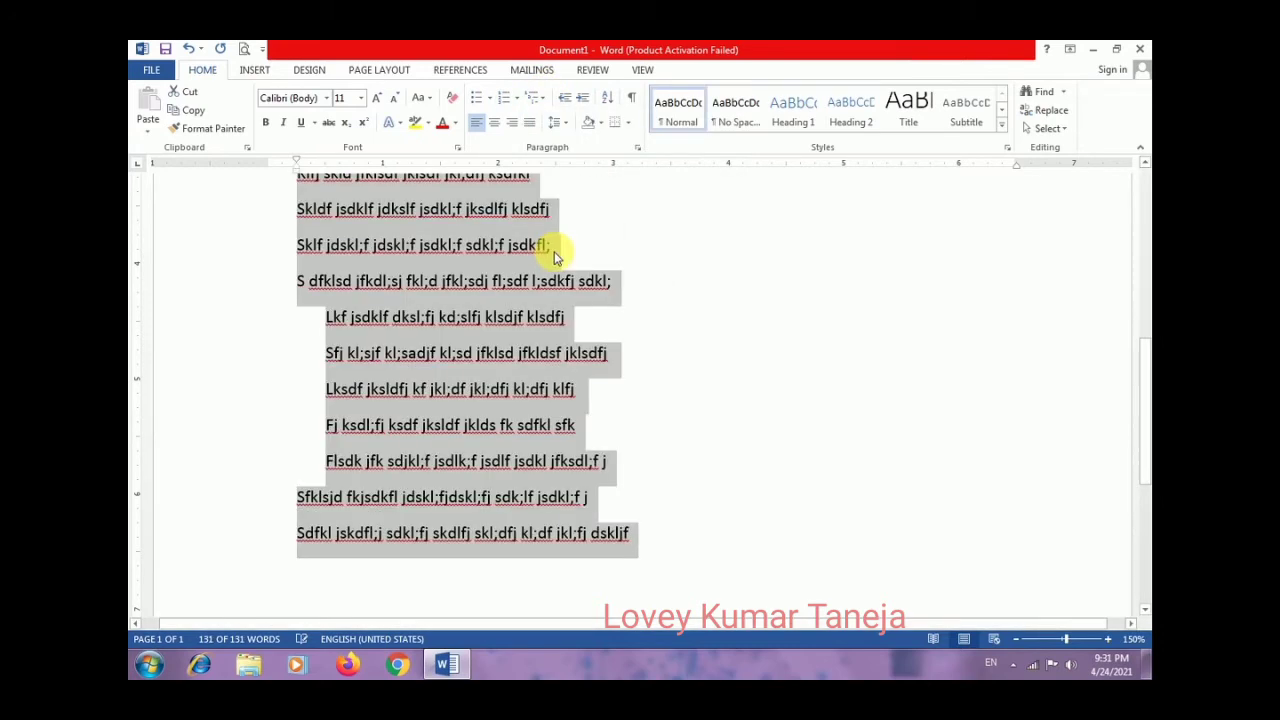
drag(1143, 357, 1143, 266)
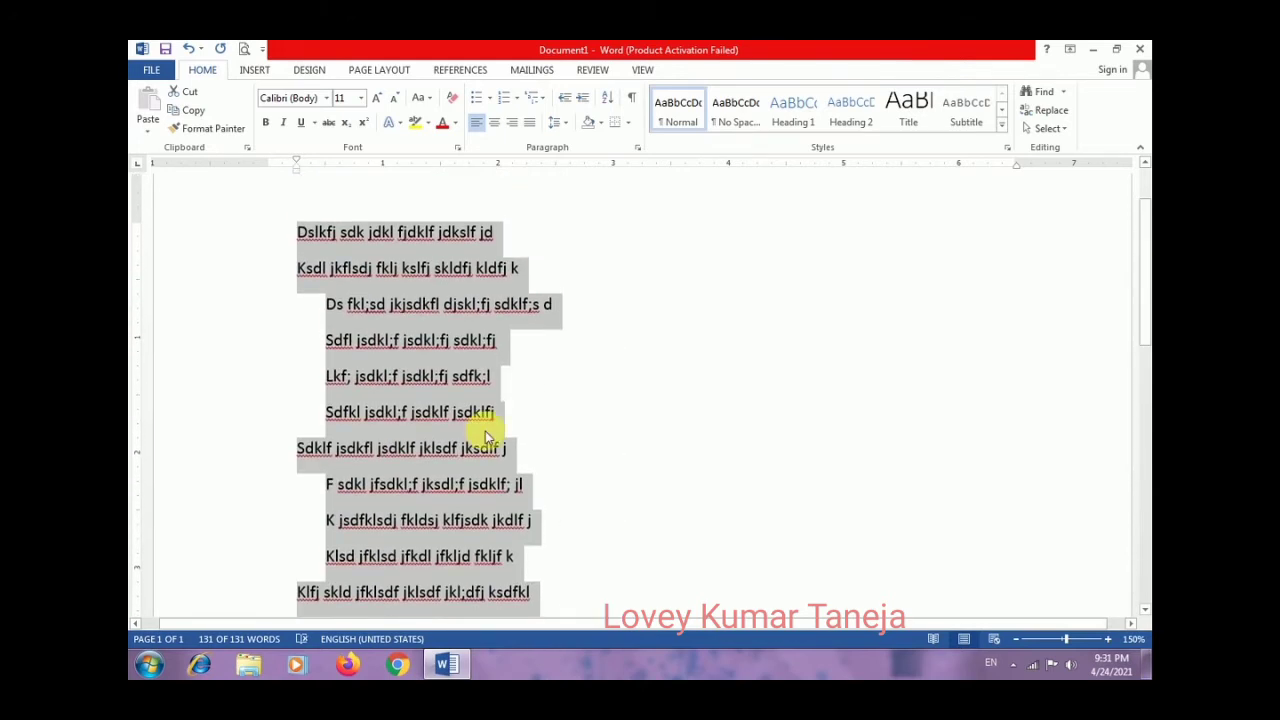
- Try removing the indent of the paragraph beginning "Ds fkl;sd", and indent it again
double_click(298, 233)
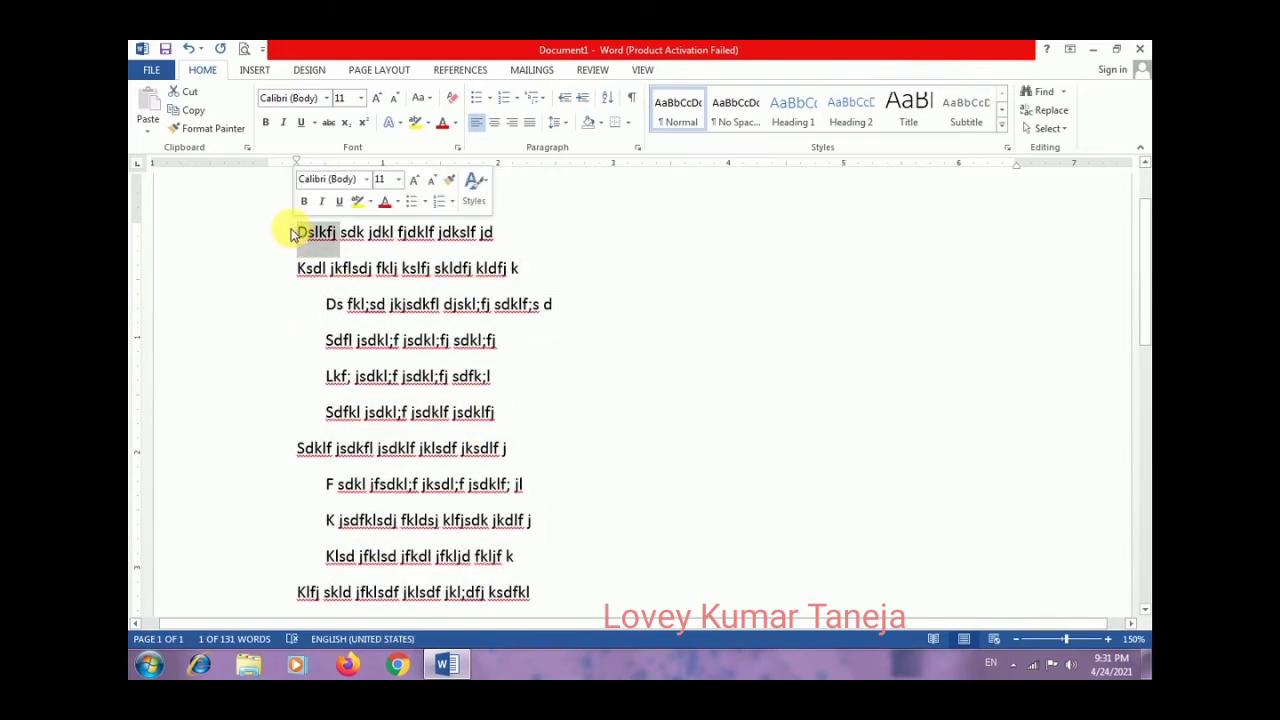
click(324, 323)
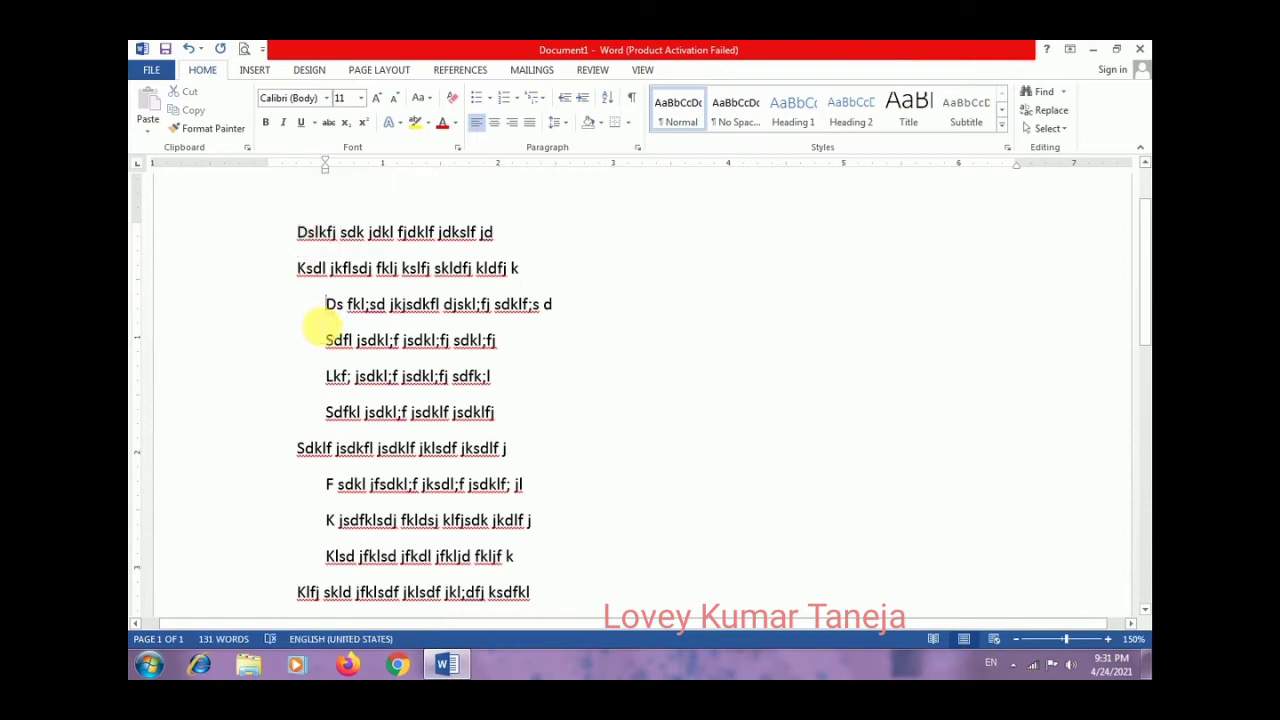
key(shift+Tab)
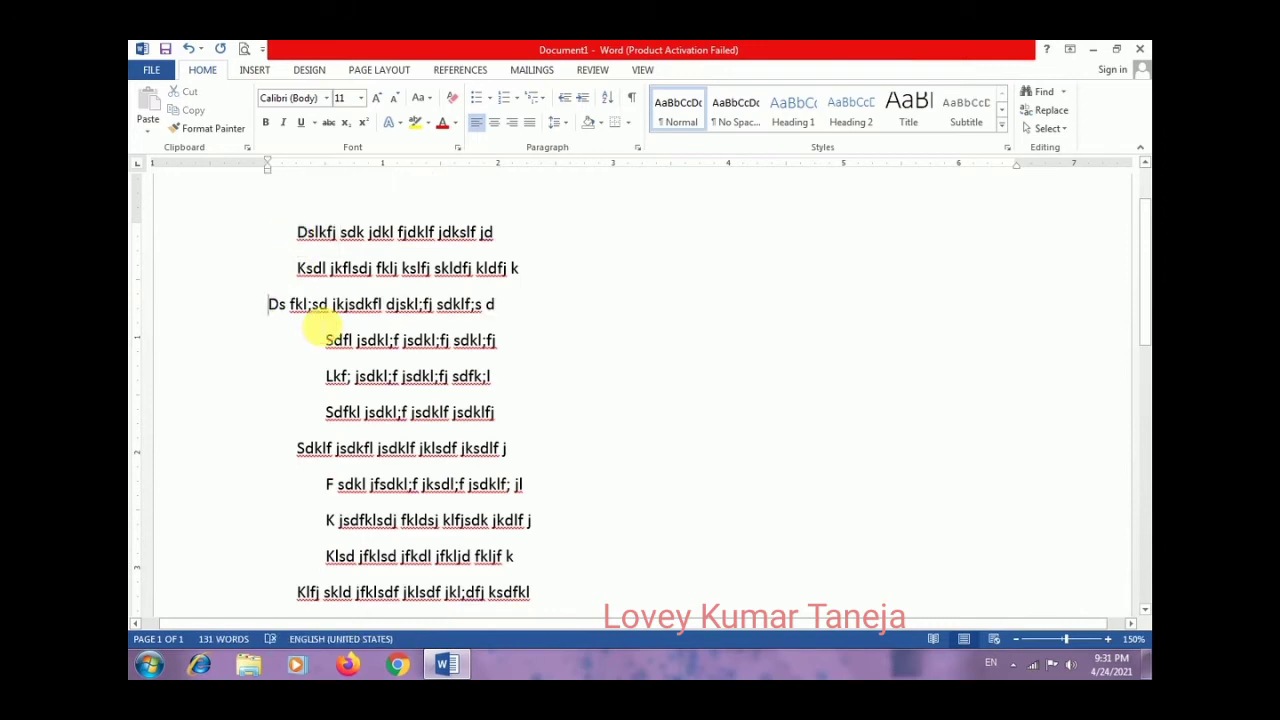
key(Tab)
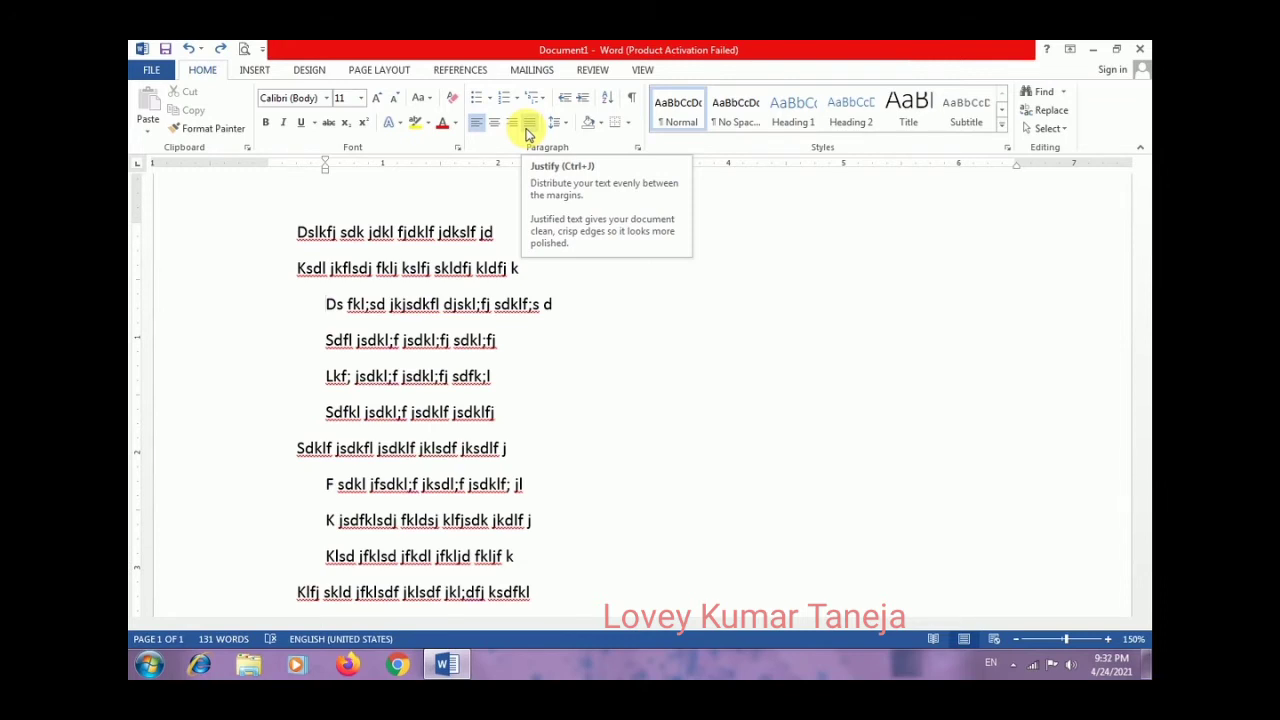
- Replace all the document text with a left-aligned placeholder paragraph beginning "Fsl jks jfksl" and ending "sksdf sd"
key(ctrl+a)
key(Delete)
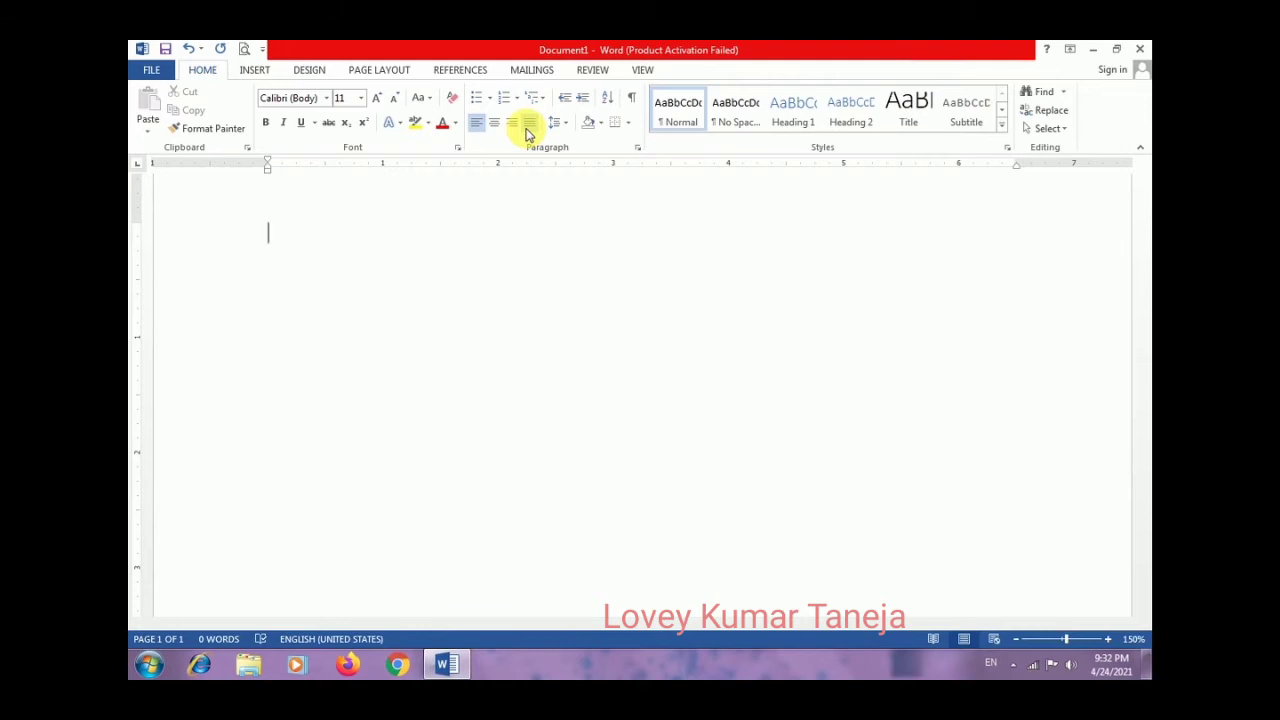
text(Fsl jks jfksl)
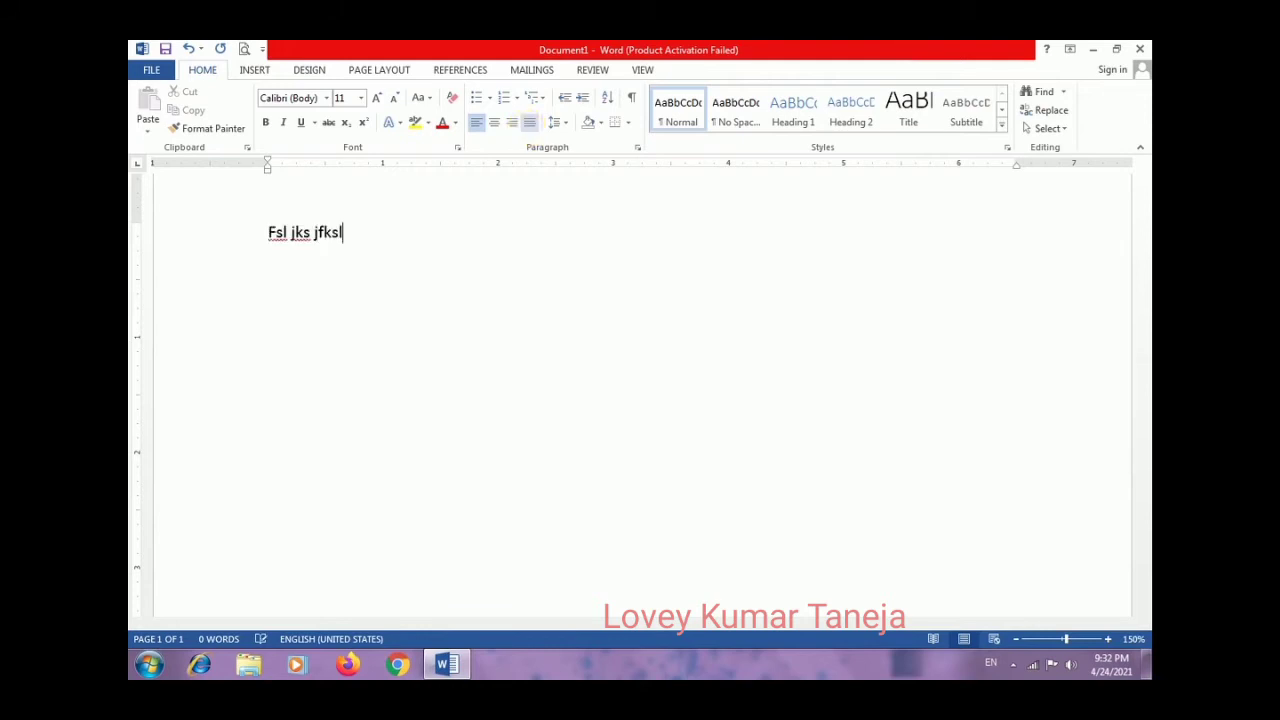
text( jfksl jsdklf jsklf jsf jsdkl;j sdkl)
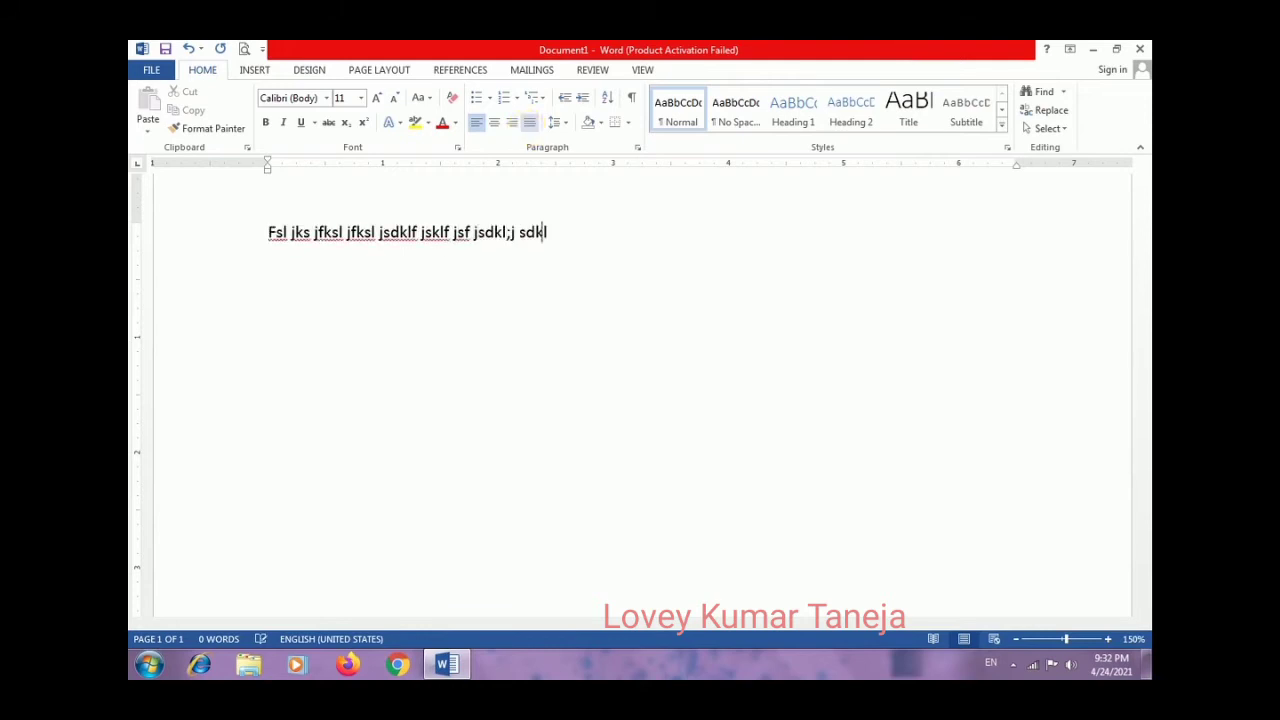
text(fj sdklf jsdklf jdsklf jdkjf kdlsfjdskljf)
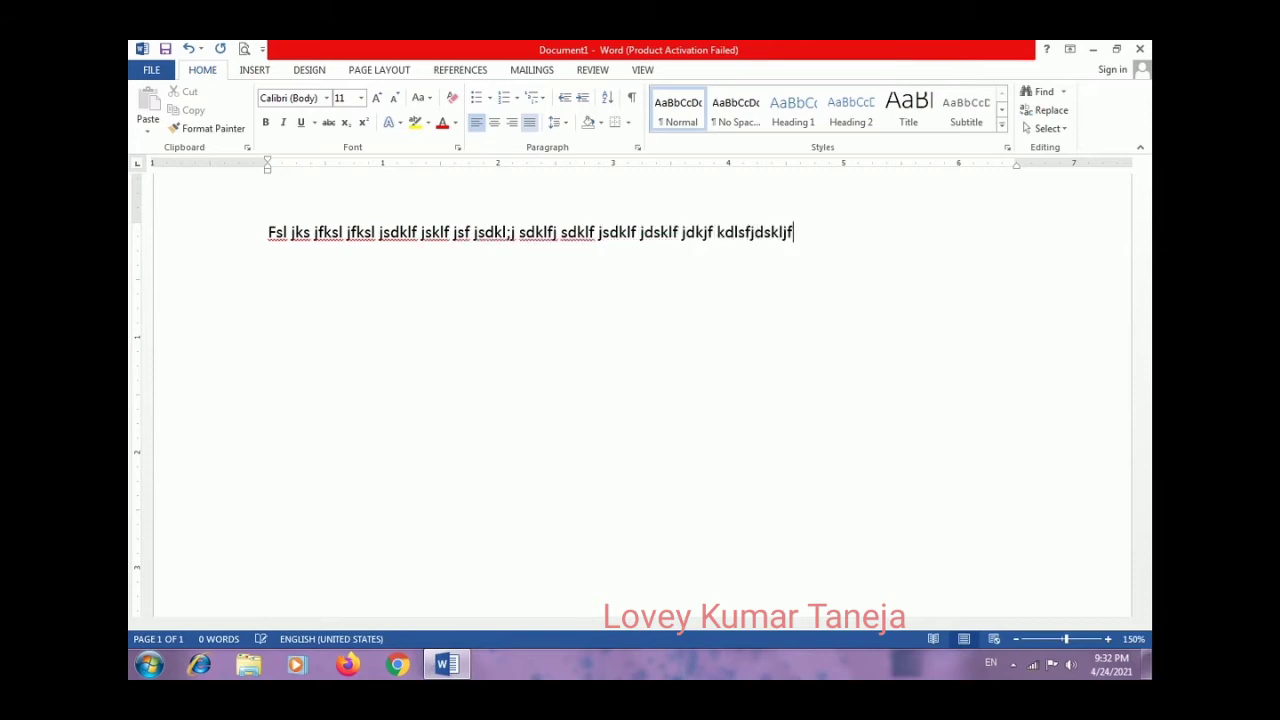
text( dskljf dksljf ksdl jfdsklf jsdklf jkdjfkdlf jkldf)
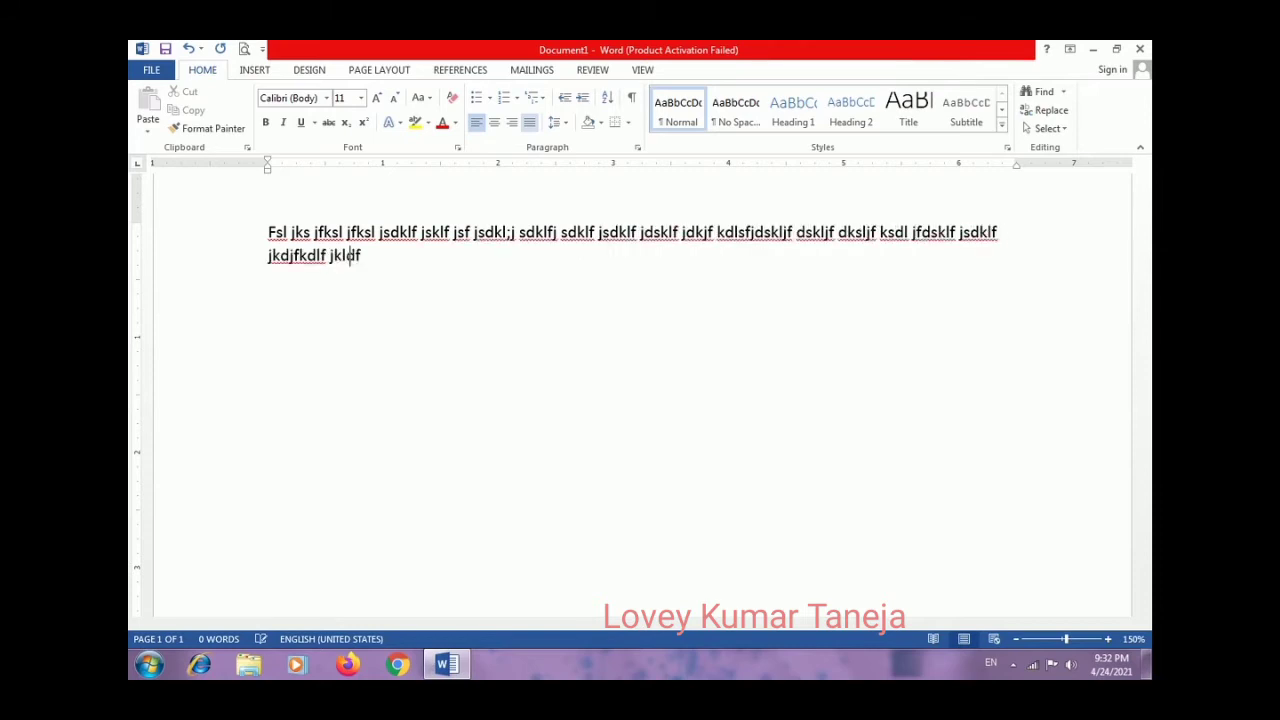
text( jkldjf kjf kdjf kl; sdfkl;f sksdf sd)
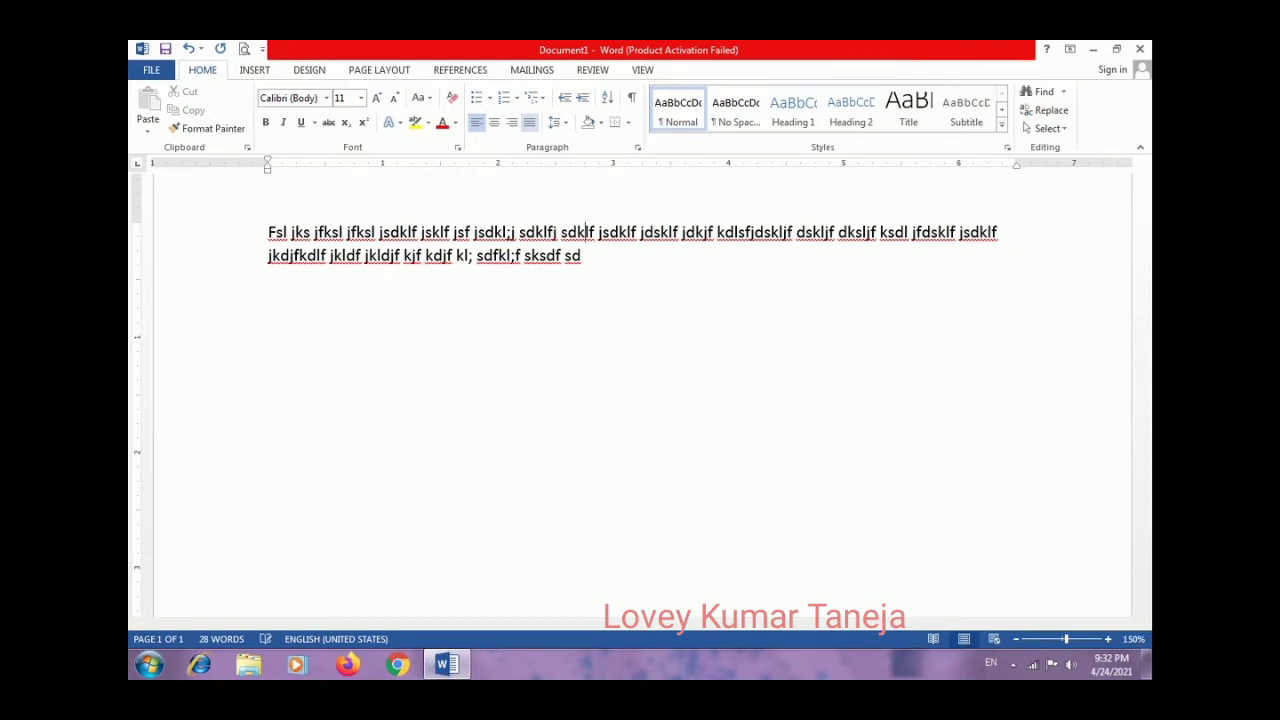
- Insert a centred line above the paragraph reading "Sdfkj ksdjfksdjfklsd jfksdl fjksdl fkslf jsdf"
key(ctrl+Home)
key(Return)
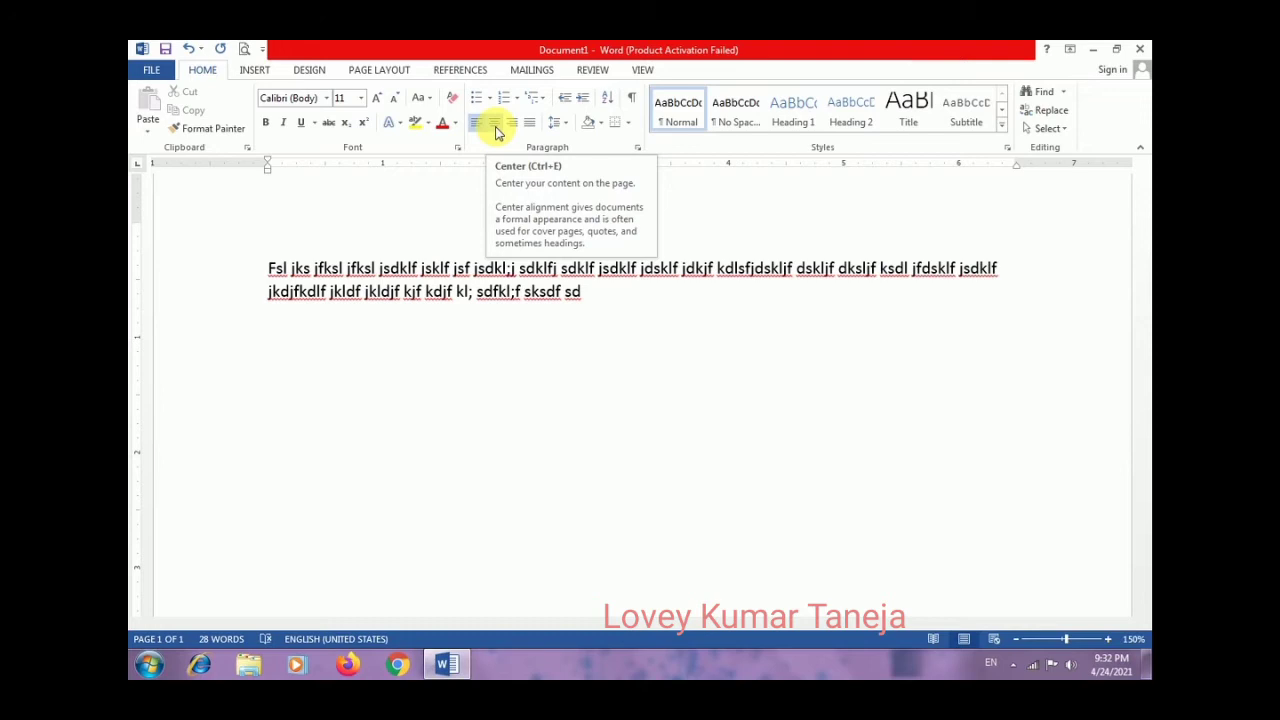
click(497, 130)
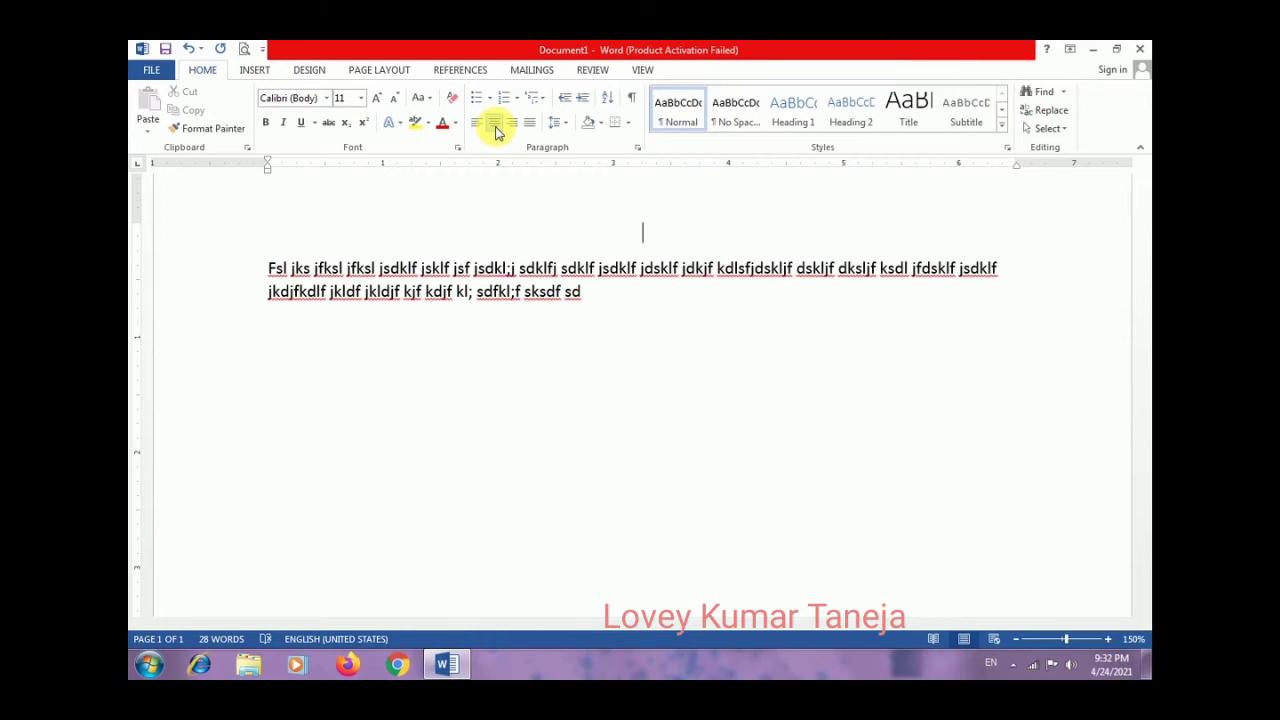
text(Sdfkj ksdjfksdjfklsd jfksdl)
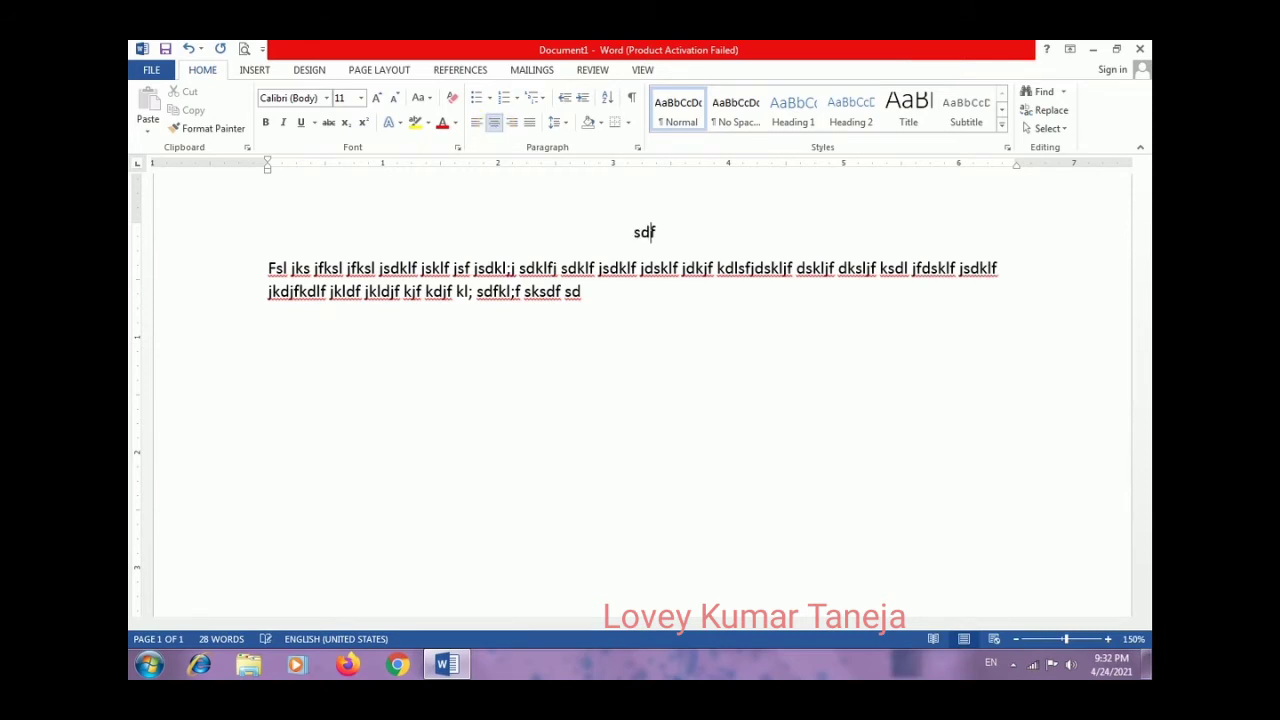
text( fjksdl fkslf jsdf)
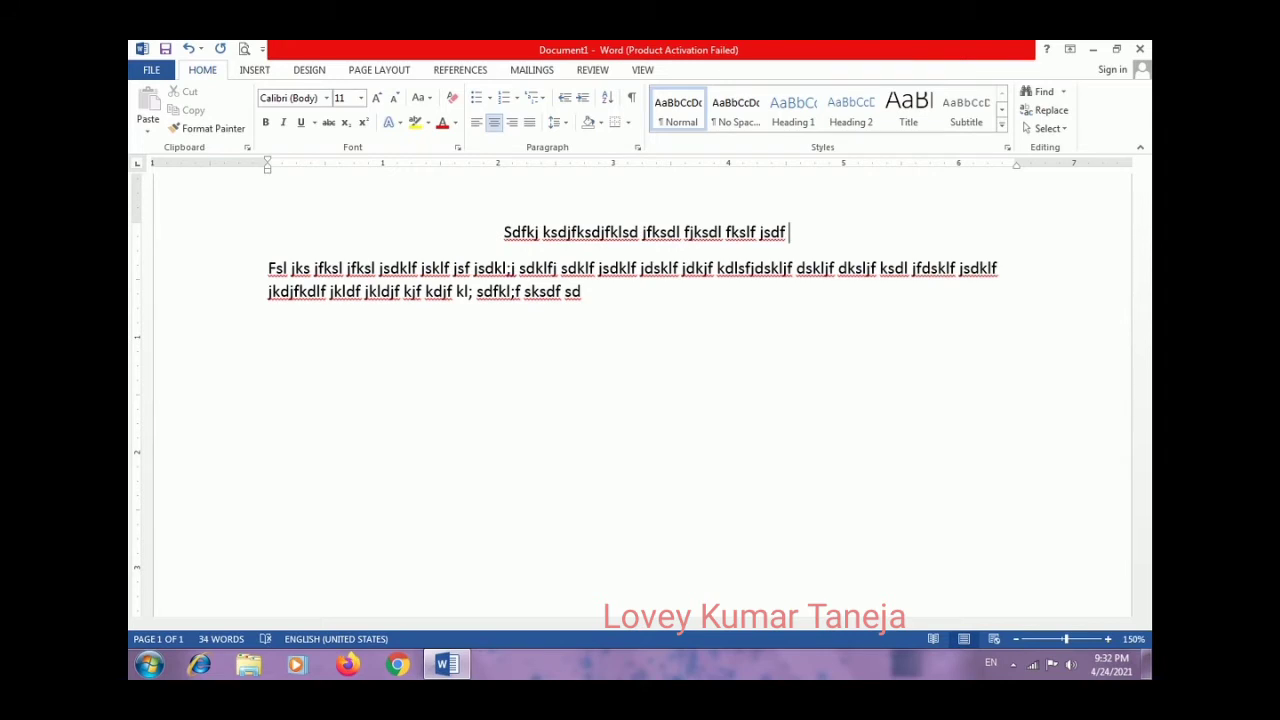
- Add two right-aligned placeholder lines below the centred line, beginning "Lsd jklf jsdklf" and "S fjksldj fklsd"
key(Return)
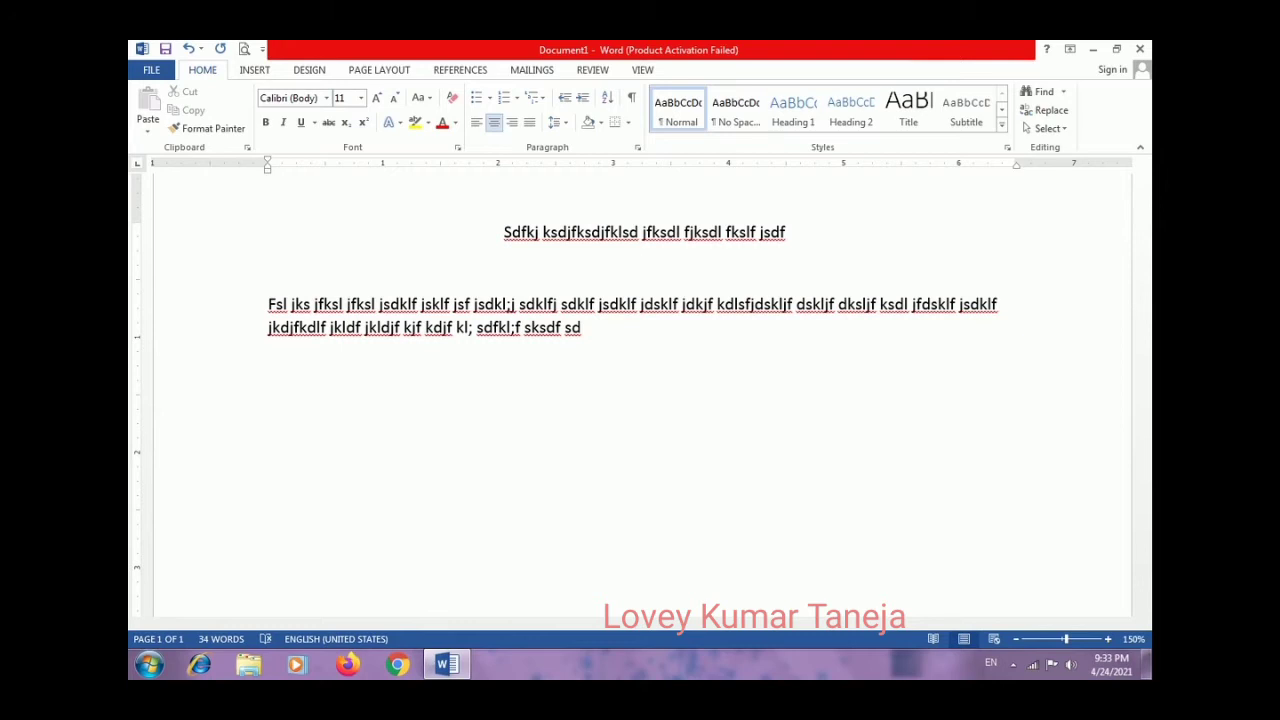
click(512, 123)
text(Lsd jklf j)
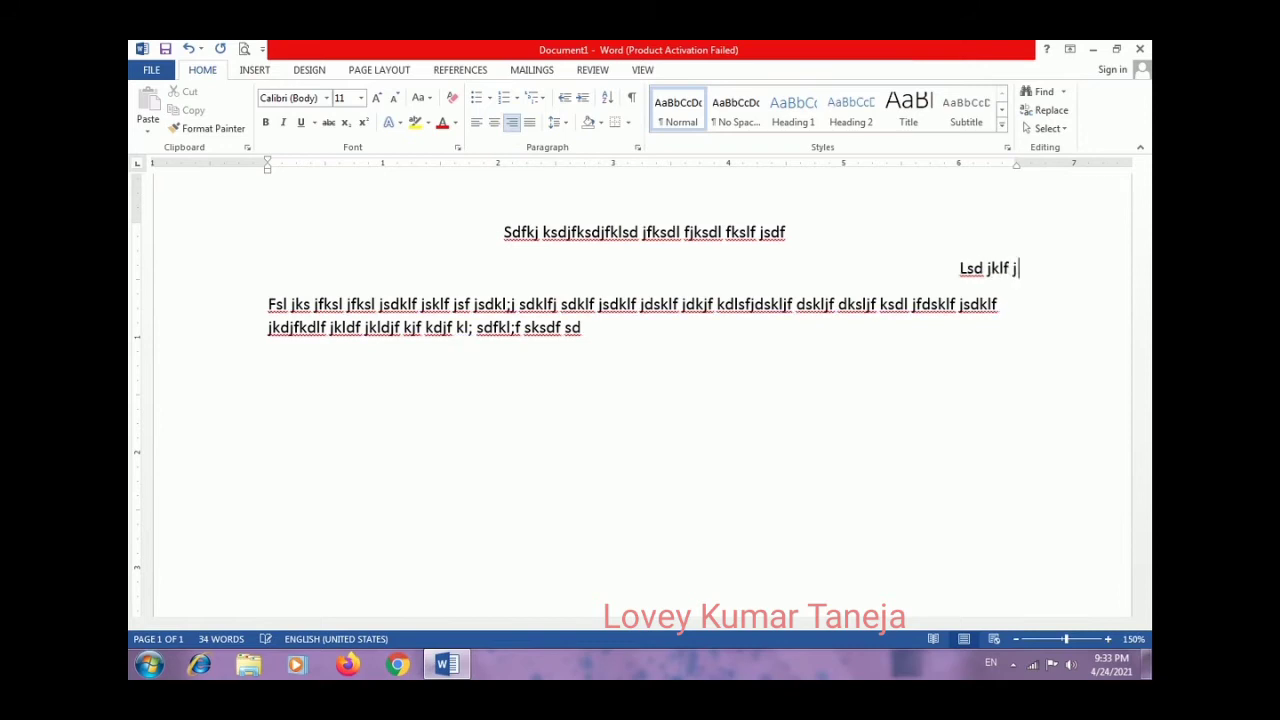
text(sdklf jdsklf jsdklf jsdkl;f jsdklf jsdklf jdsl;f j)
key(Return)
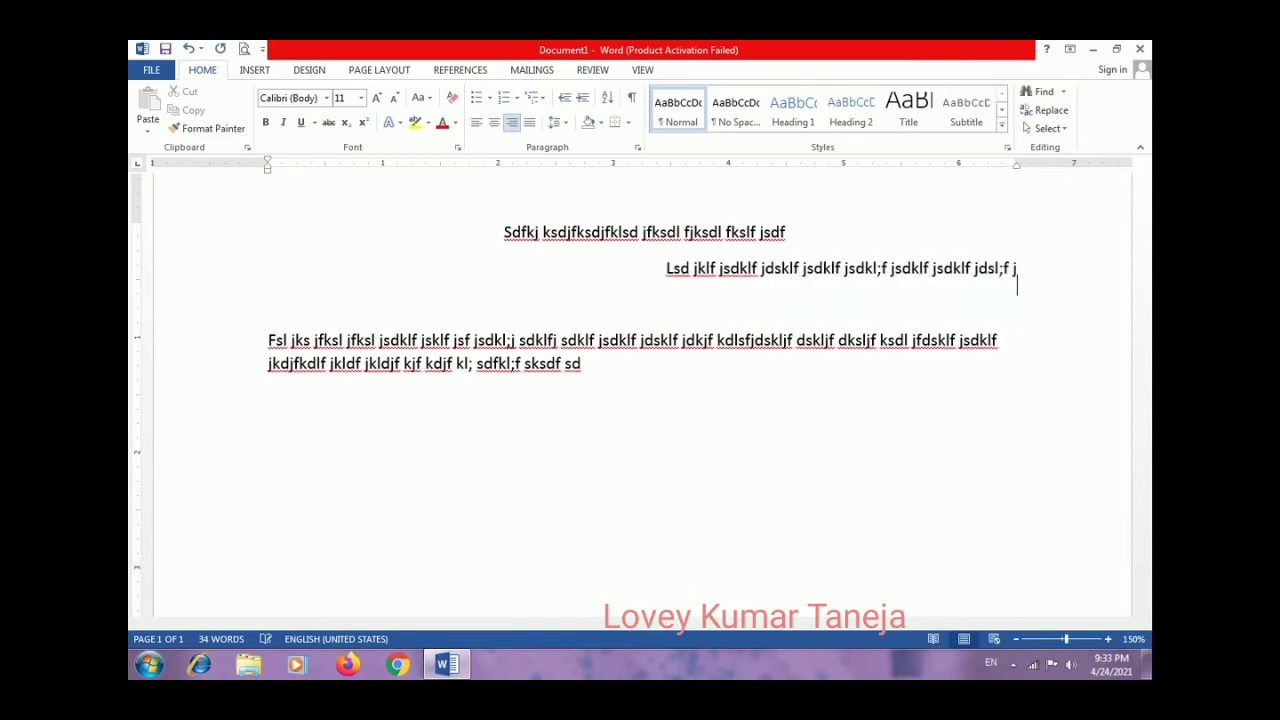
text(S fjksldj fklsd jfkl;sd)
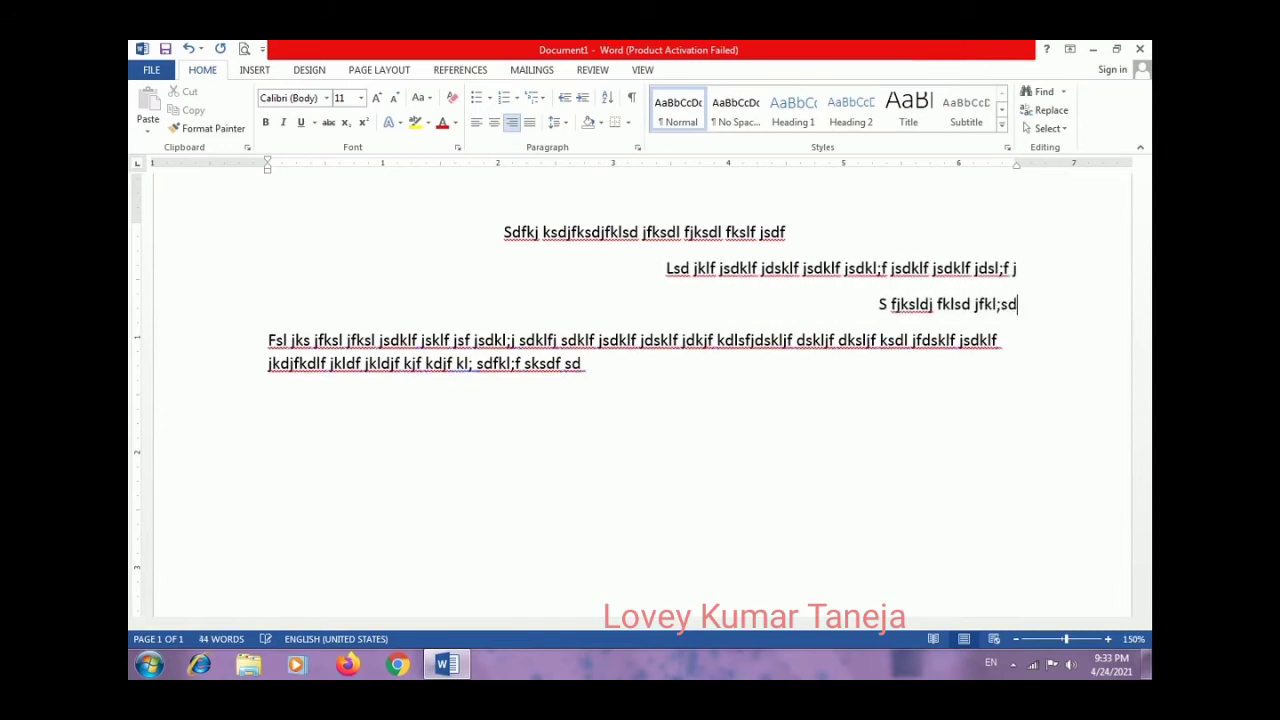
text(jf lsdkj sdkjfsdkljf sdkl jfklj f)
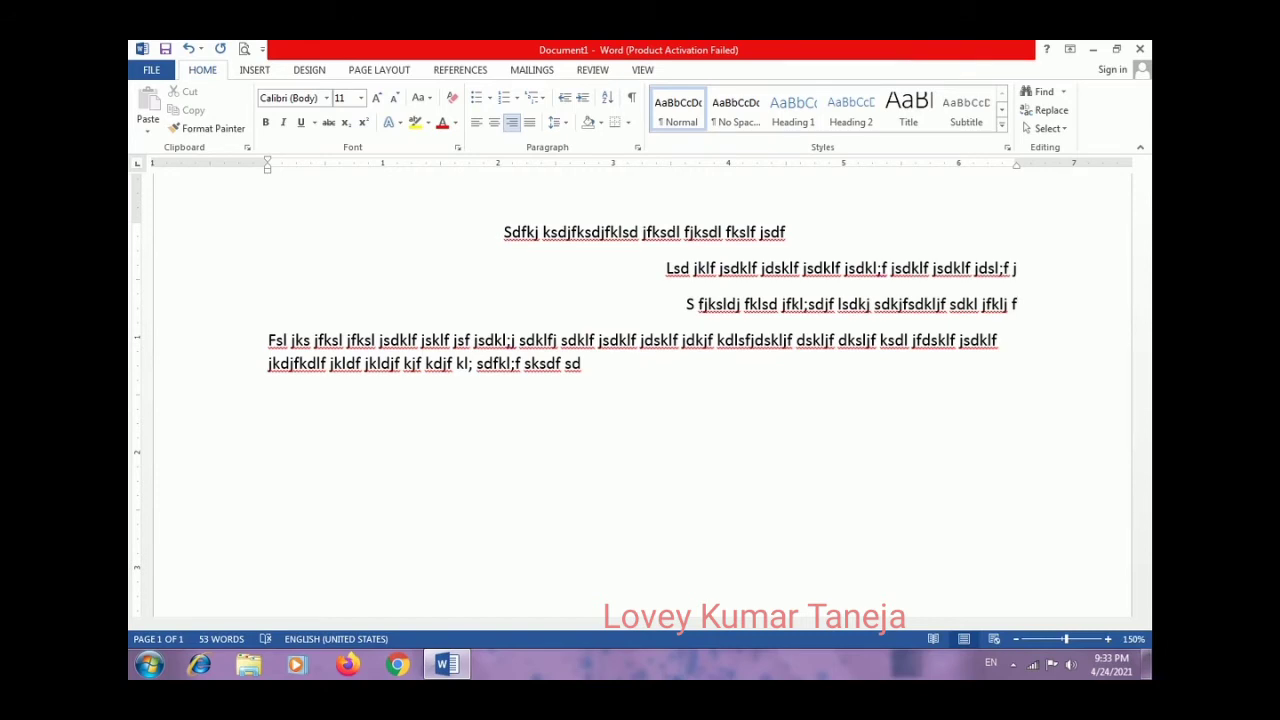
- Extend the left-aligned body paragraph onto a third line with placeholder text from "lk jsdklf sdjfklsd" to "jkj fsdkljf sdkl"
click(1001, 341)
text(lk jsdklf sdjfklsd j)
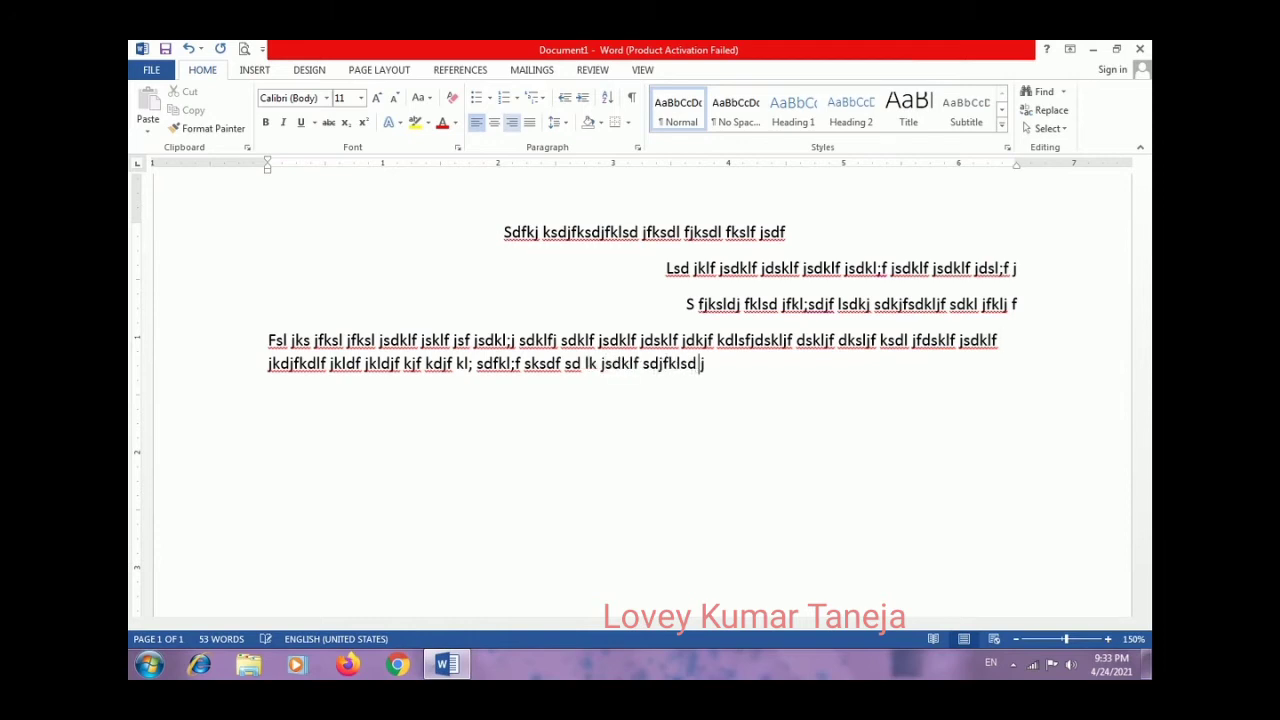
text(fdkslf jsdklf jsdklf jsdklf jsdkl jfsdklf jsdklf j)
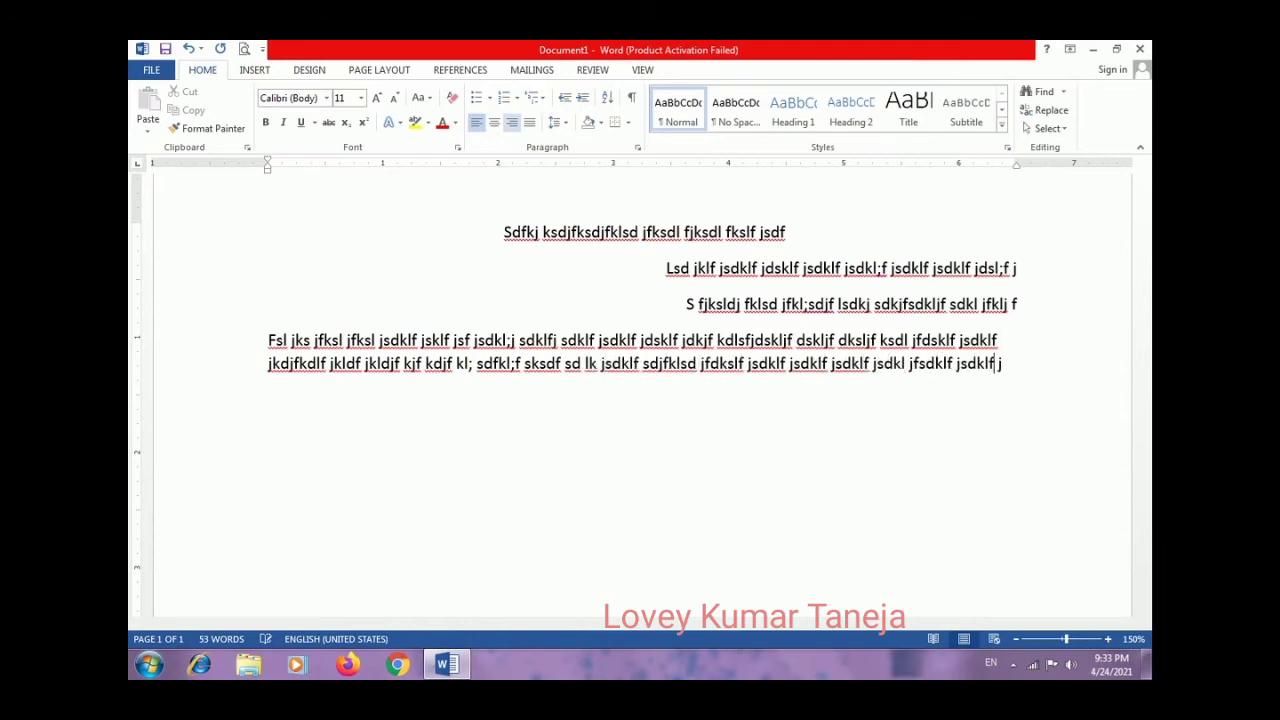
text(sdklf jdsfjsdkl;f jsdk fjdsk jfdskl j)
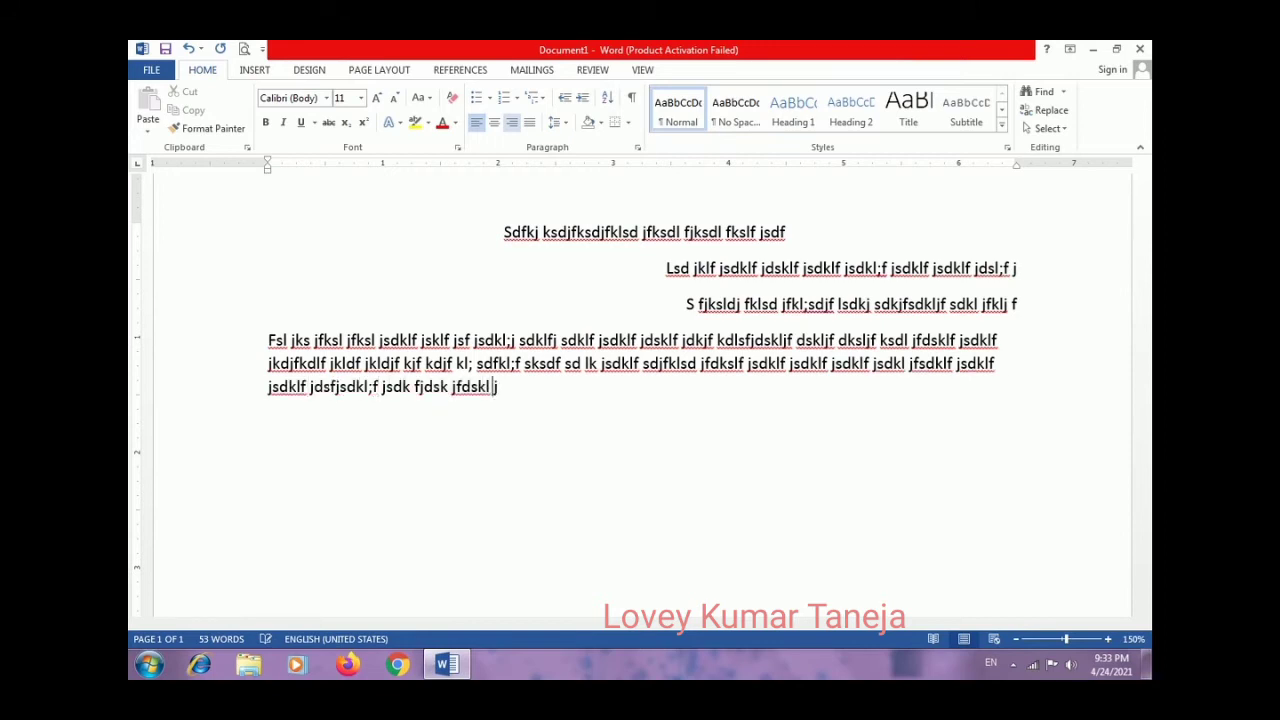
text(kj fsdklf sdkl)
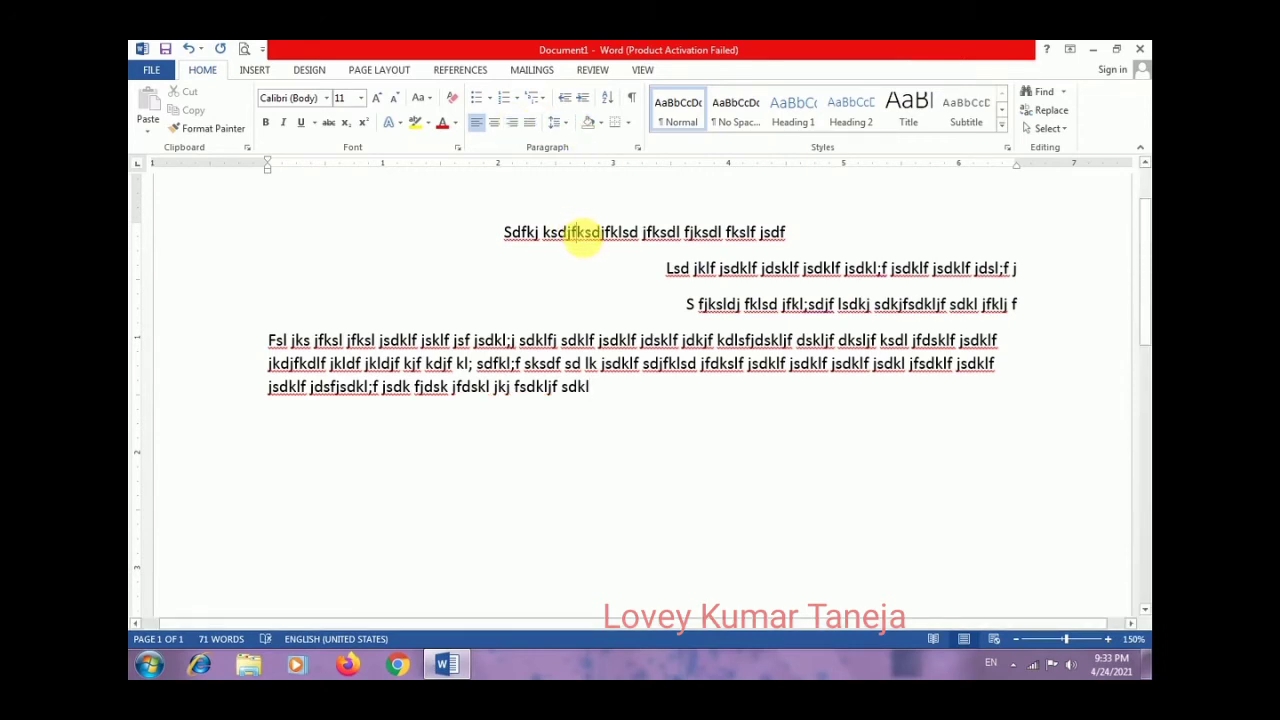
click(583, 238)
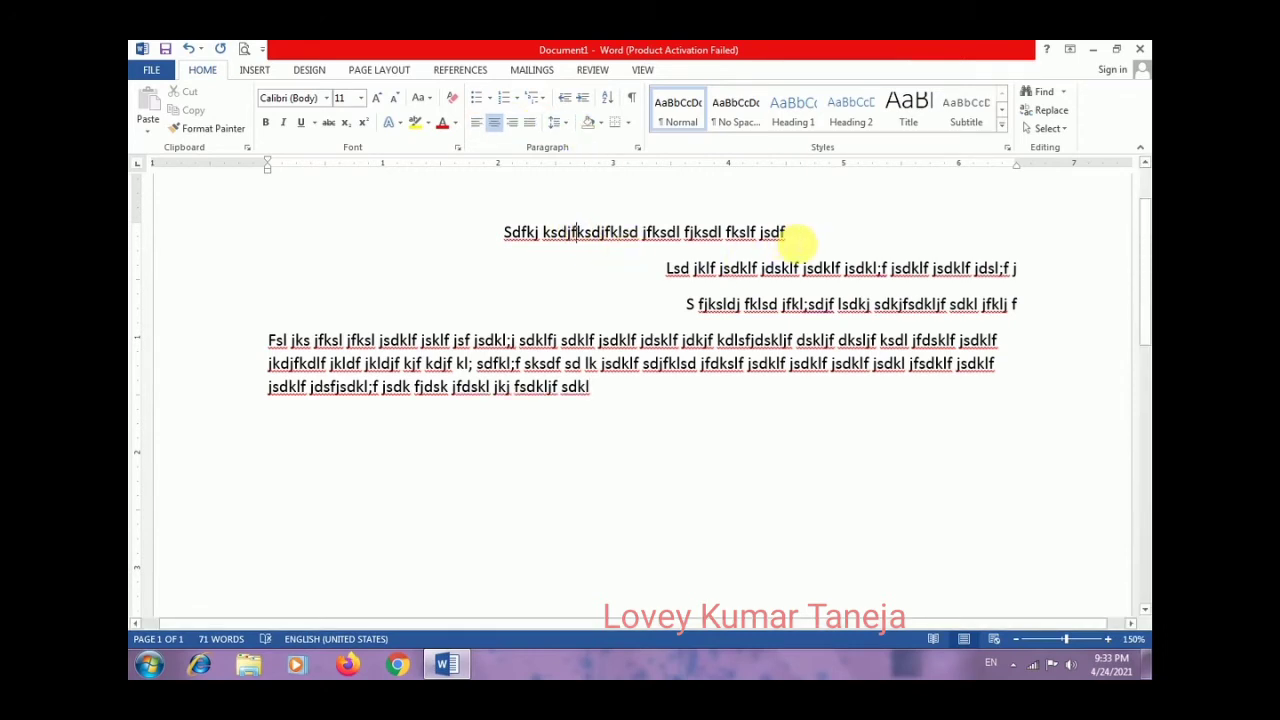
click(801, 241)
click(790, 268)
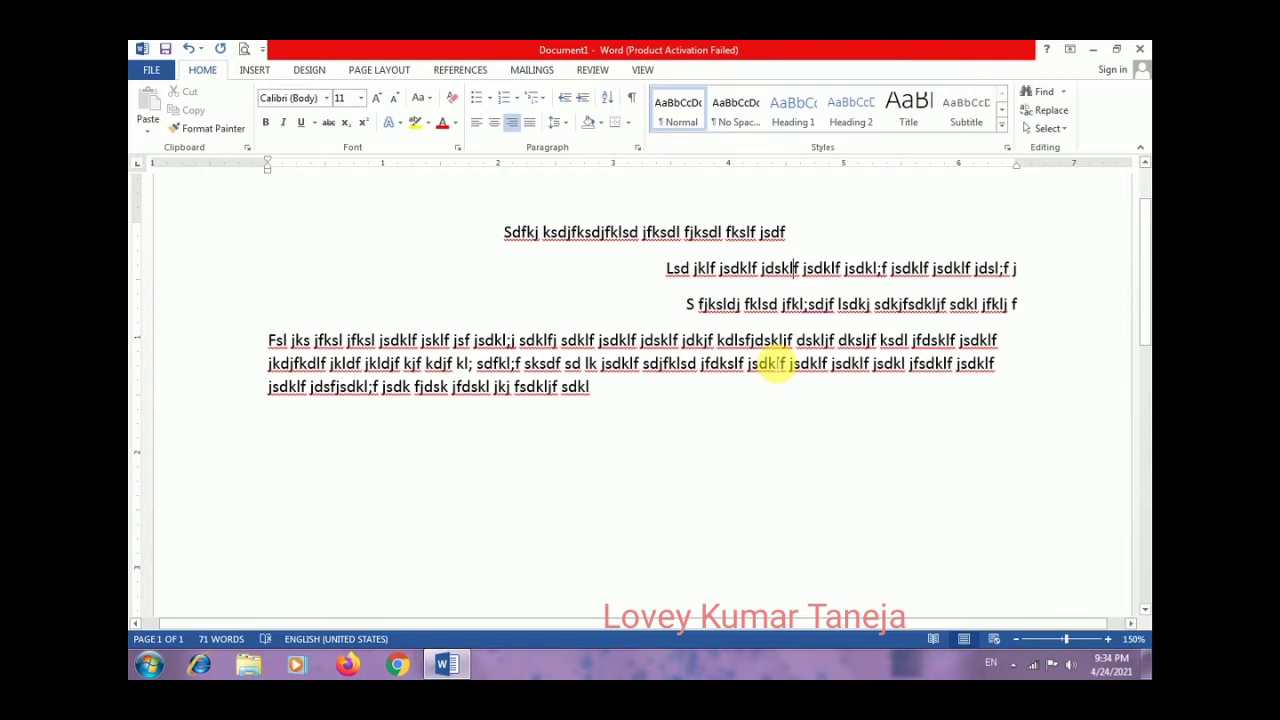
double_click(768, 363)
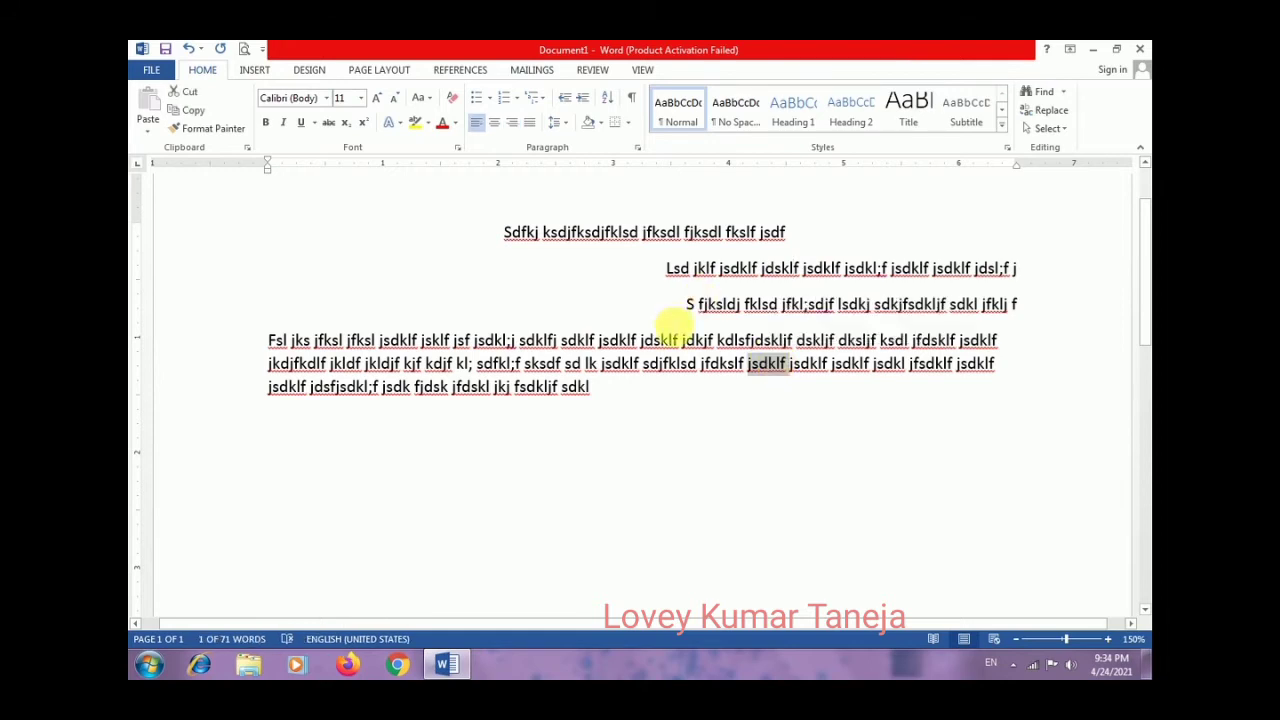
- Cycle the body paragraph beginning "Fsl jks jfksl" through centre and left alignment, ending with right alignment
click(668, 341)
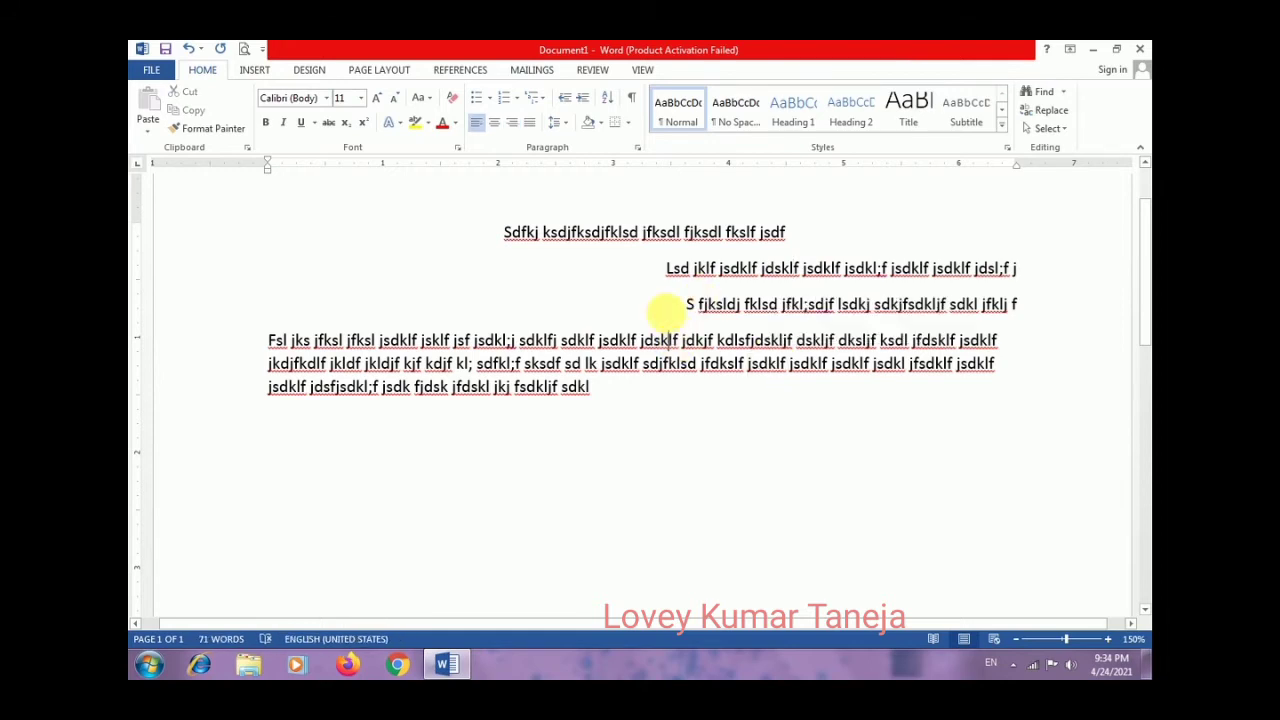
click(495, 124)
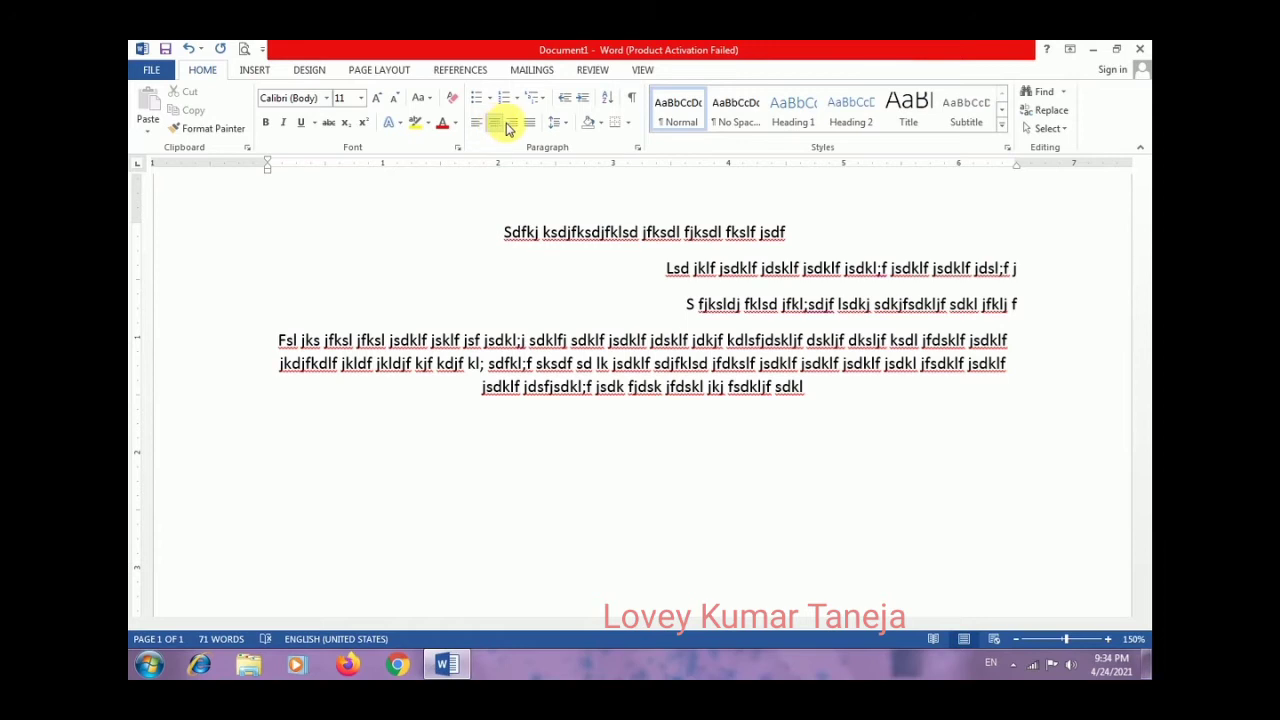
key(ctrl+l)
click(510, 122)
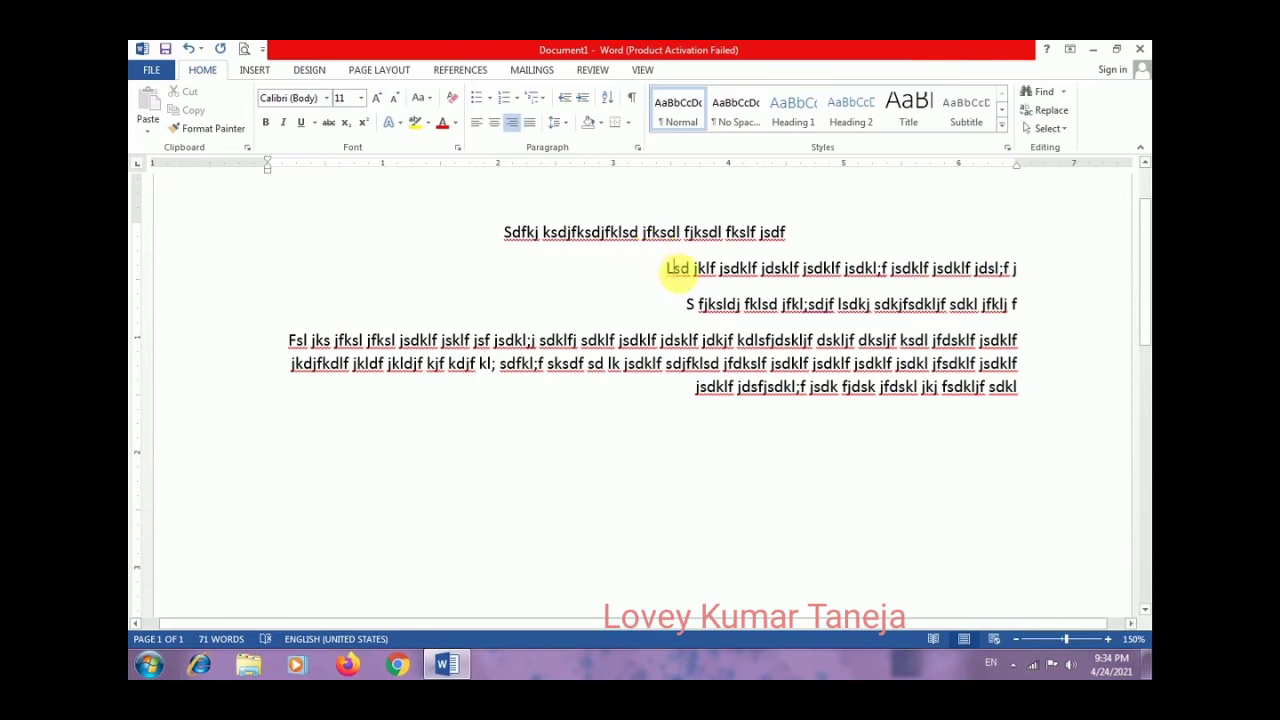
- Try left and centre alignment on the line beginning "Lsd jklf", and return it to right alignment
double_click(674, 268)
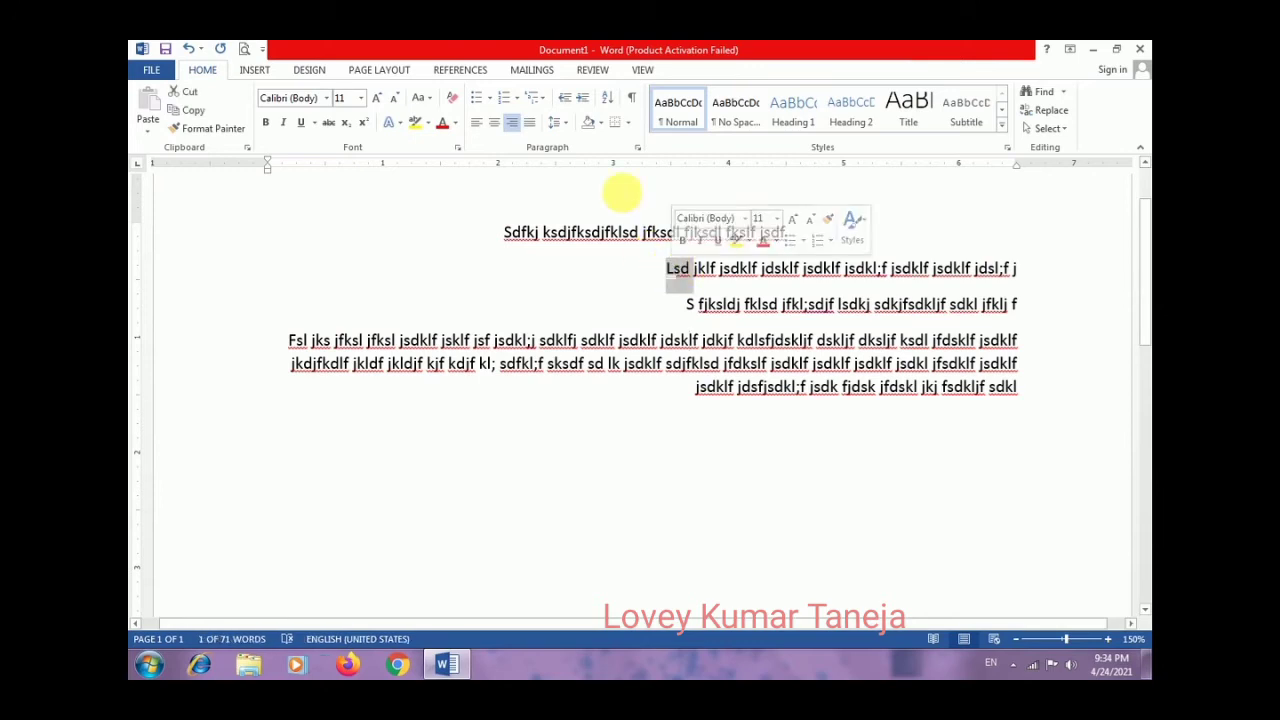
click(690, 269)
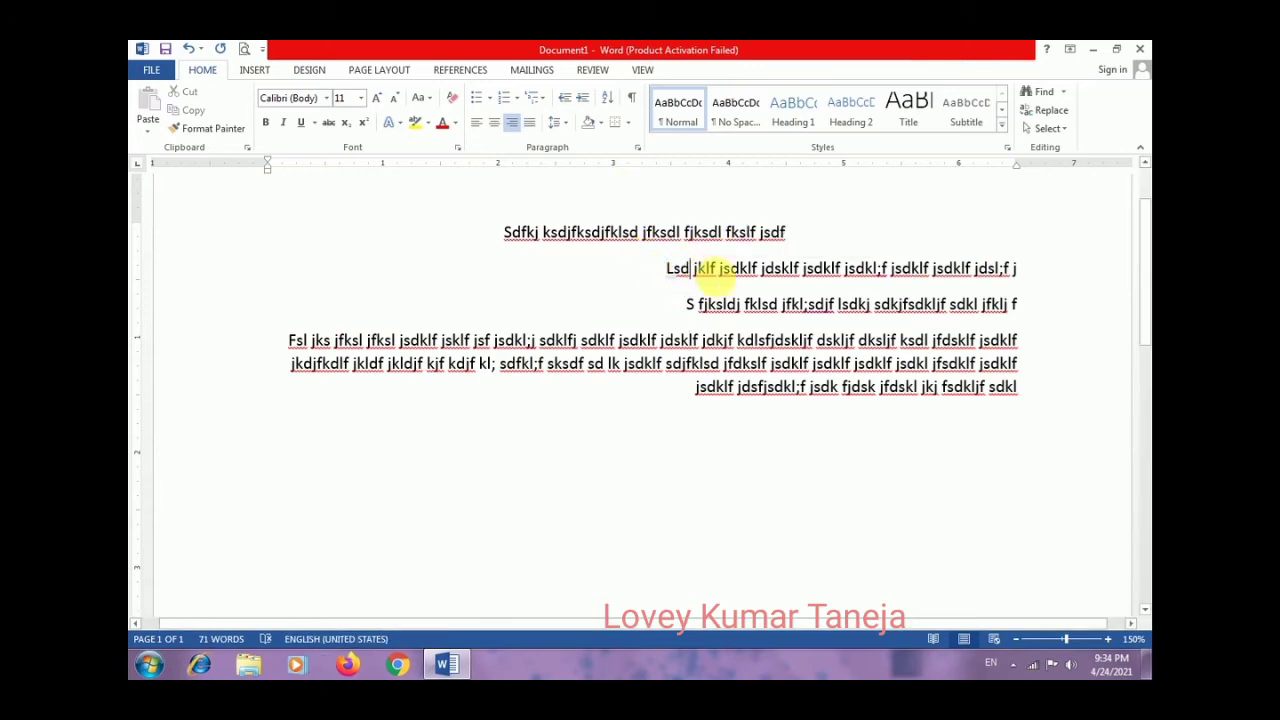
click(492, 124)
click(480, 127)
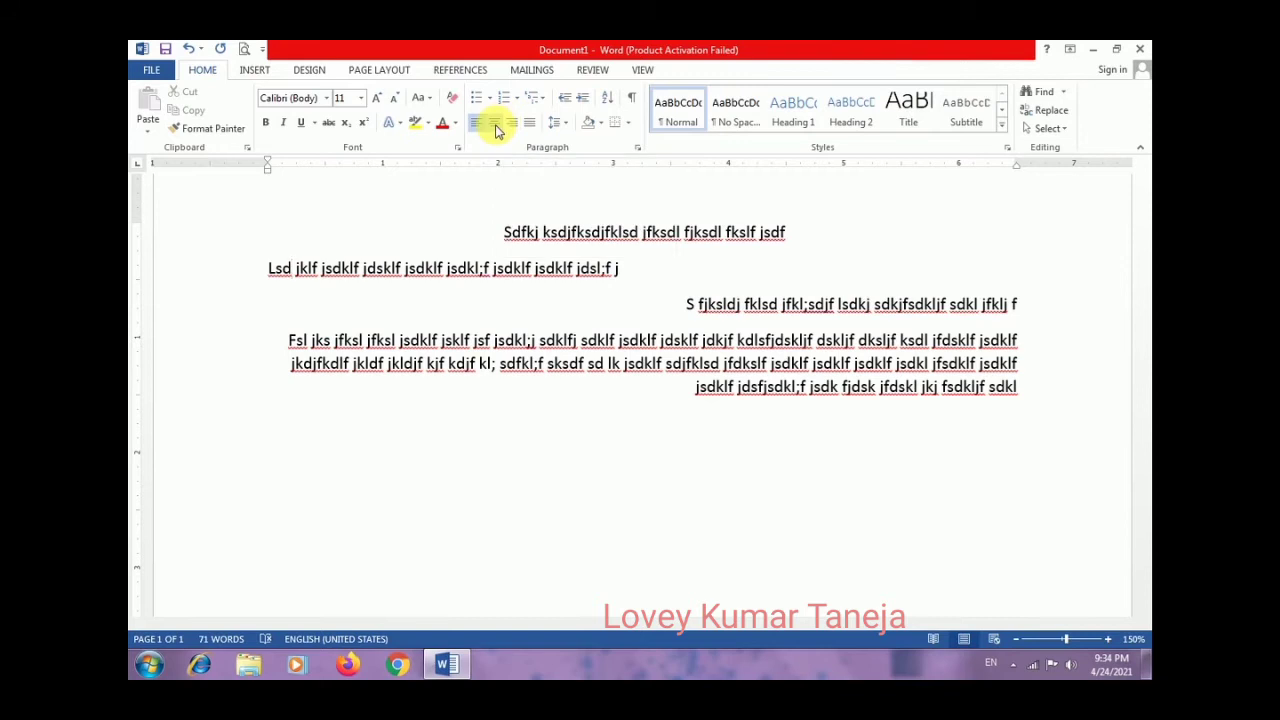
click(493, 124)
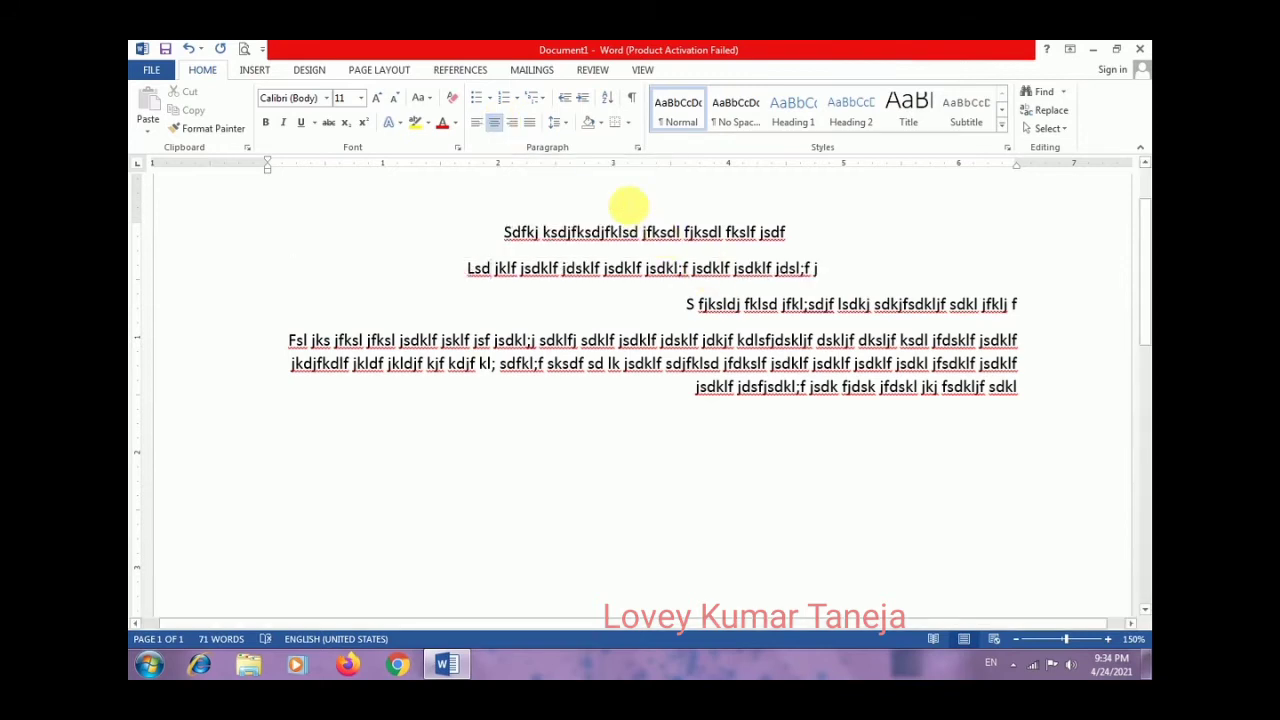
click(514, 123)
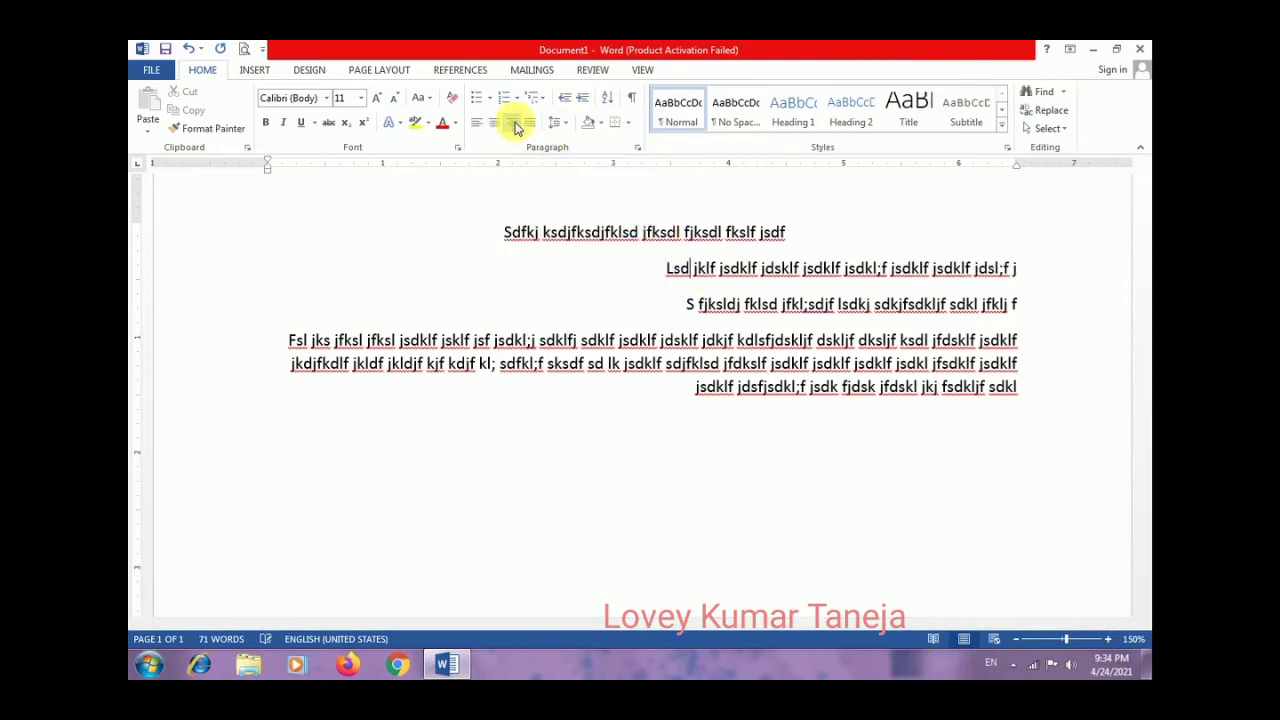
- Cycle the three-line body paragraph beginning "Fsl jks jfksl" through left and centre alignment, and return it to right alignment
click(700, 365)
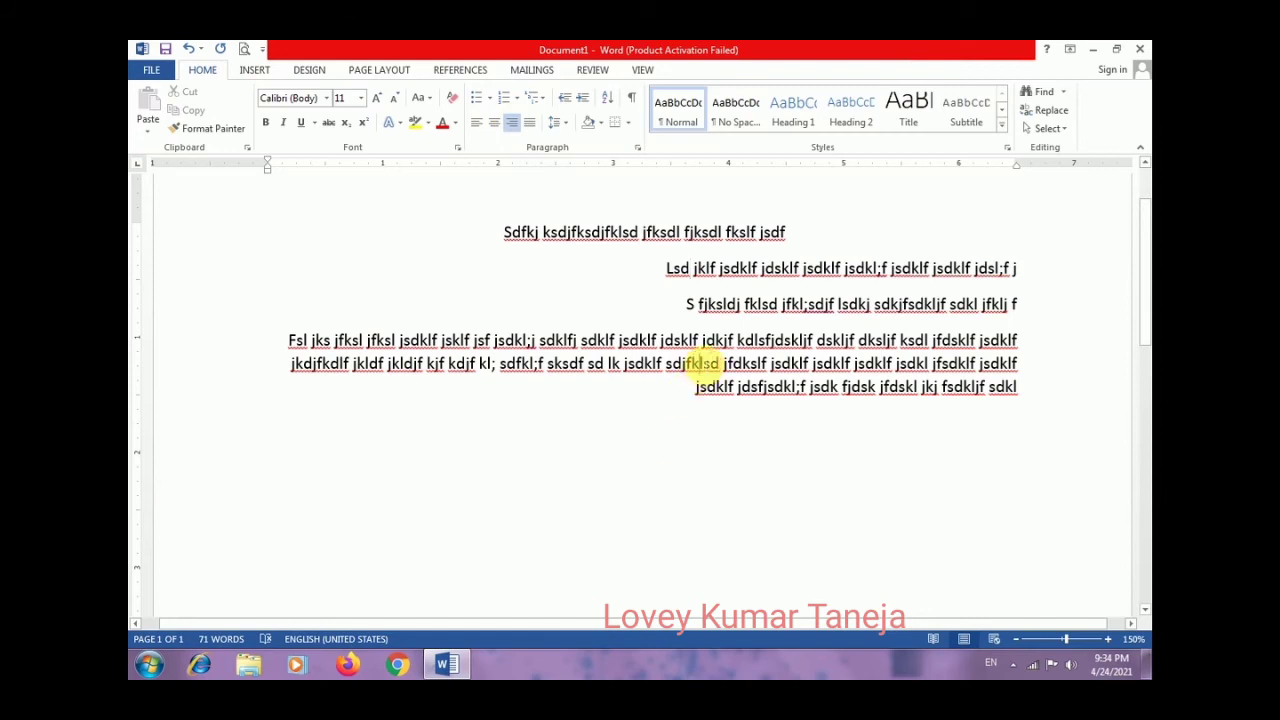
click(478, 123)
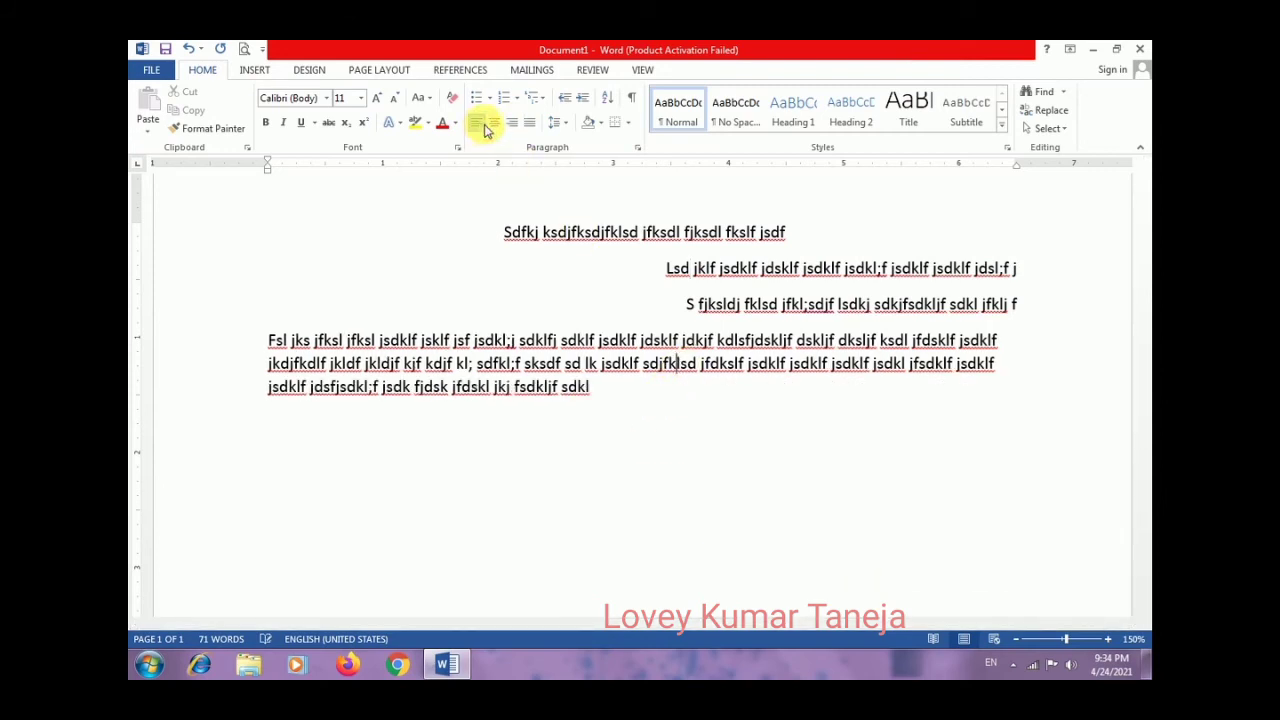
click(496, 125)
click(500, 127)
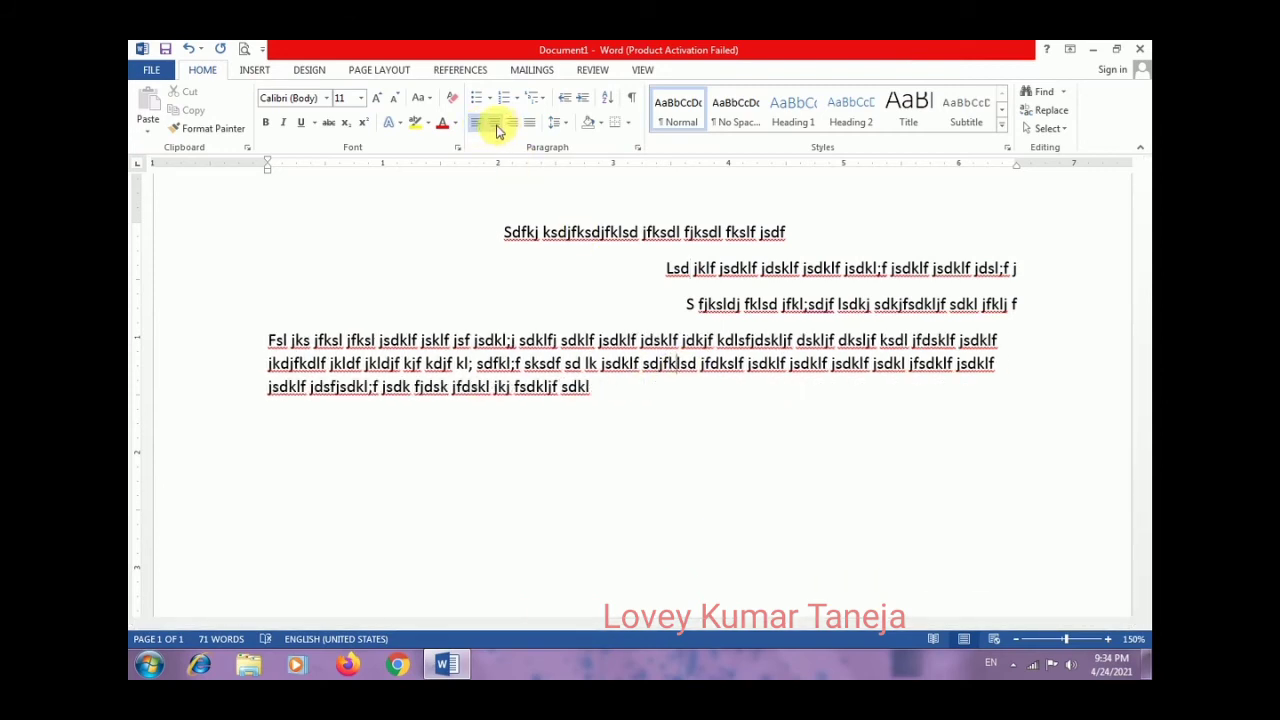
click(497, 124)
click(510, 127)
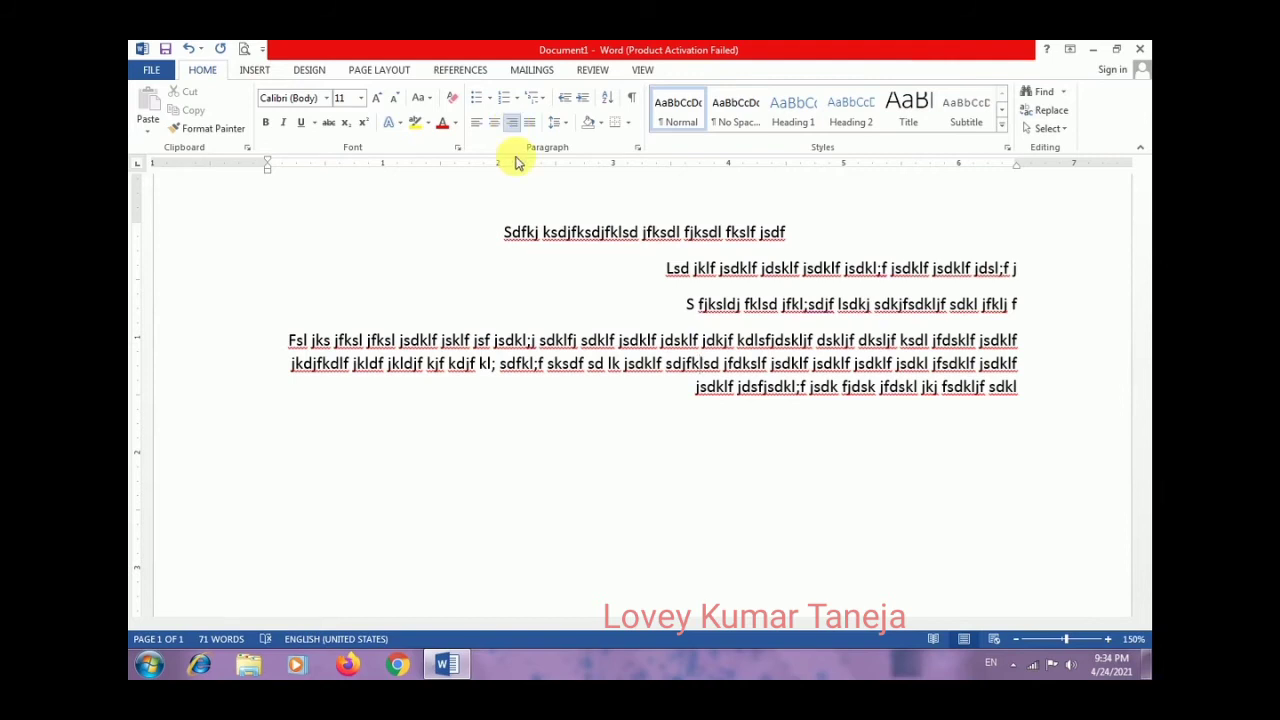
- Delete the entire body paragraph beginning "Fsl jks jfksl", keeping the three lines above it
drag(268, 340, 263, 434)
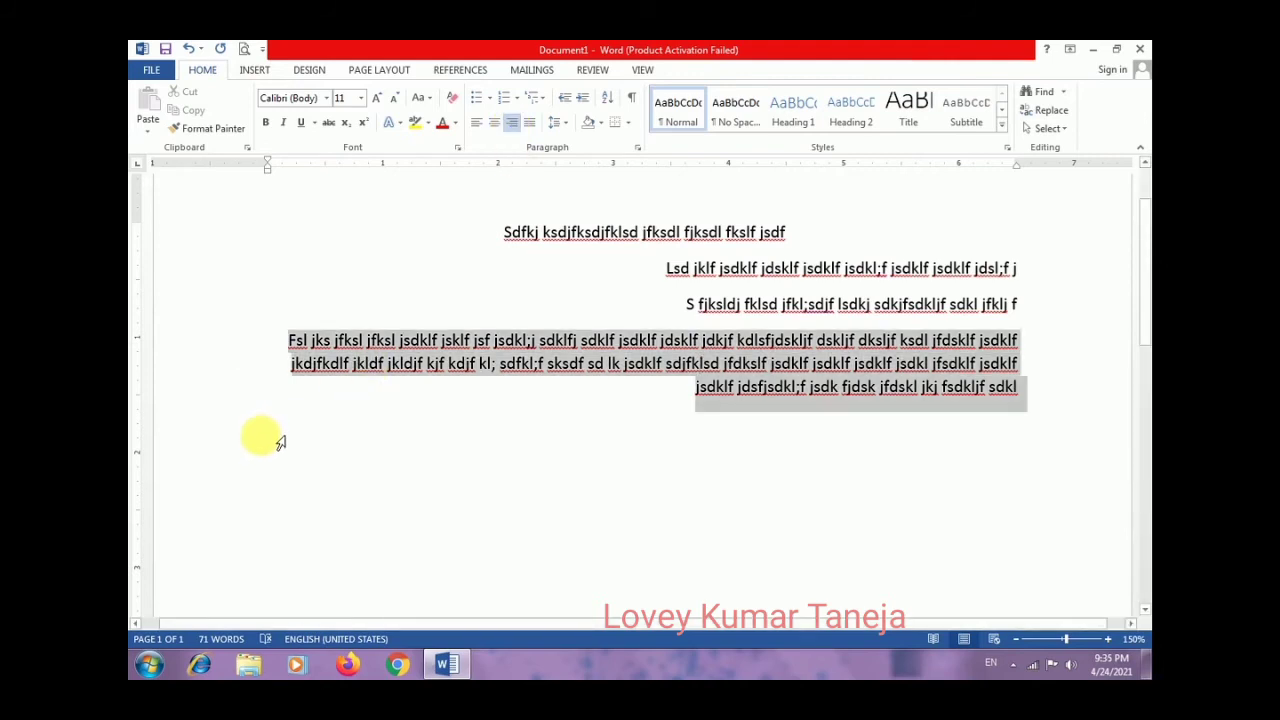
click(261, 438)
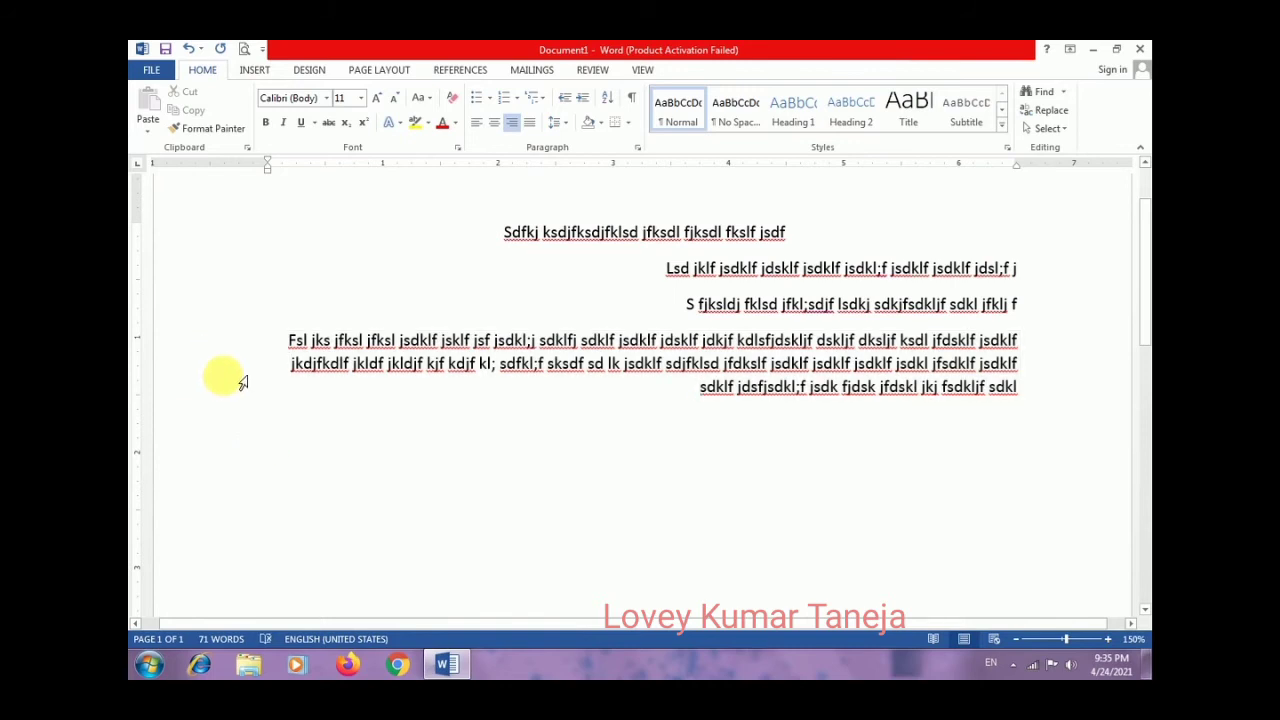
drag(257, 334, 273, 386)
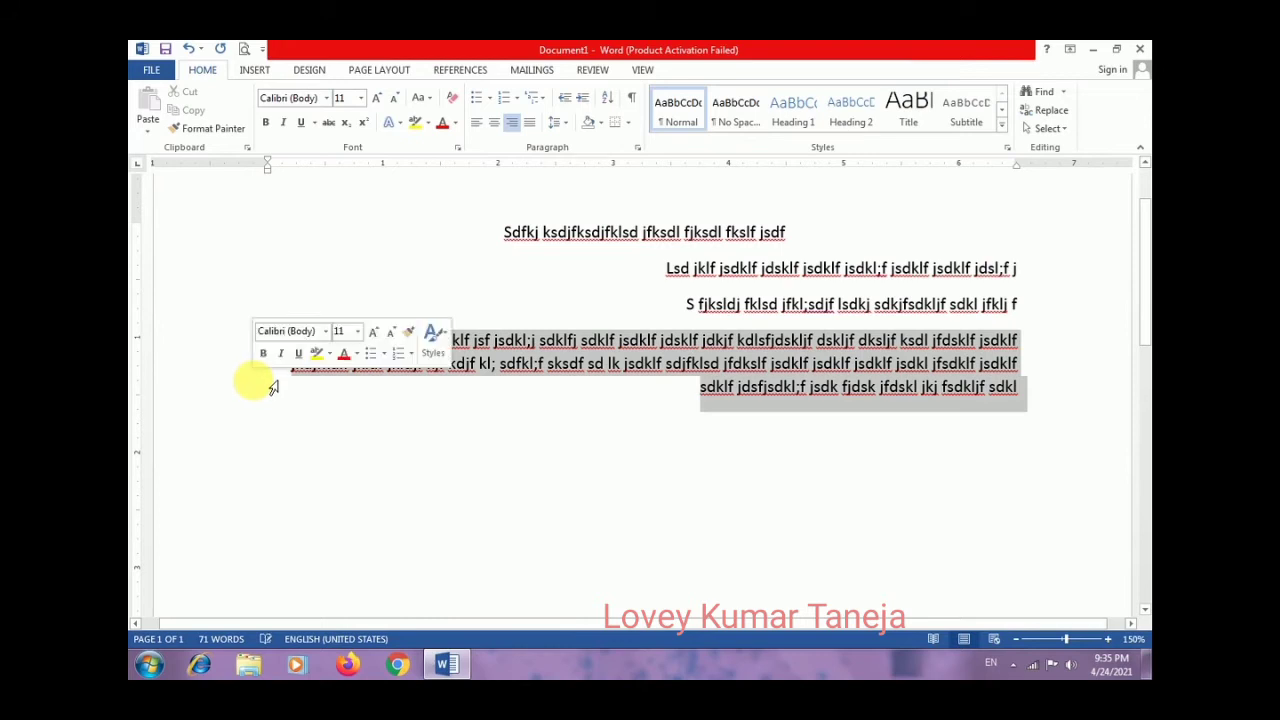
key(Delete)
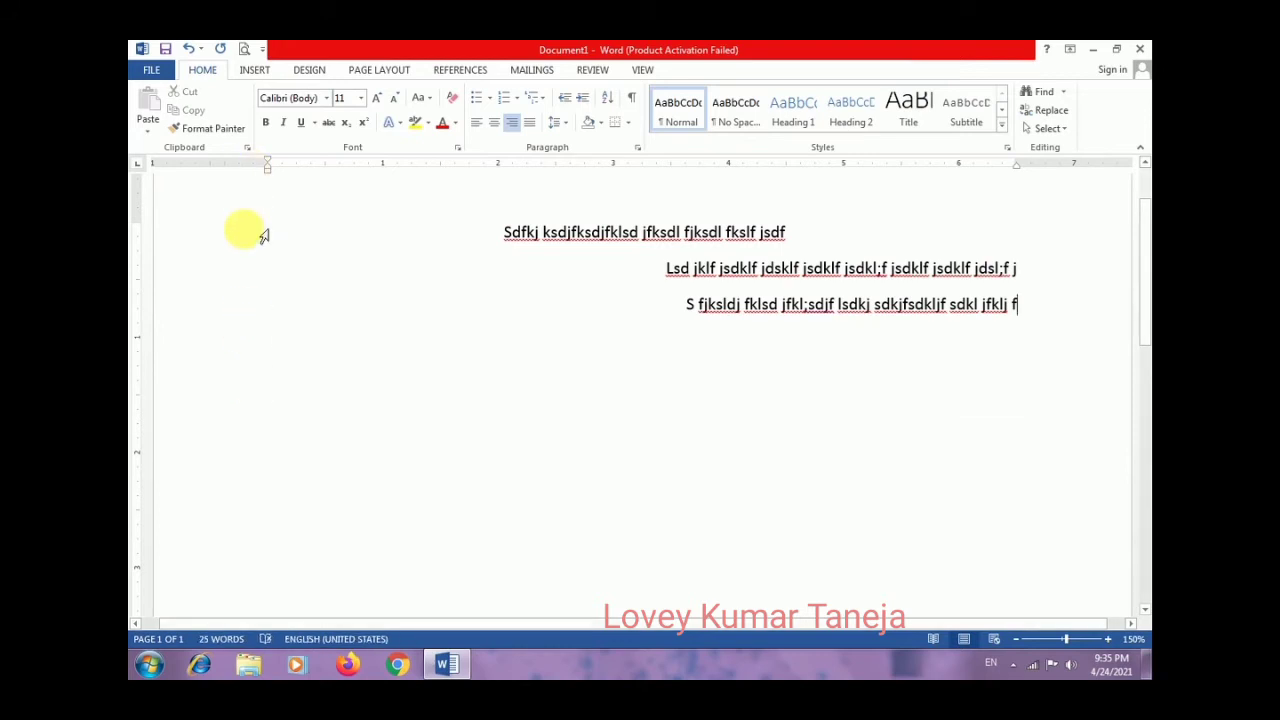
- Select all three remaining lines and apply left, centre and right alignment to them in turn
drag(268, 233, 258, 311)
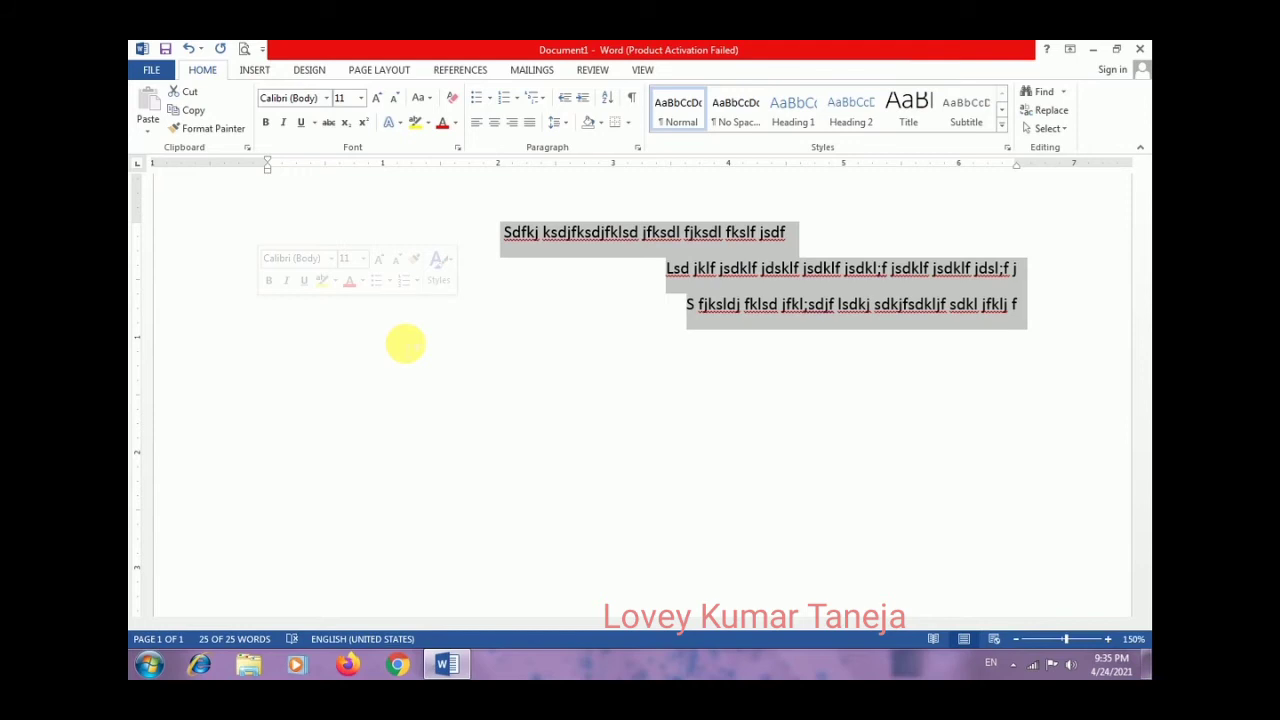
click(474, 126)
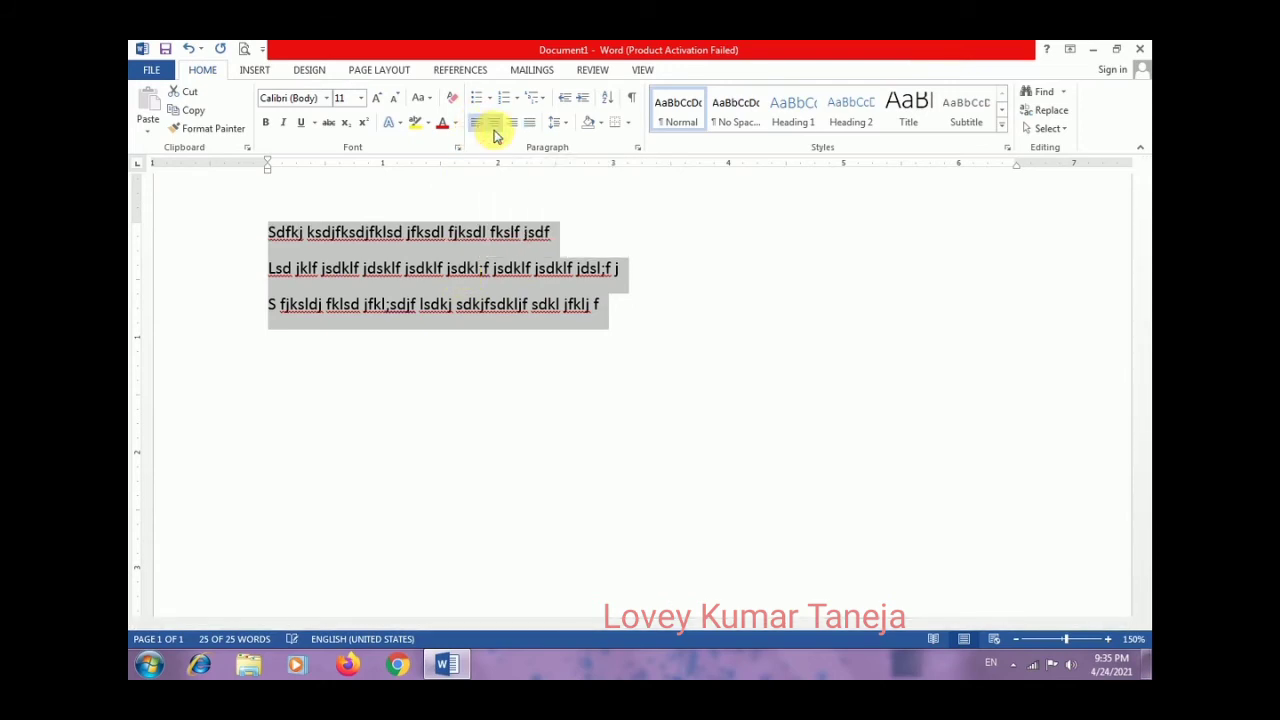
click(494, 130)
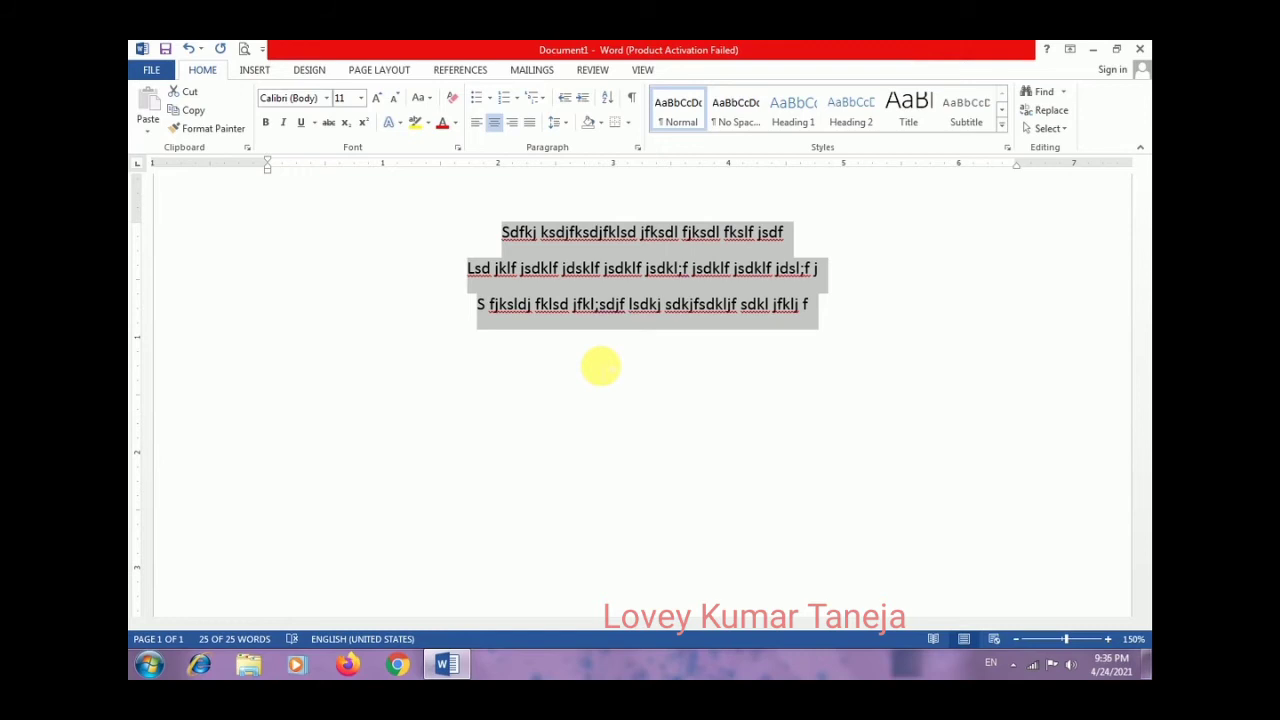
click(513, 123)
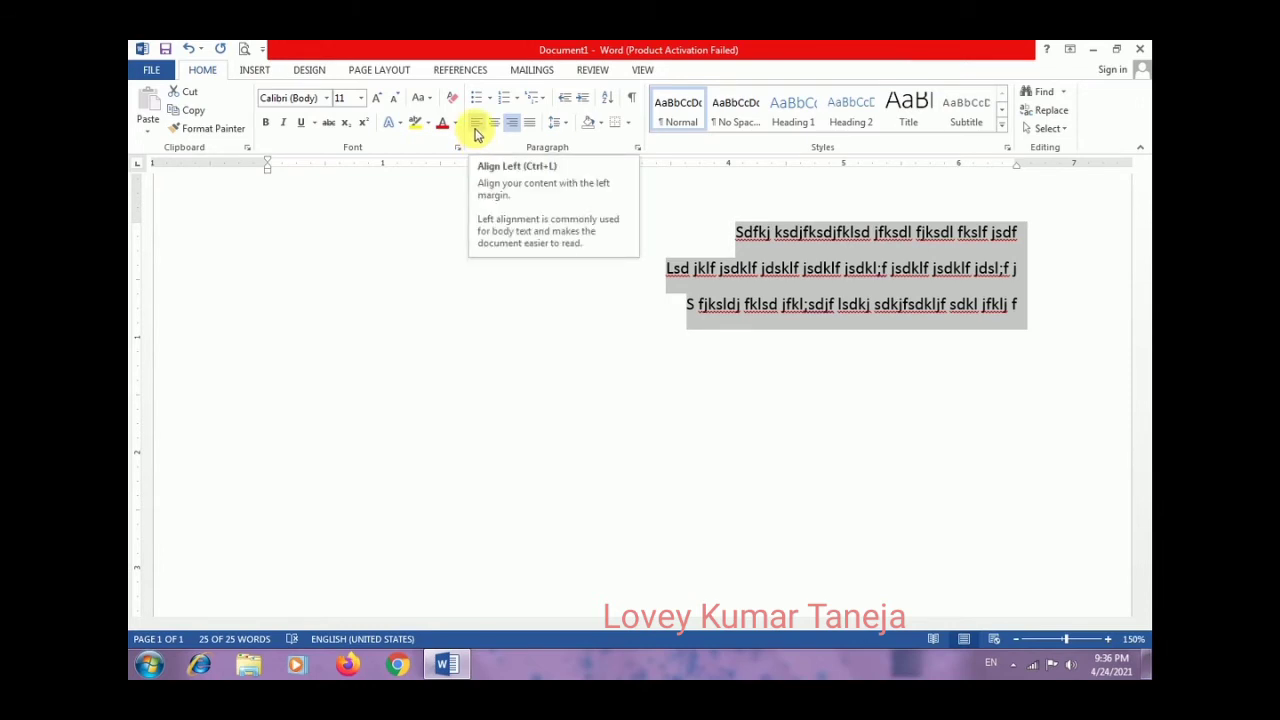
- Run the three selected lines twice more through left, centre and right alignment
click(477, 130)
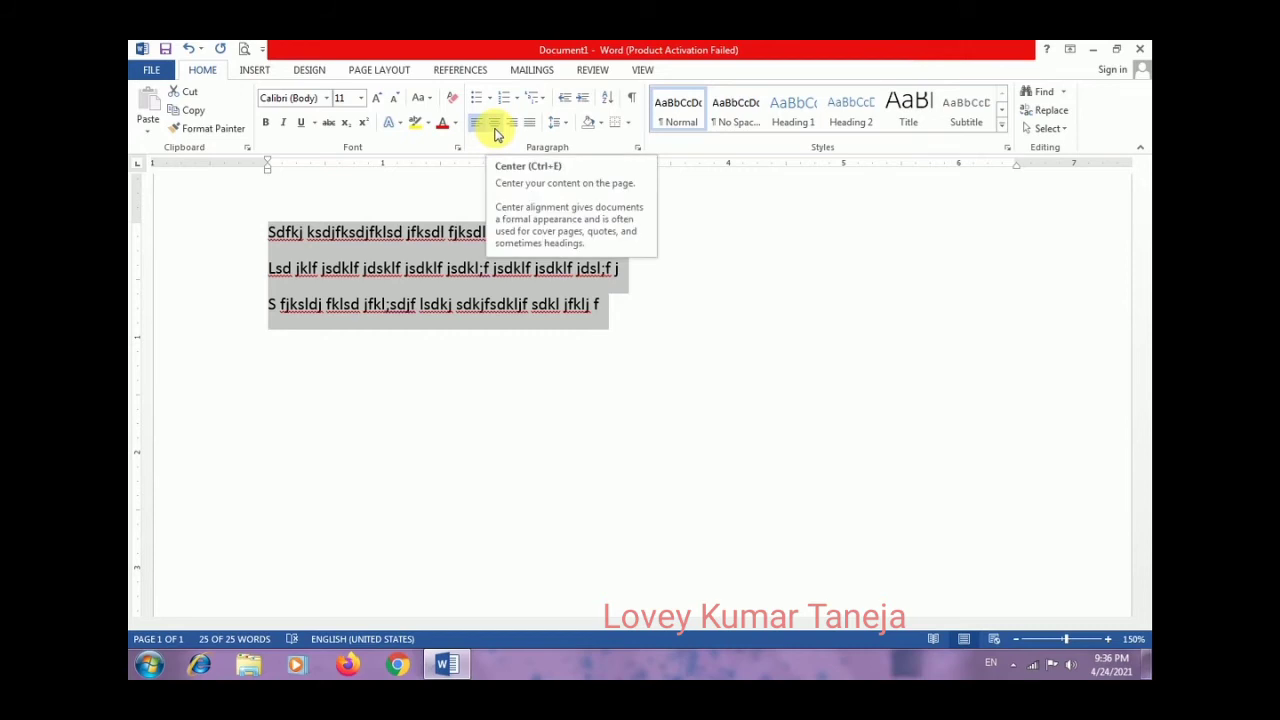
click(497, 135)
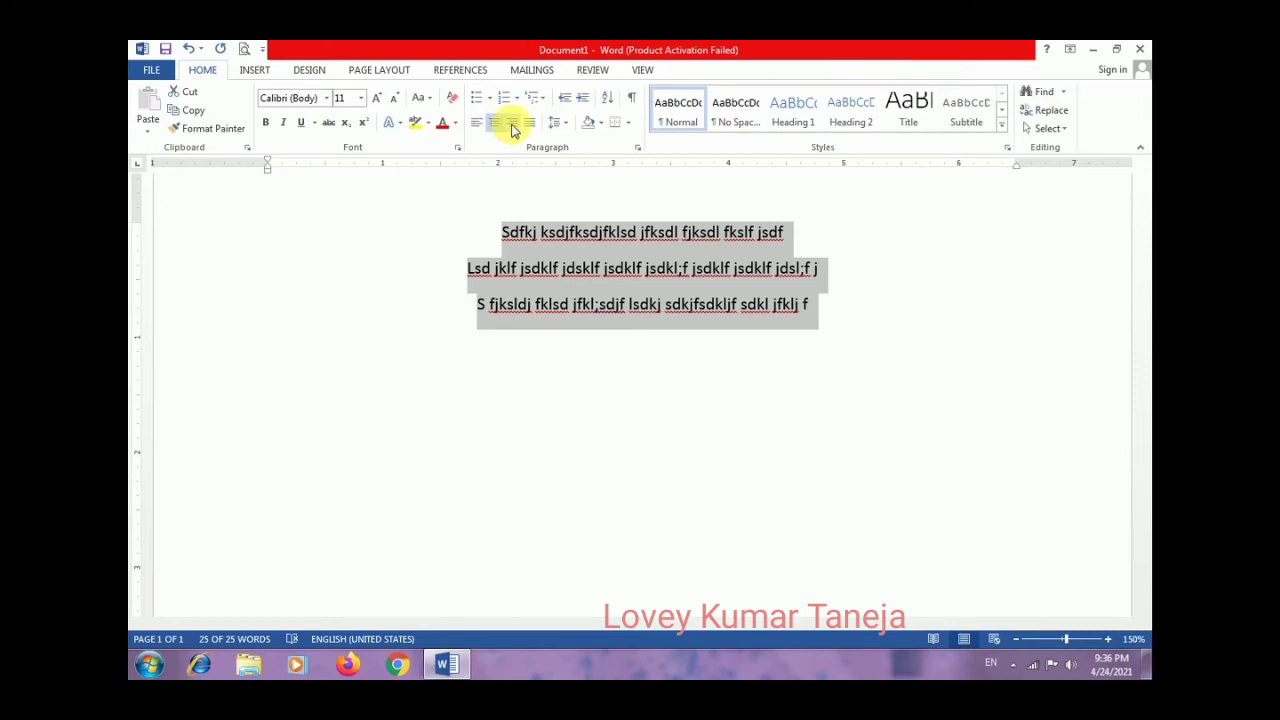
click(512, 125)
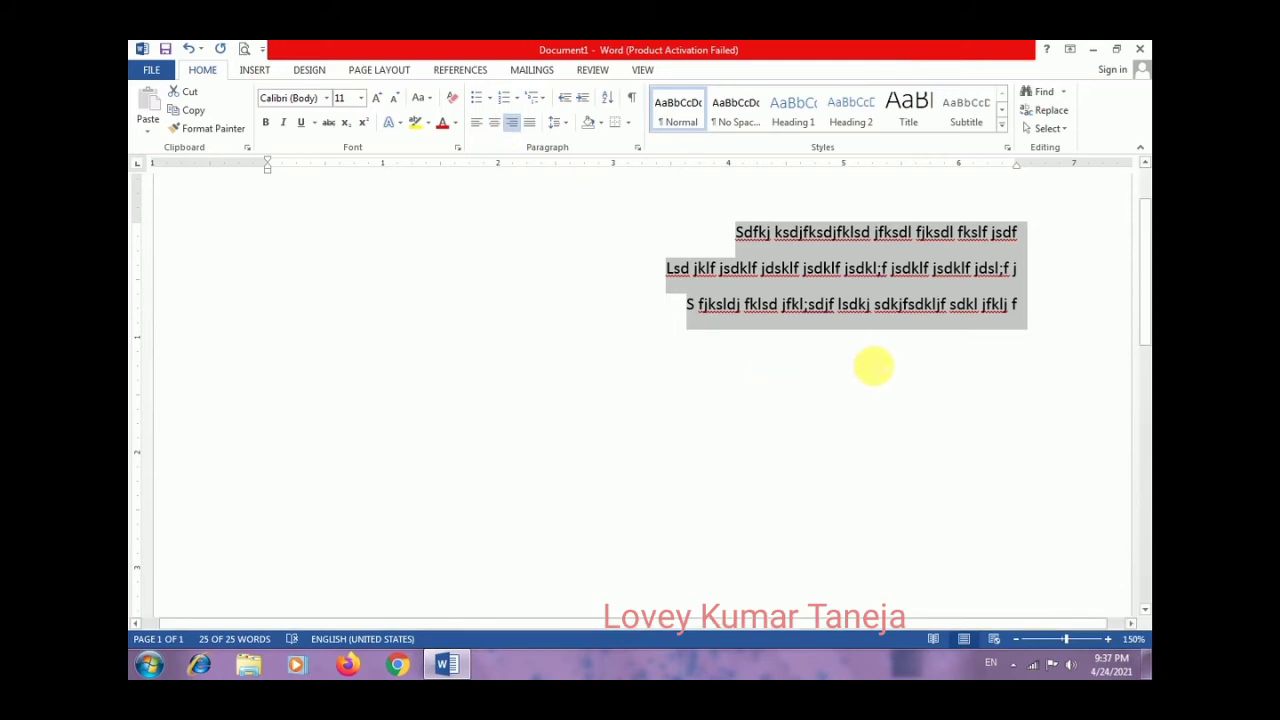
key(ctrl+l)
key(ctrl+e)
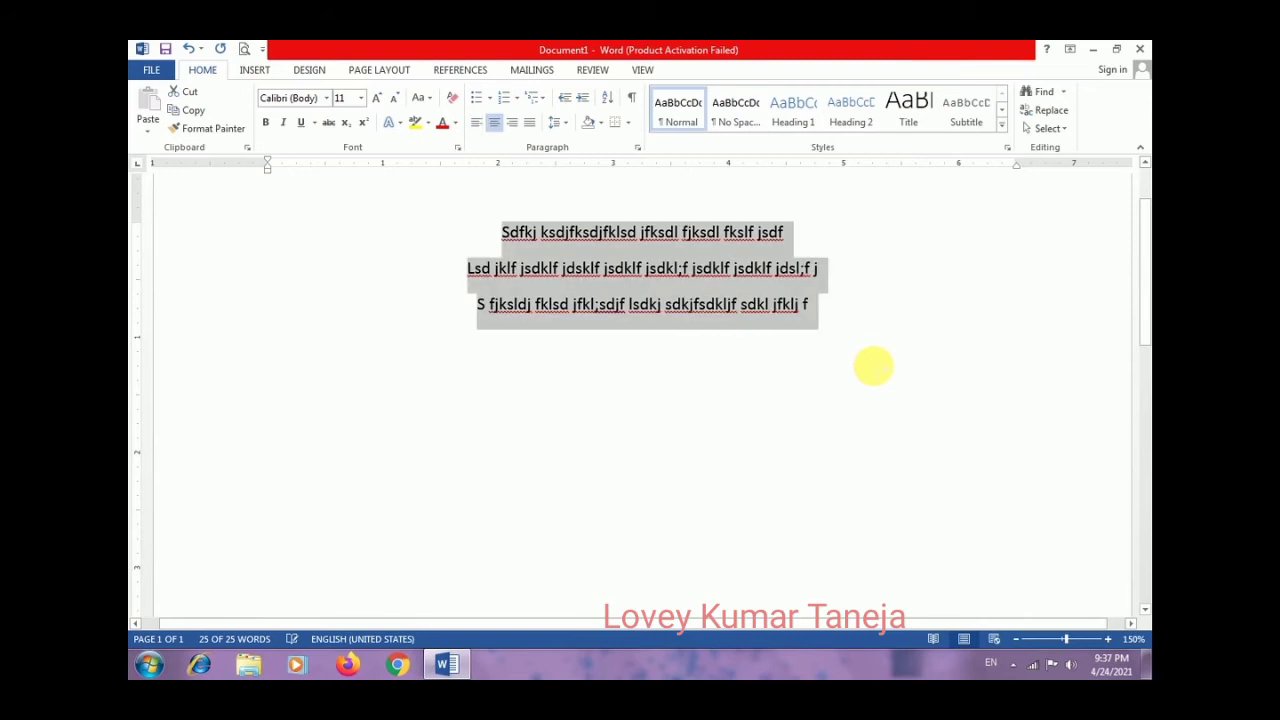
key(ctrl+r)
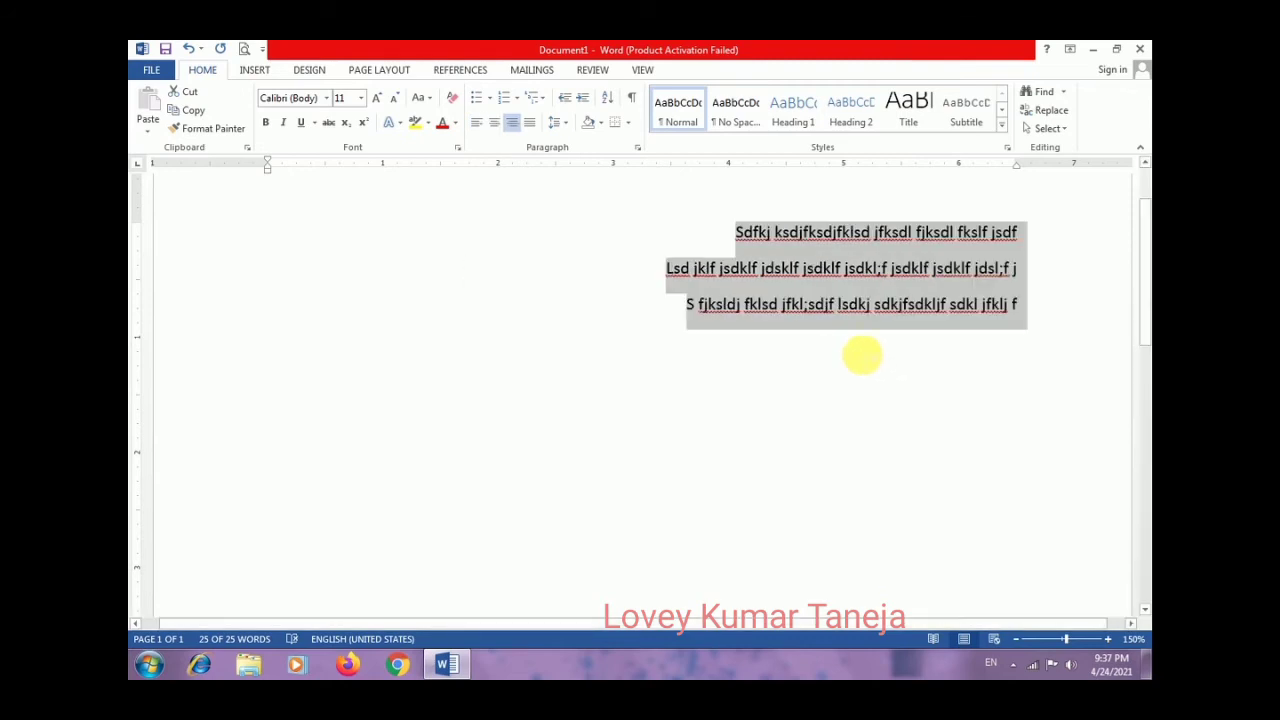
- Replace the three selected lines with one long six-line paragraph of filler text beginning "S sdfkldjskl dskl" and ending "jklsdf jkdf"
key(Delete)
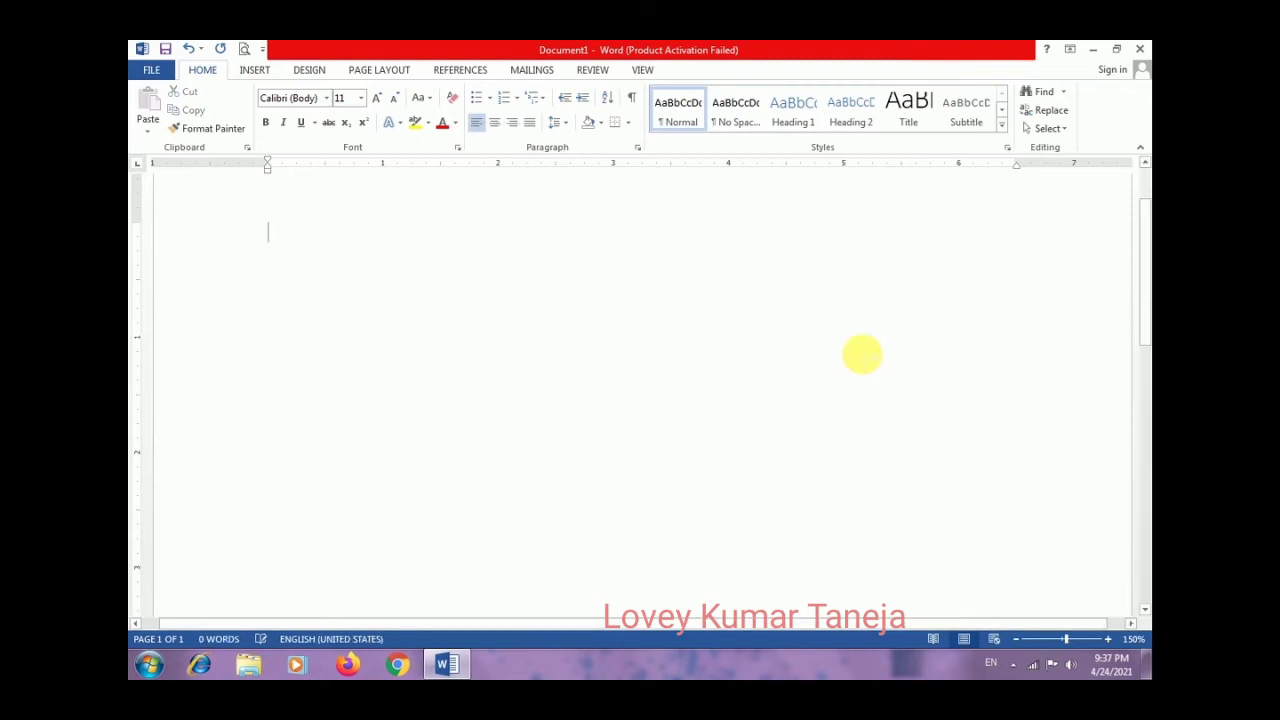
text(S sdfkldjskl)
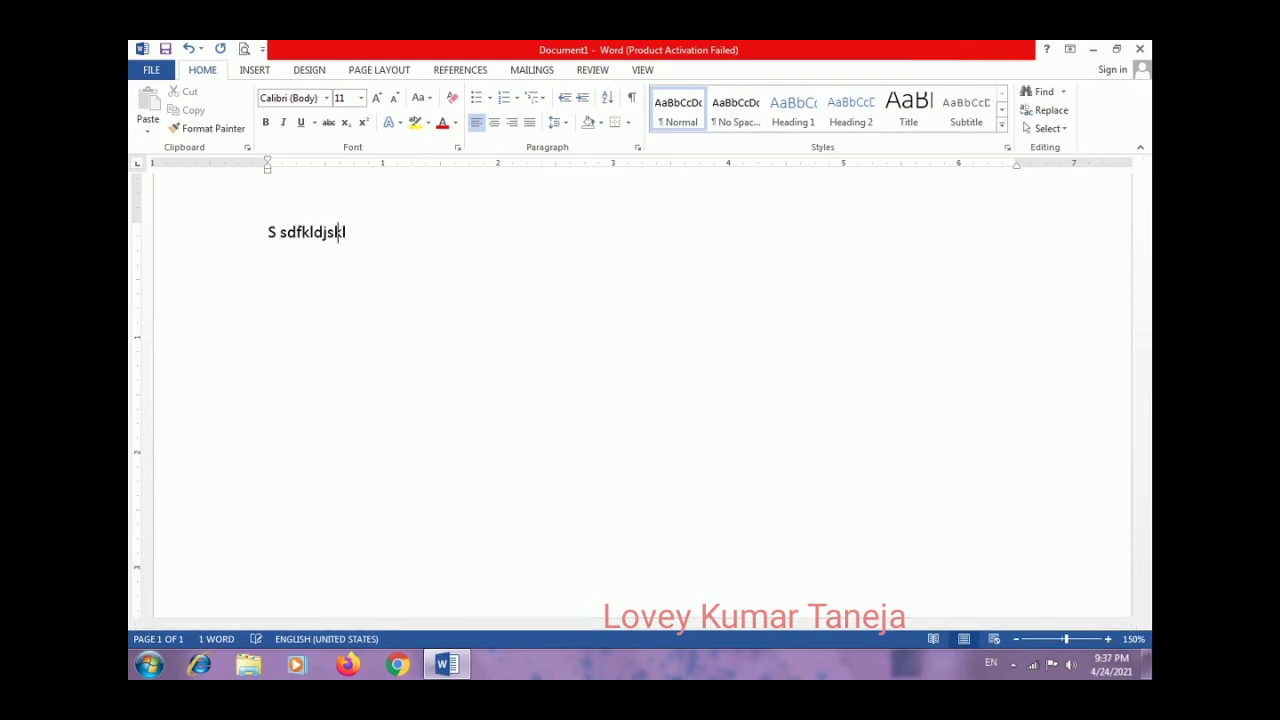
text( dskl sdklfjdklf dklsfj dklfjdskfl sj)
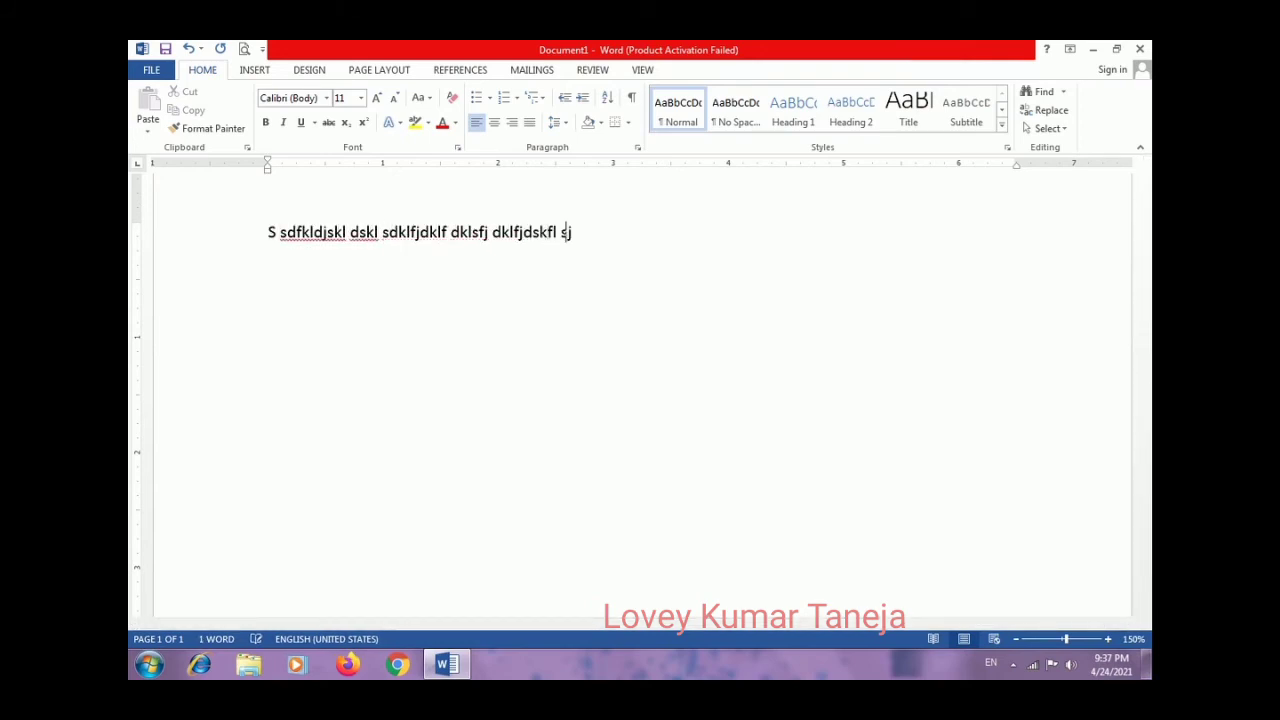
text(dkfl sdkf jkdf jskd fjkfljsdklf jdkfl jds)
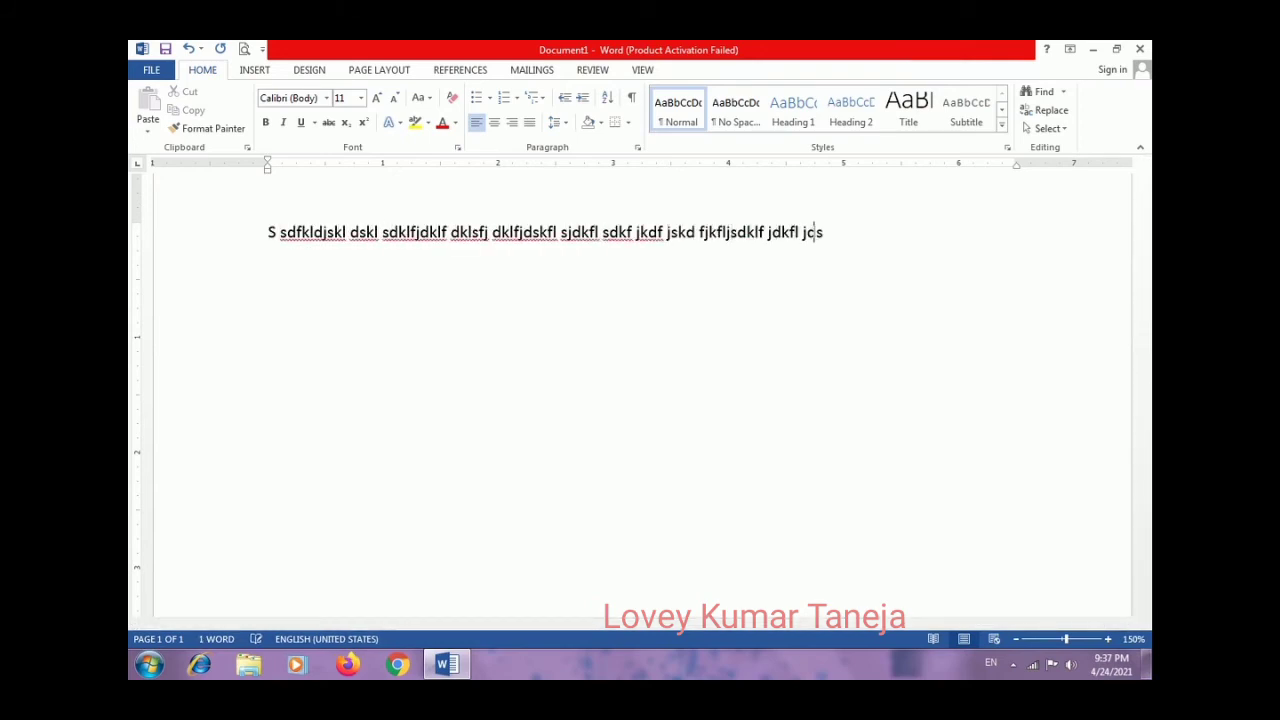
text(klf jsdkl jsdkl jfksdlf jklsdfjkfjkfjkdfjkdfj kld fjkldj f)
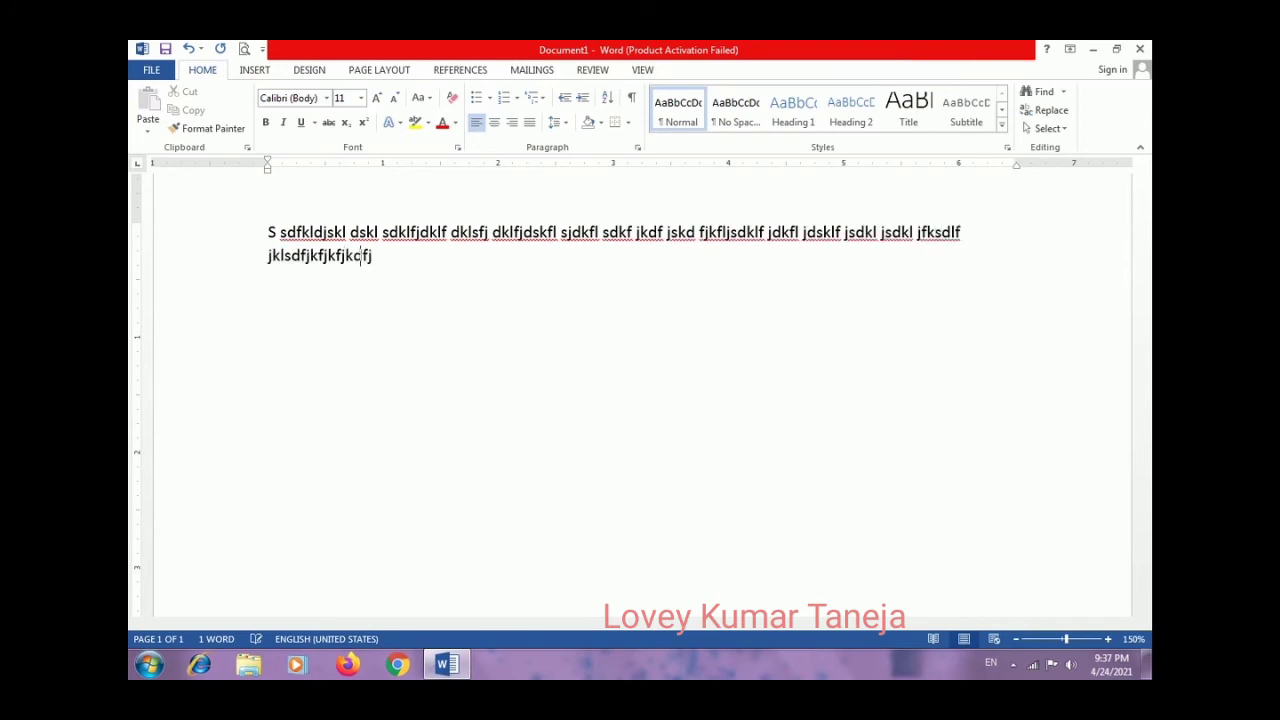
text(k df  dfkdj)
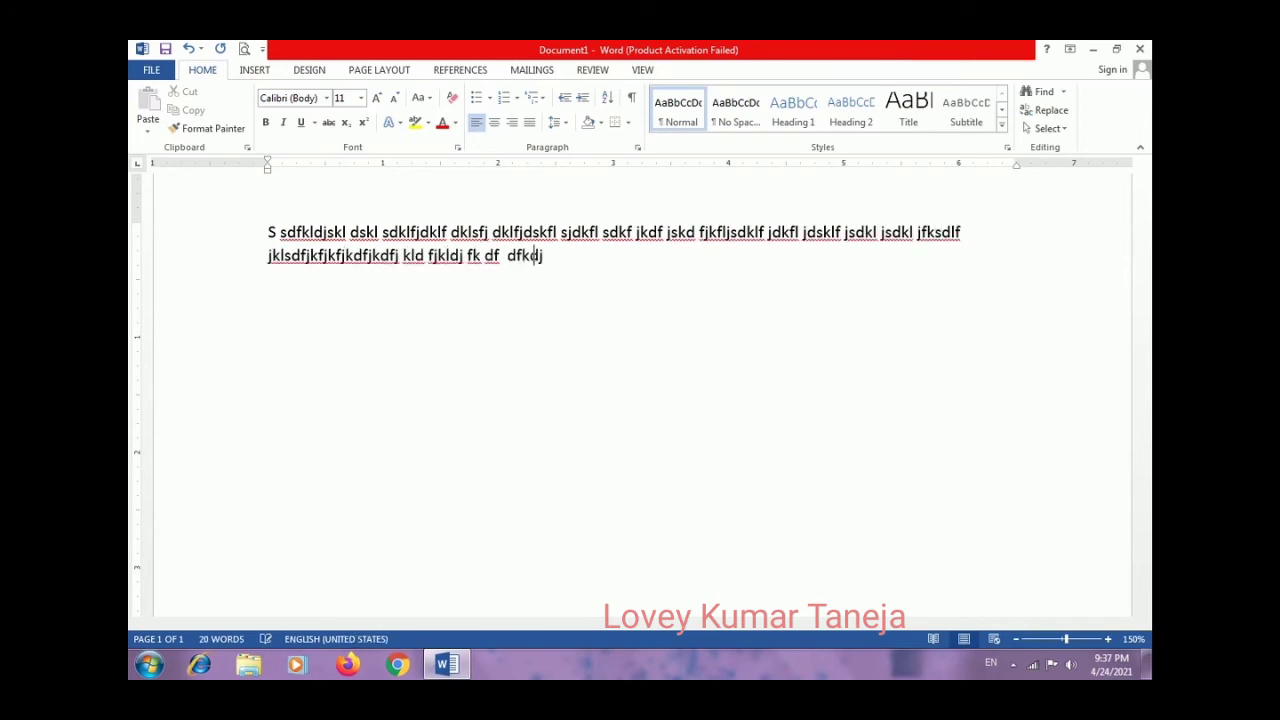
text(fk sdjfk jdfk jdfk jdfk l jksdf jklsdf)
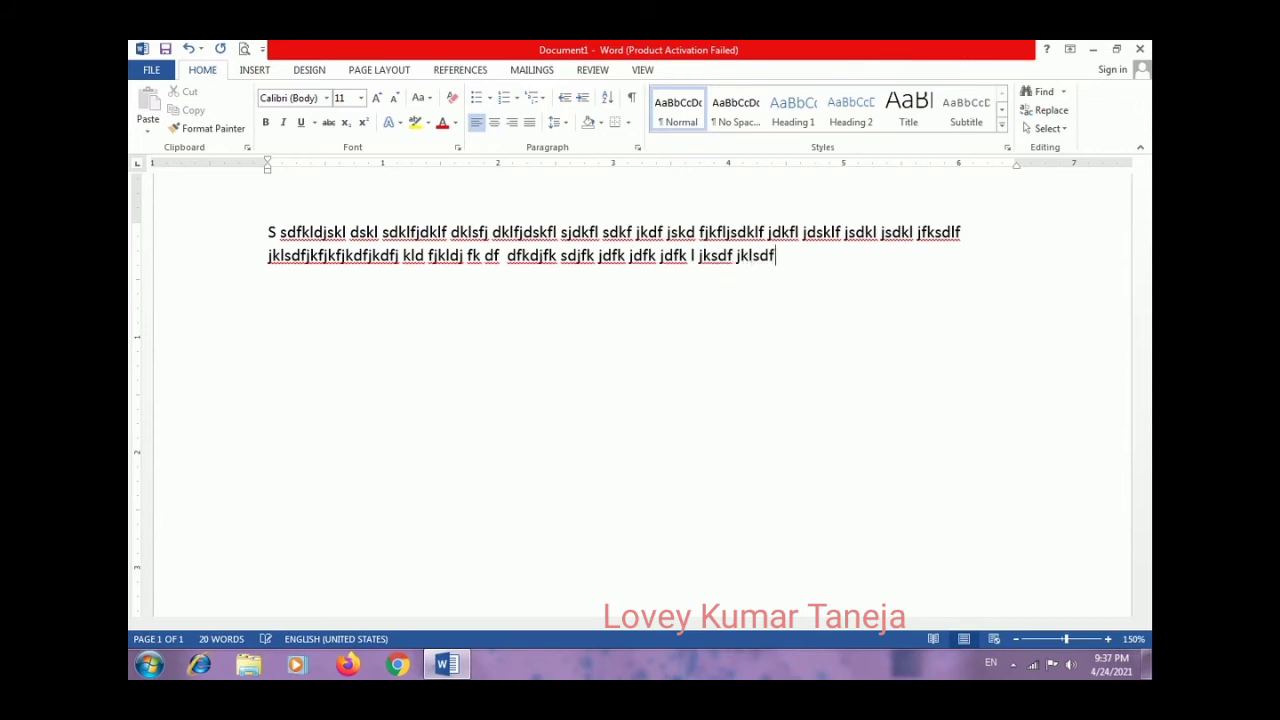
text( jklsdf jkl sfdklj sdfkl jkfl jkdlf jkdlf)
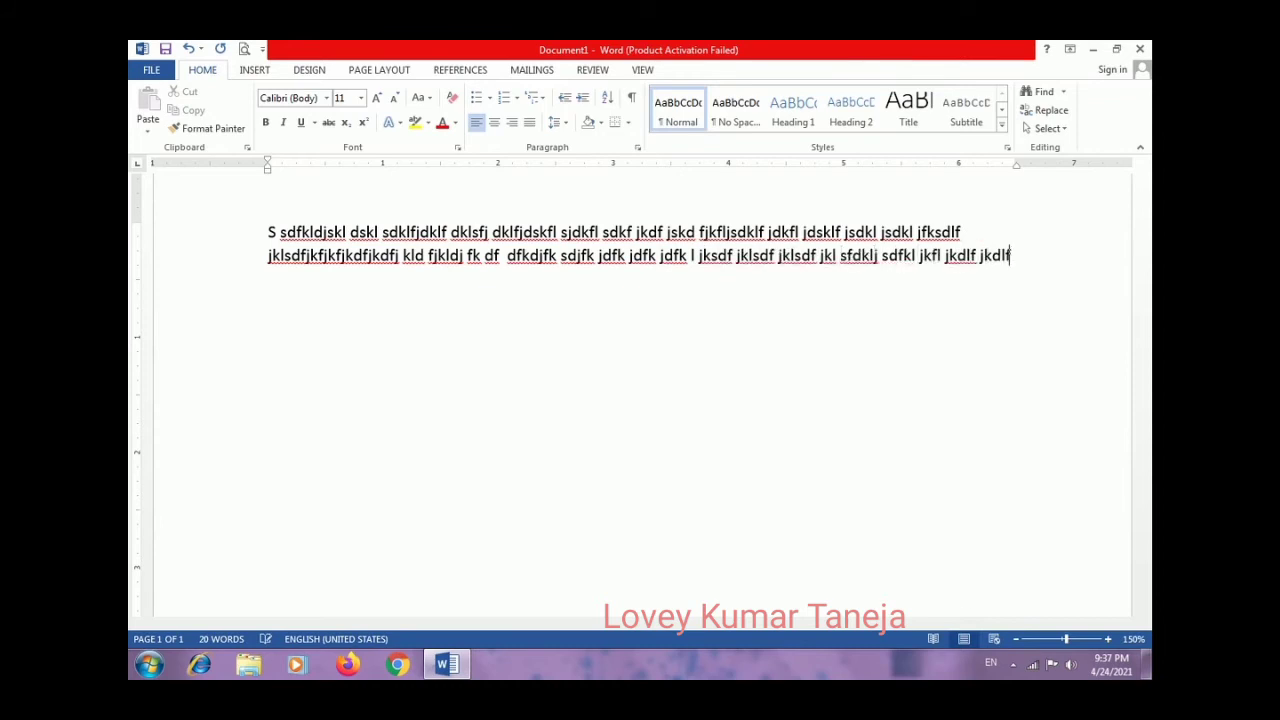
text( jkld jkldf jklfj kldjf klsdf jkldf jklsdfj)
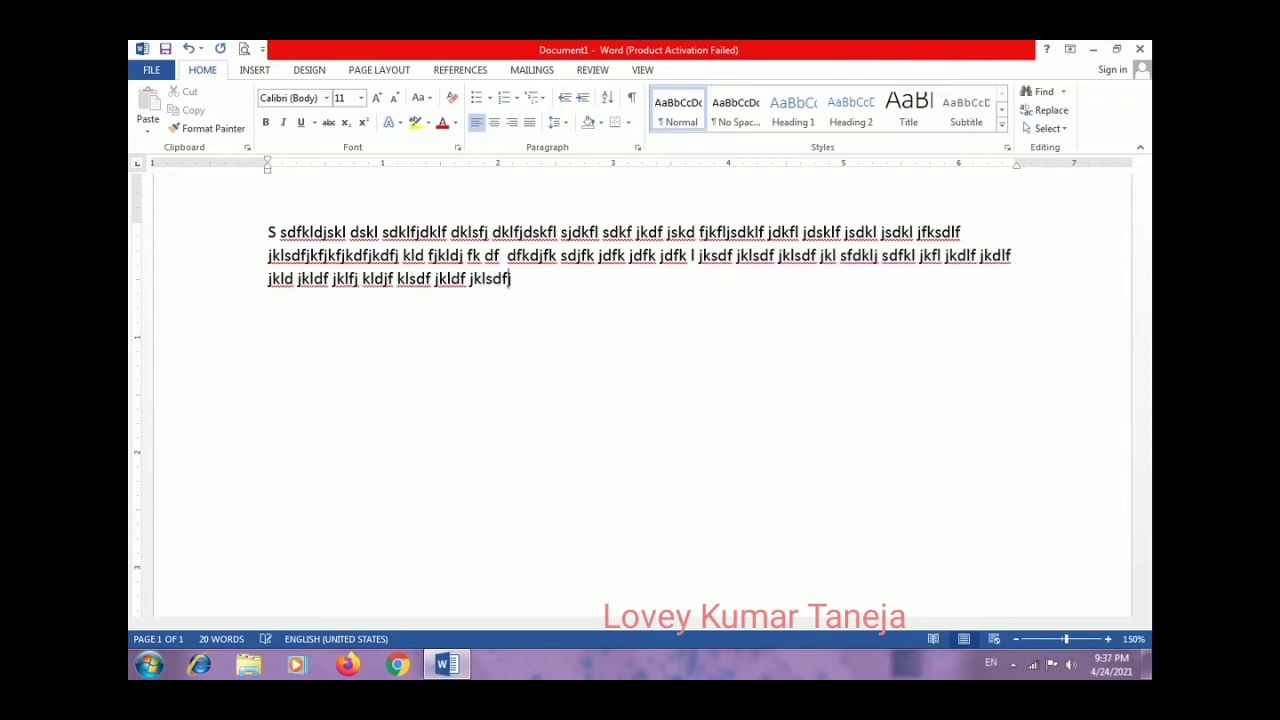
text(ksdlfjkdlfj klsdfj kldfjkdlsjf klsdfj kl)
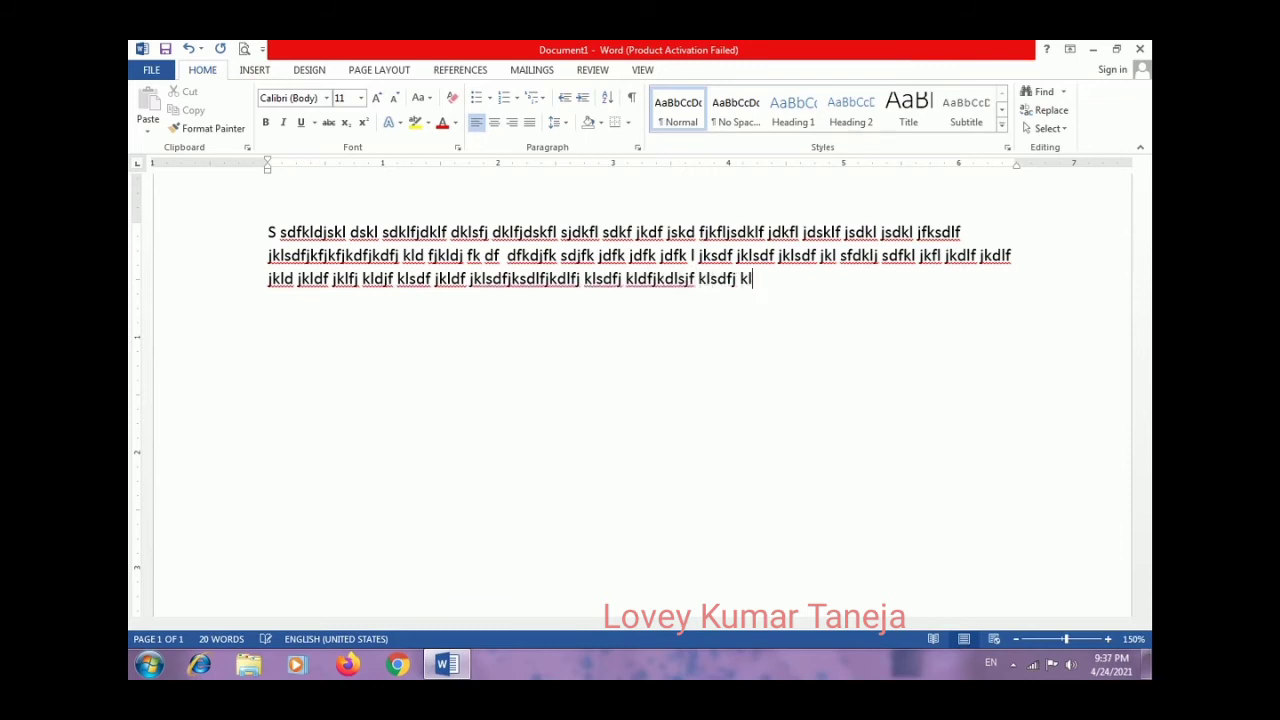
text(sdf jkdsfj kdsfj ksd jklsdf jkljf kjk)
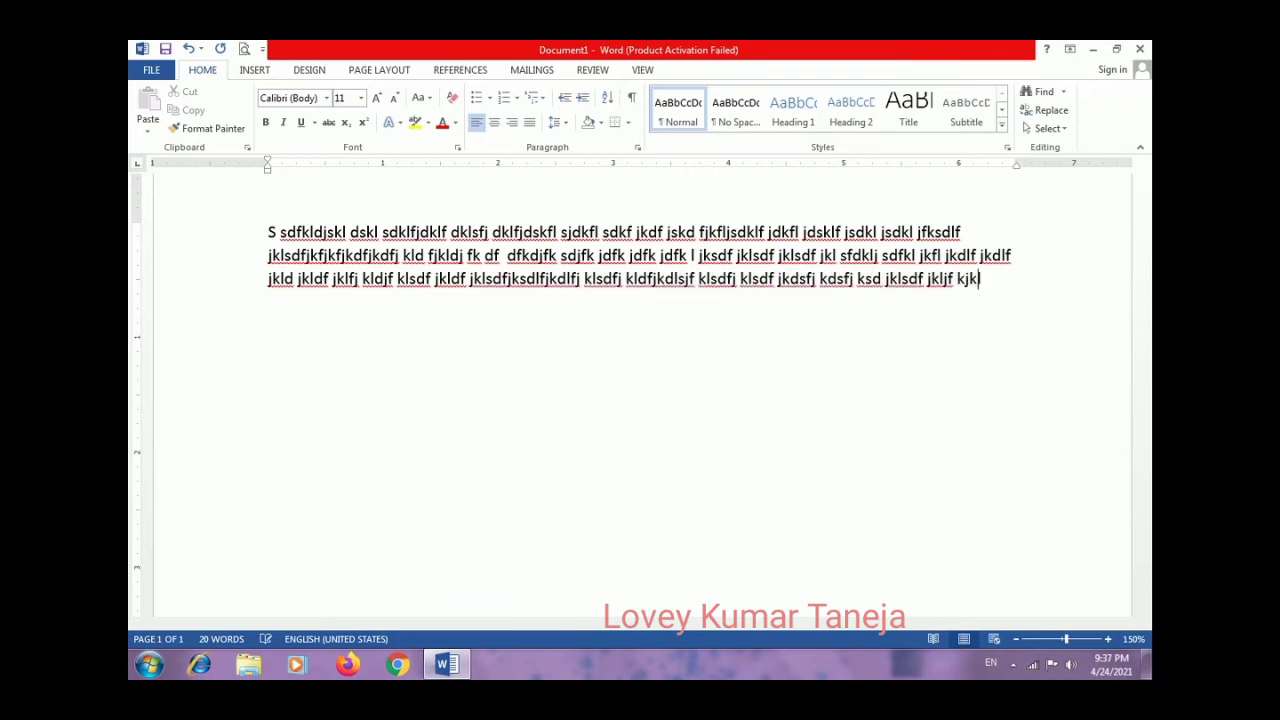
text(lfj dfkkldf jklsdfj kldf jkldf jkdf)
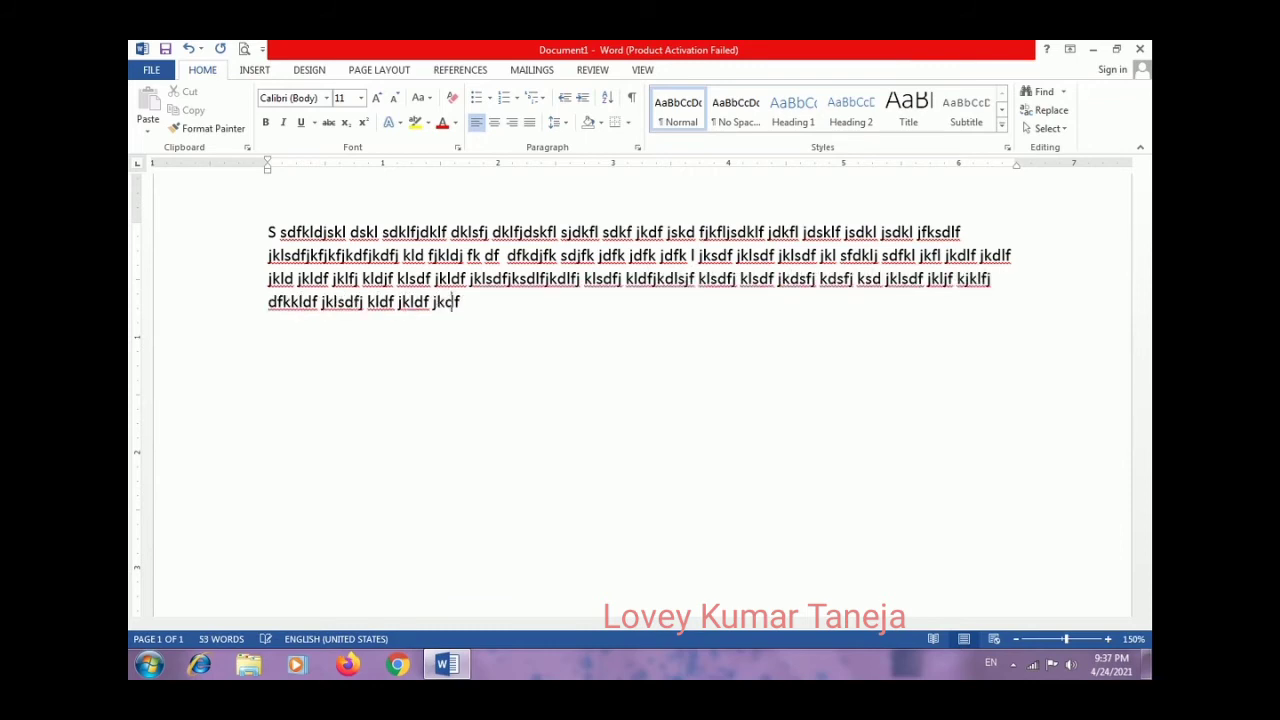
text( jkl fjksdlj kljf sdkl jfklds jfklsdf)
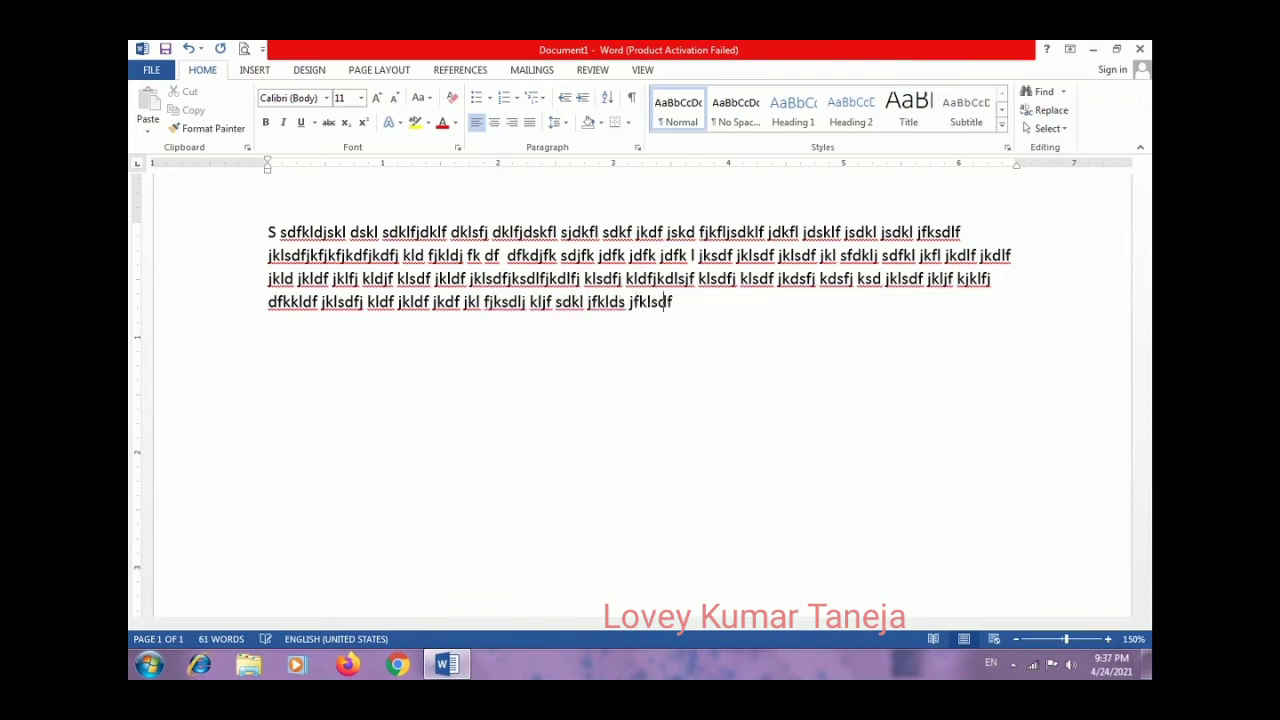
text( jkldf jkl jfkl jsdfkjsdfk jdfk)
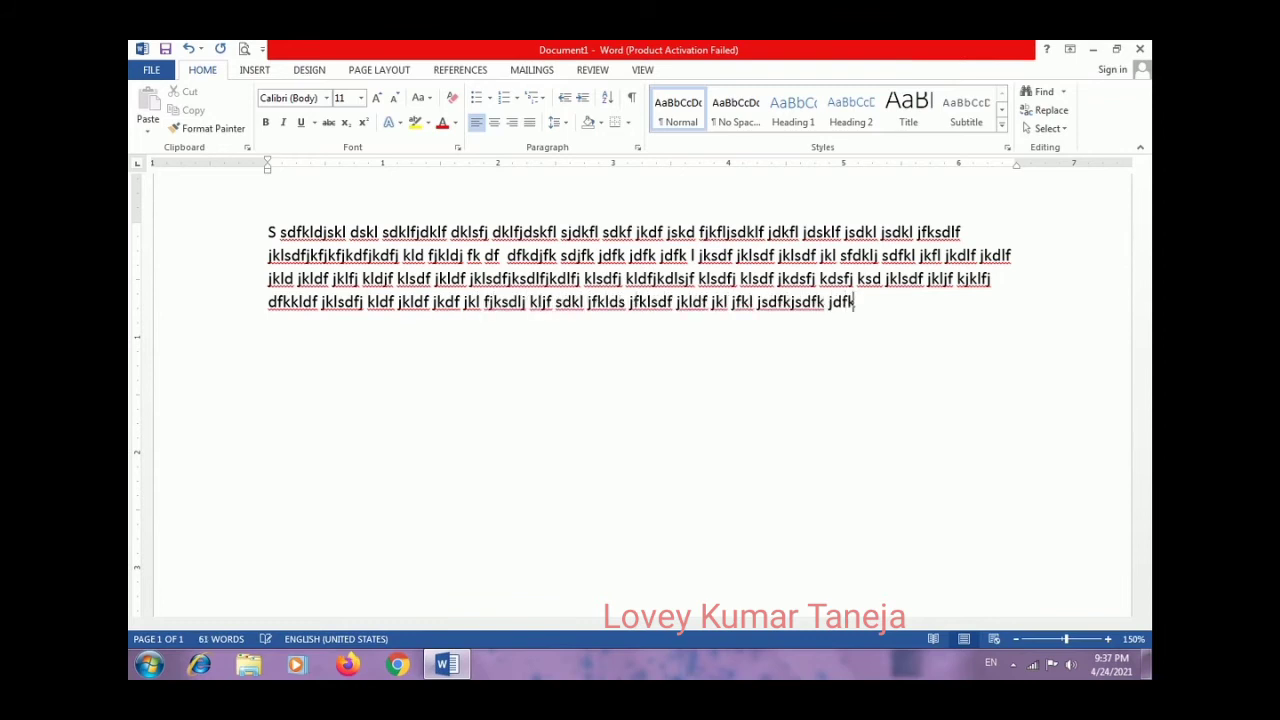
text( jdfskl jdkslf jdkslf jklsdf jksldf jsklf)
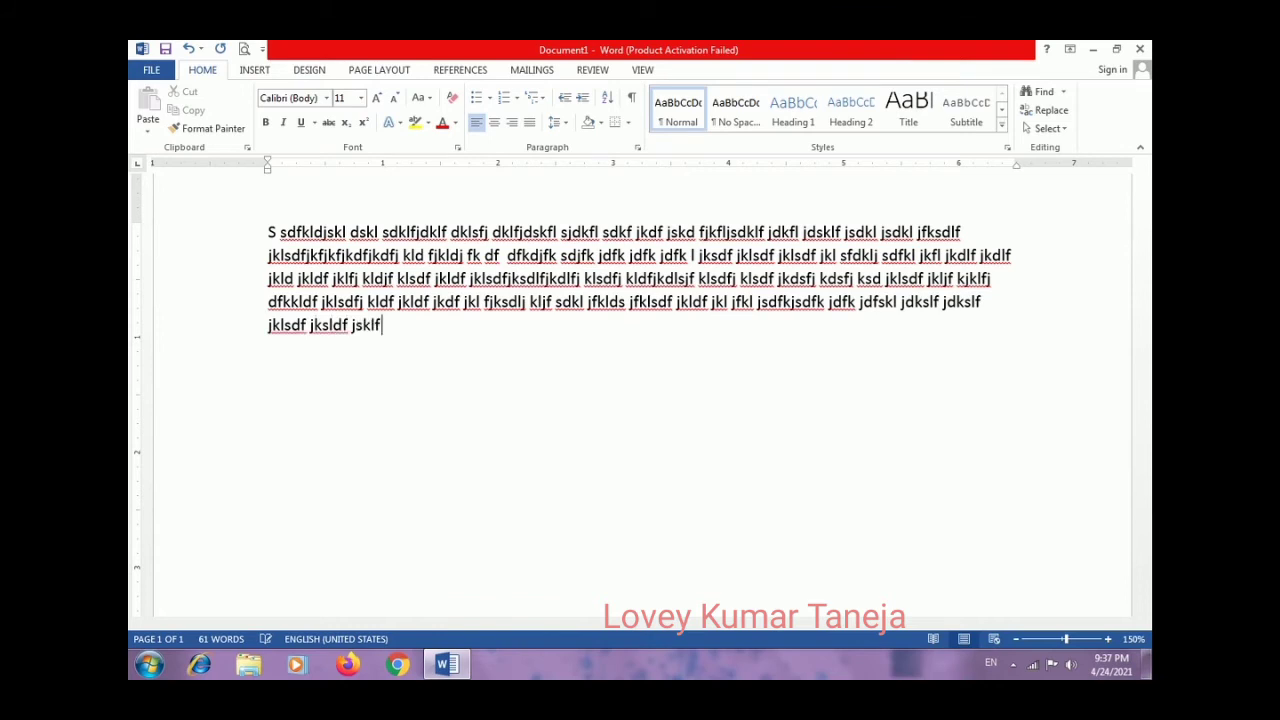
text( jksld fjkld fjkl jklsd jfklsd jfkld sjfkld j)
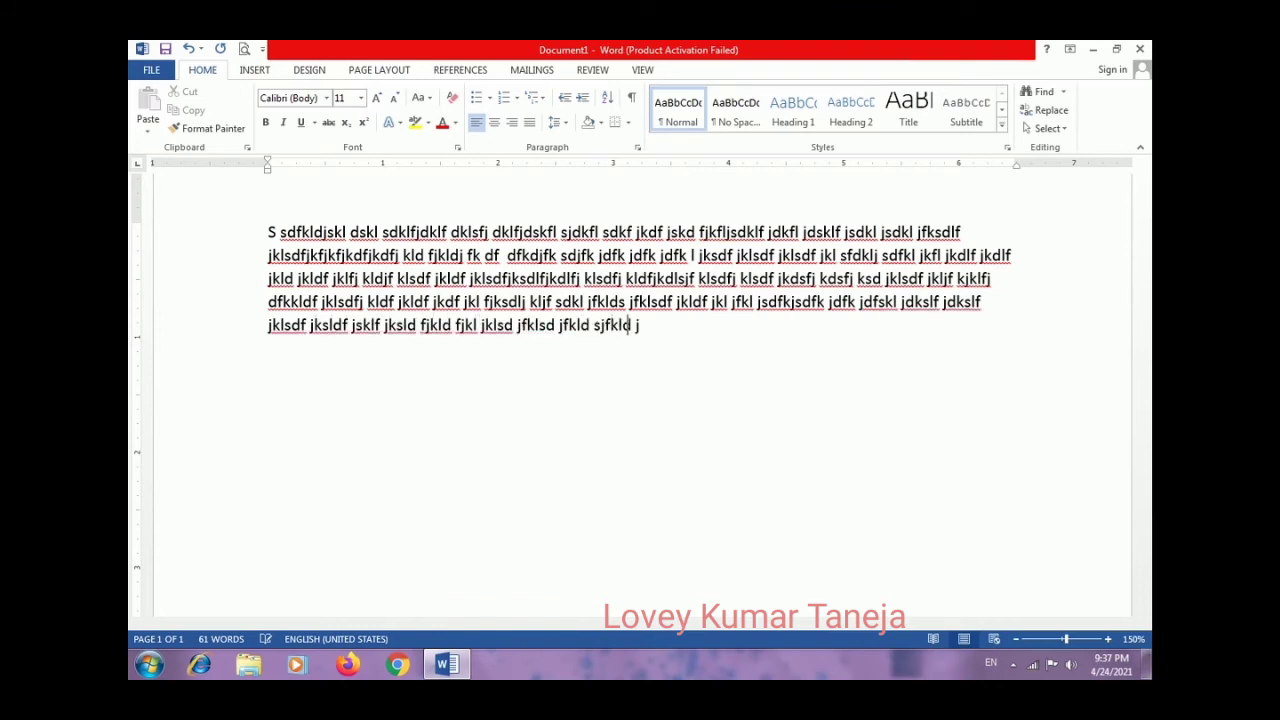
text(fkl dfjklsd fjklsd jfkld jfklj sdkjfsdk)
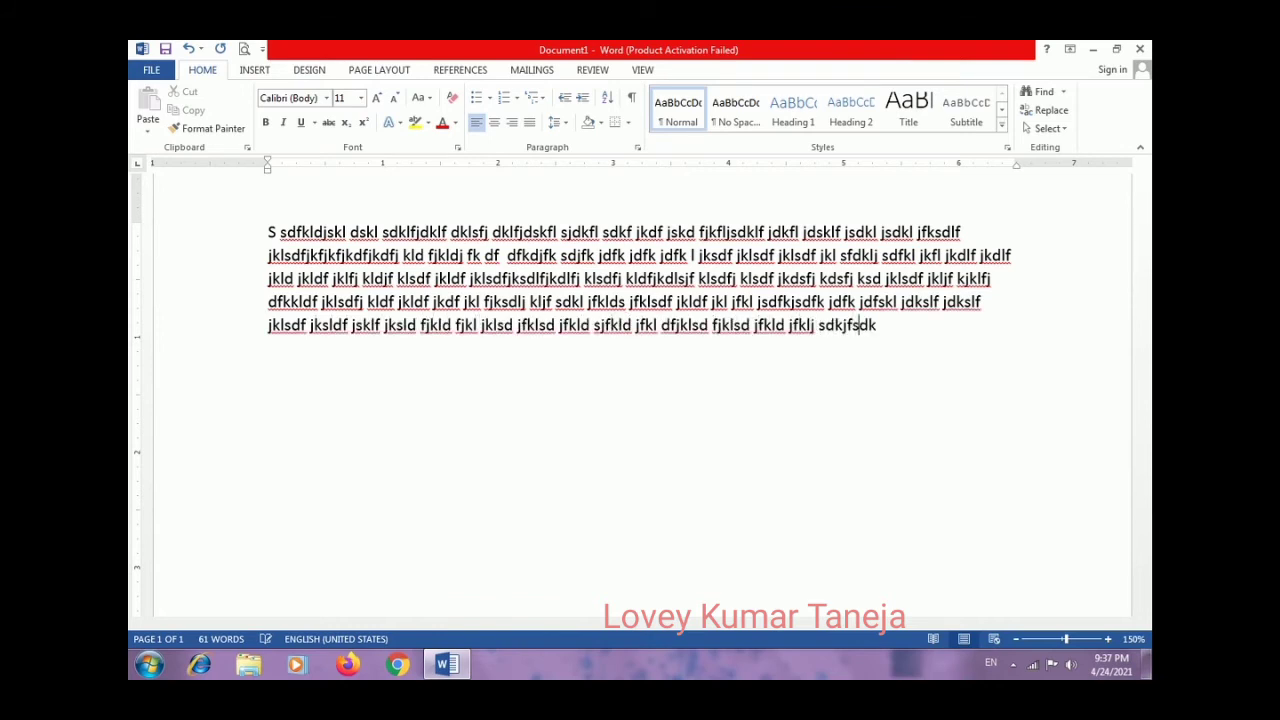
text(l jfkld jfklsdjf kdjsfkl jsdklfjd skl fjkdlf jkdlsjf ksdf jkls)
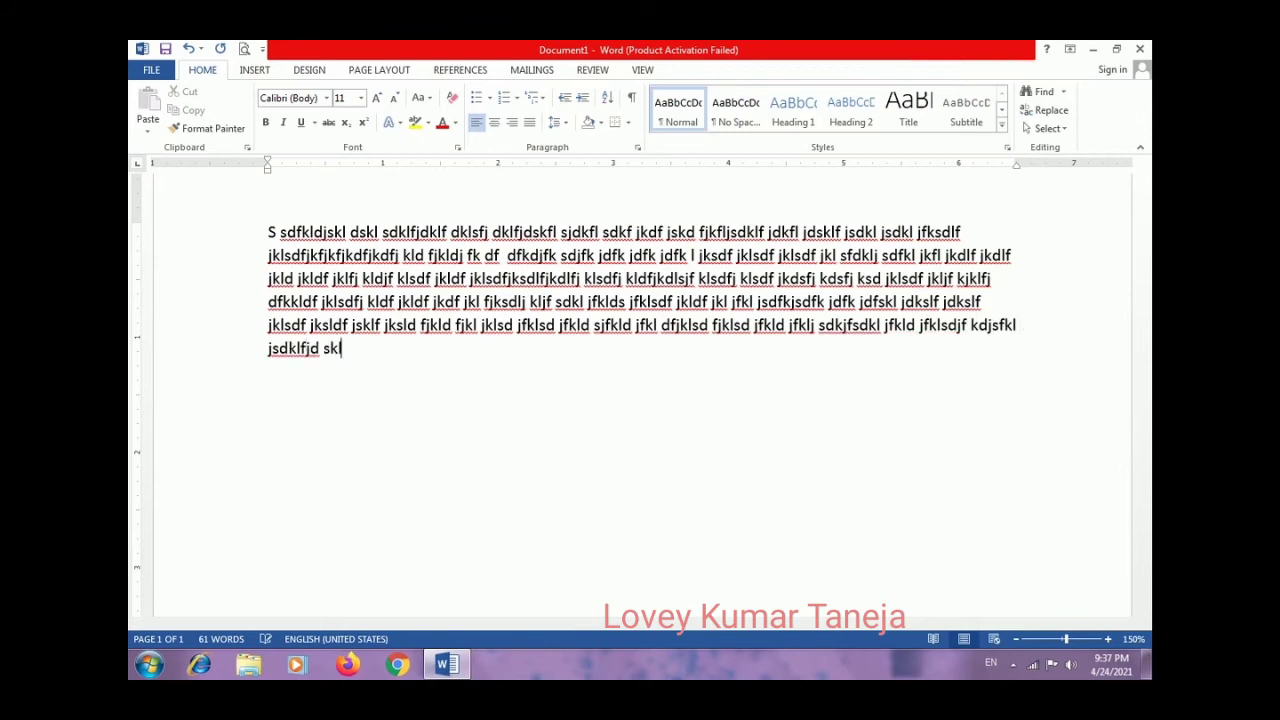
text(df jkdf)
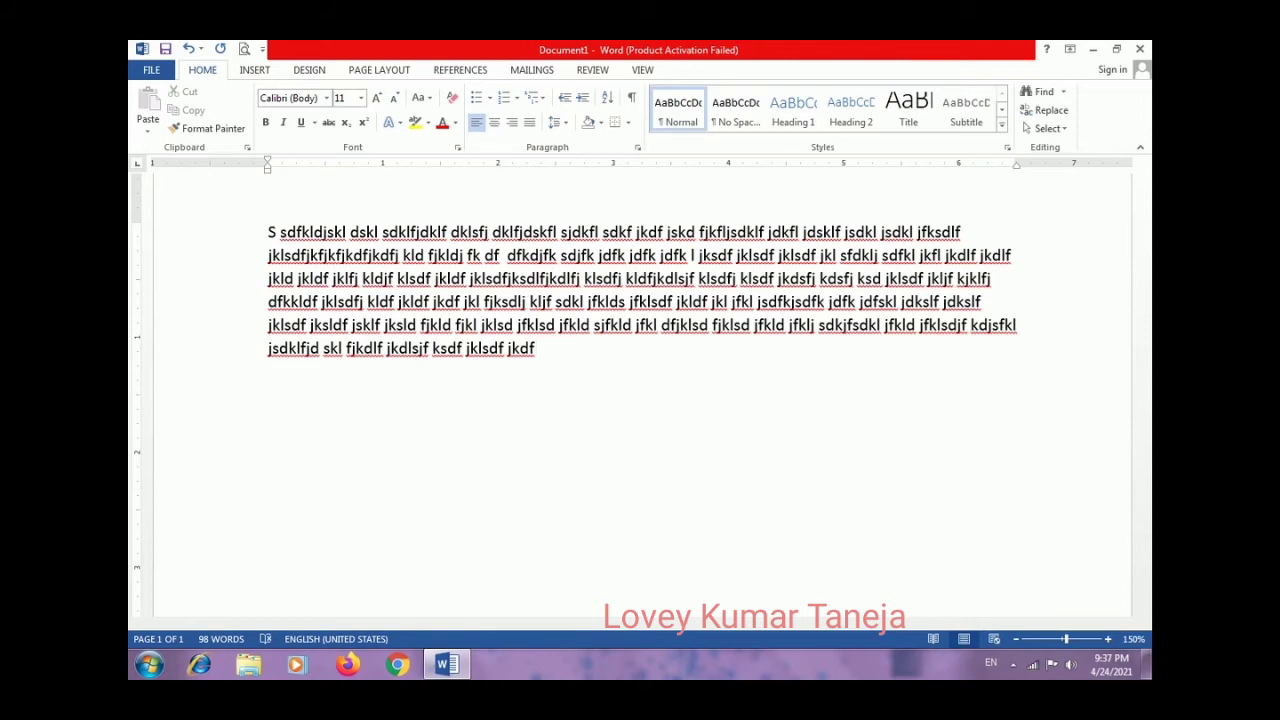
- Apply right, centre and justified alignment in turn to the long paragraph beginning "S sdfkldjskl"
click(514, 121)
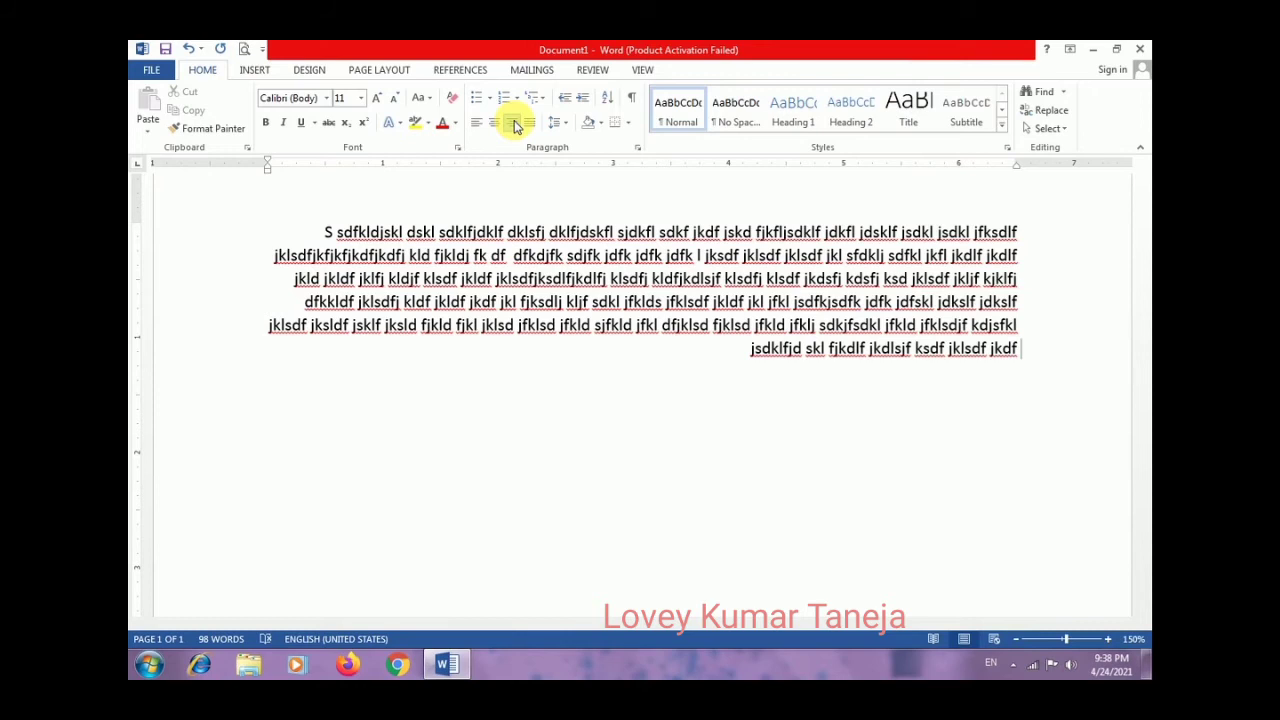
click(495, 123)
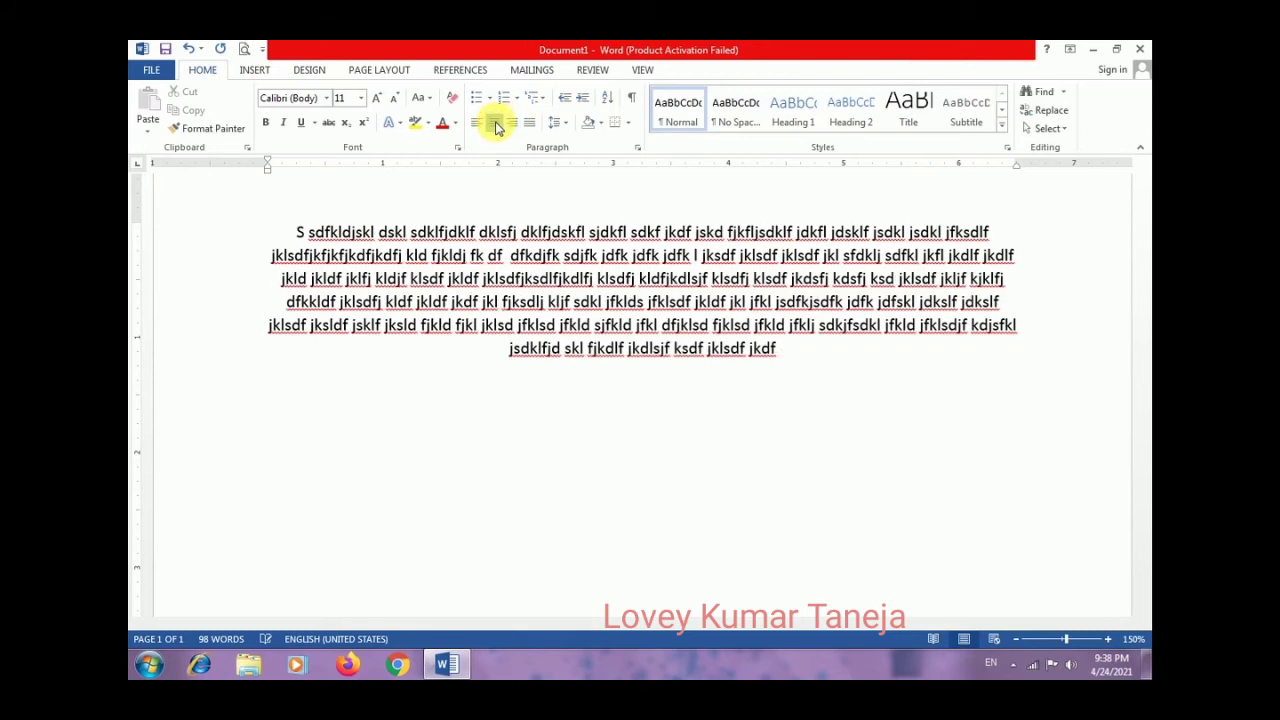
click(495, 125)
click(497, 125)
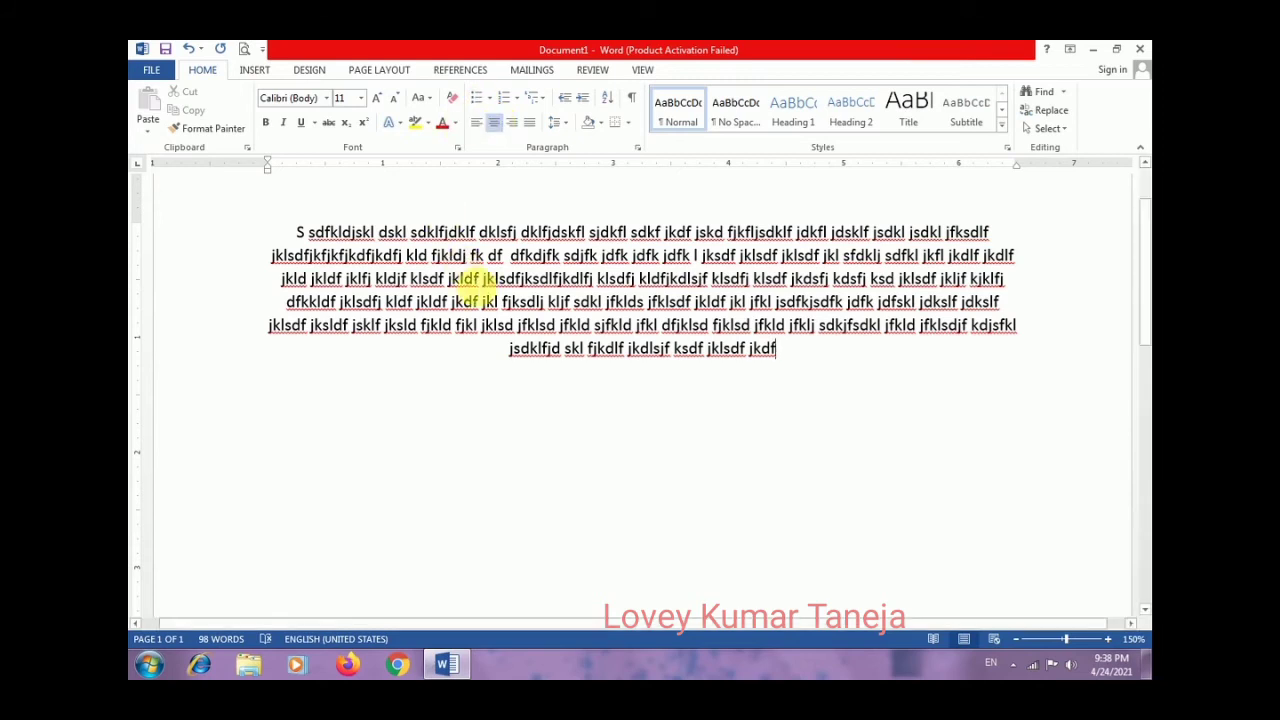
click(495, 283)
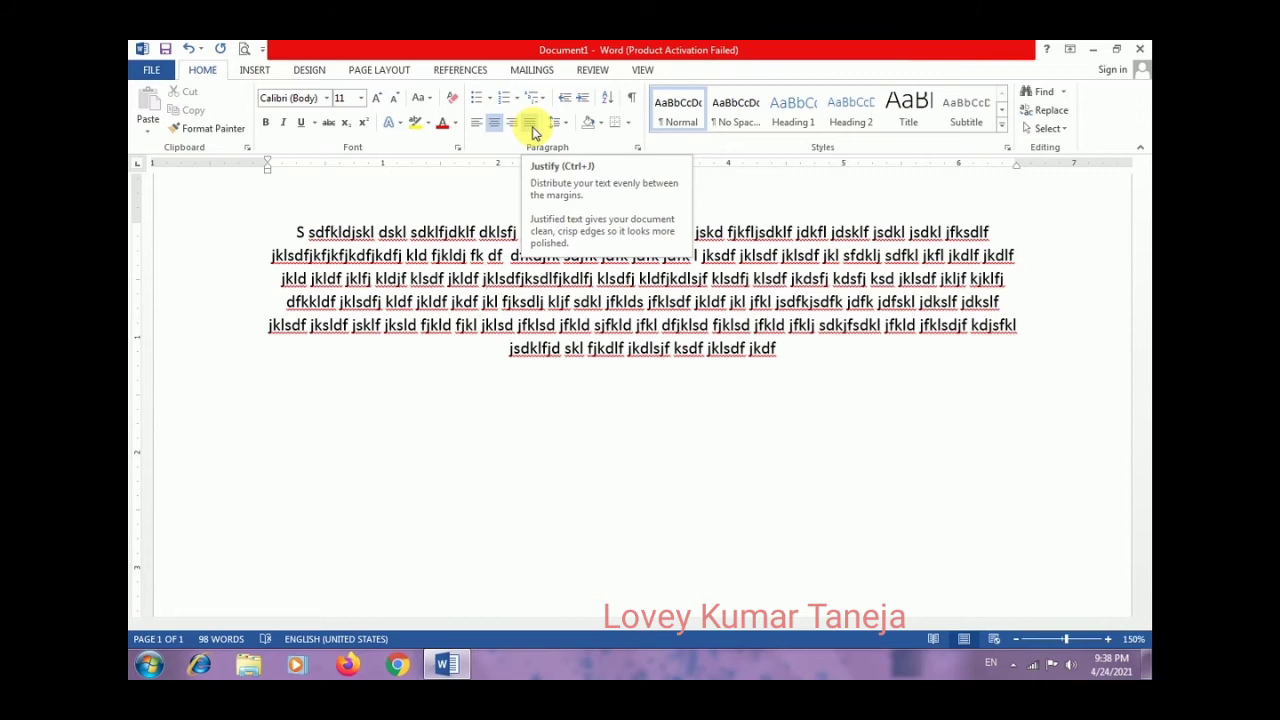
click(530, 123)
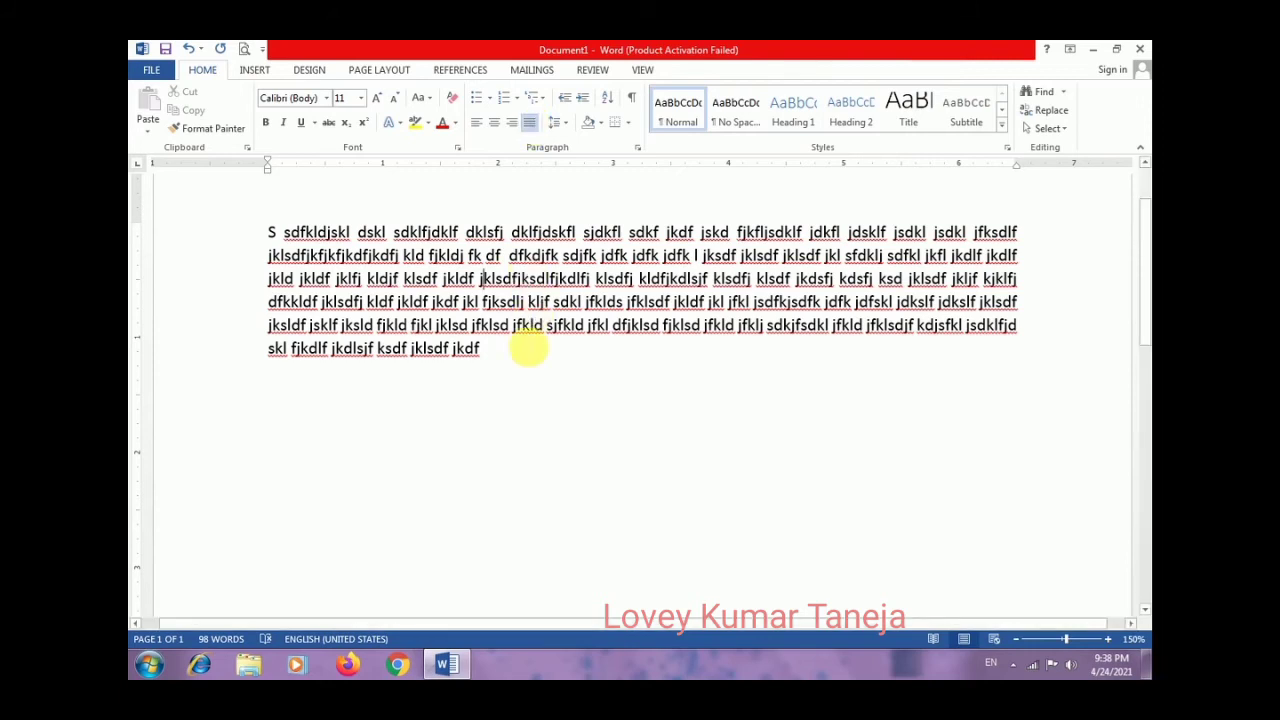
- Add four short filler lines as separate paragraphs below the justified paragraph, beginning "Jsdkl;f", "Sklfs", "Kdf" and "Klsdf"
click(525, 380)
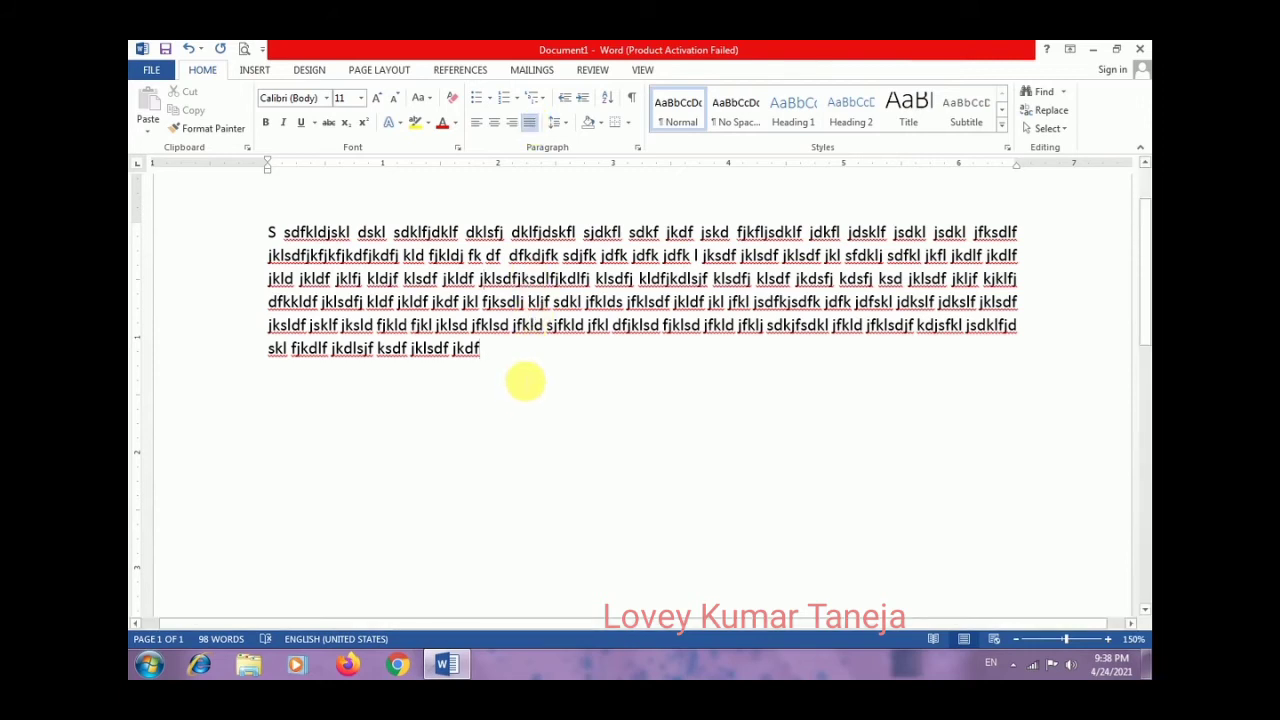
key(Return)
text(Jsdkl;)
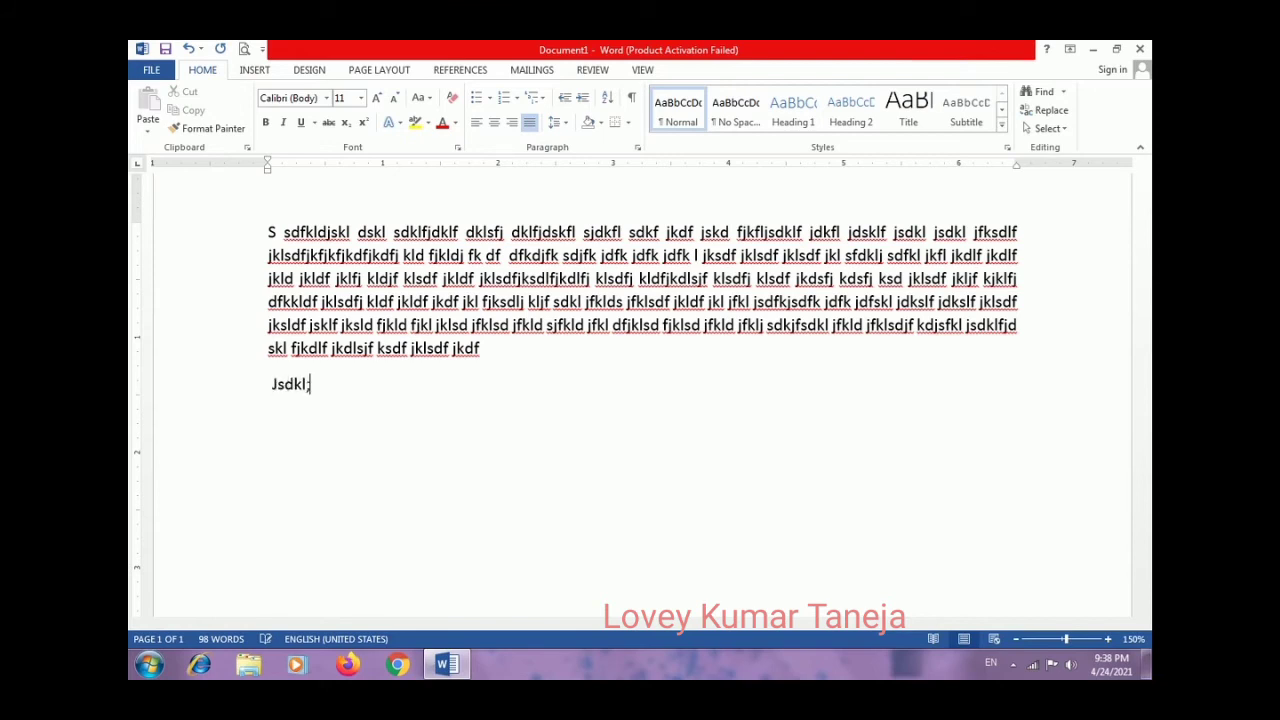
text(f jdsklf jsdklfj sdkl;f jsdkl;f jsdklf jsdklf jsdklf jsdkl;f jsdkl;f jsdklf jsdklf jsdklf)
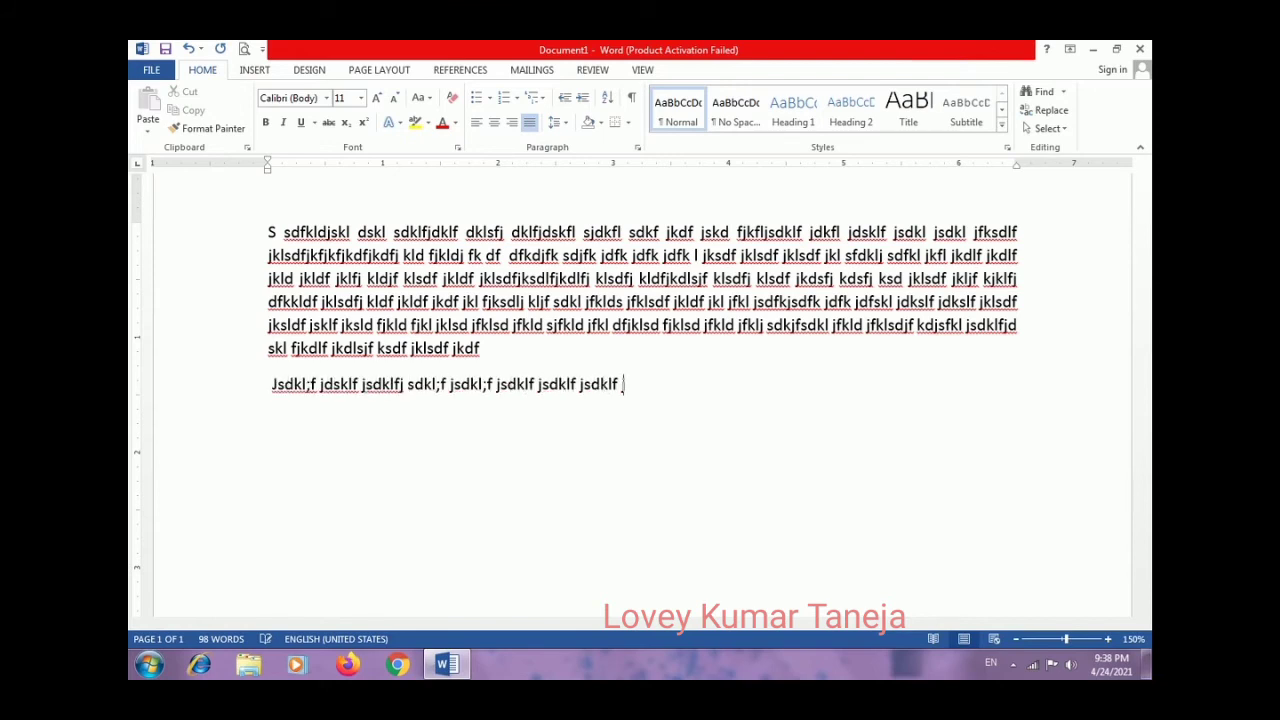
key(Return)
text(Sklfs jdklf; sdjfkl jsdklf; jdsk)
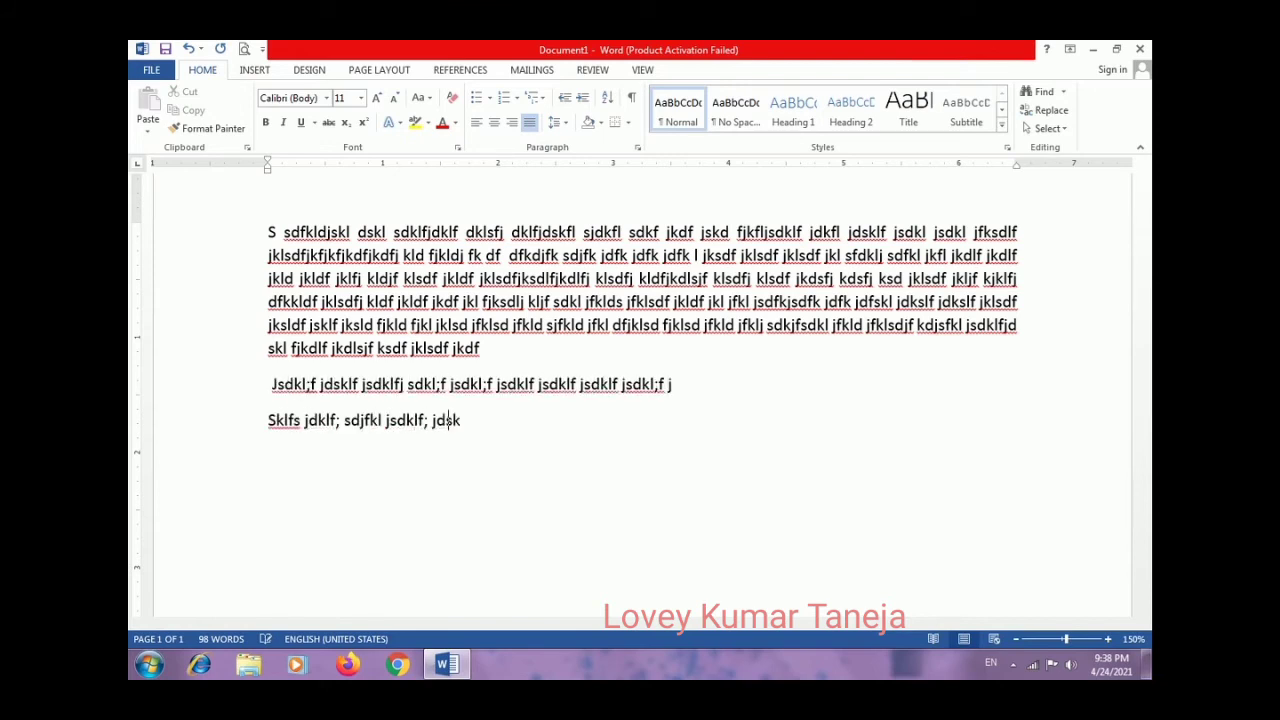
text(lf jsdkl;f jsdklf jsdklf jdkslfj dksfl jsdkl;f jsdklf jsdklf jdkslfj dksfl)
key(Return)
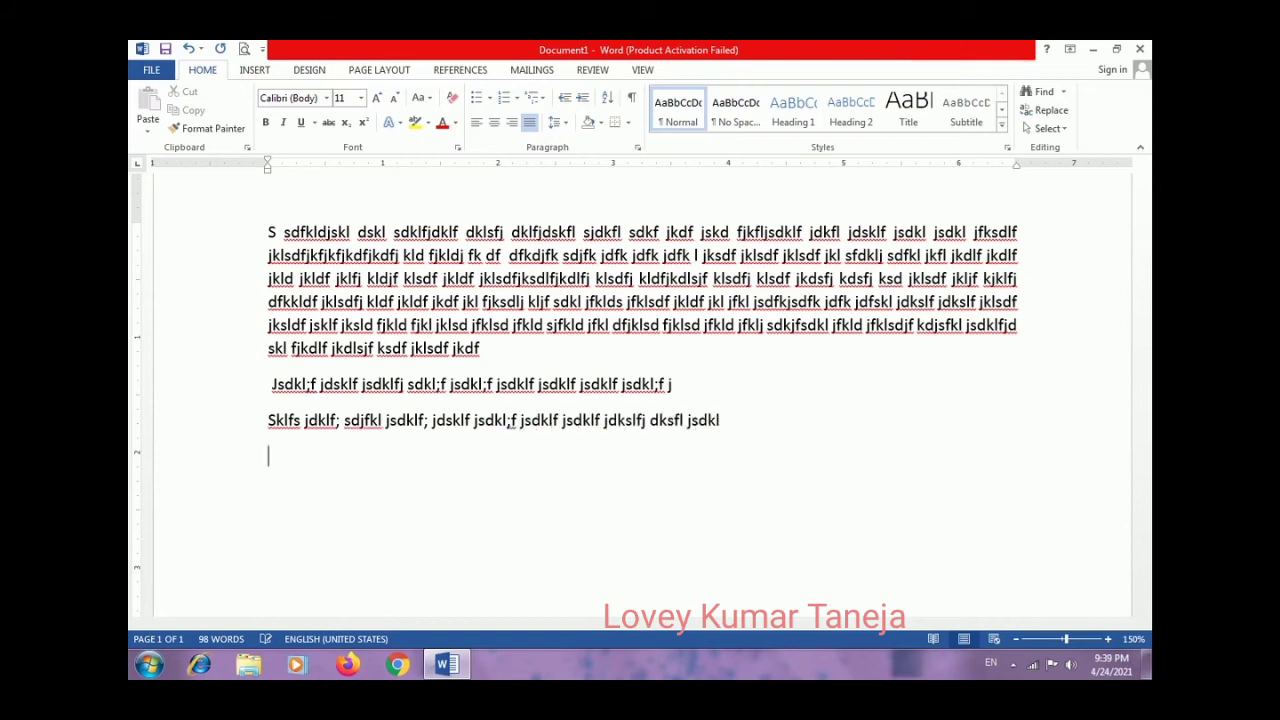
text(Kdf jsdkl;f jsdklf jsdklf jksdl;f jsdkl;f jkl;df jasdklf jd)
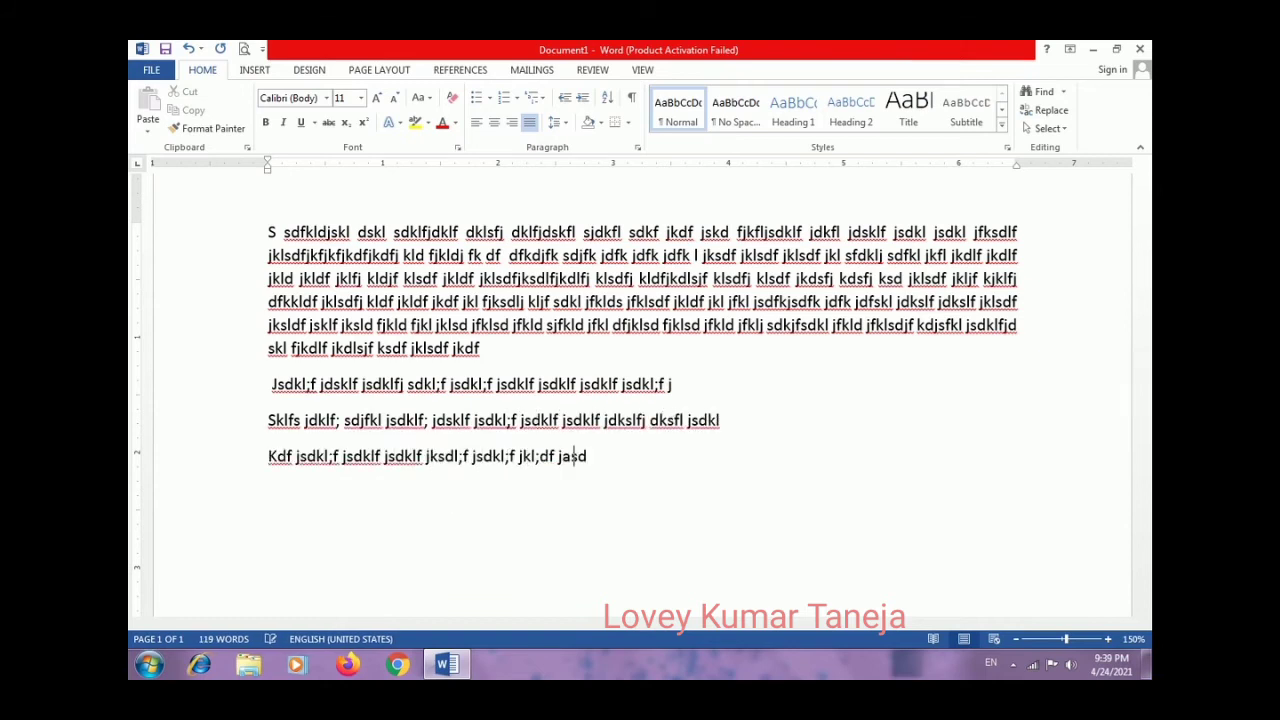
key(Return)
text(Klsdf jklsd;f jskl;dfj skl;dfj skl;adf jksdl;)
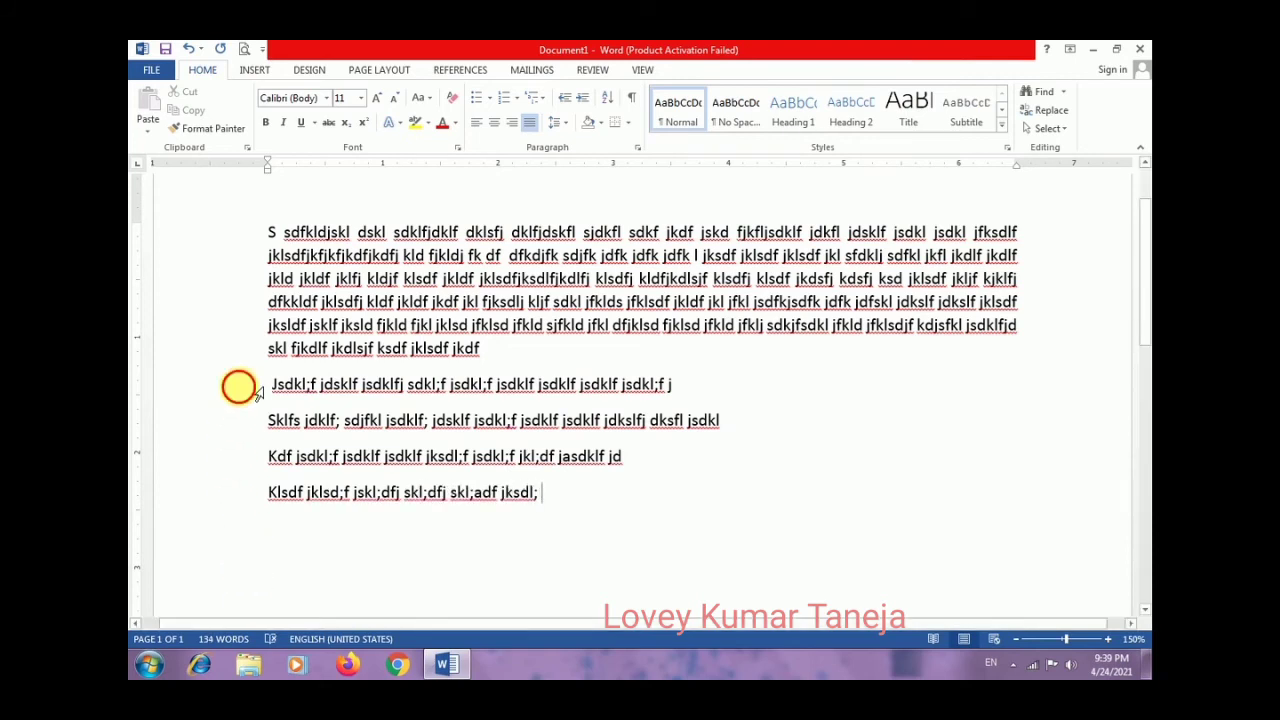
- Select the four short lines, toggle justified alignment on them several times, and return the cursor to the long paragraph
drag(245, 384, 262, 490)
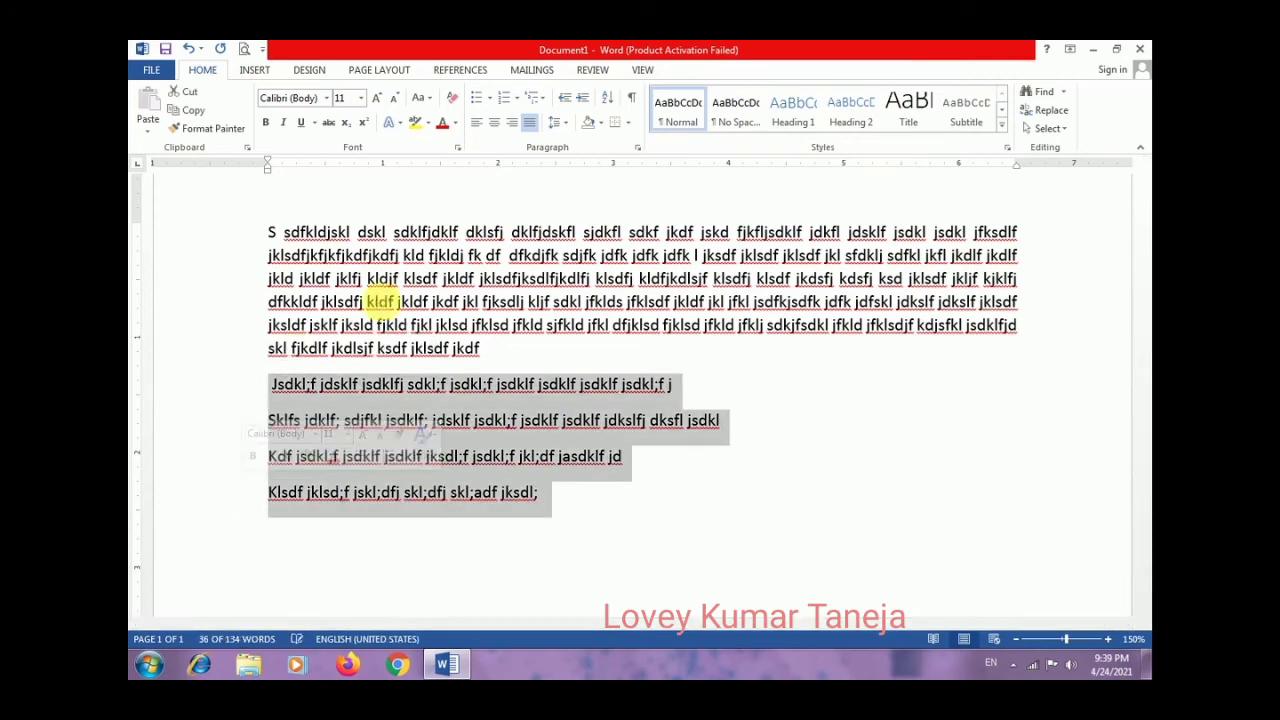
click(530, 126)
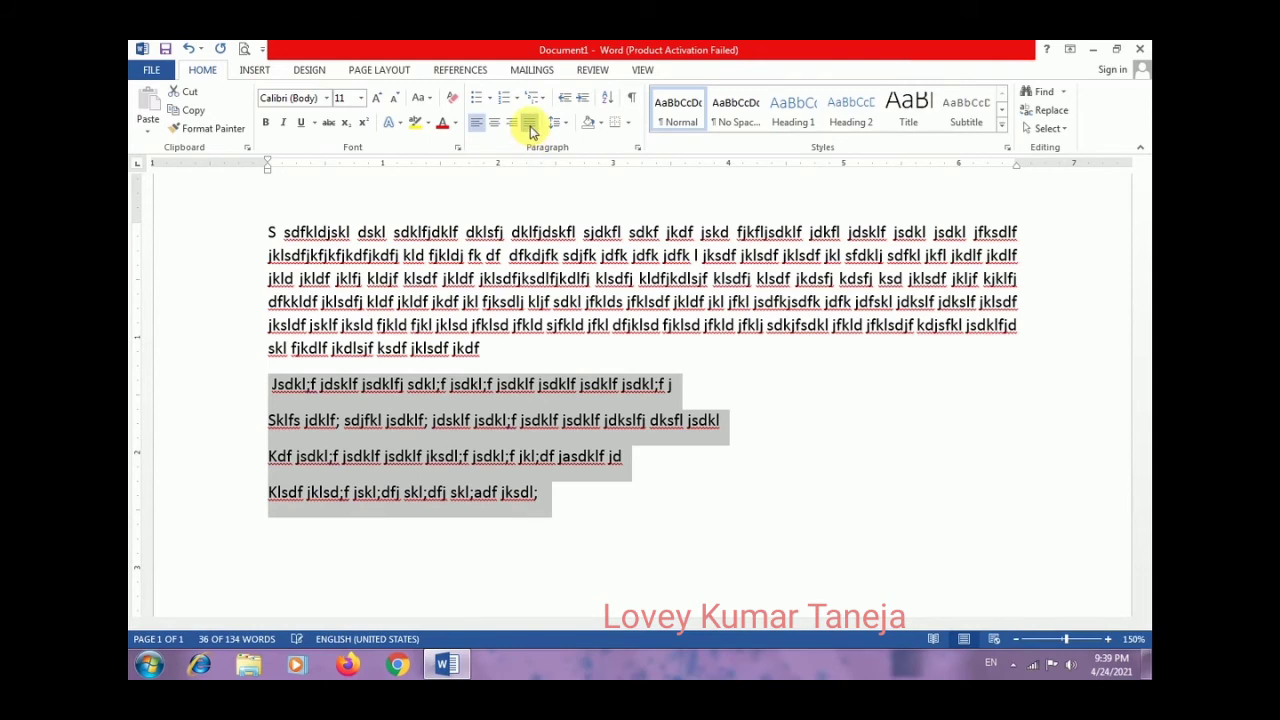
click(530, 126)
click(530, 126)
double_click(500, 302)
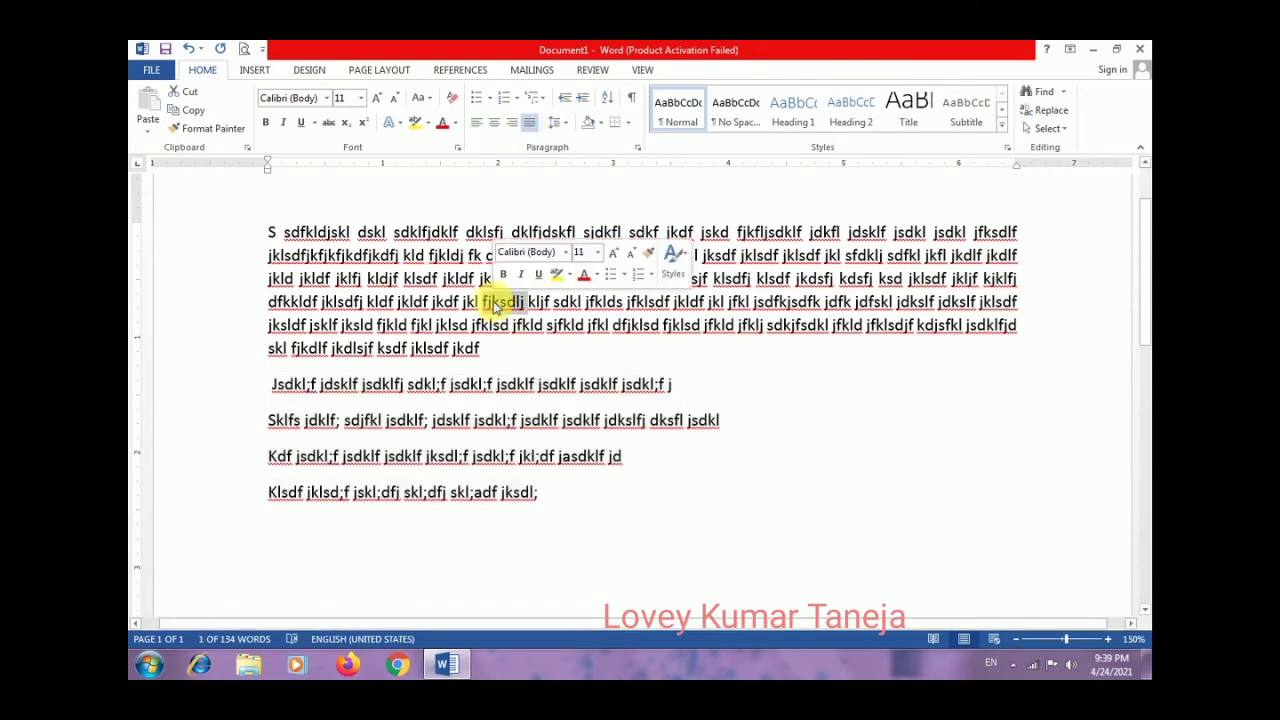
click(496, 306)
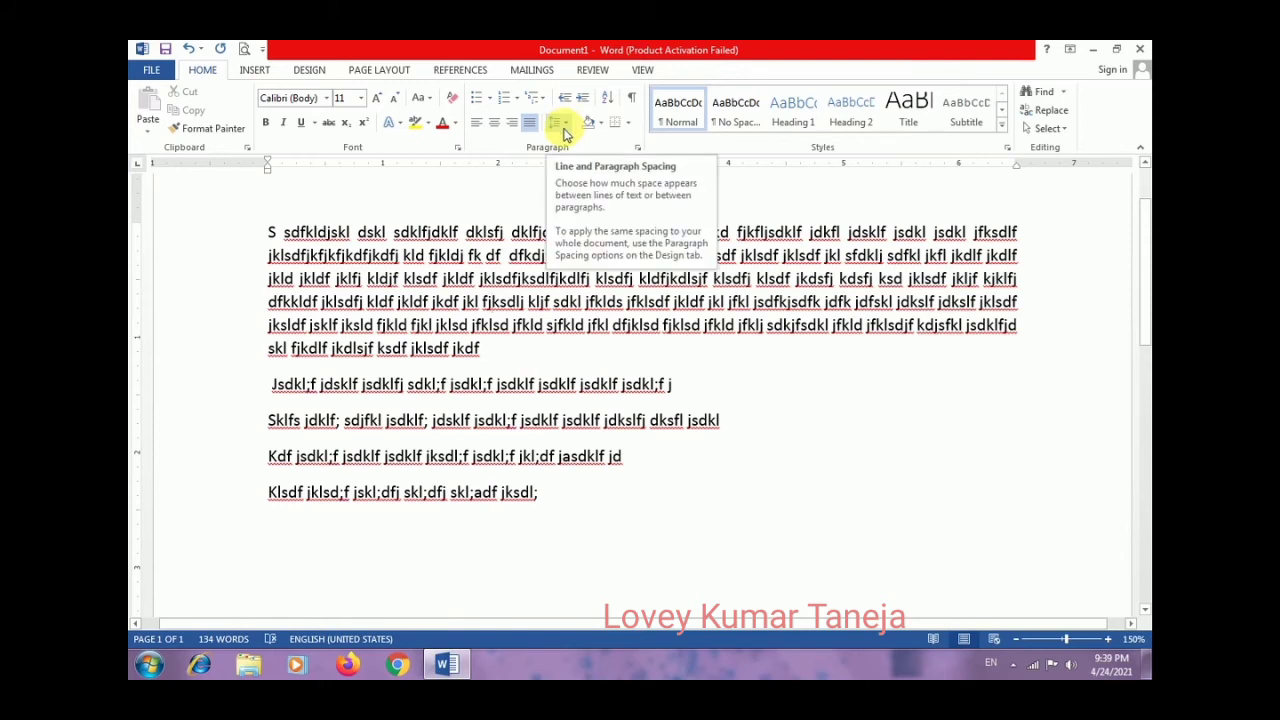
- Set the line spacing of the whole long paragraph beginning "S sdfkldjskl" to 2.0
click(460, 255)
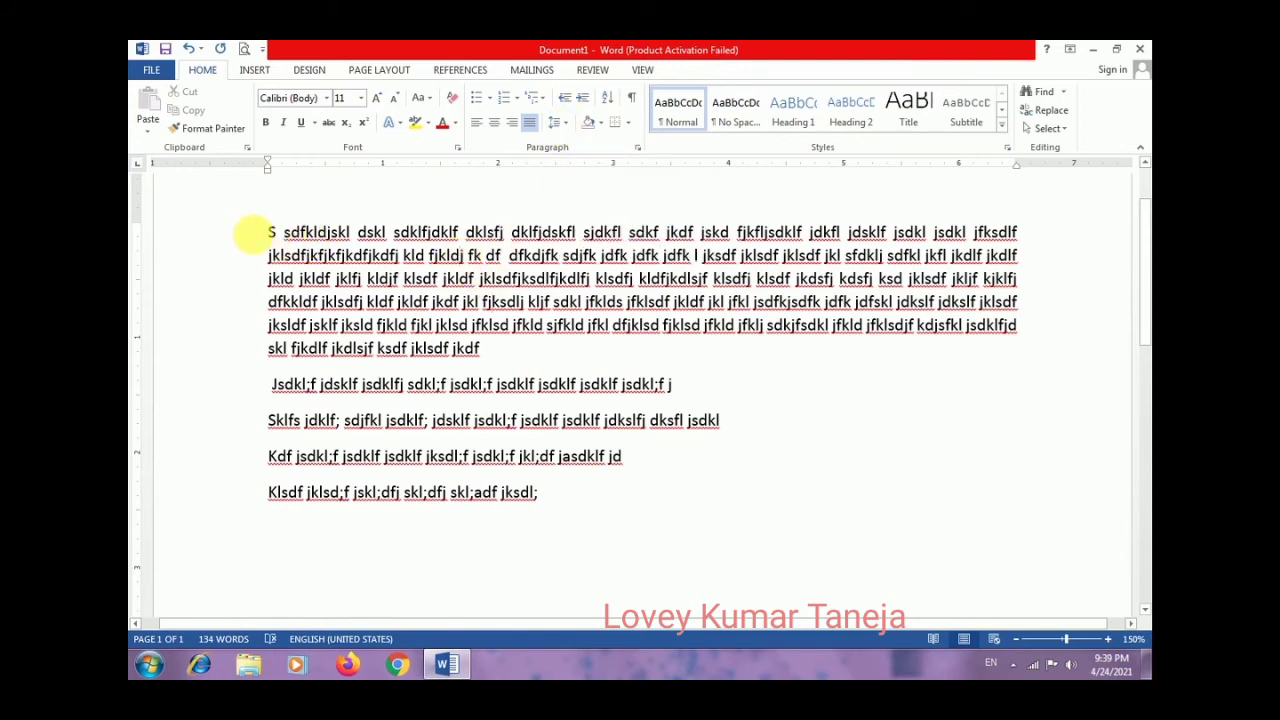
click(262, 233)
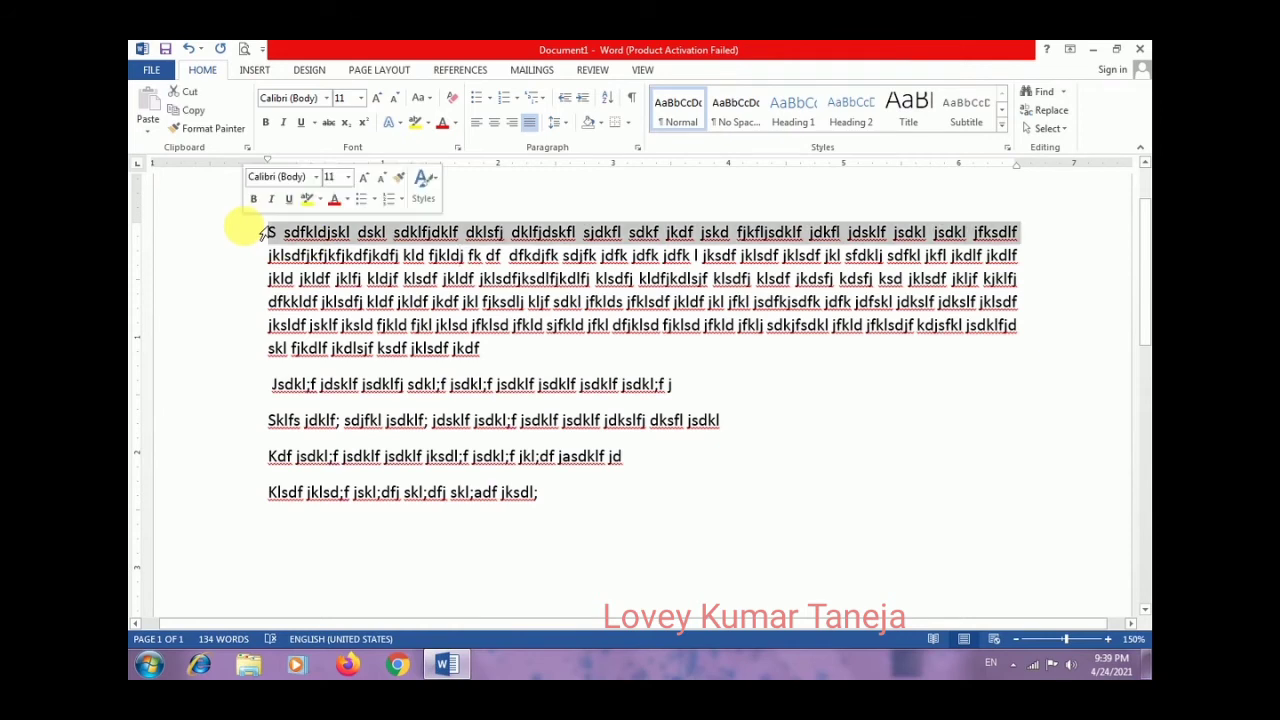
click(252, 279)
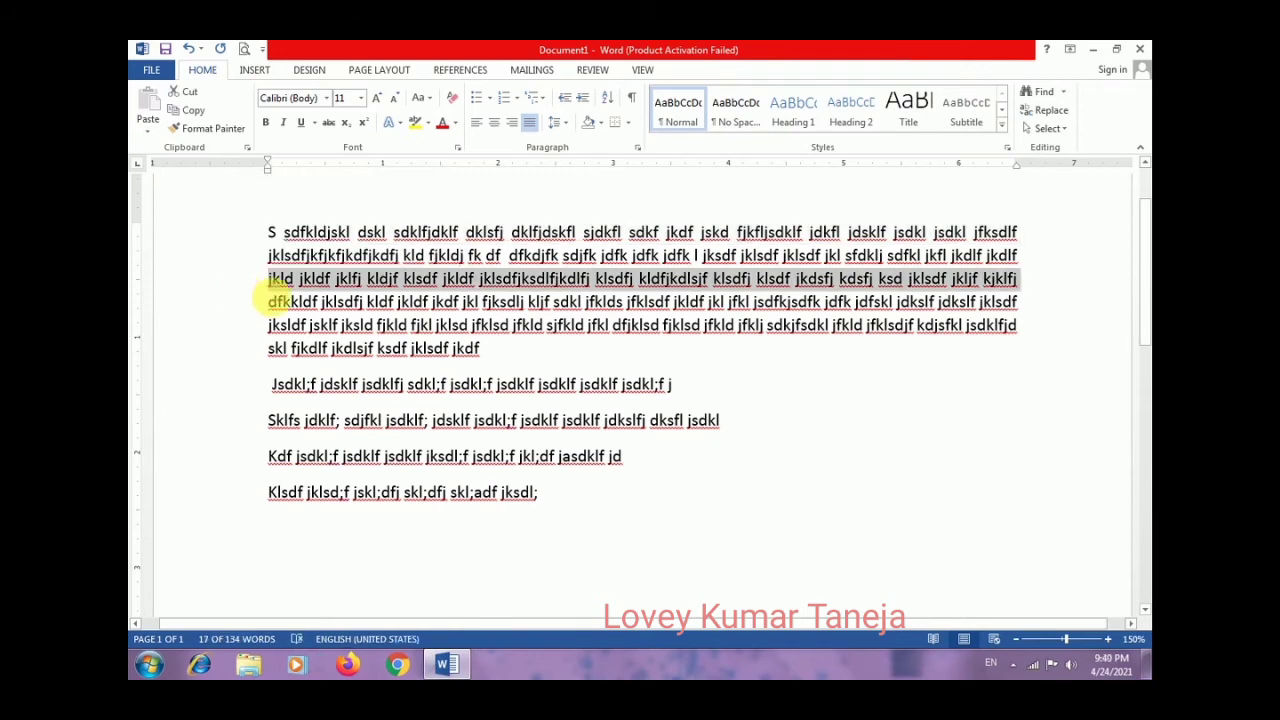
double_click(323, 325)
click(270, 233)
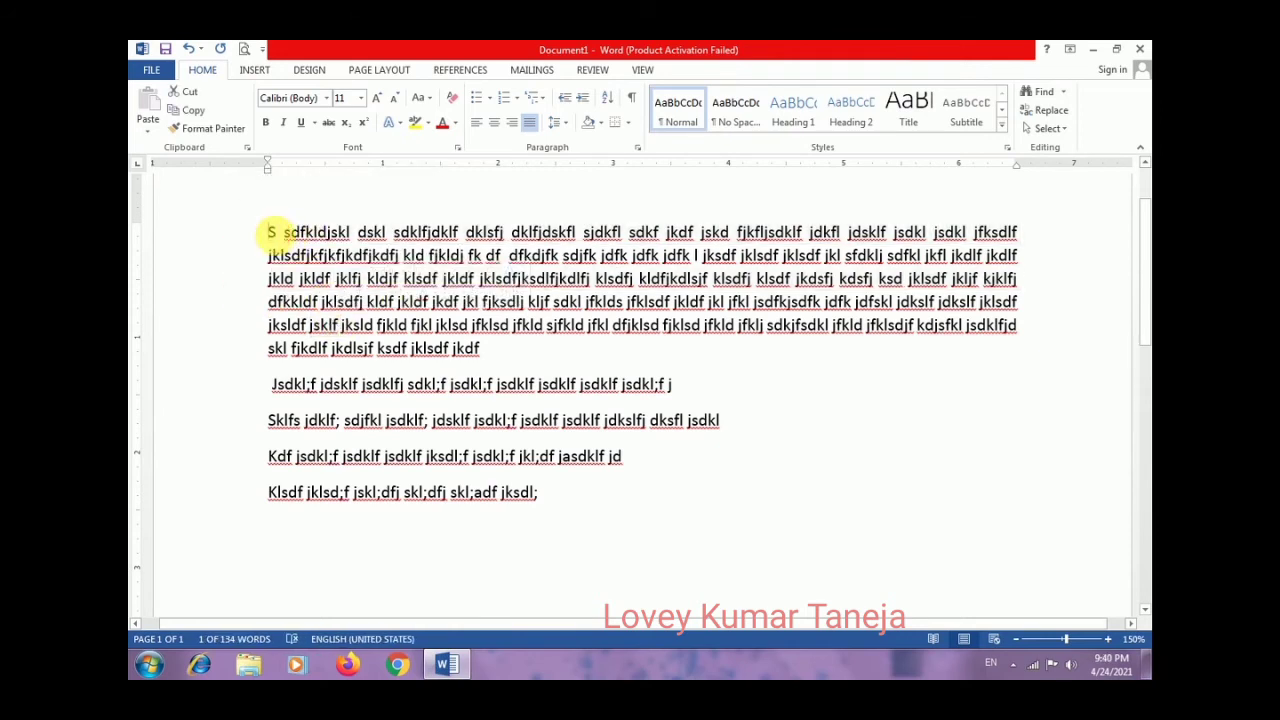
key(shift+Down)
key(shift+Down)
key(shift+Down)
key(shift+Down)
key(shift+Down)
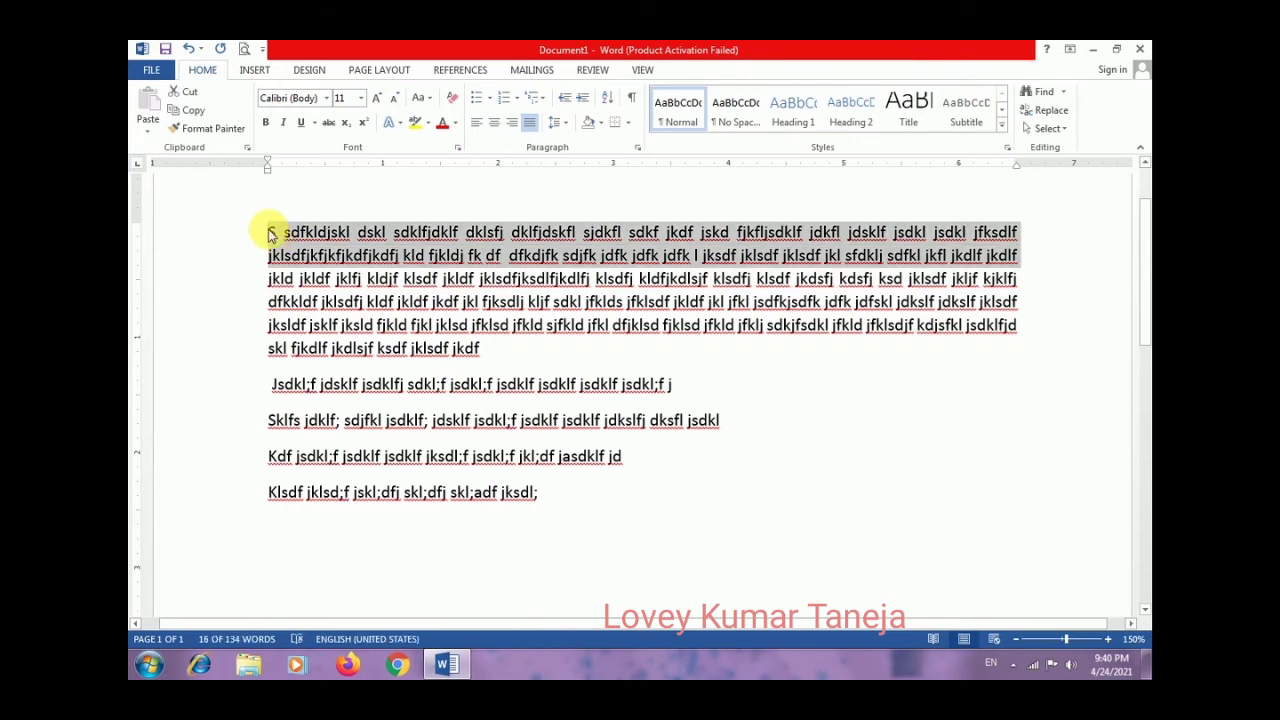
key(shift+Down)
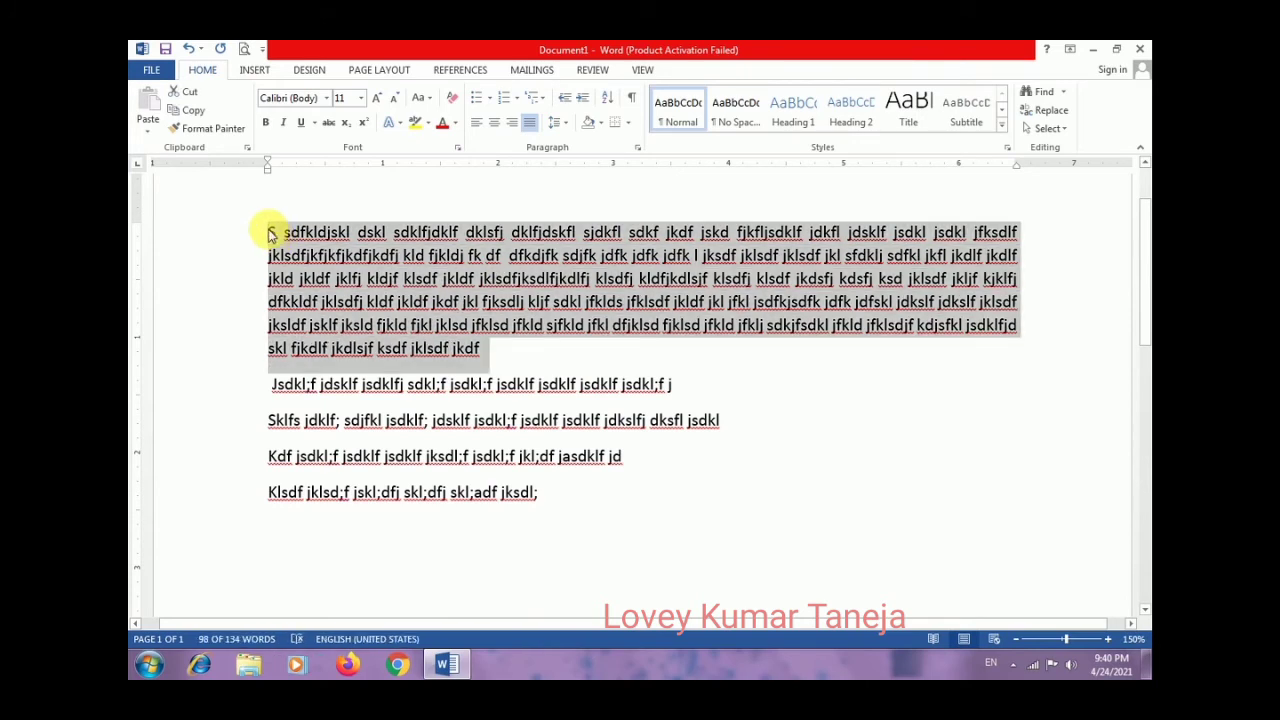
click(556, 122)
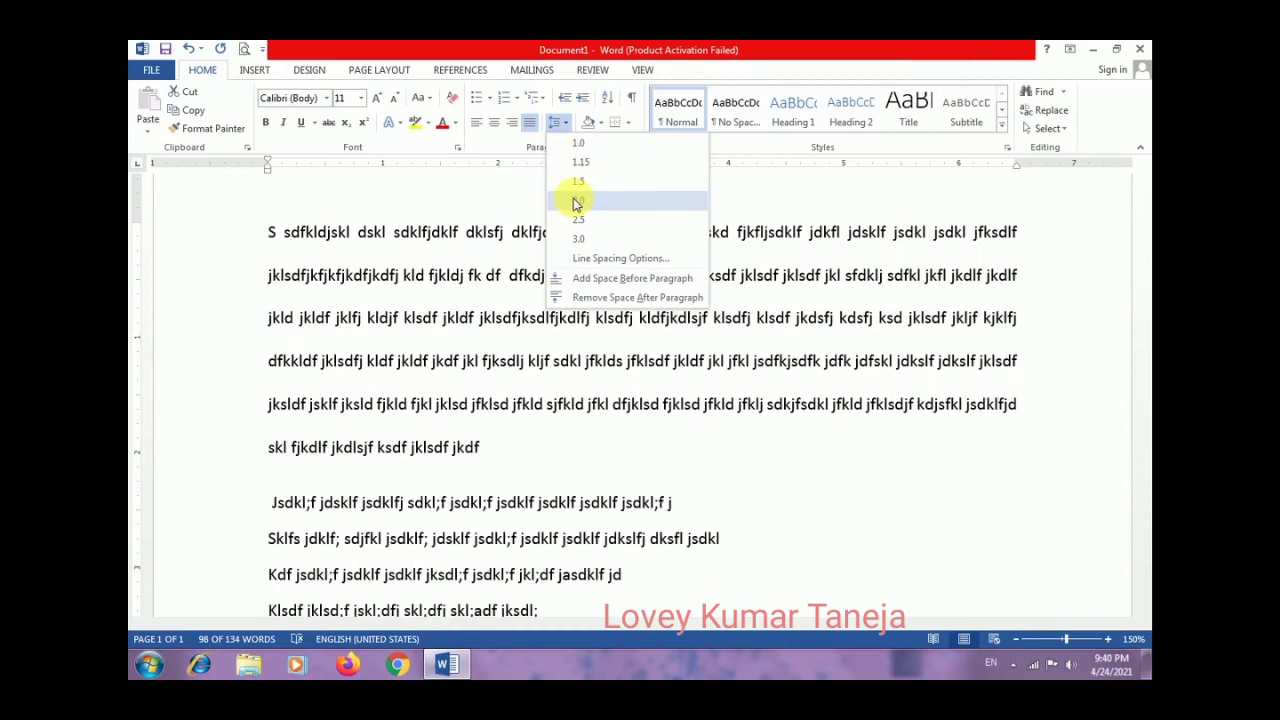
click(577, 203)
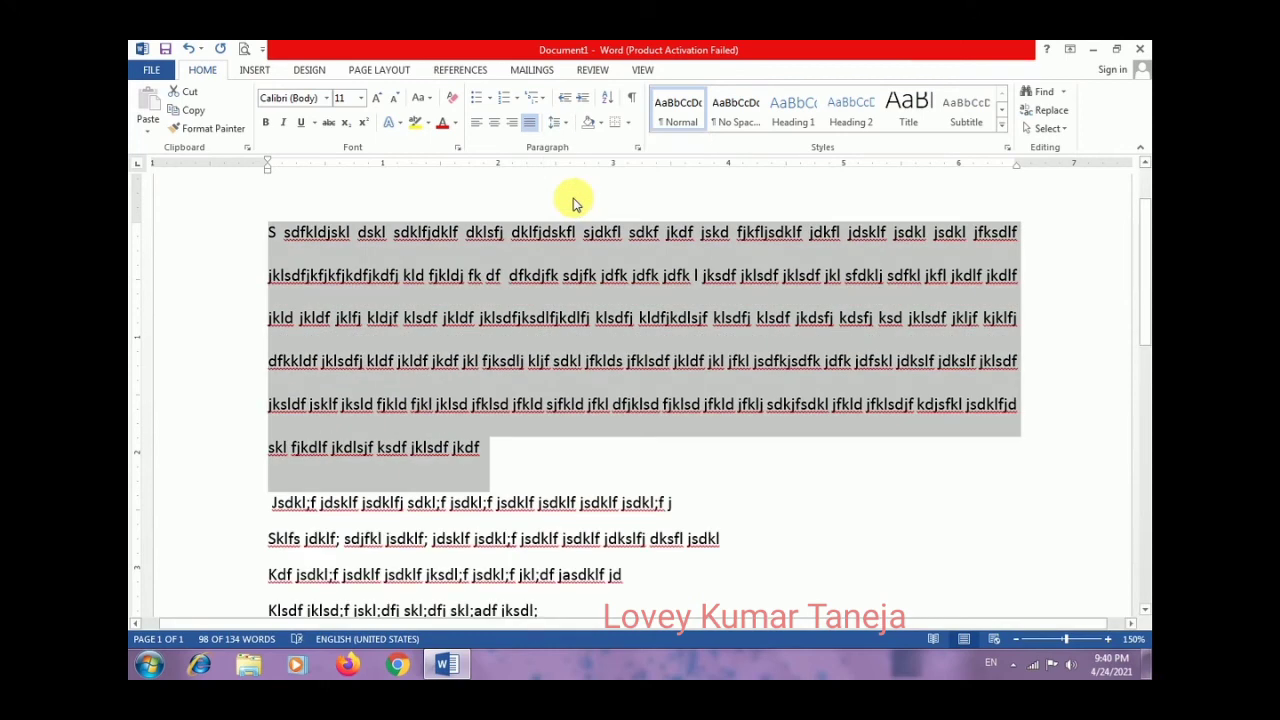
click(541, 318)
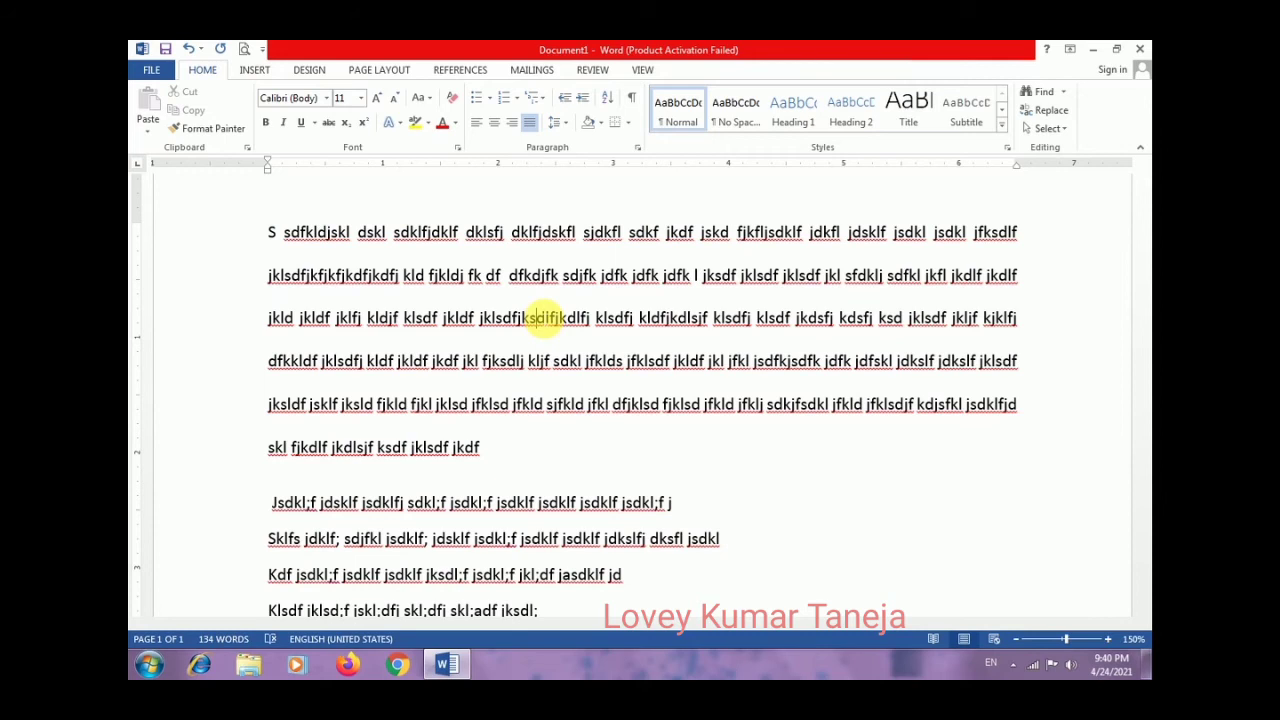
click(540, 318)
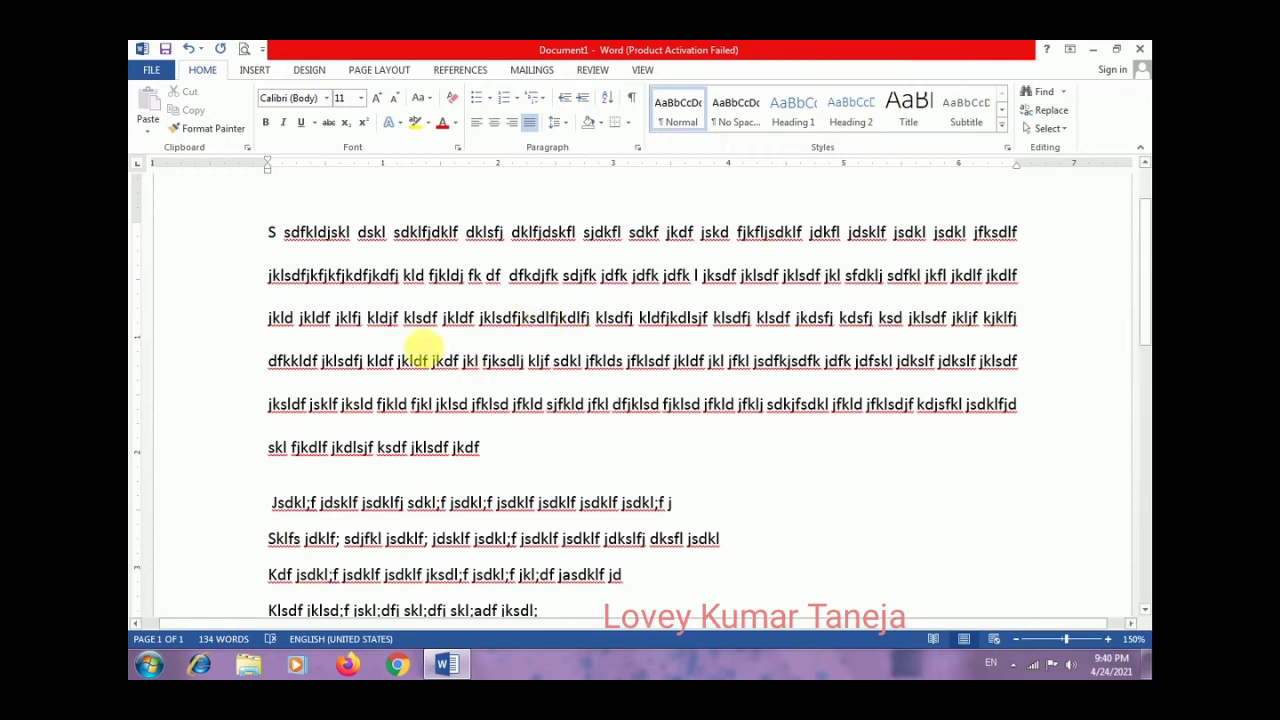
- Apply 2.0 line spacing to all the text in the document, including the four short lines
drag(1143, 270, 1147, 308)
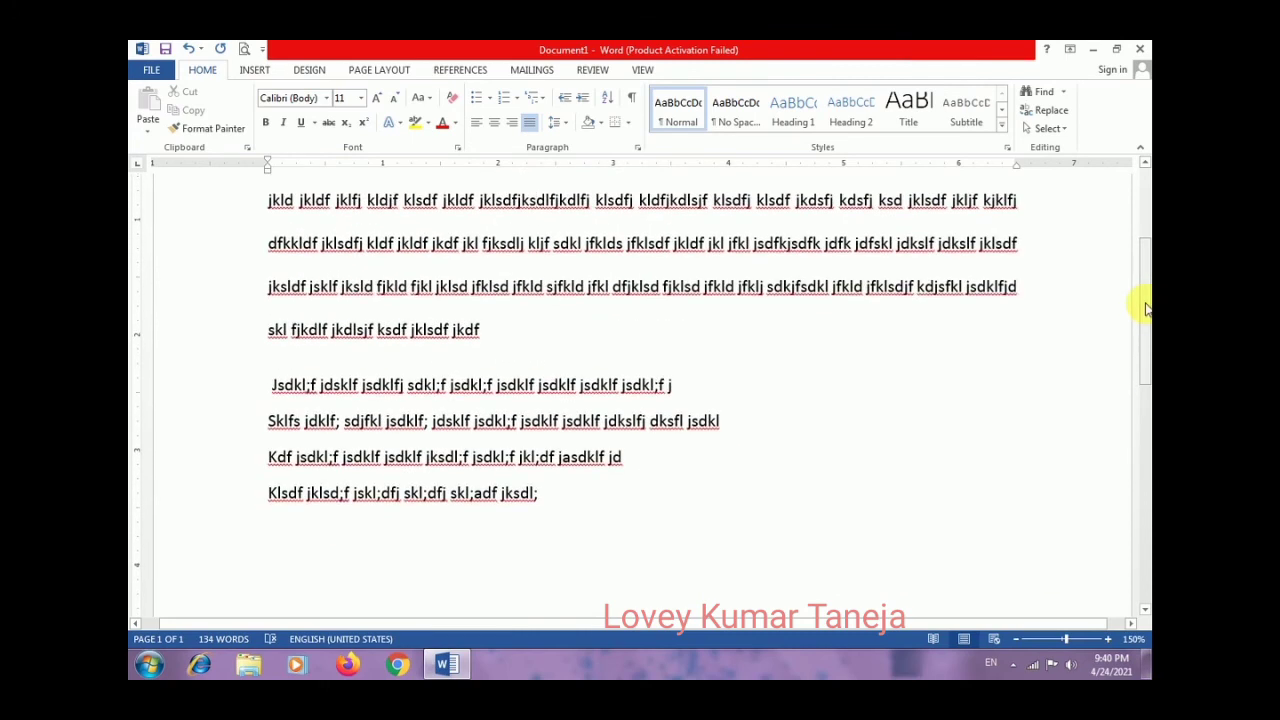
key(ctrl+a)
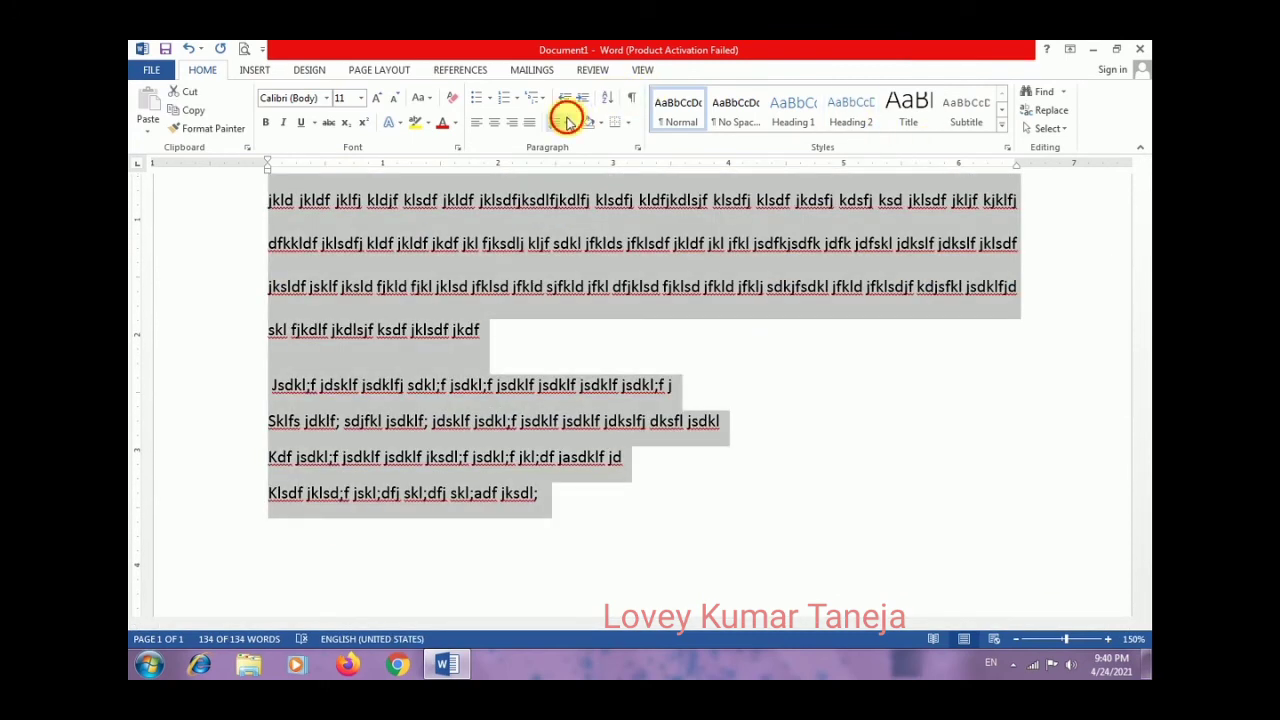
click(563, 120)
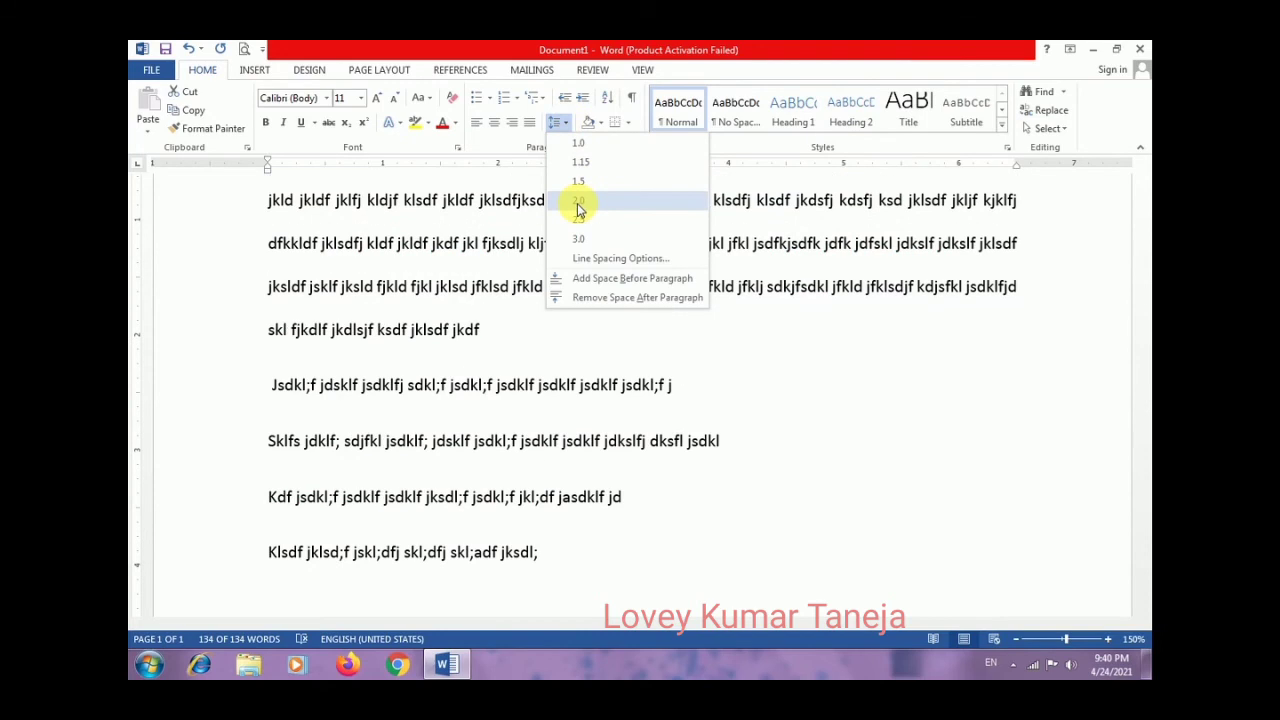
click(577, 203)
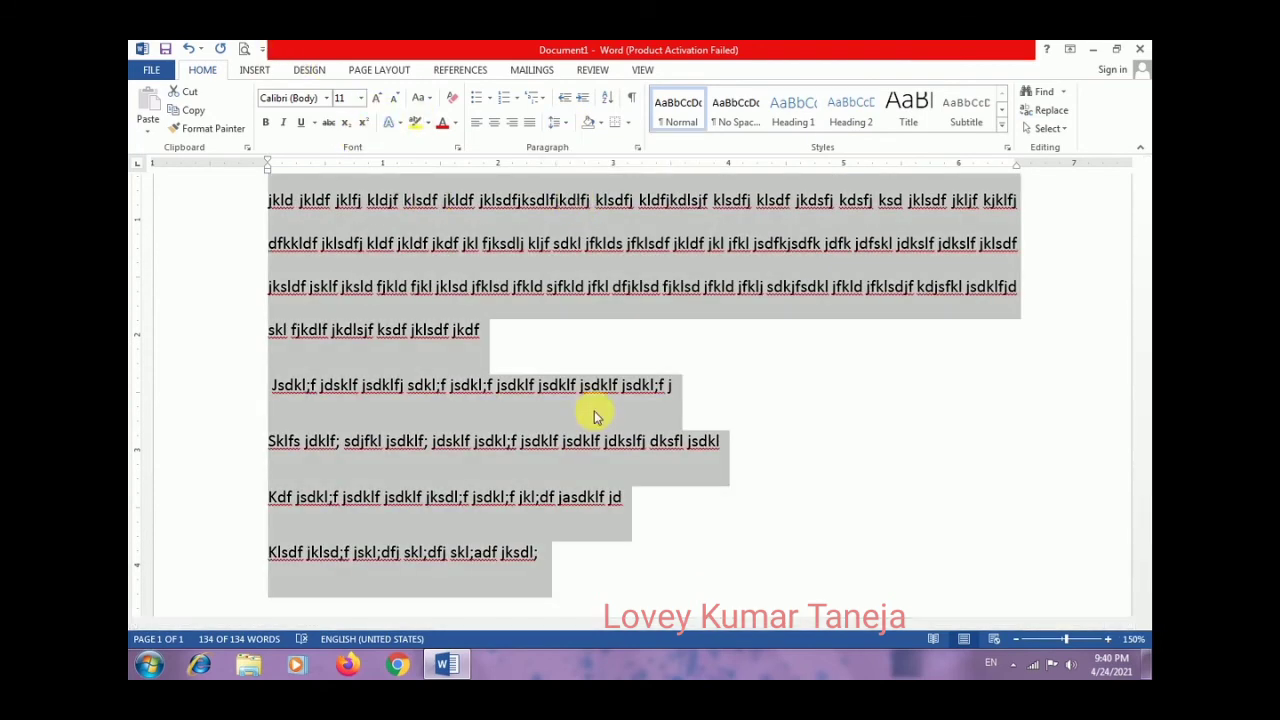
- Examine the double-spaced text across the page at 70% zoom
click(1016, 639)
click(1016, 639)
click(1016, 639)
click(1016, 639)
click(1016, 639)
click(1016, 639)
click(1016, 639)
click(1016, 639)
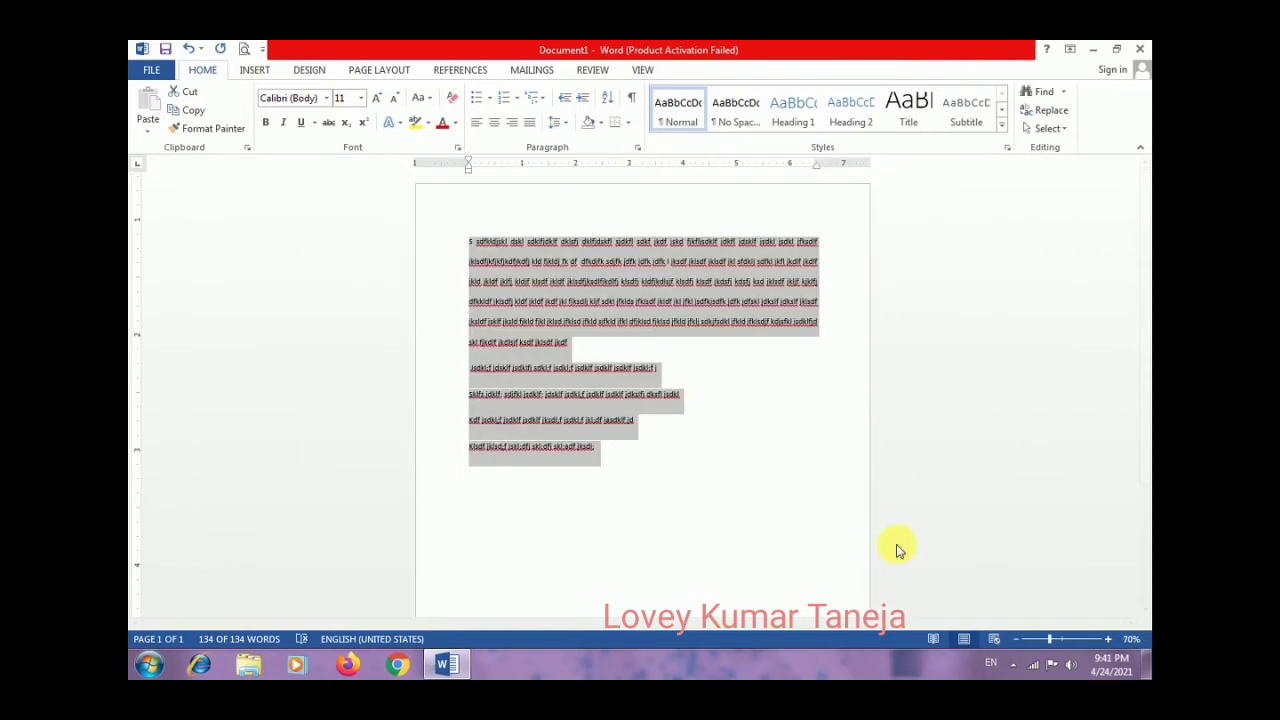
click(728, 413)
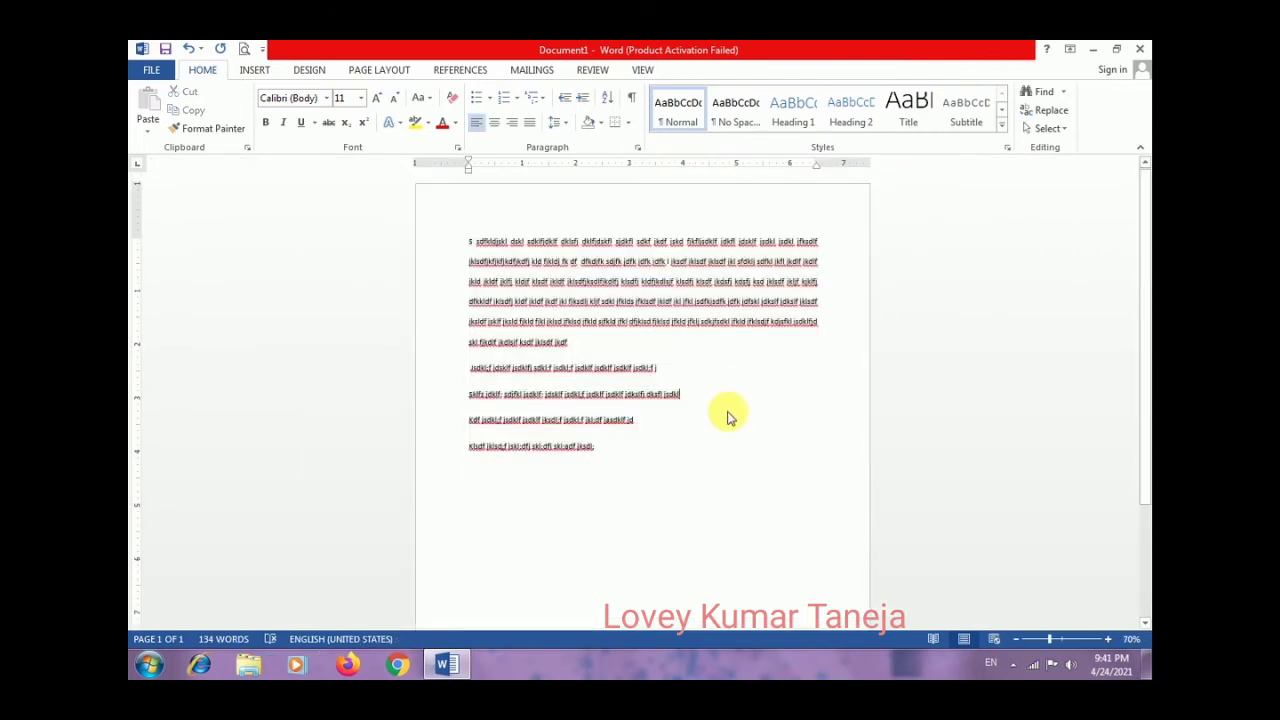
- Change the line spacing of all the text in the document to 1.15
key(ctrl+a)
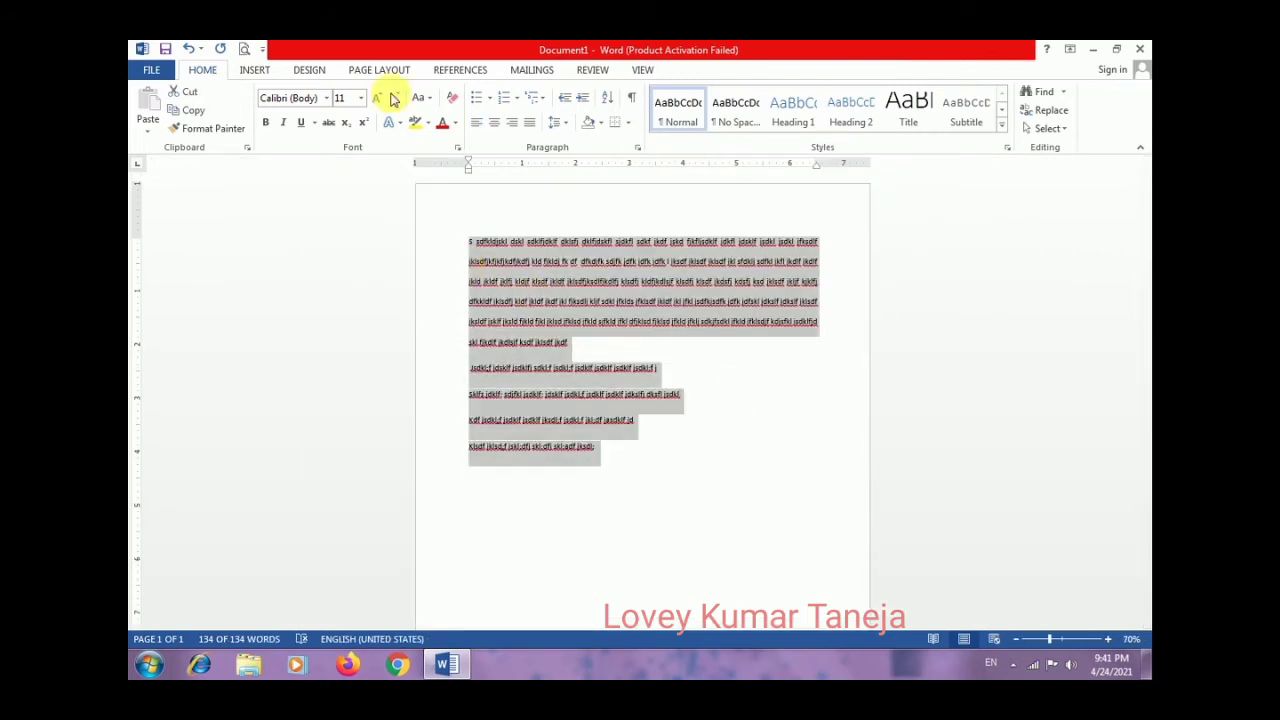
click(560, 122)
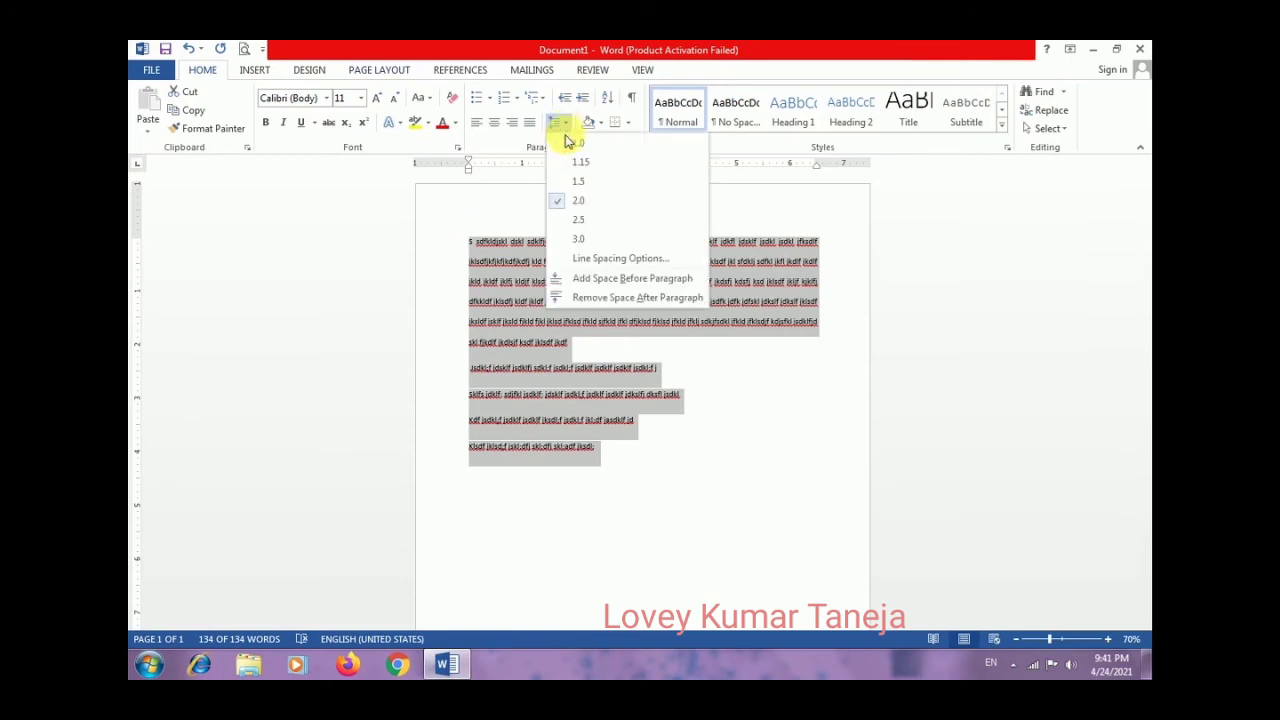
click(571, 165)
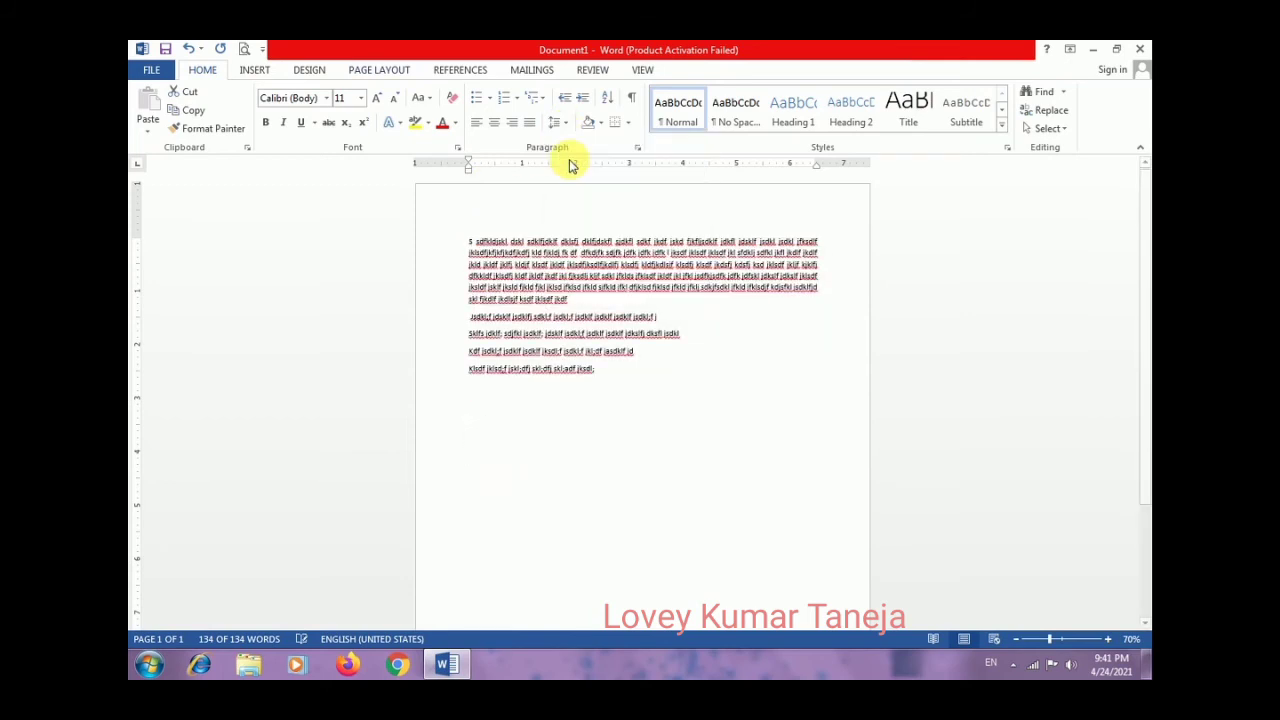
click(600, 352)
mouse_move(1143, 257)
mouse_down()
mouse_move(1140, 480)
mouse_move(1128, 240)
mouse_up()
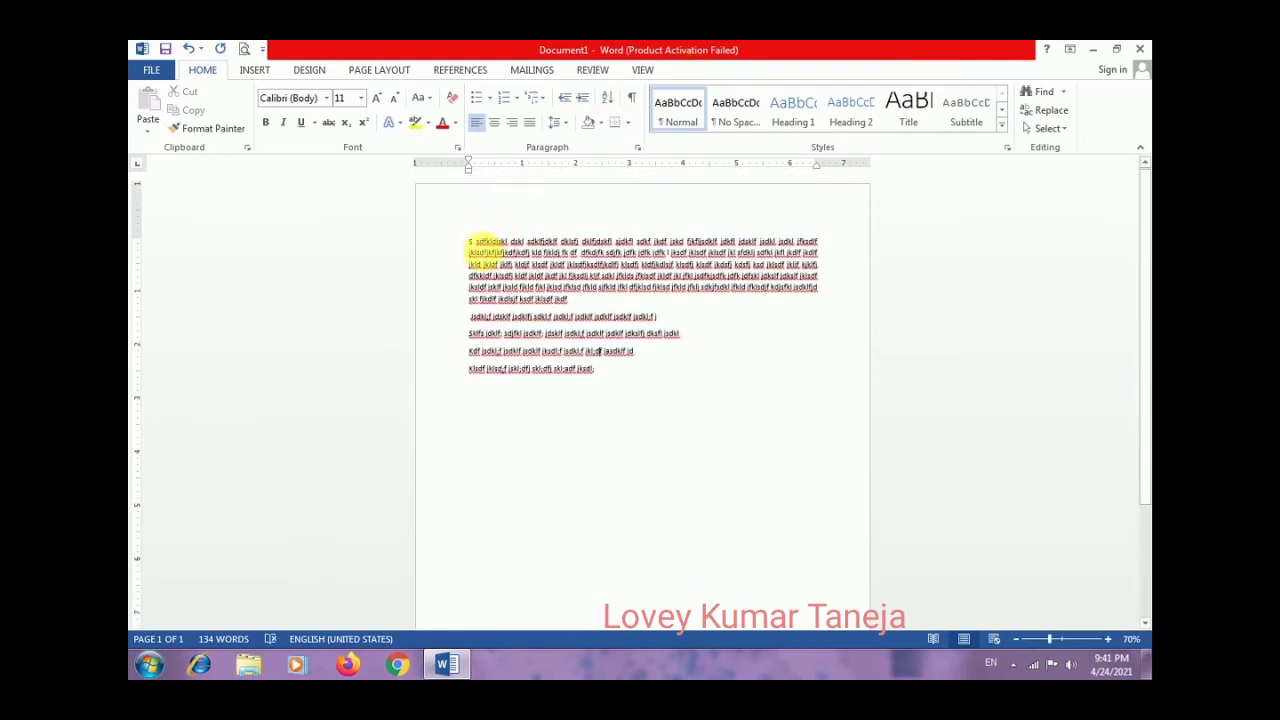
- Select everything from the long paragraph through the last short line and set its line spacing back to 2.0
drag(473, 246, 651, 383)
click(560, 123)
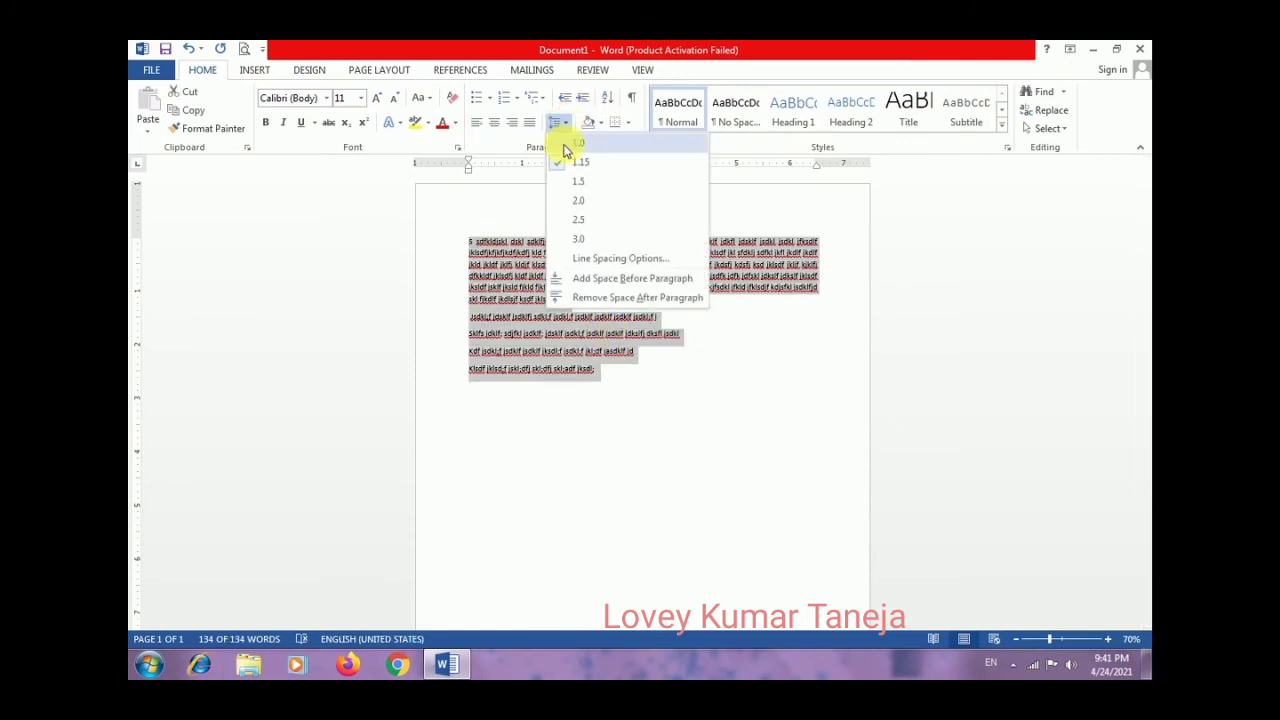
click(571, 204)
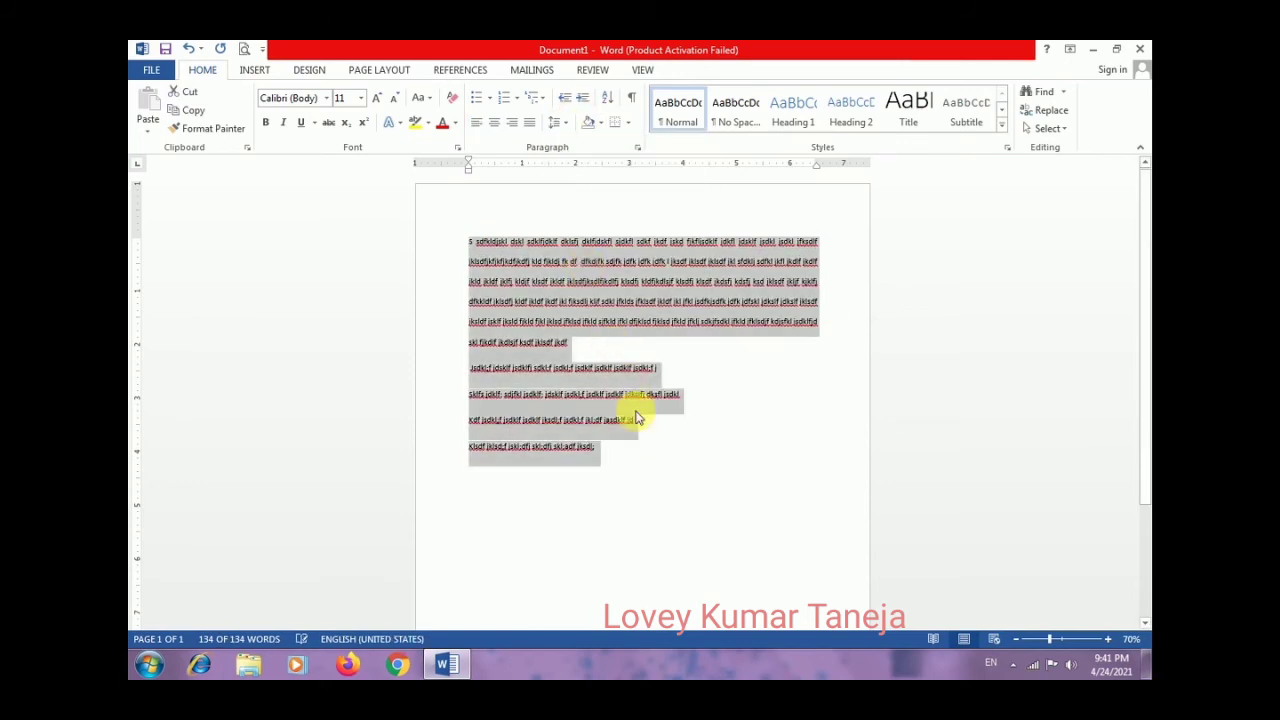
click(652, 450)
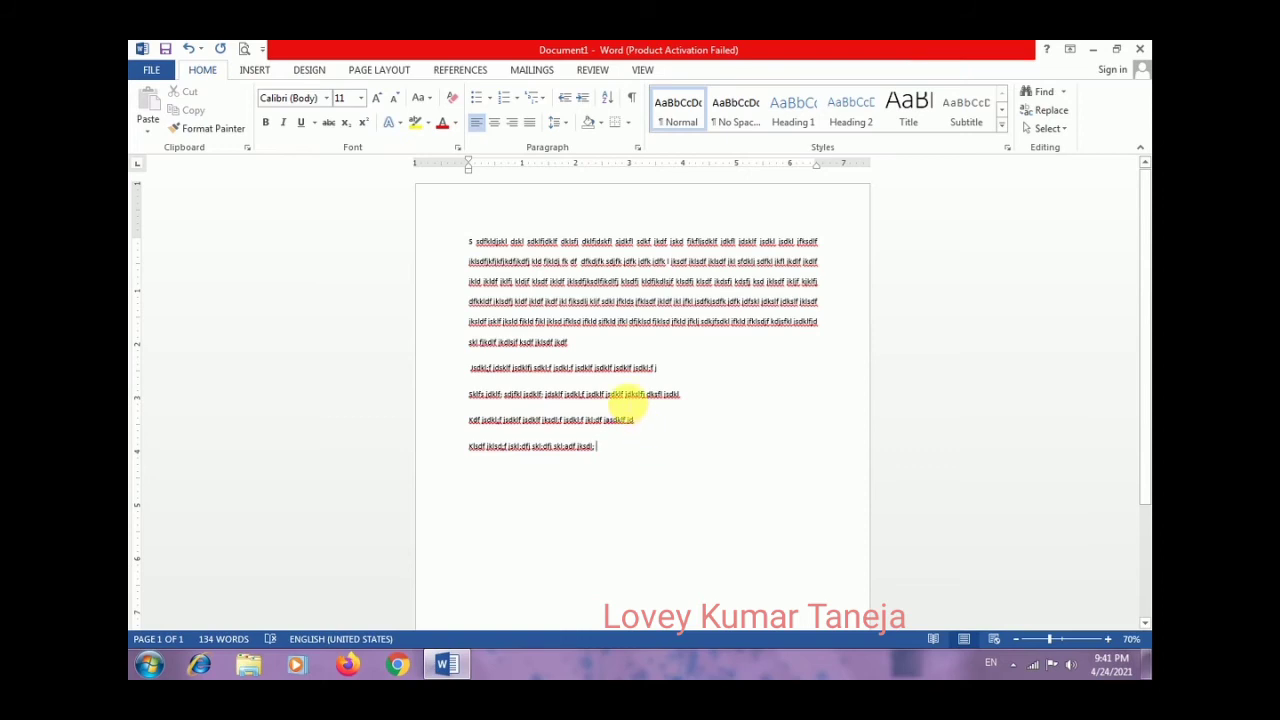
- At 130% zoom, apply yellow shading to the first line of the long paragraph
click(1110, 645)
click(1110, 645)
click(1110, 645)
click(1110, 645)
click(1110, 645)
click(1110, 645)
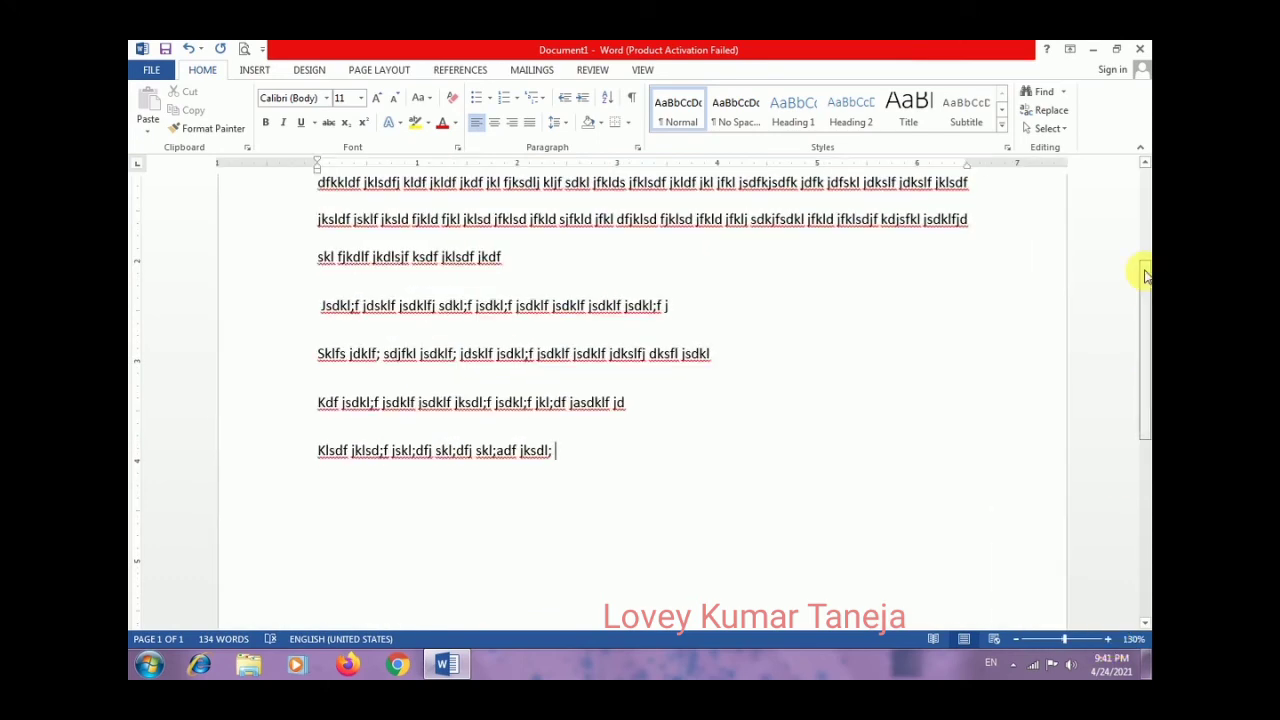
scroll(1145, 262, up, 2)
scroll(1145, 262, up, 1)
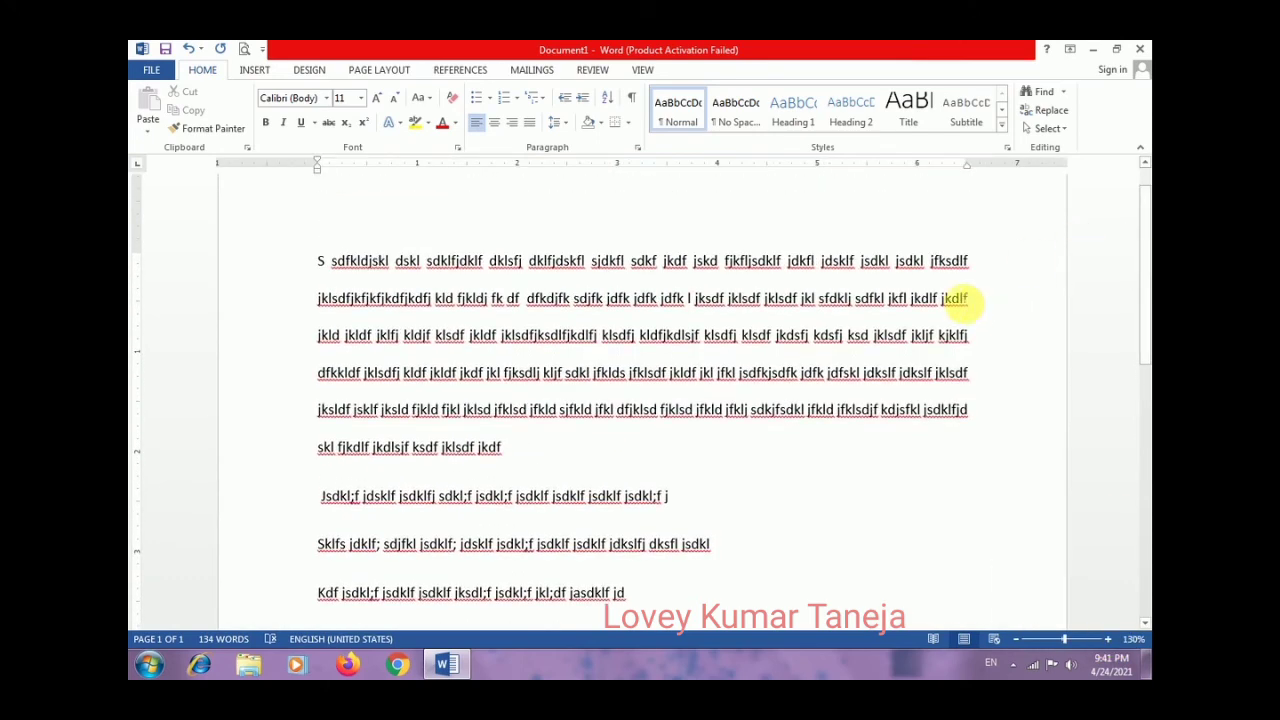
key(ctrl+j)
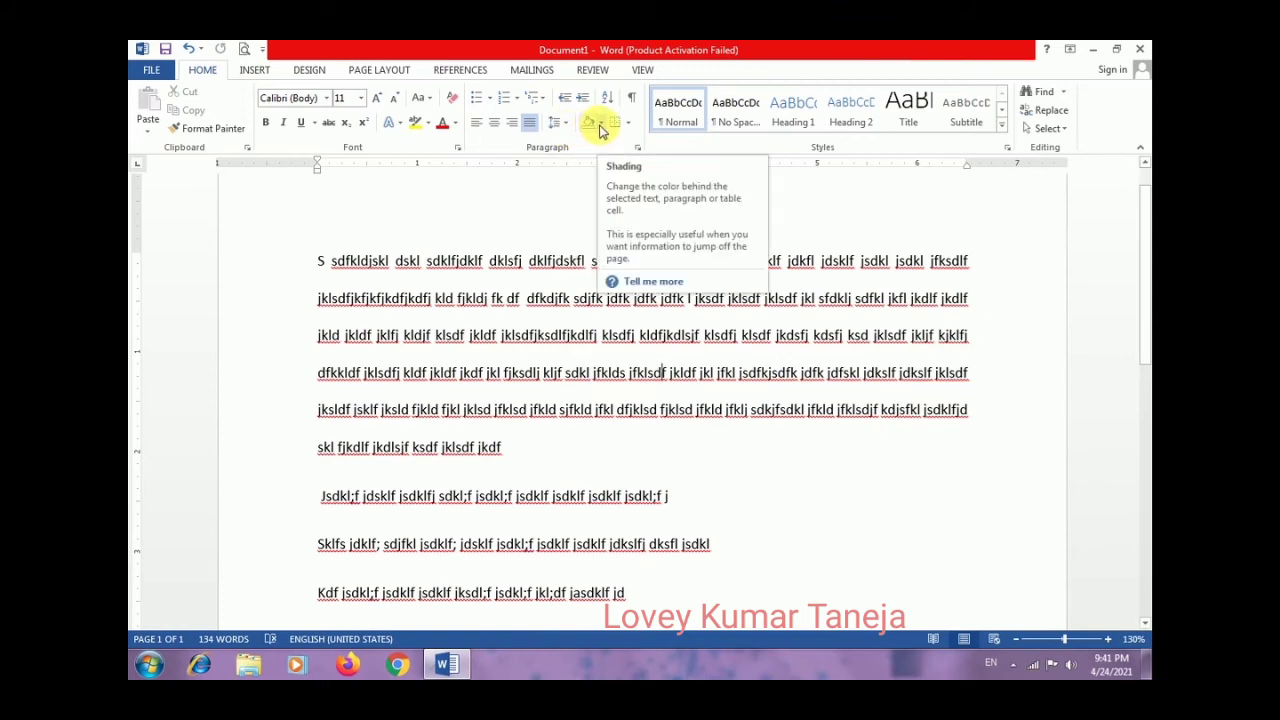
double_click(290, 270)
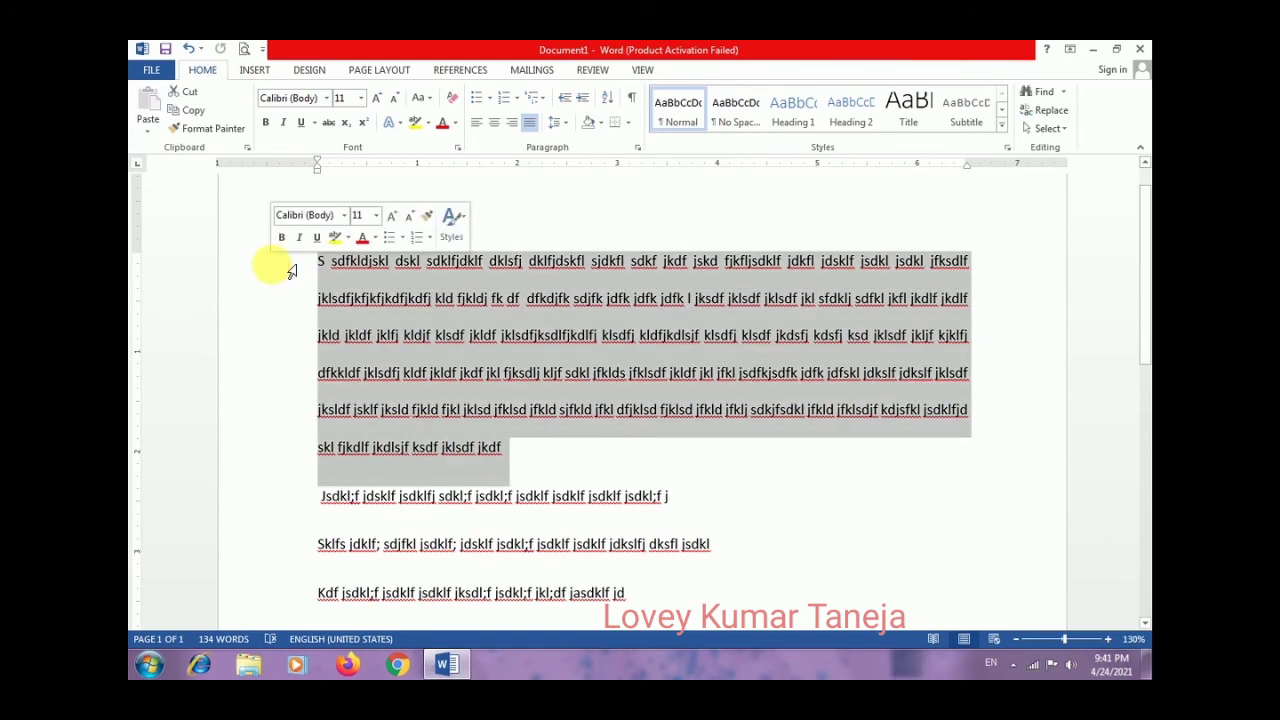
double_click(345, 261)
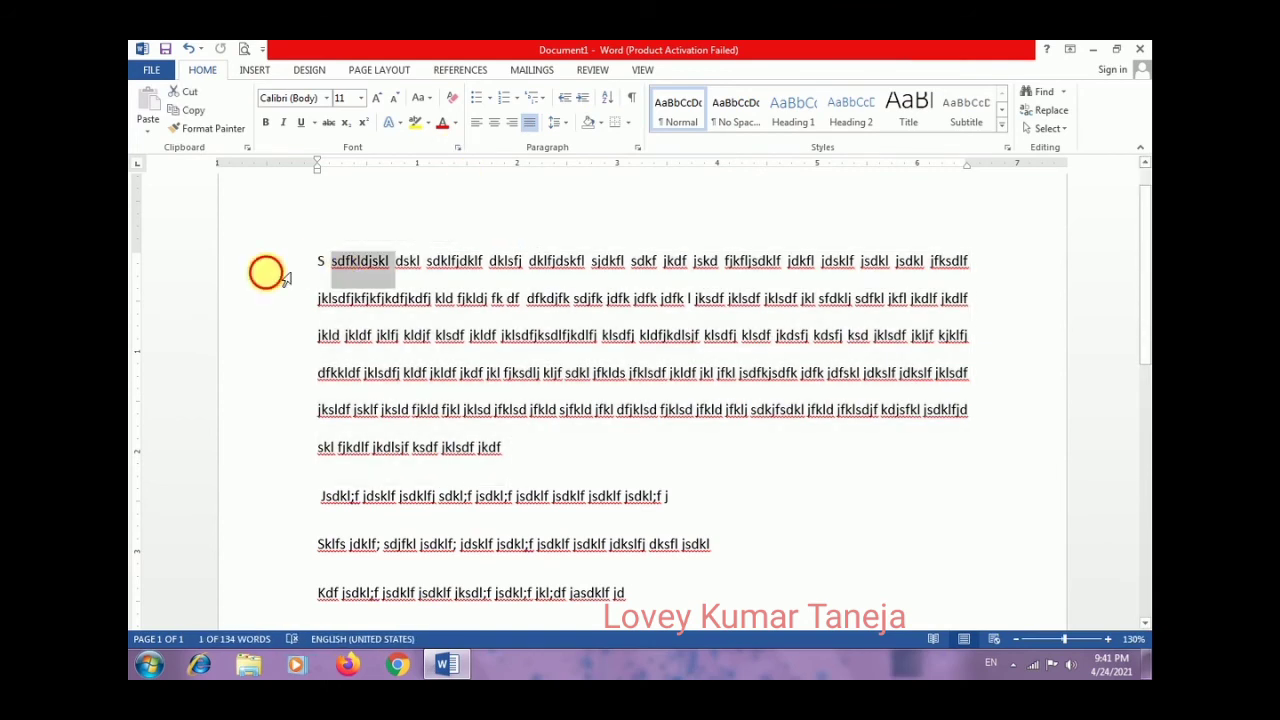
click(286, 275)
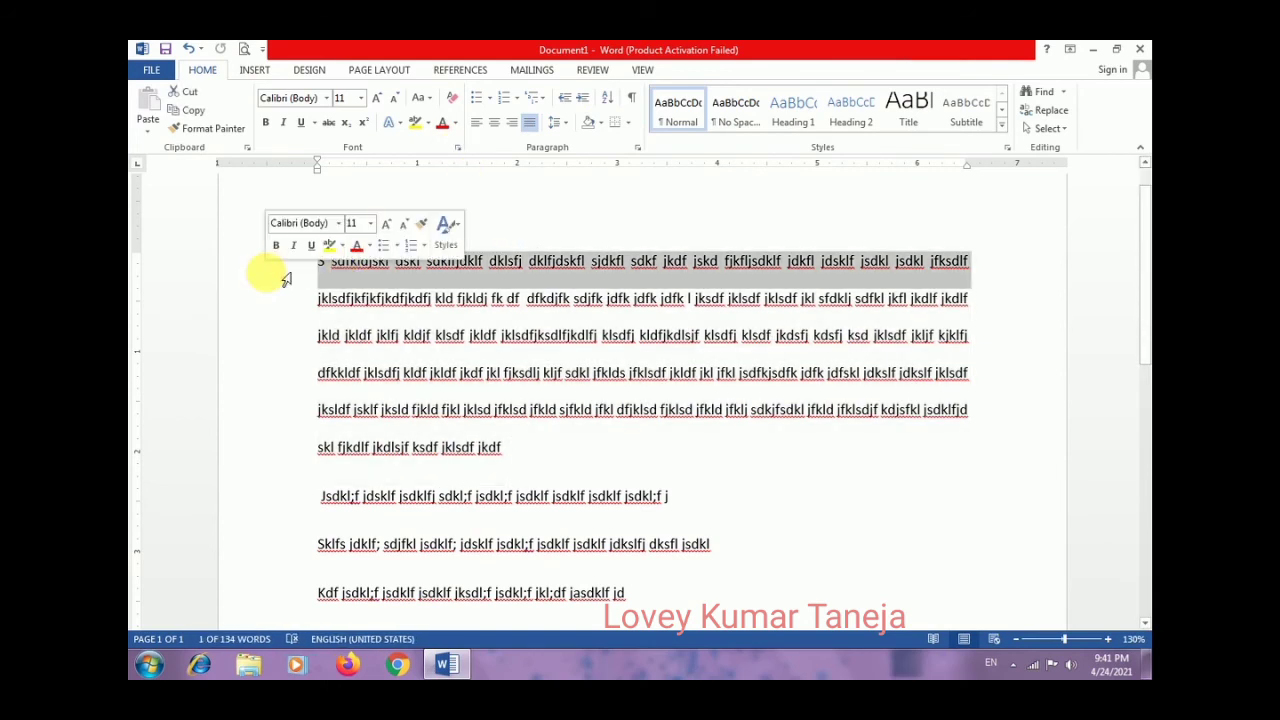
click(600, 123)
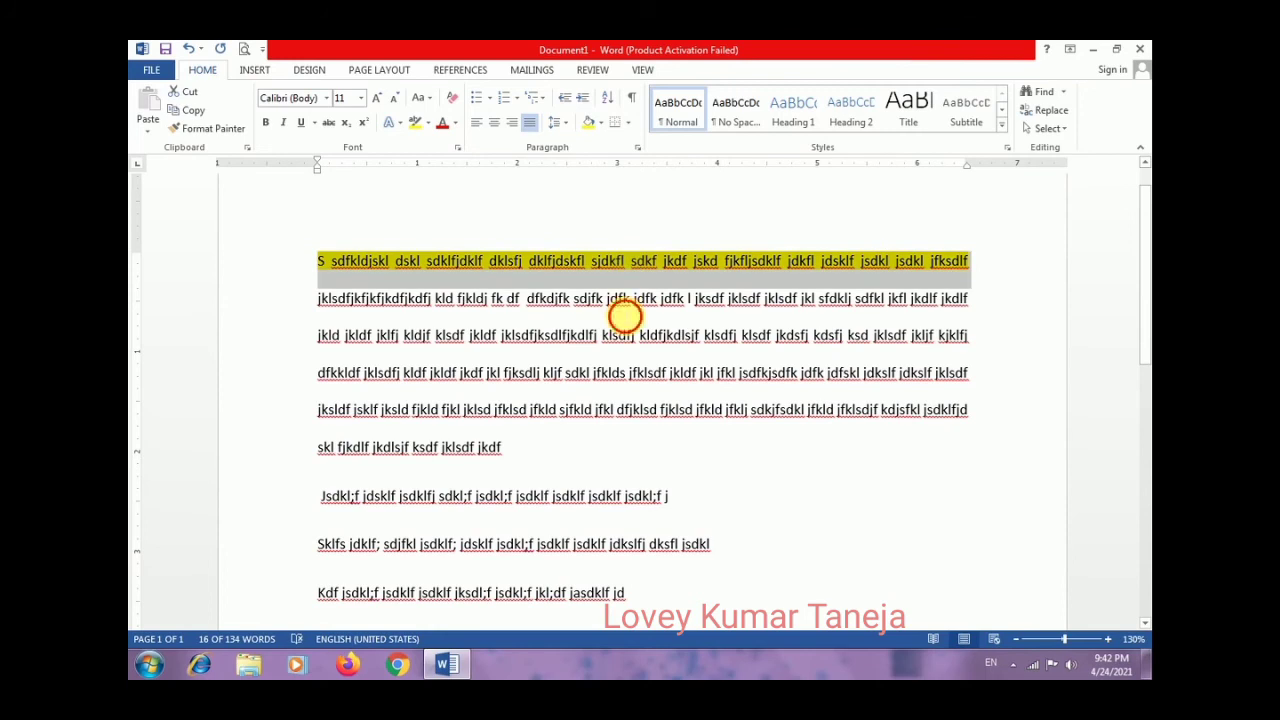
click(617, 300)
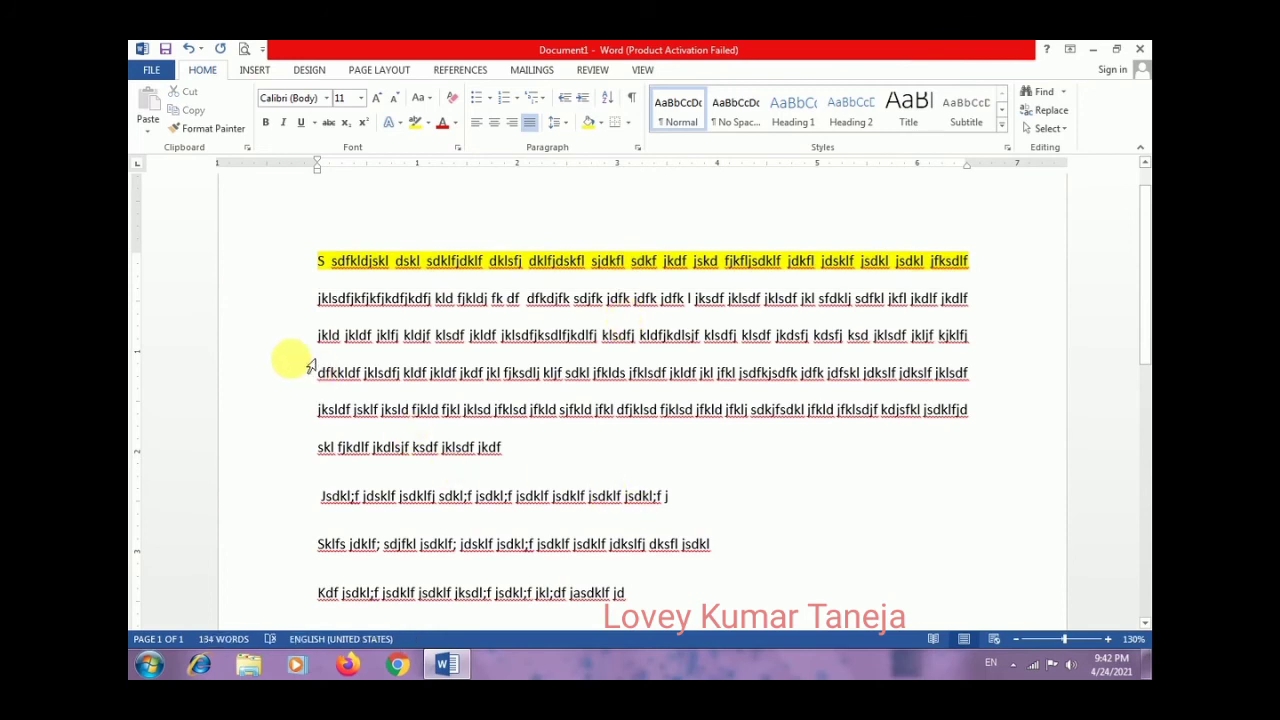
- Shade the words "jksldf jsklf" in the fifth line blue, and undo both this and the first line's yellow shading
drag(381, 410, 320, 410)
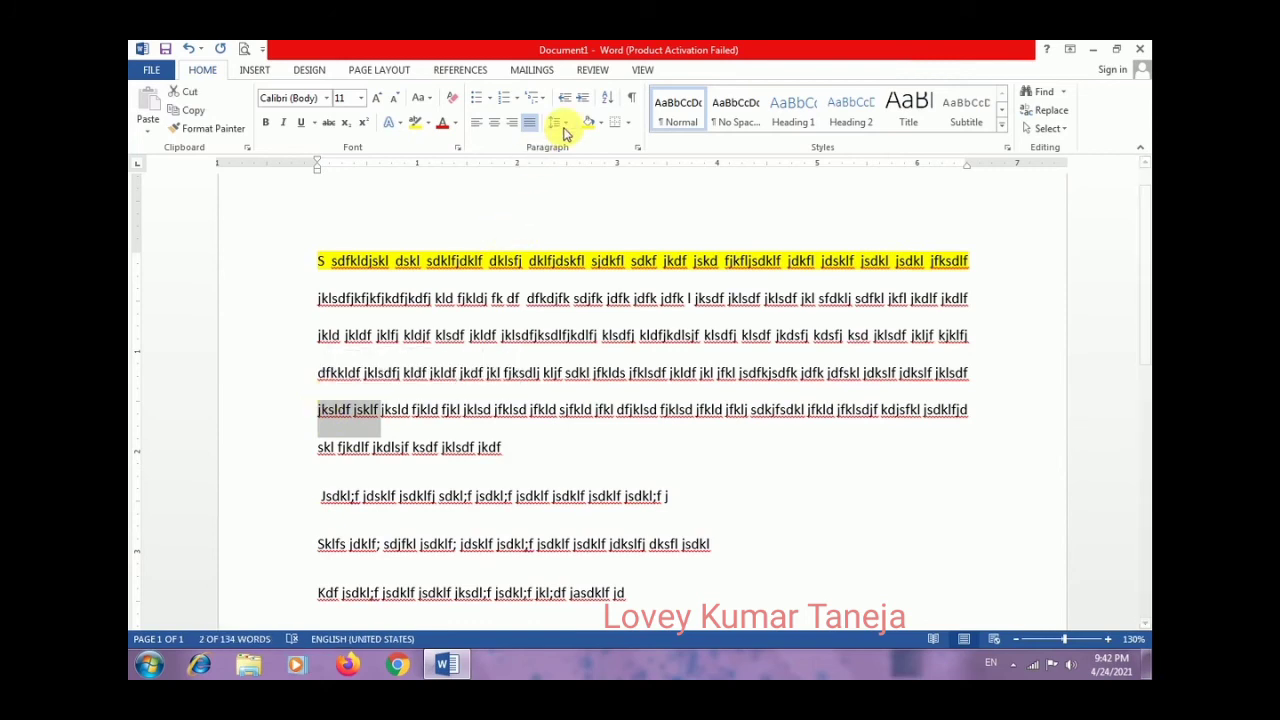
click(600, 124)
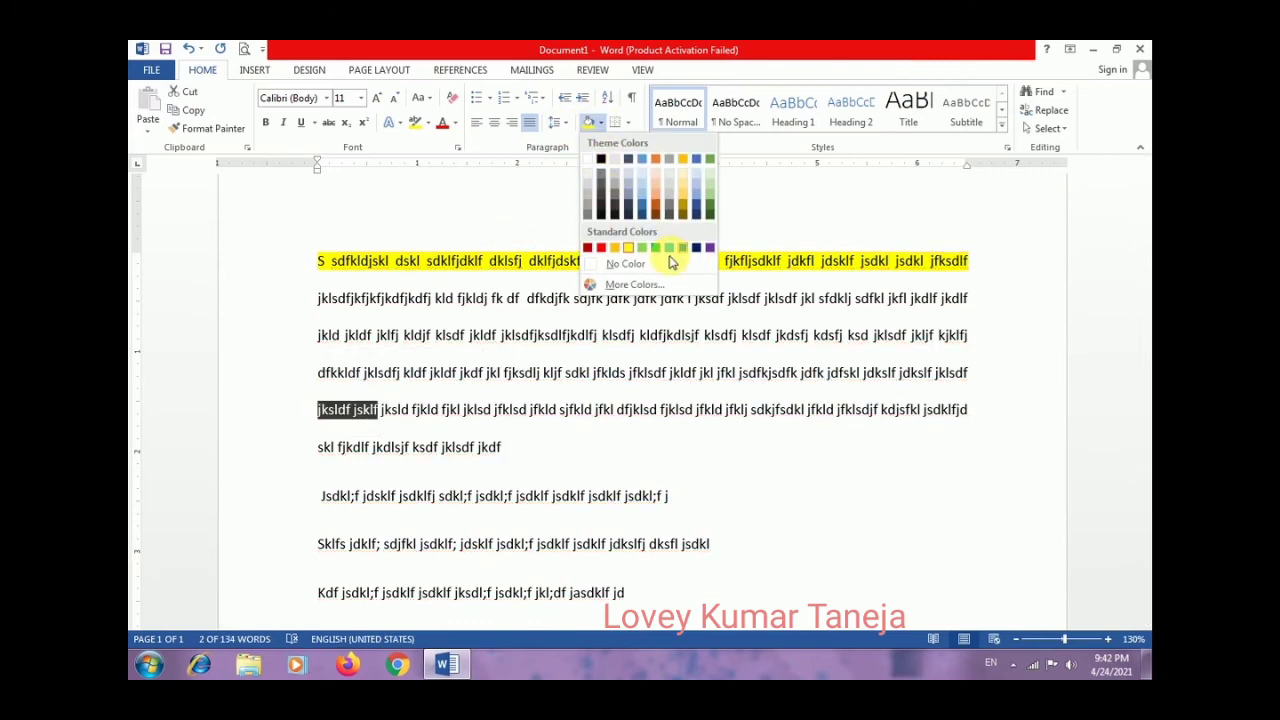
click(643, 197)
click(460, 472)
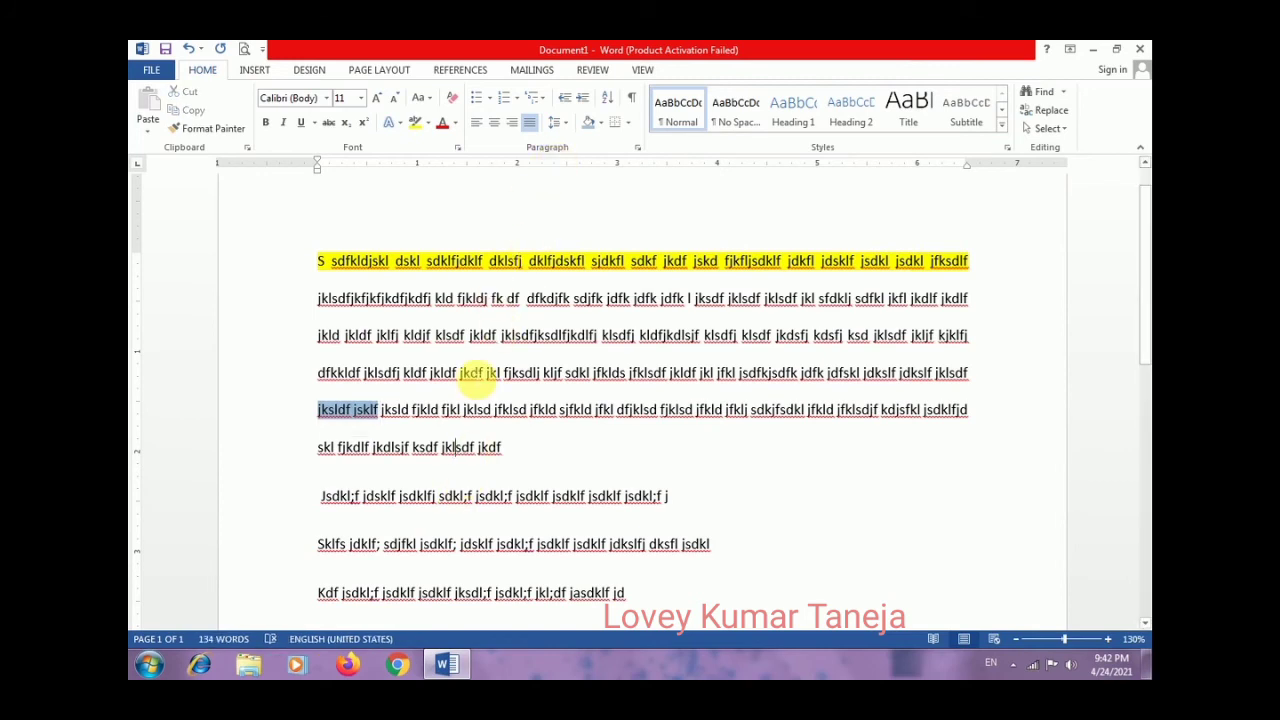
key(ctrl+z)
key(ctrl+z)
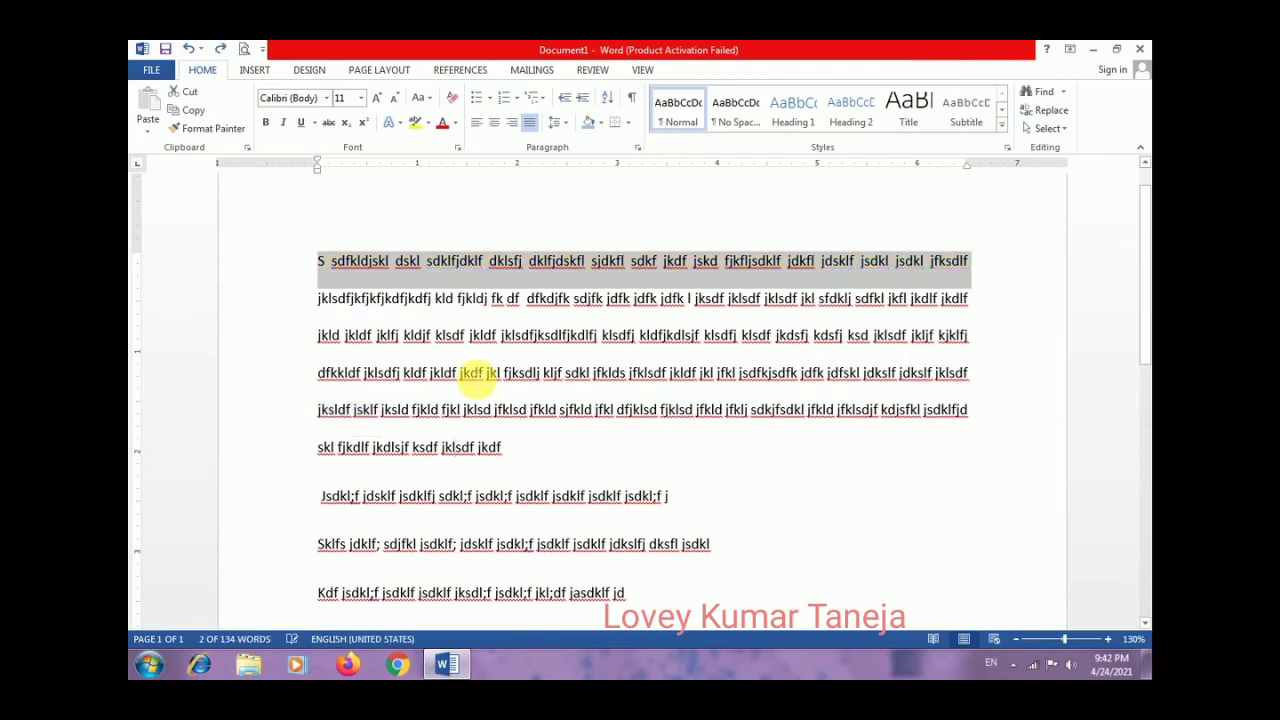
- Select the whole long paragraph and add a bottom border and a top border to it
click(425, 447)
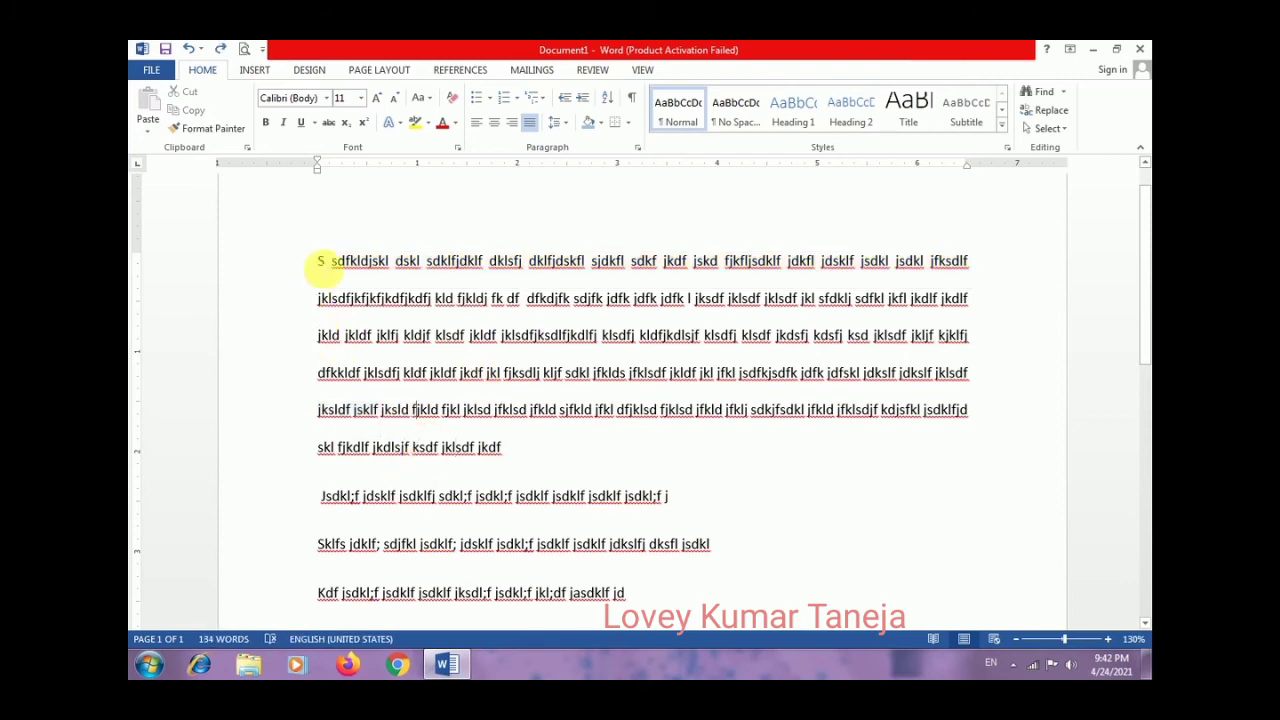
click(326, 263)
drag(326, 263, 499, 449)
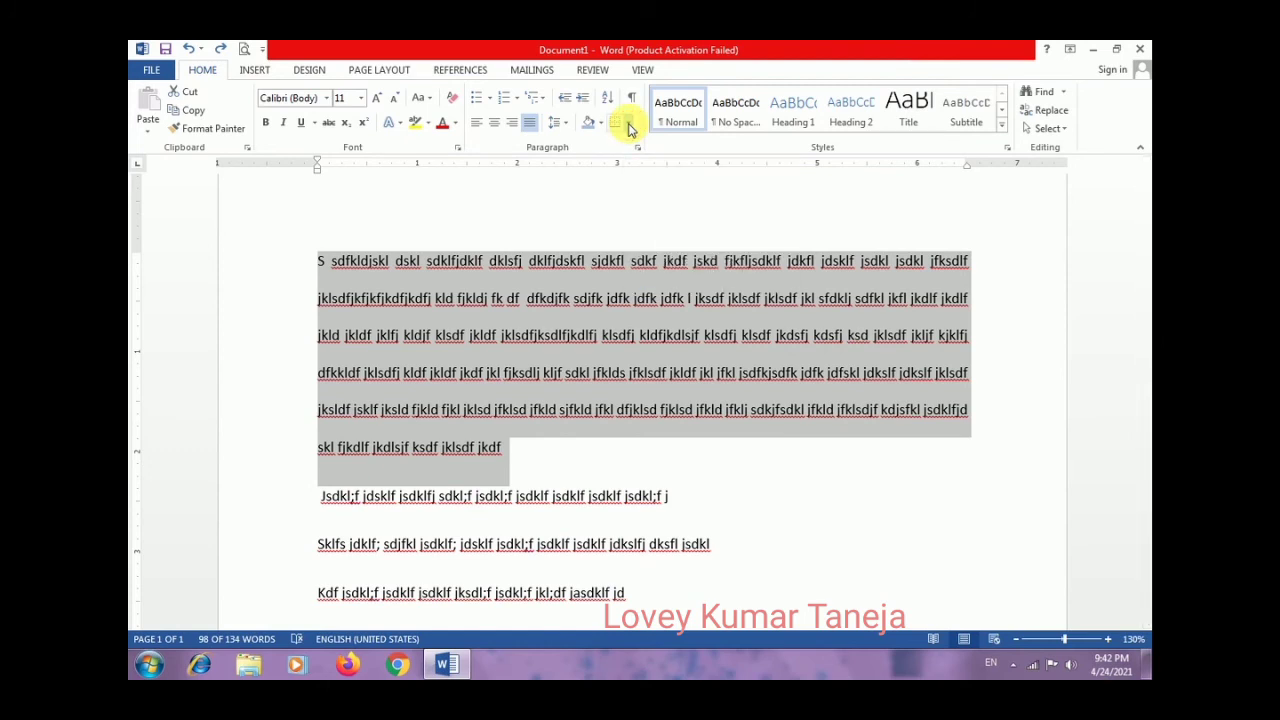
click(629, 123)
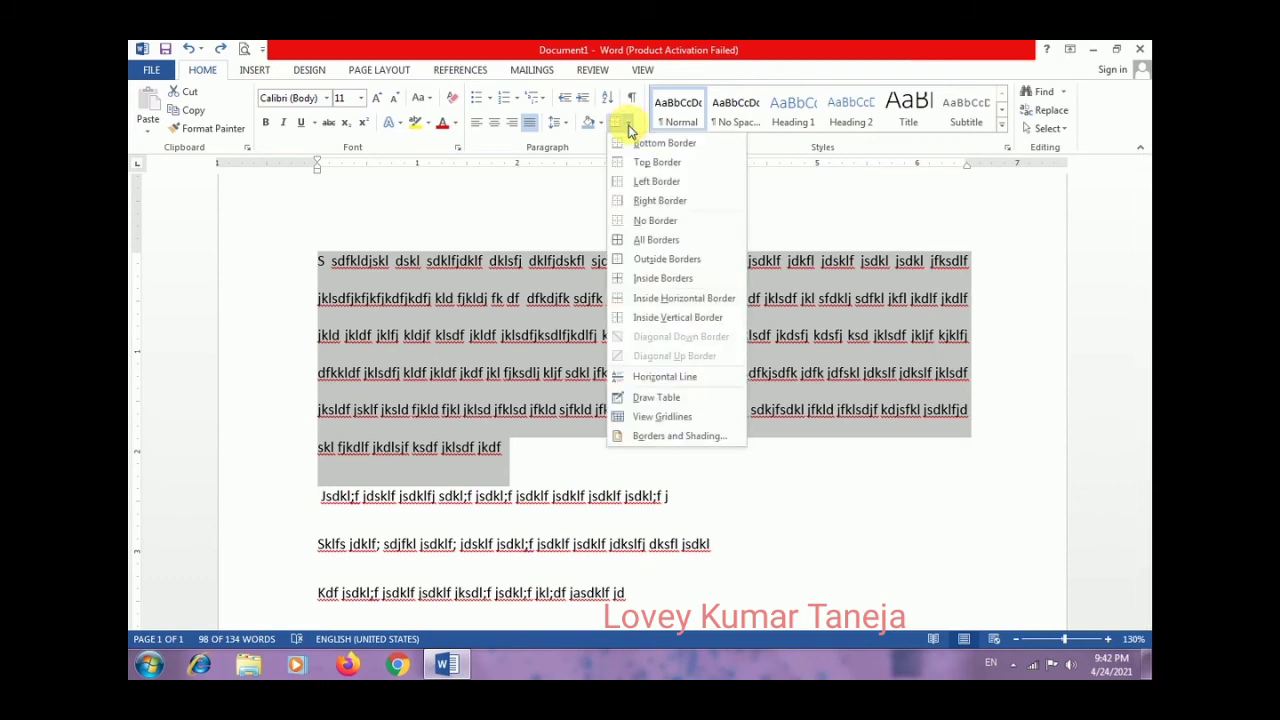
click(629, 146)
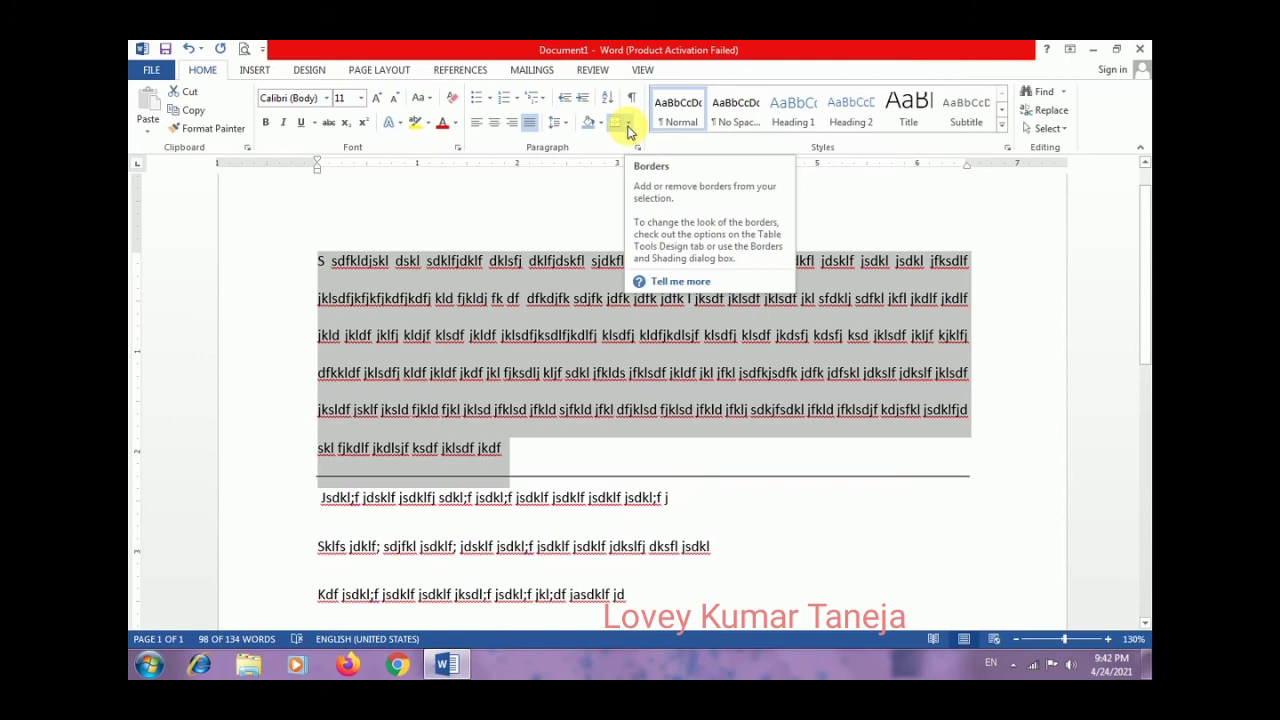
click(628, 124)
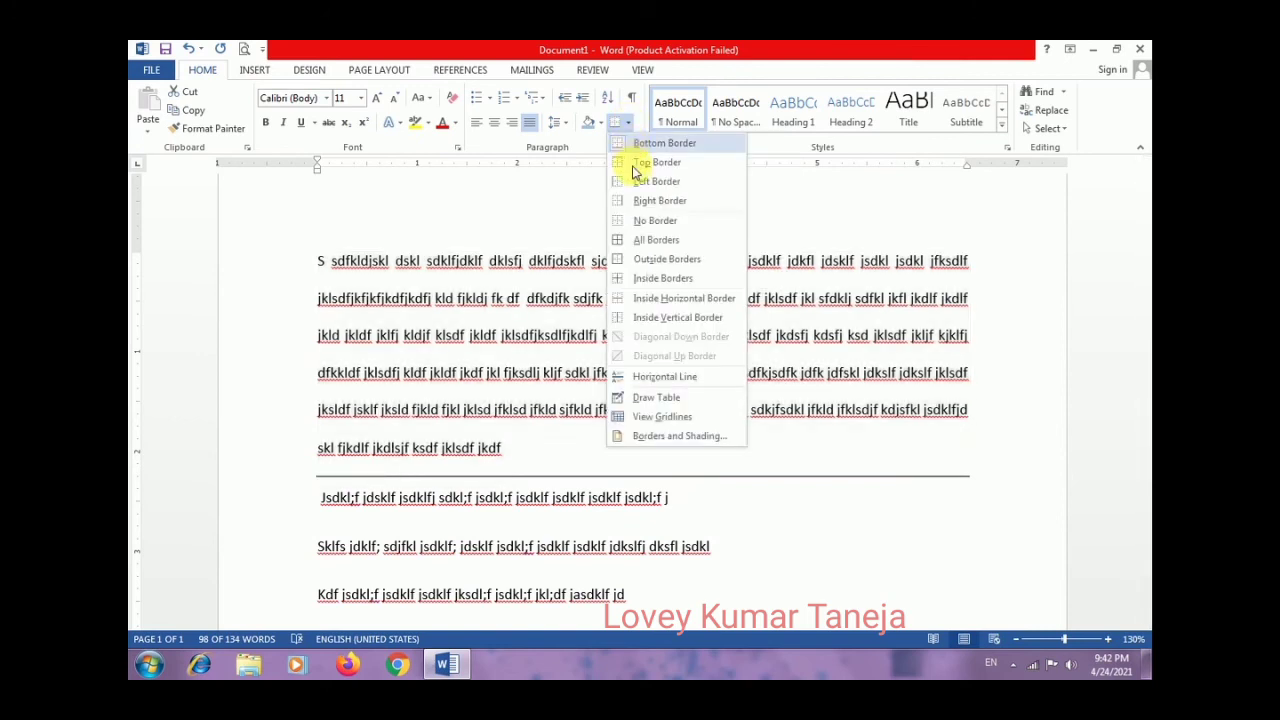
click(633, 168)
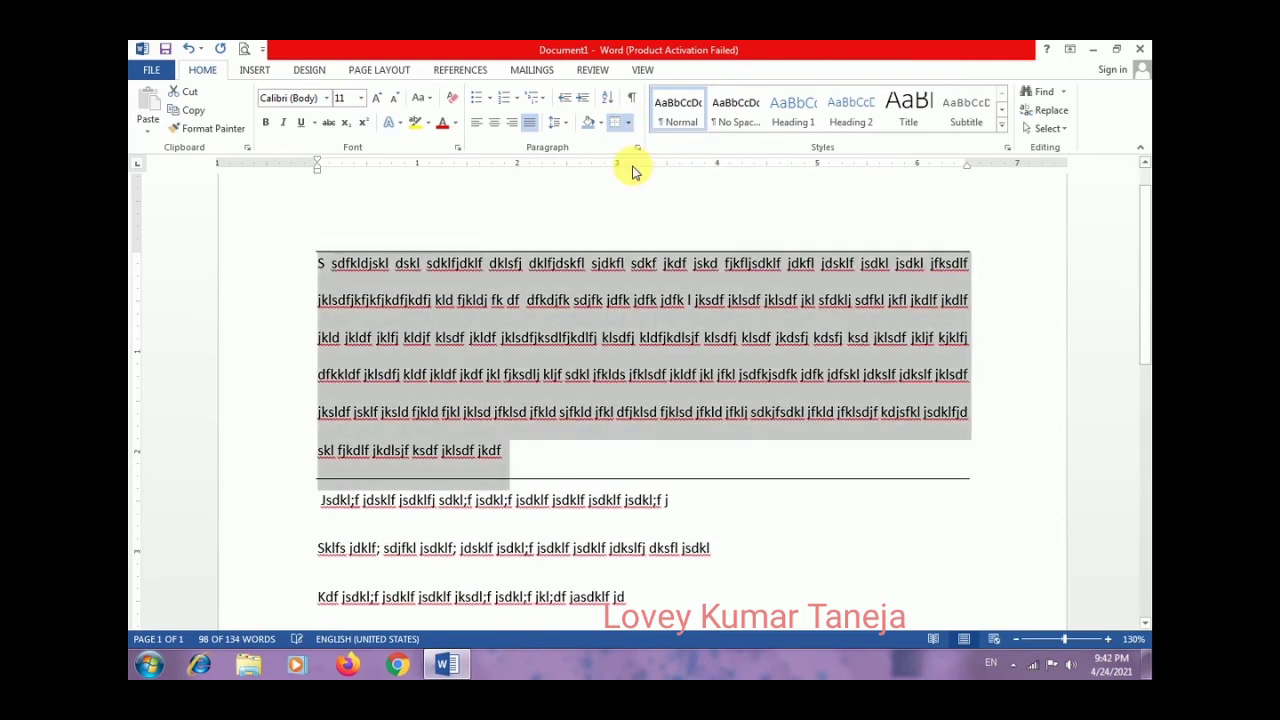
click(657, 461)
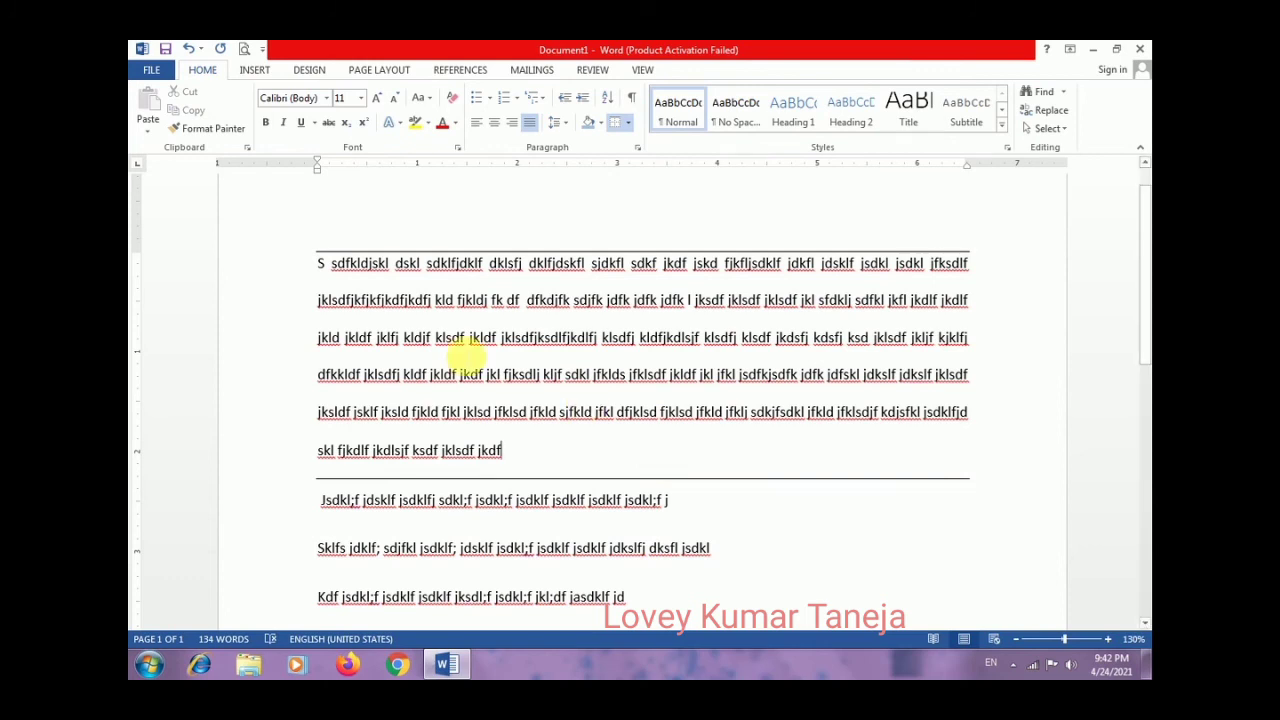
- Apply All Borders to the entire long paragraph
drag(277, 268, 284, 450)
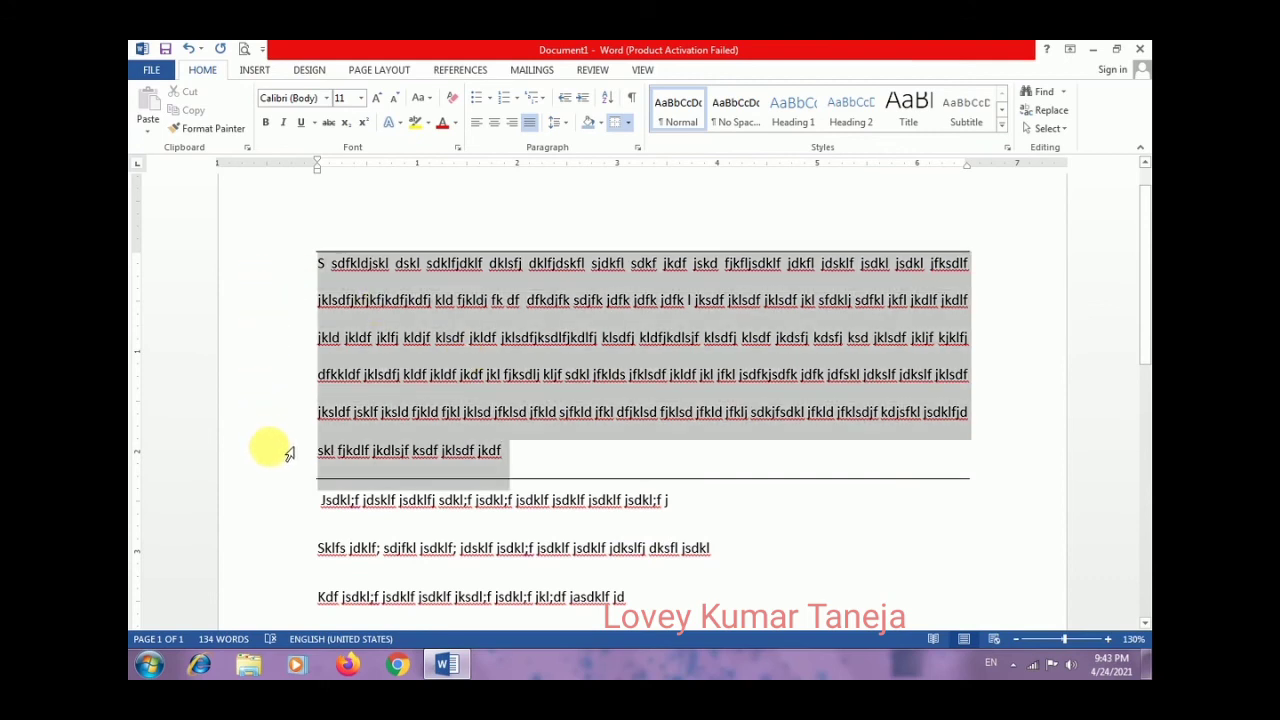
click(628, 124)
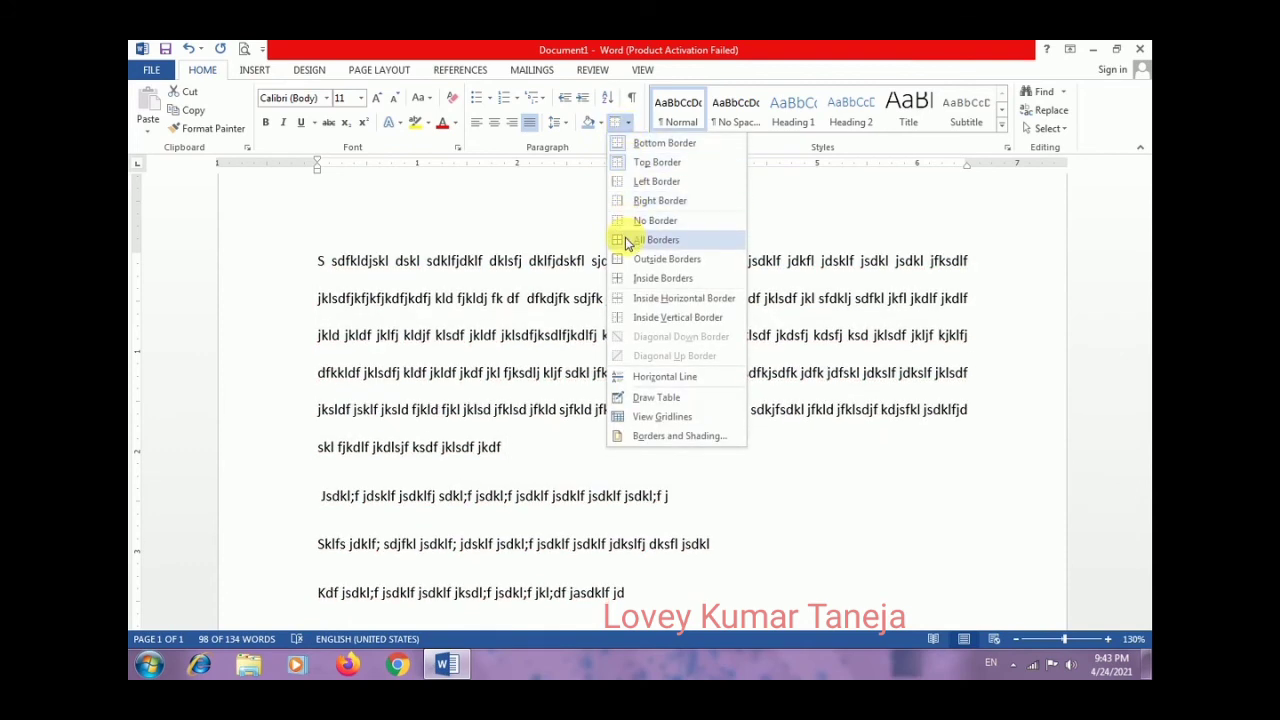
click(632, 243)
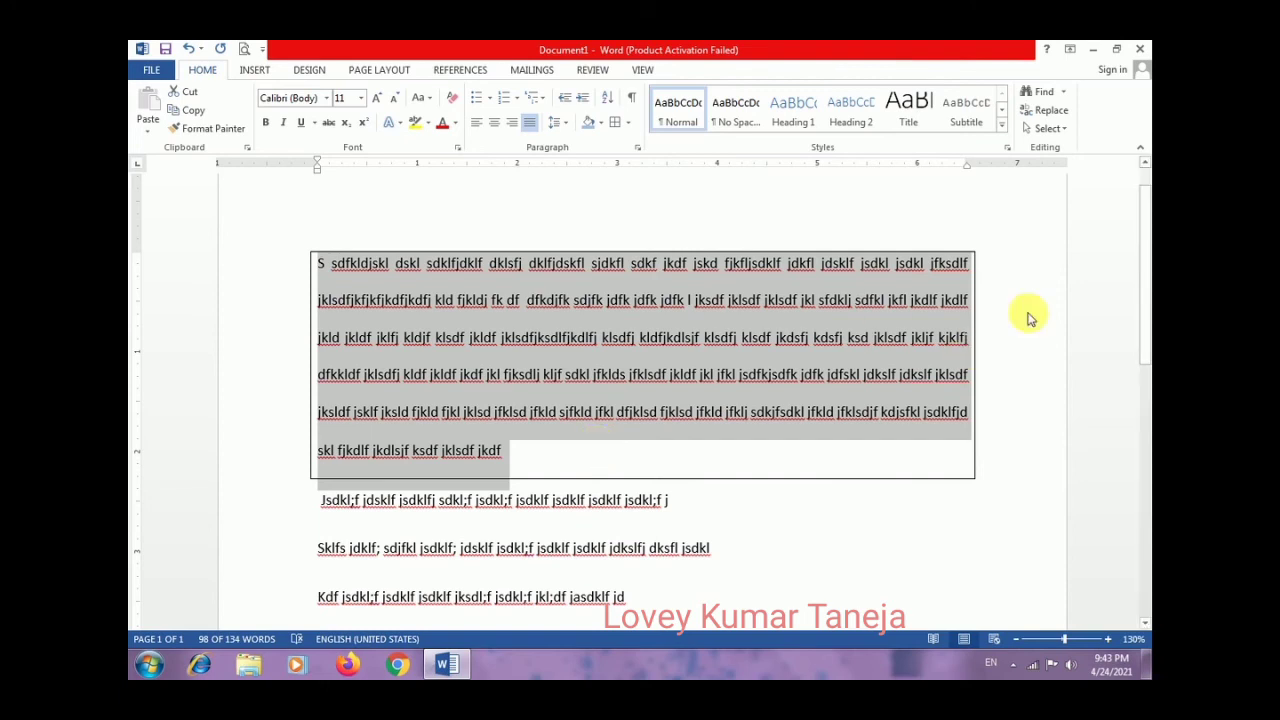
- Apply All Borders to the four short lines below the long paragraph
drag(1146, 264, 1148, 303)
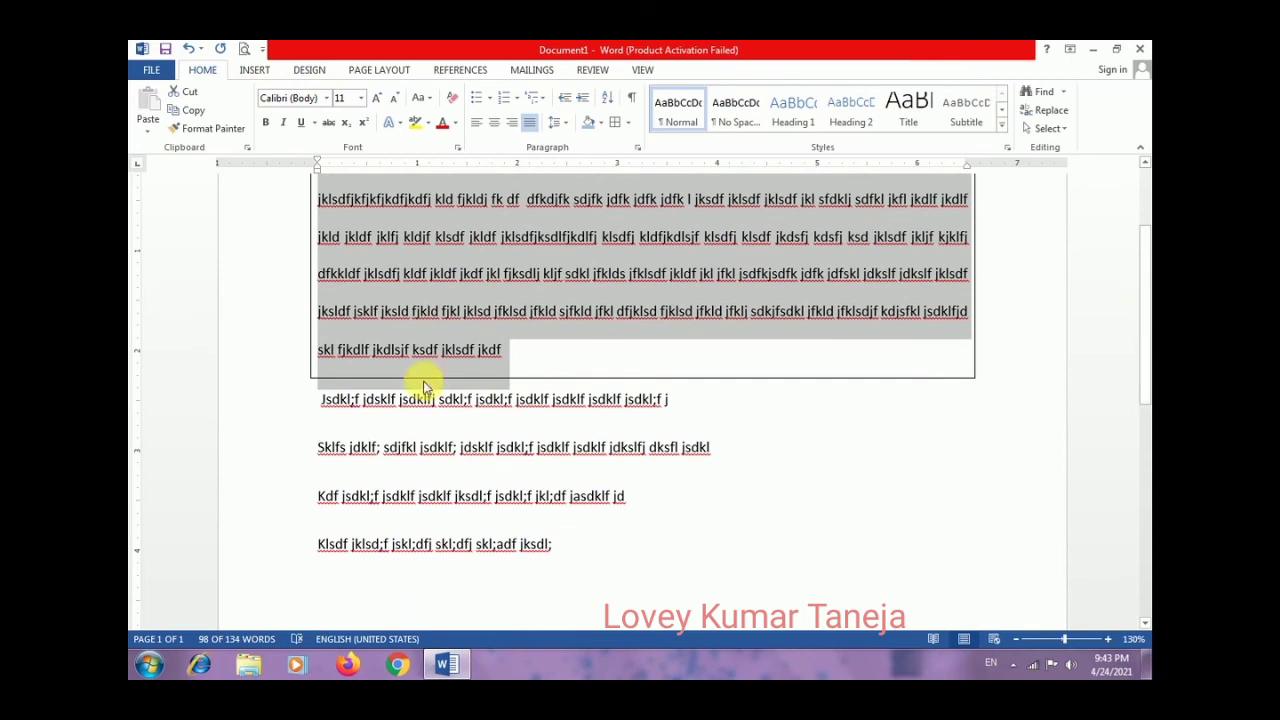
click(300, 412)
mouse_move(310, 420)
mouse_down()
mouse_move(316, 543)
mouse_move(300, 534)
mouse_up()
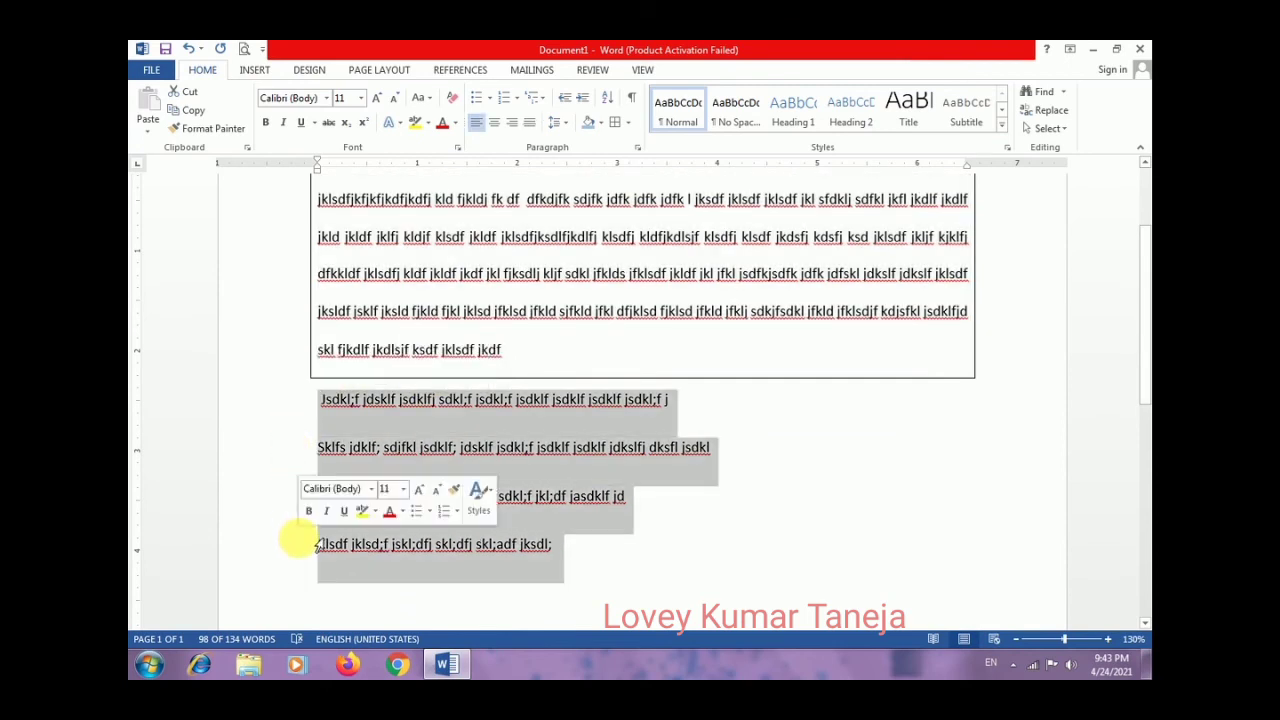
click(614, 121)
click(616, 460)
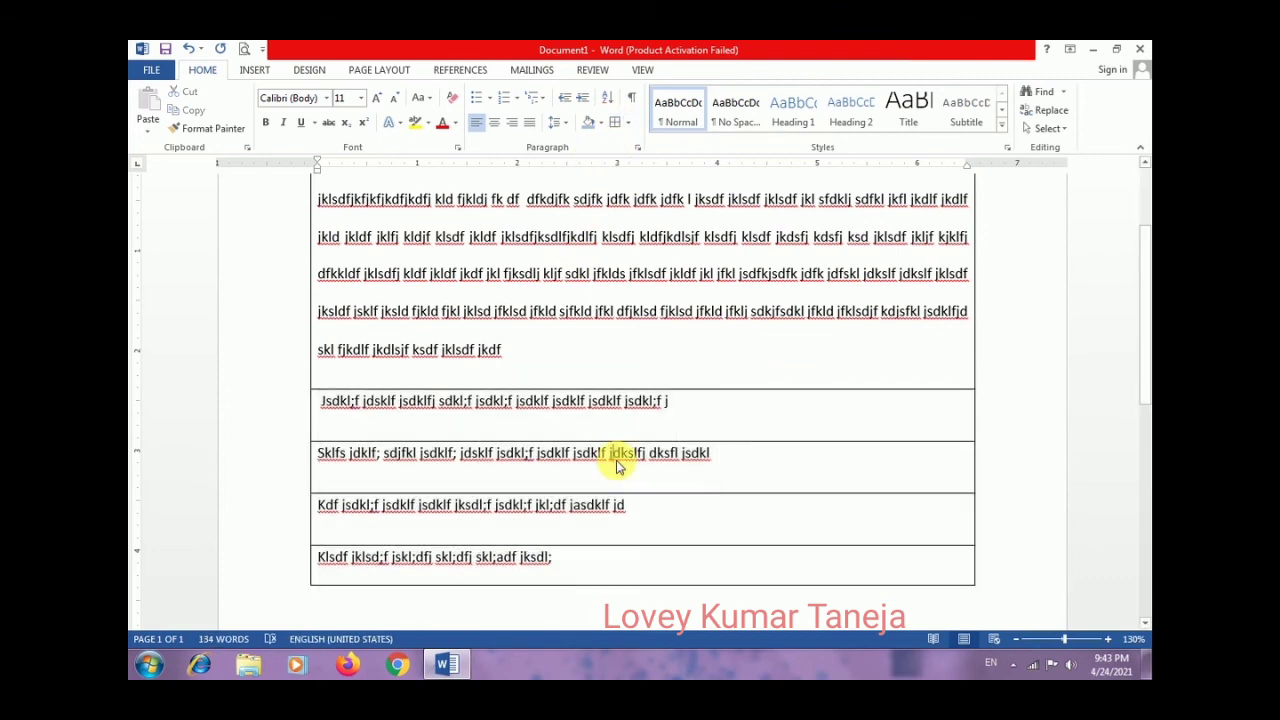
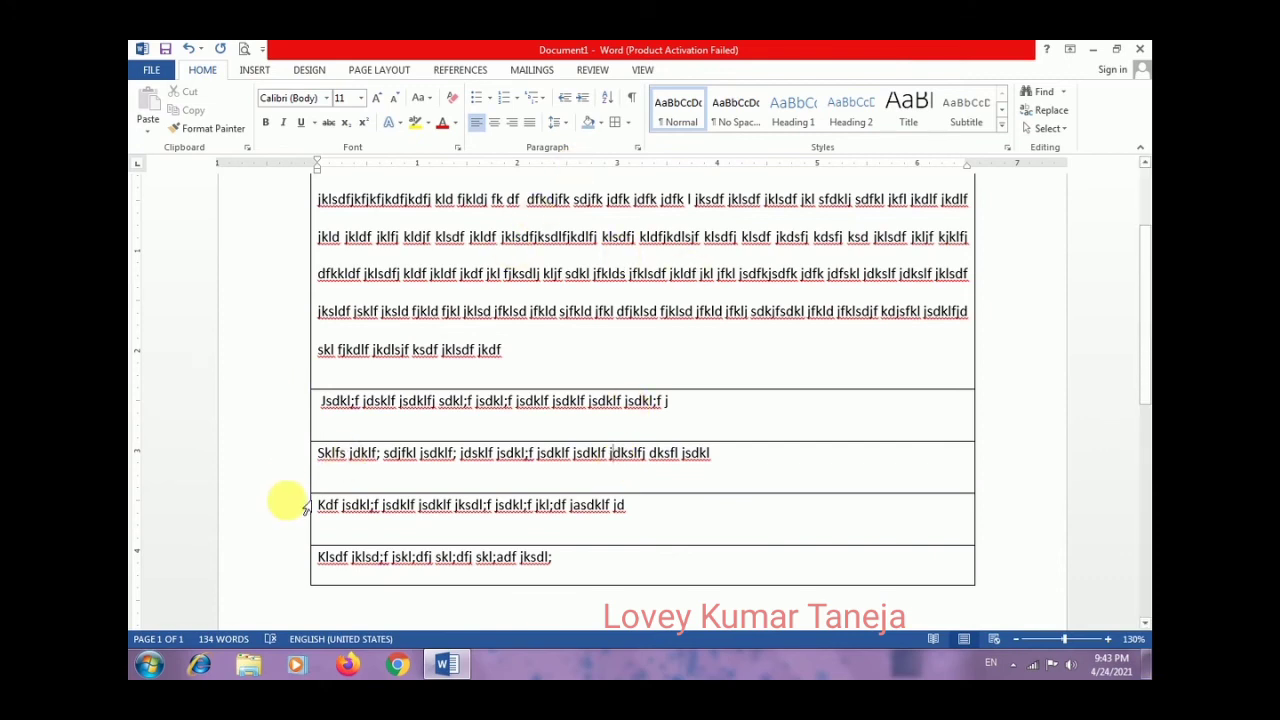
- Remove every border from all the text in the document
key(ctrl+a)
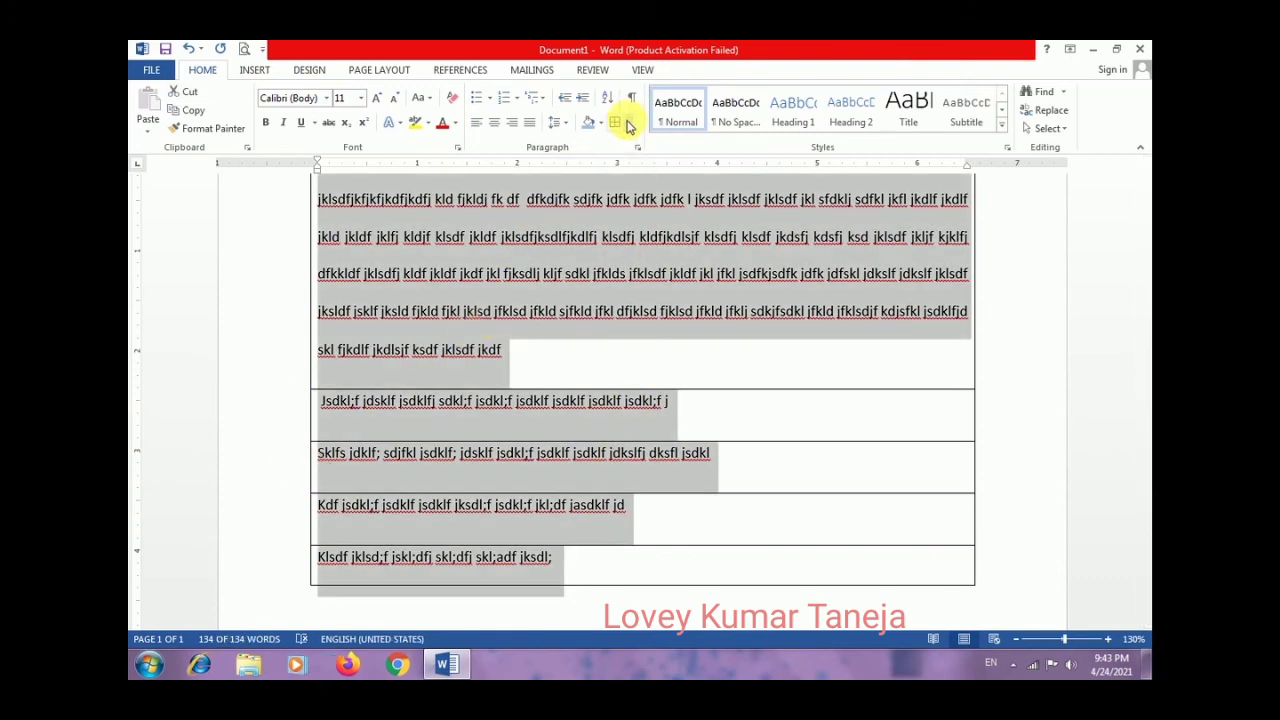
click(628, 122)
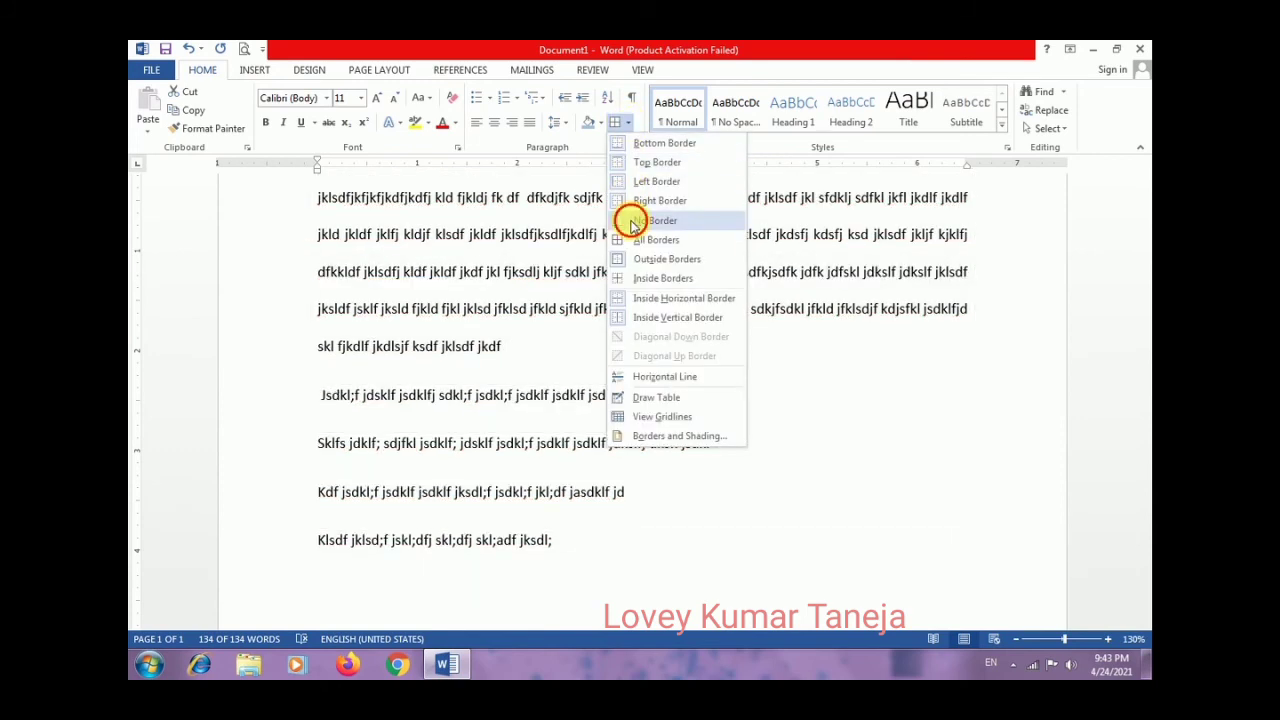
click(630, 220)
click(630, 197)
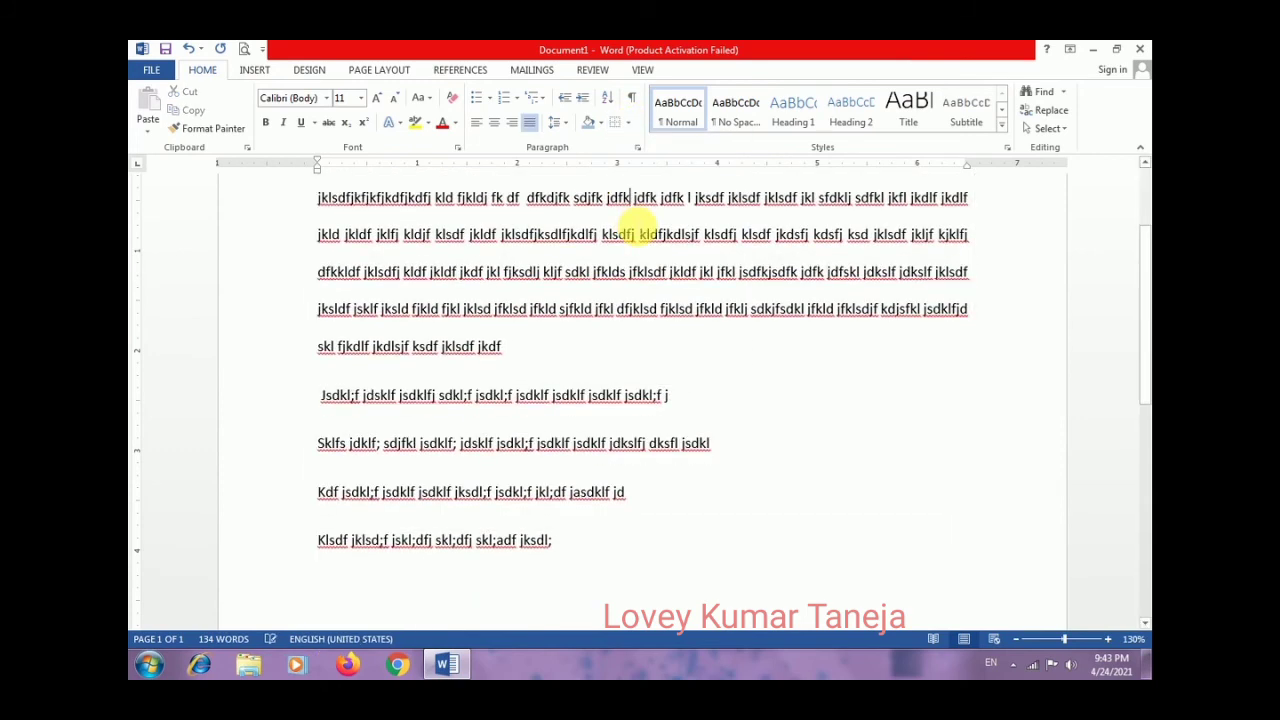
- In Borders and Shading, try the 3-D and Custom border settings for the long paragraph and settle on Shadow
click(628, 122)
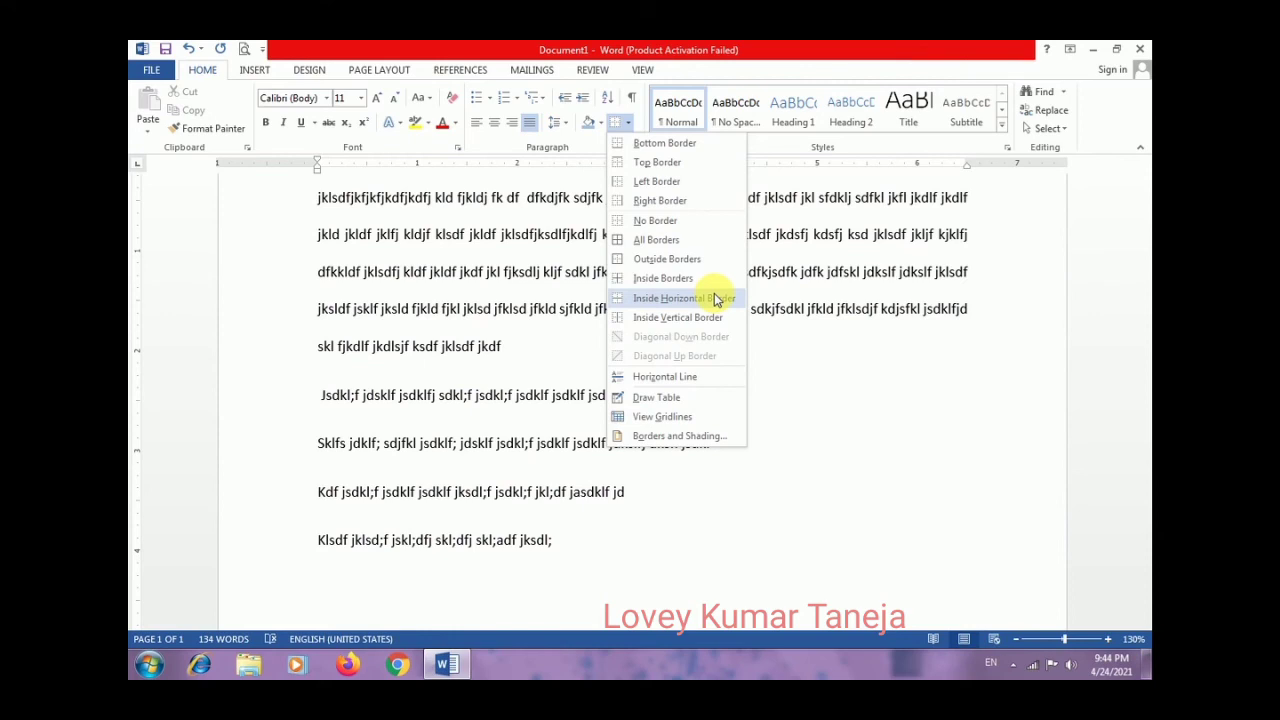
click(686, 435)
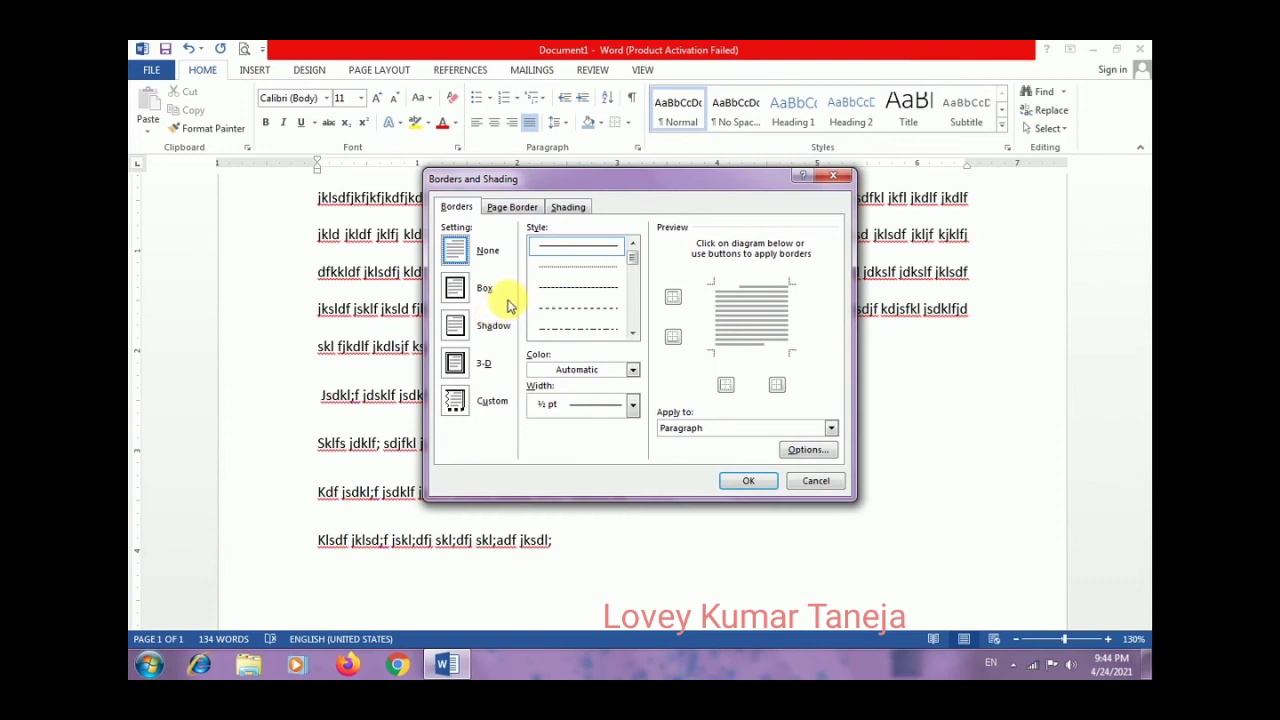
click(456, 326)
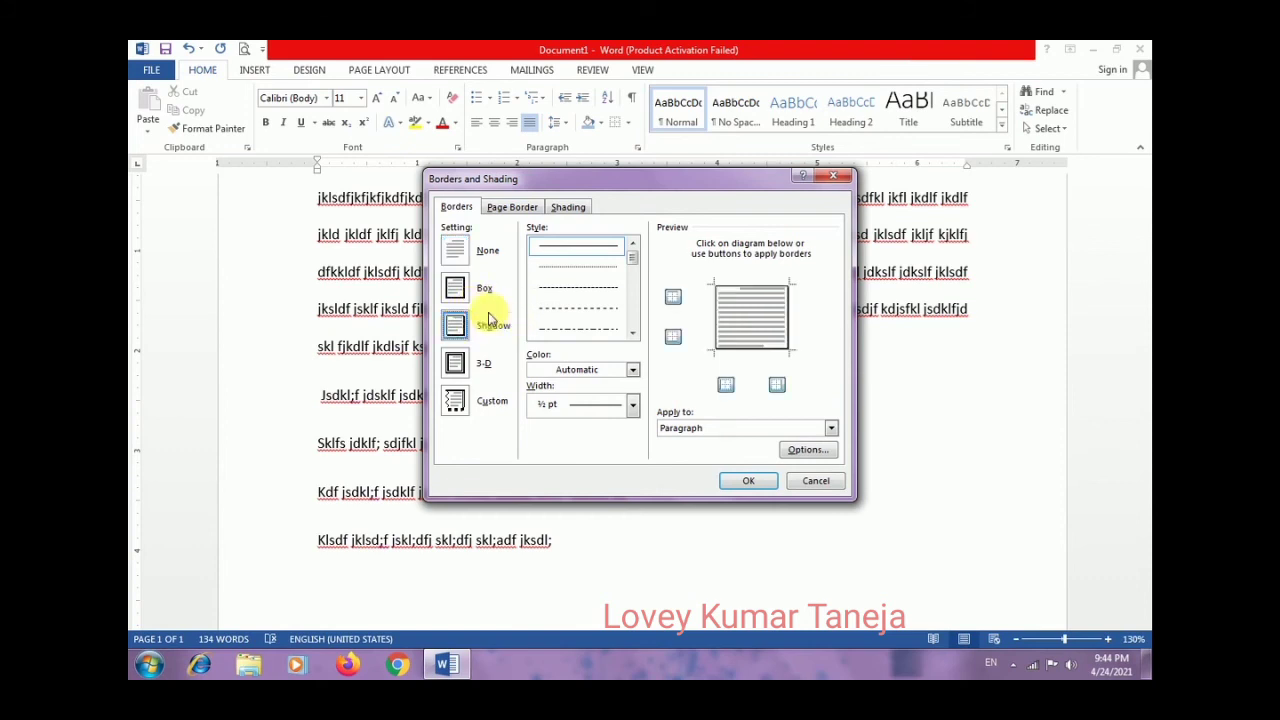
click(466, 372)
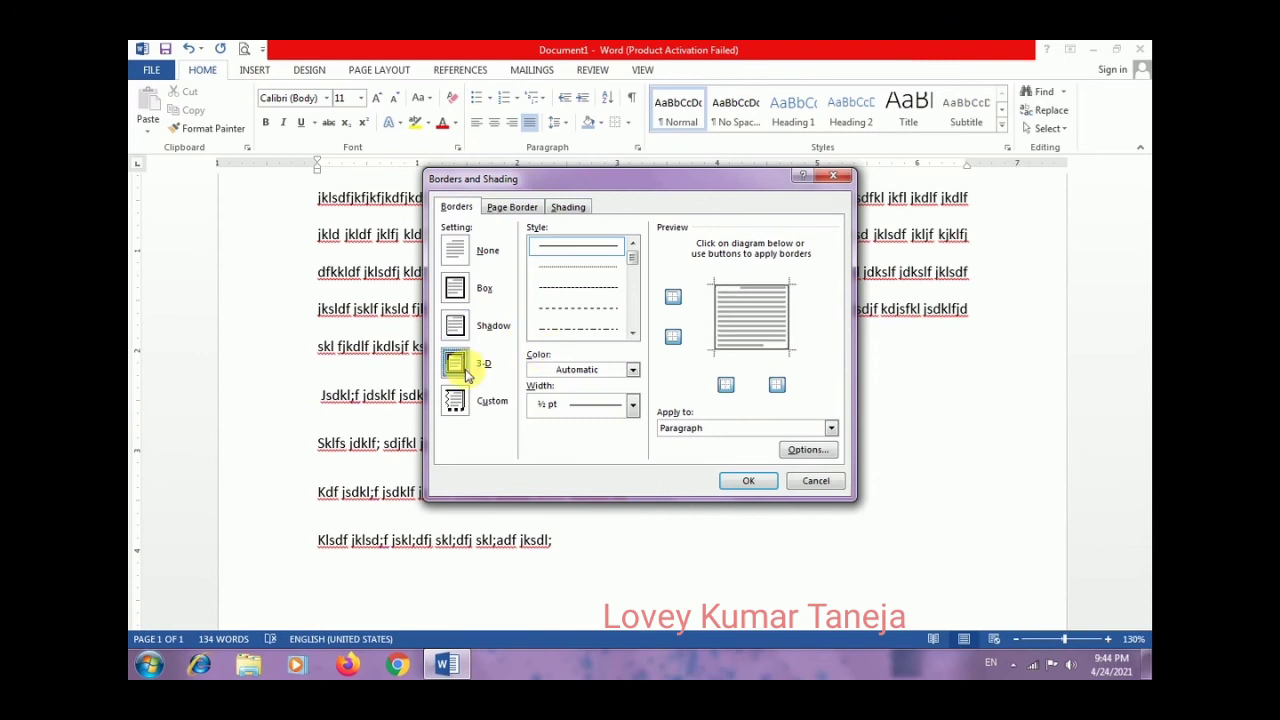
click(457, 405)
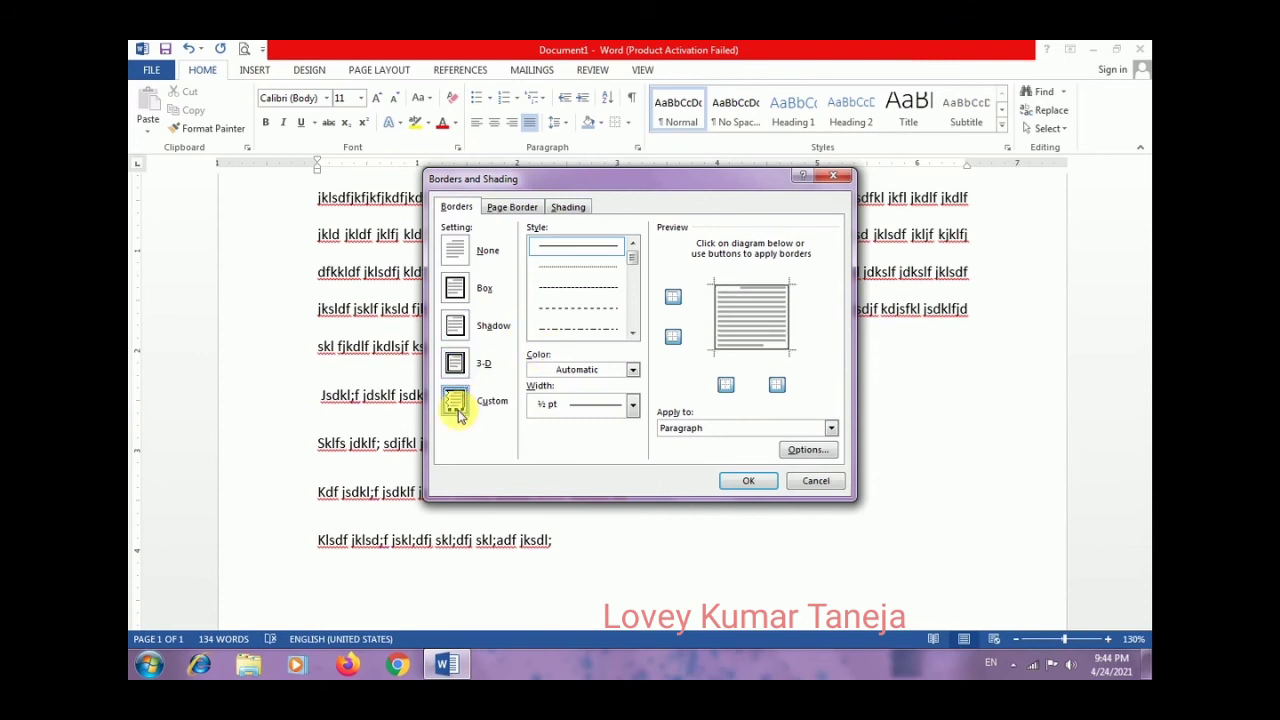
click(455, 326)
- Choose the 3 pt double-line style pairing a thin and a thick line for the paragraph border
click(630, 335)
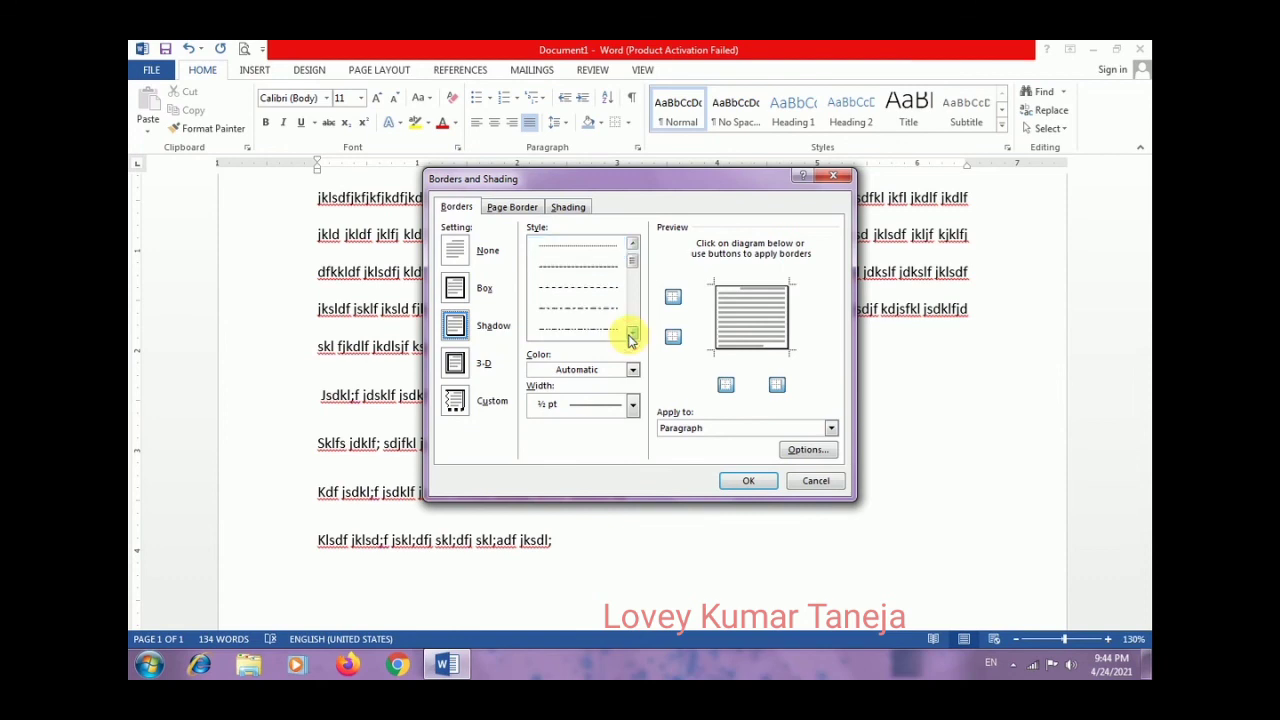
click(630, 335)
click(630, 335)
click(630, 335)
click(630, 335)
click(630, 335)
click(630, 335)
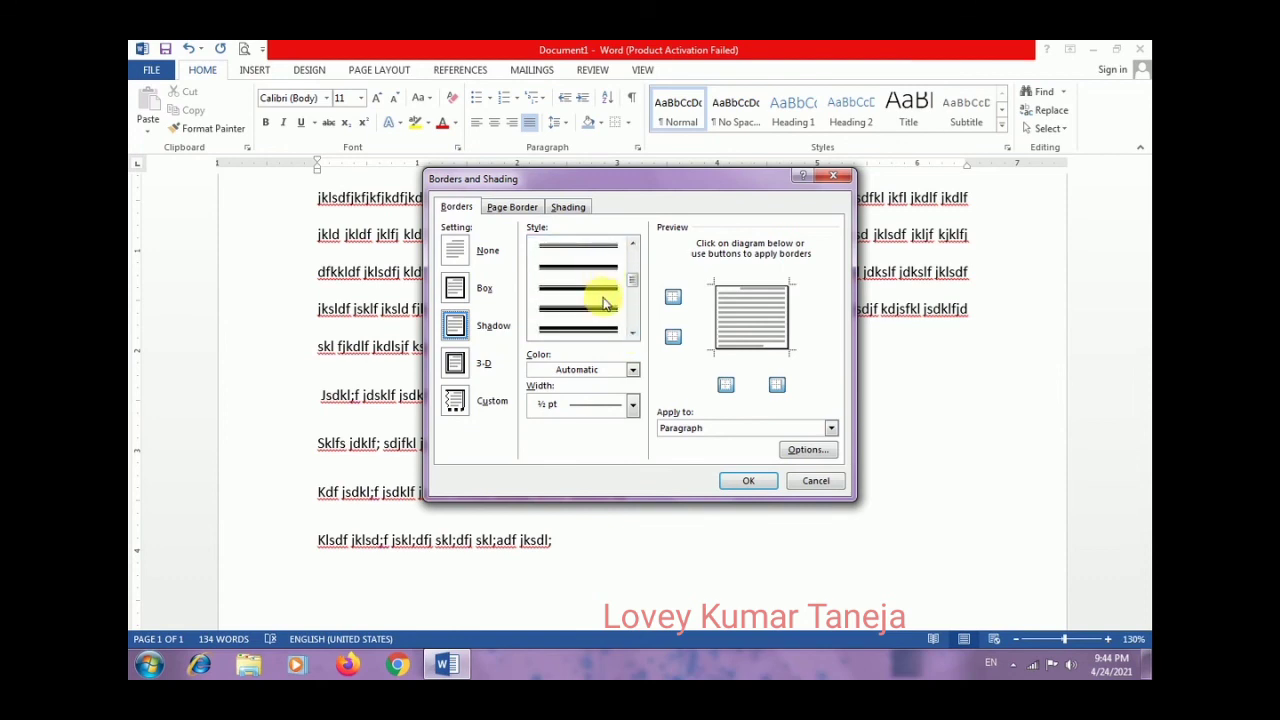
click(605, 292)
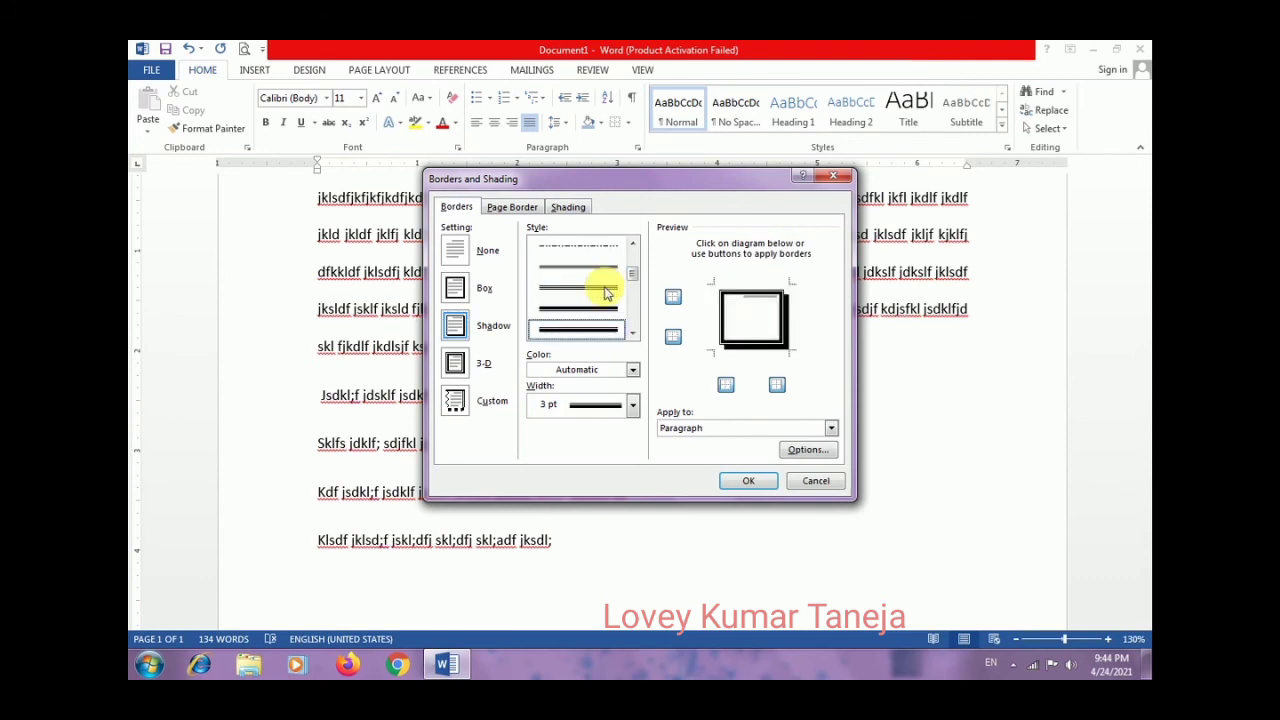
- Set the border color to purple and its width to 2 ¼ pt, and apply it to the long paragraph
click(633, 370)
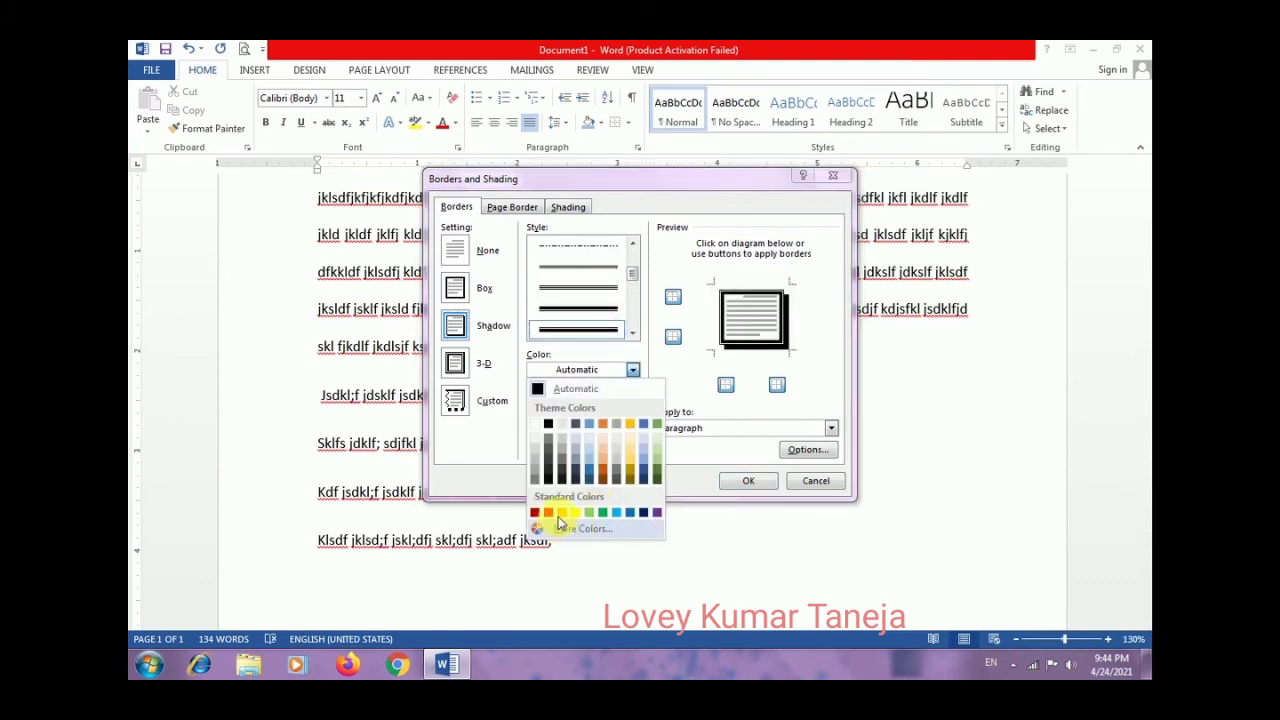
click(658, 512)
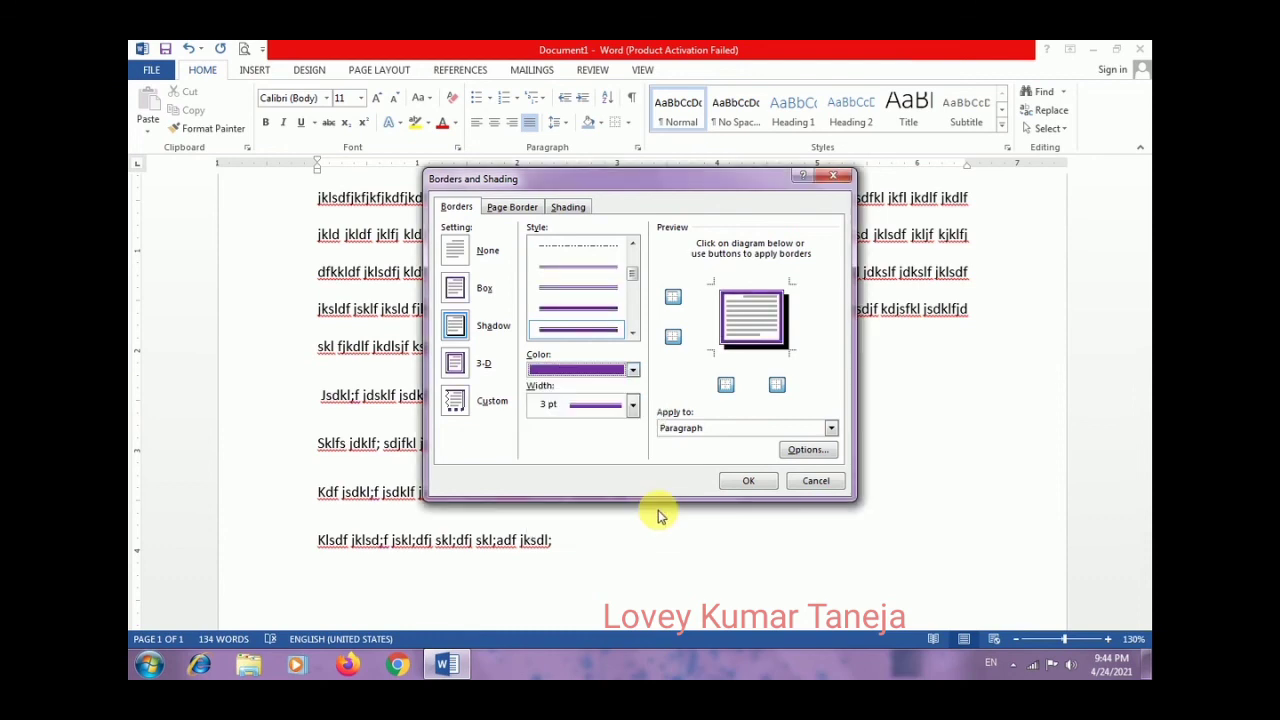
click(630, 403)
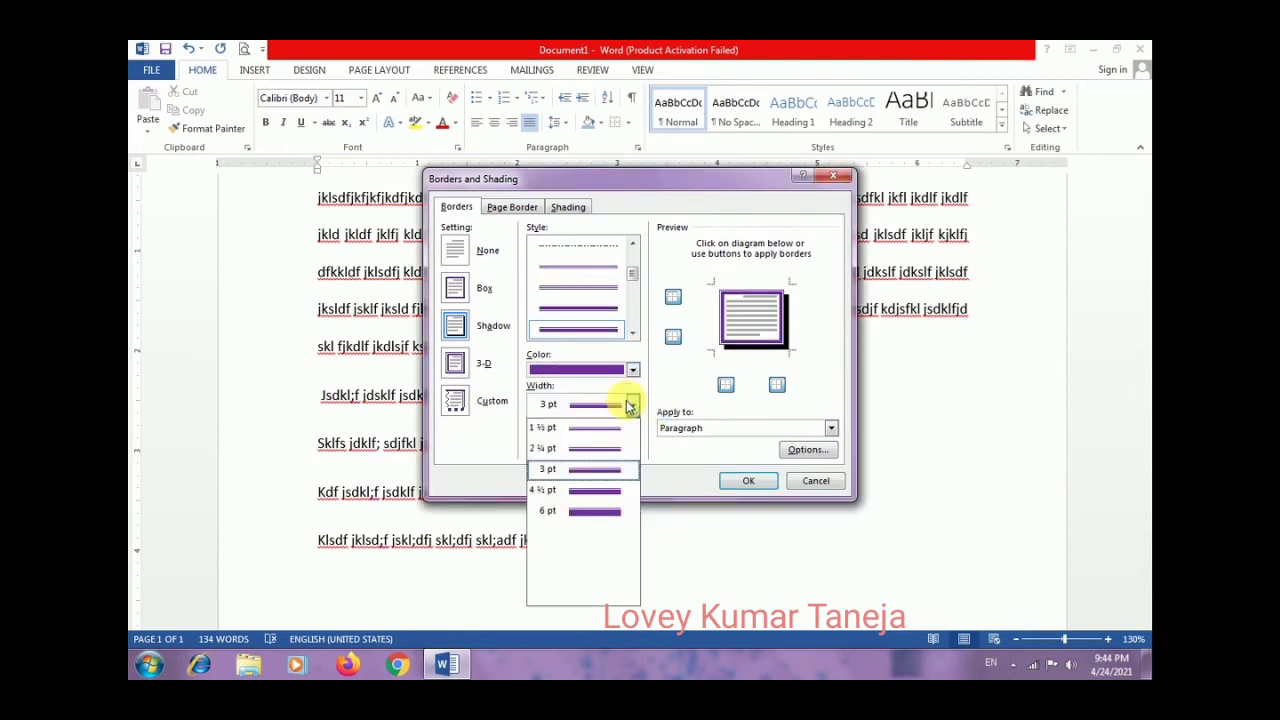
click(609, 449)
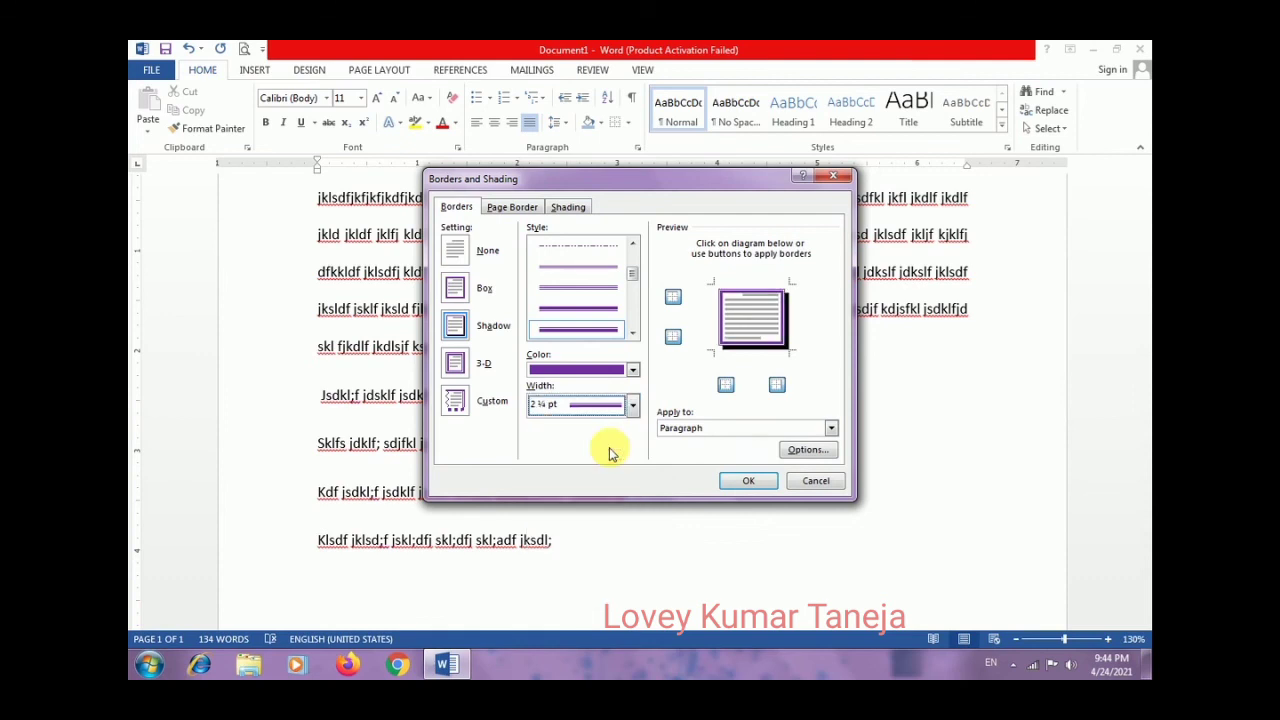
click(741, 482)
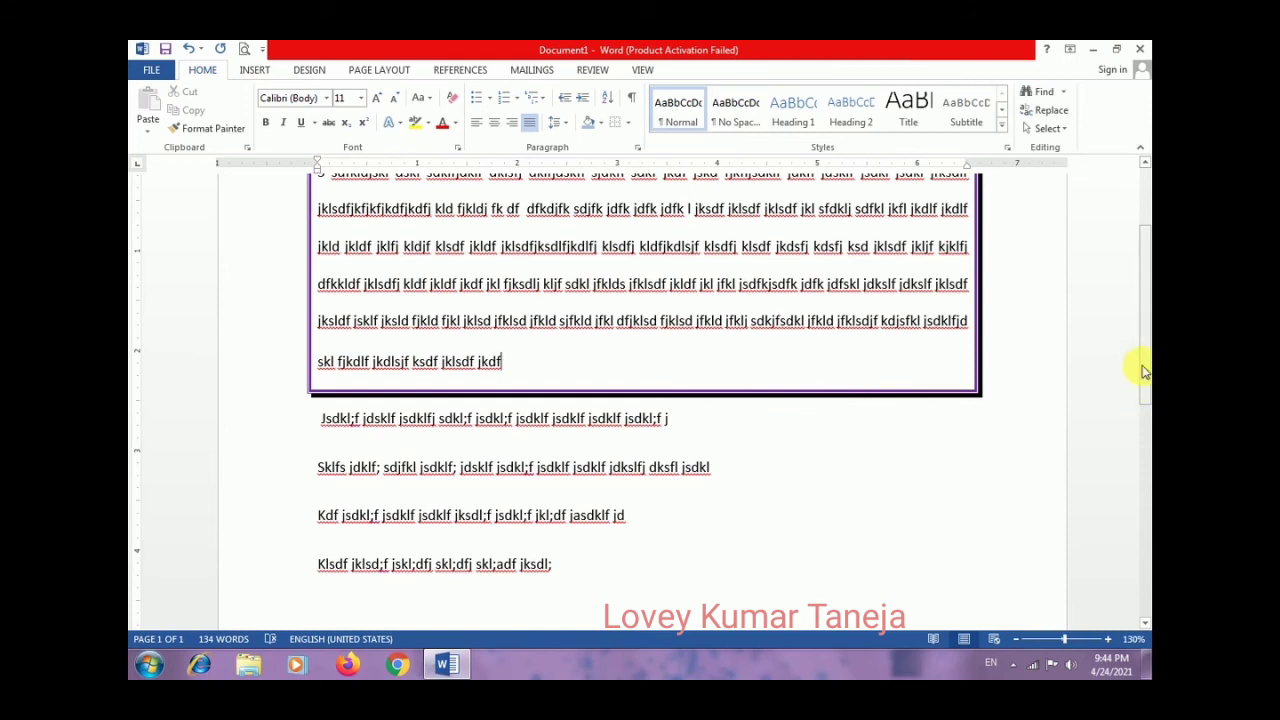
drag(1147, 370, 1138, 294)
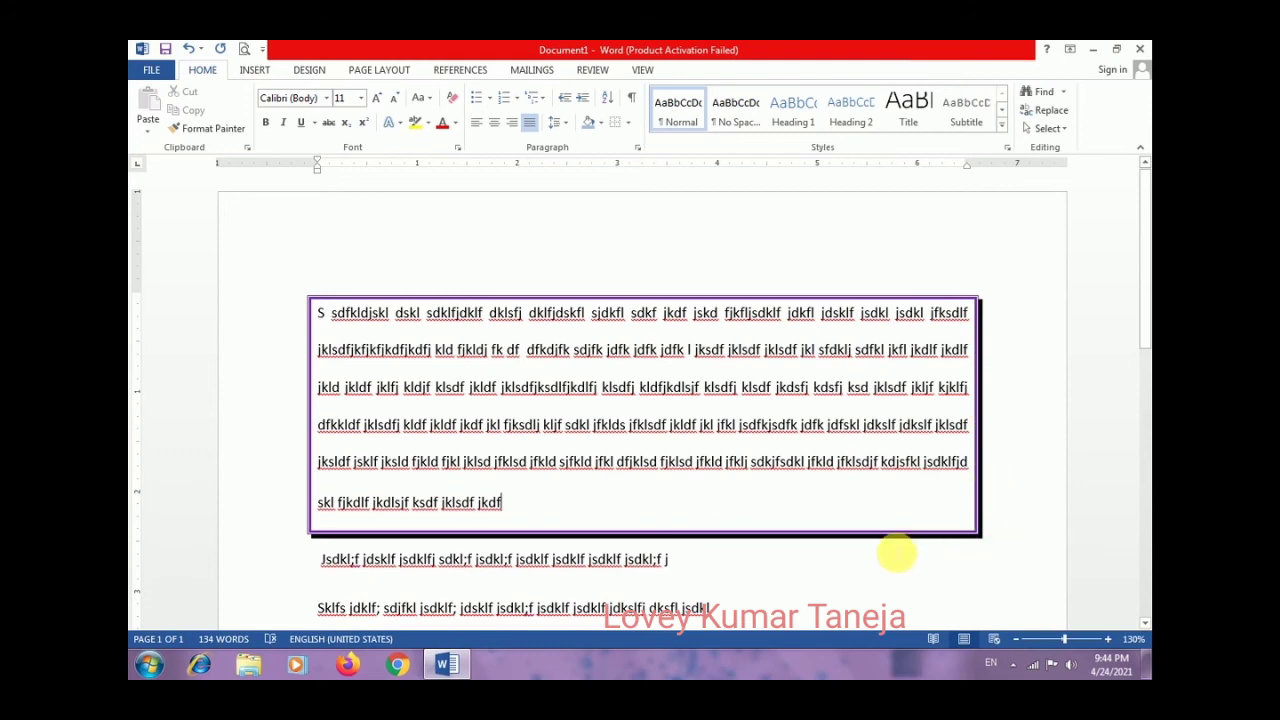
double_click(737, 461)
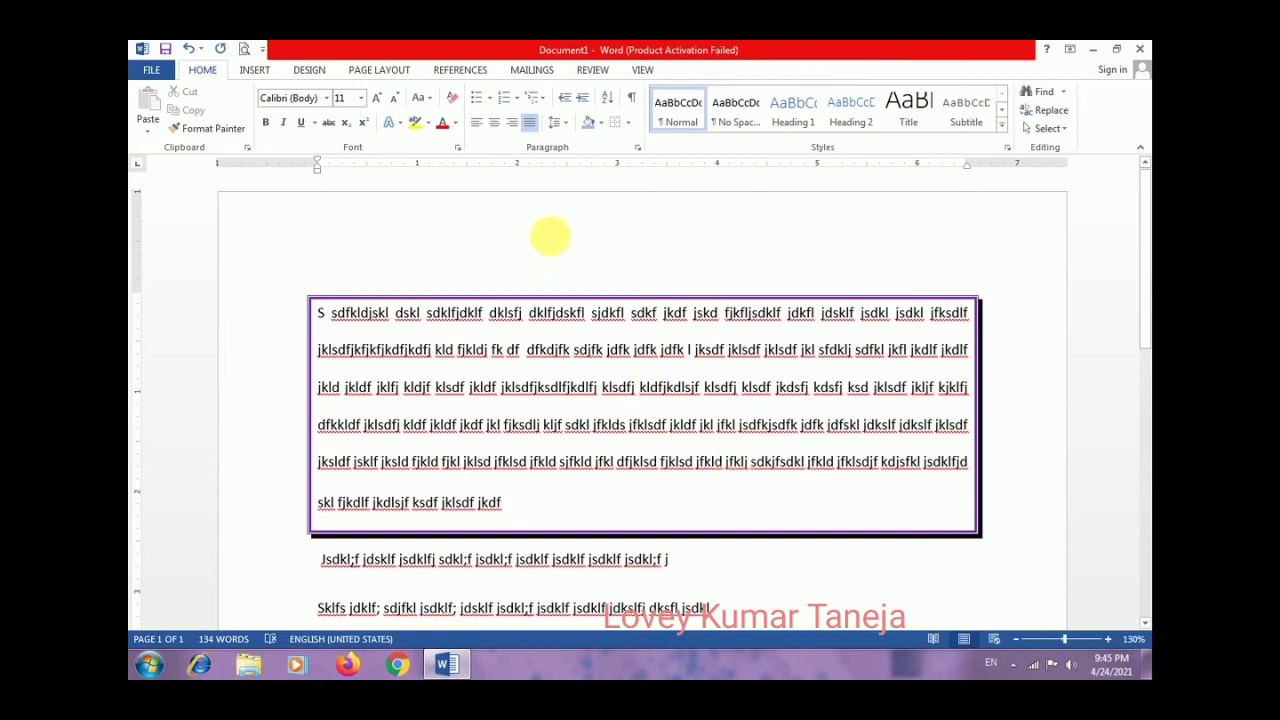
- In Borders and Shading, choose the 3 pt graded thick-line style below the striped one for a box page border
click(628, 123)
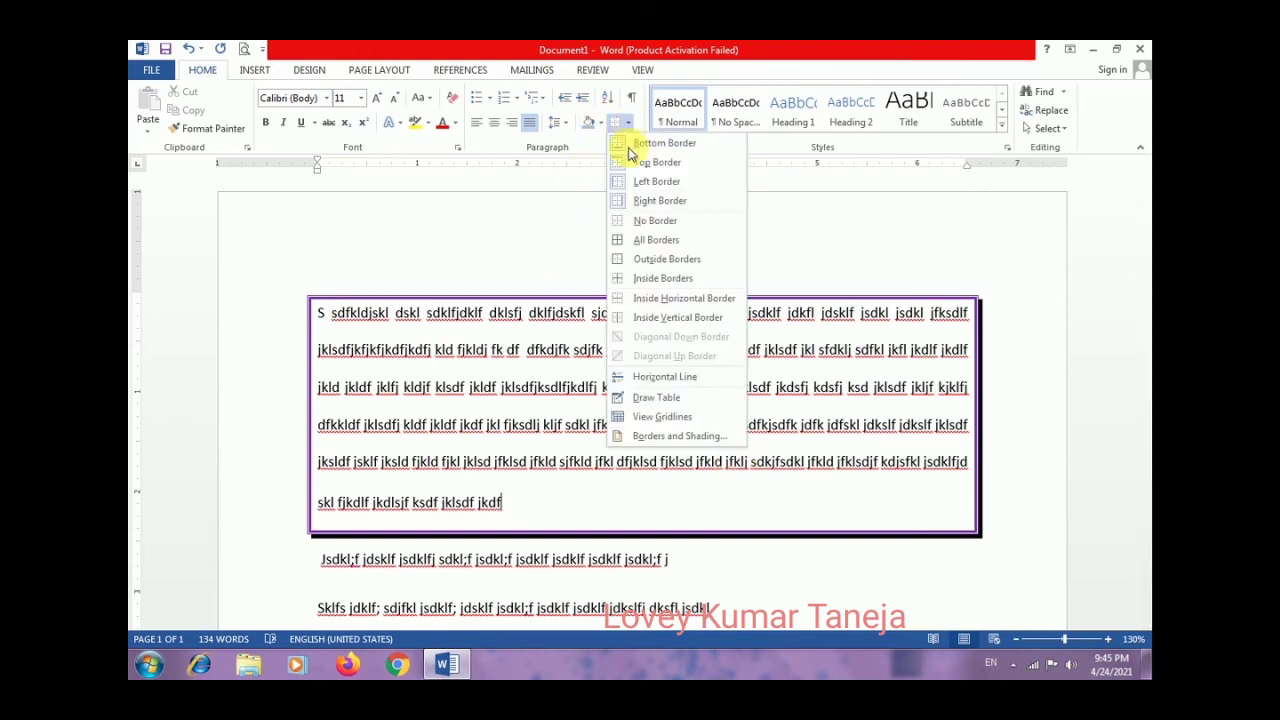
click(655, 437)
click(530, 209)
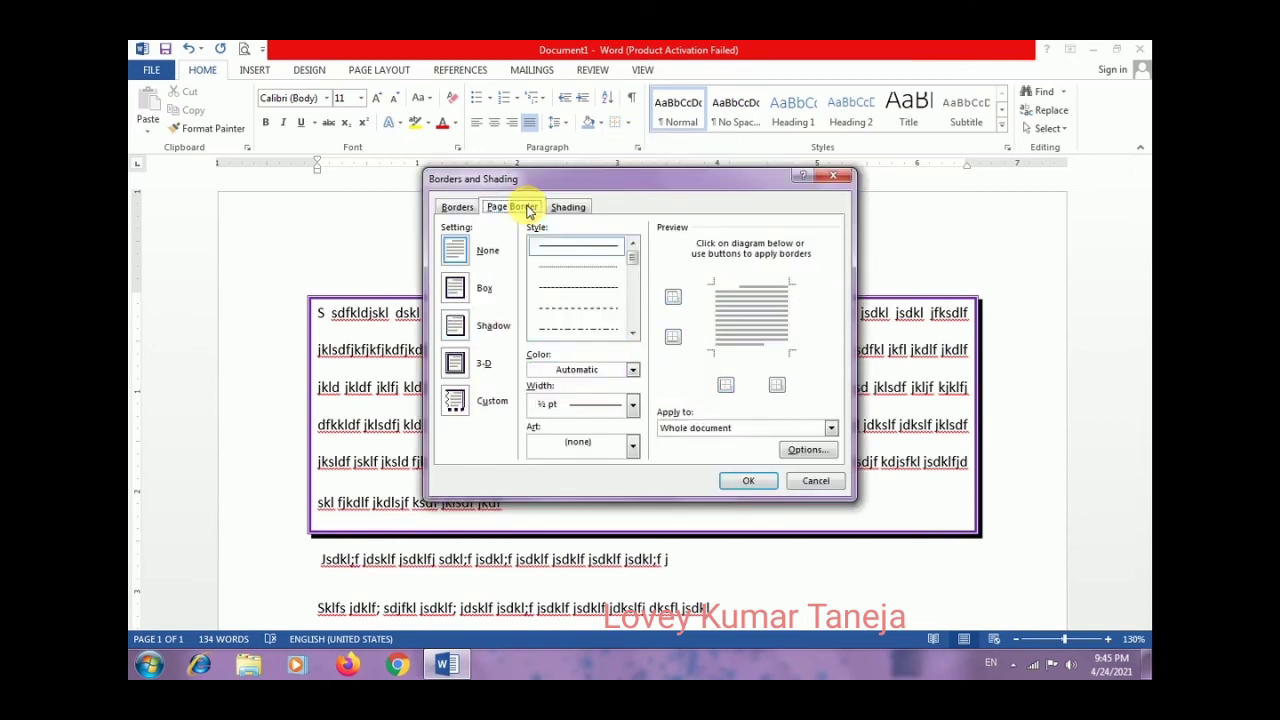
click(632, 332)
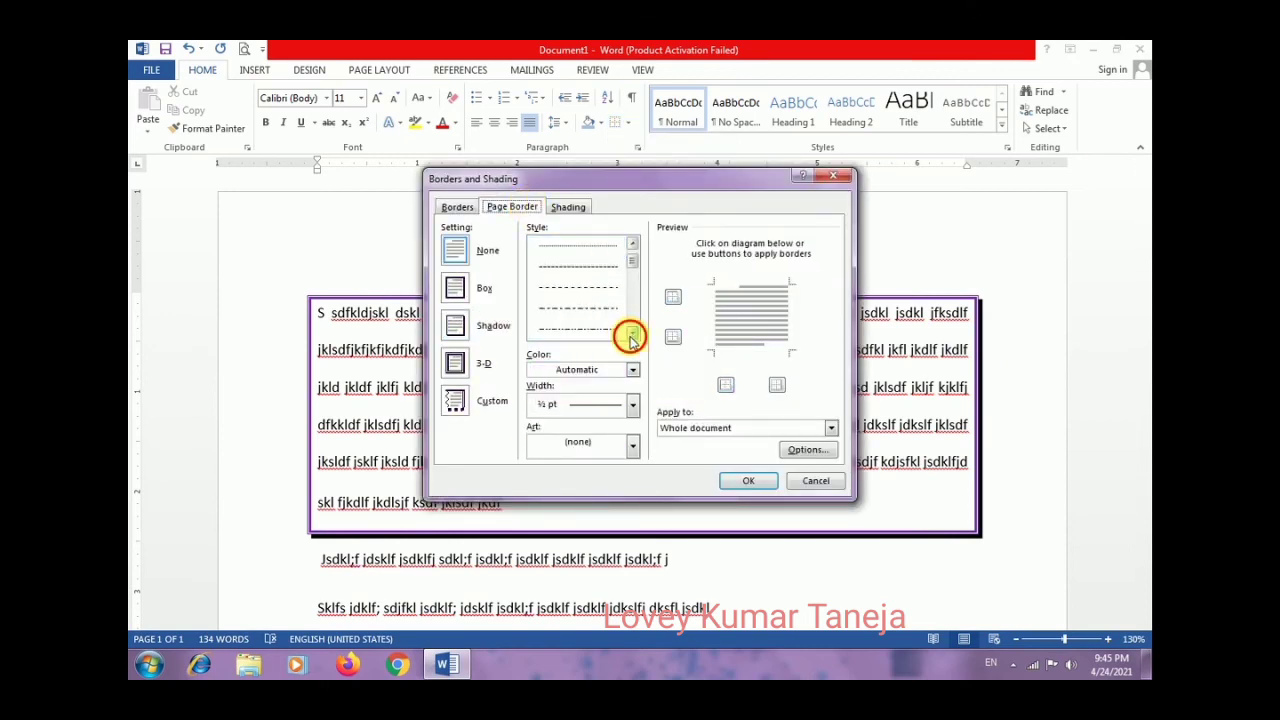
click(632, 332)
click(632, 332)
click(632, 332)
click(632, 332)
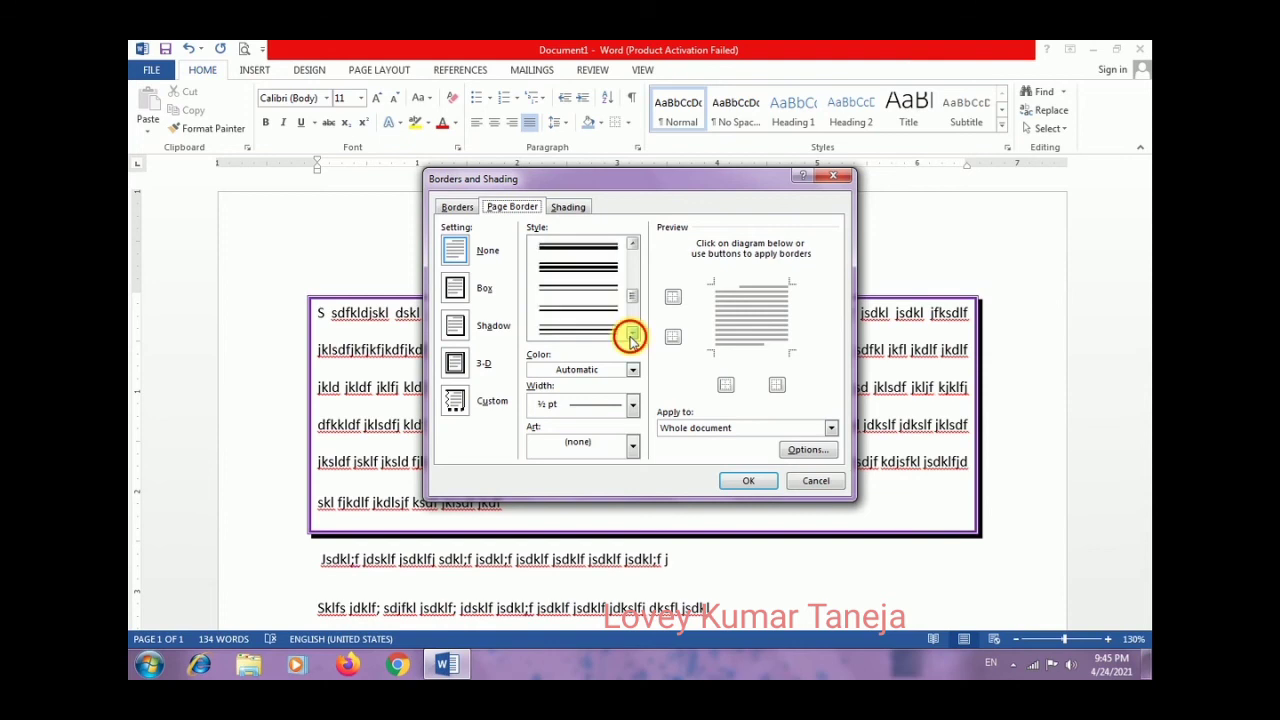
click(632, 332)
click(632, 332)
click(632, 332)
click(632, 332)
click(632, 332)
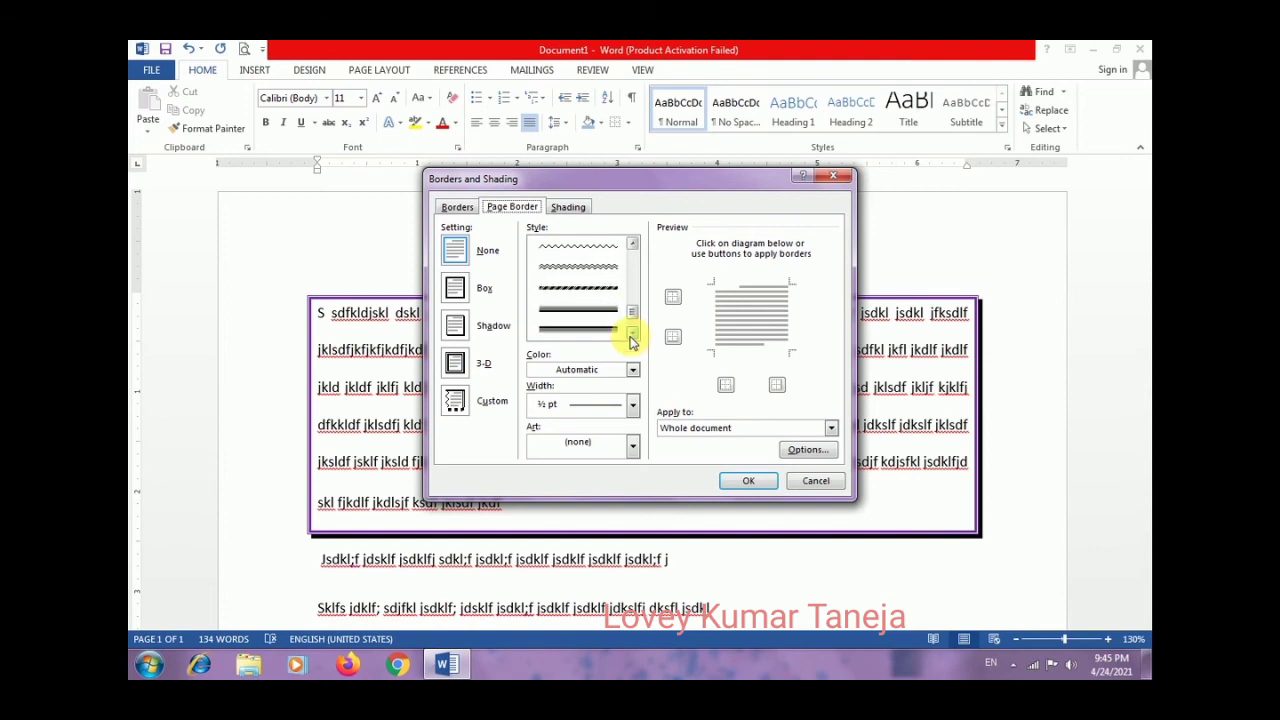
click(580, 330)
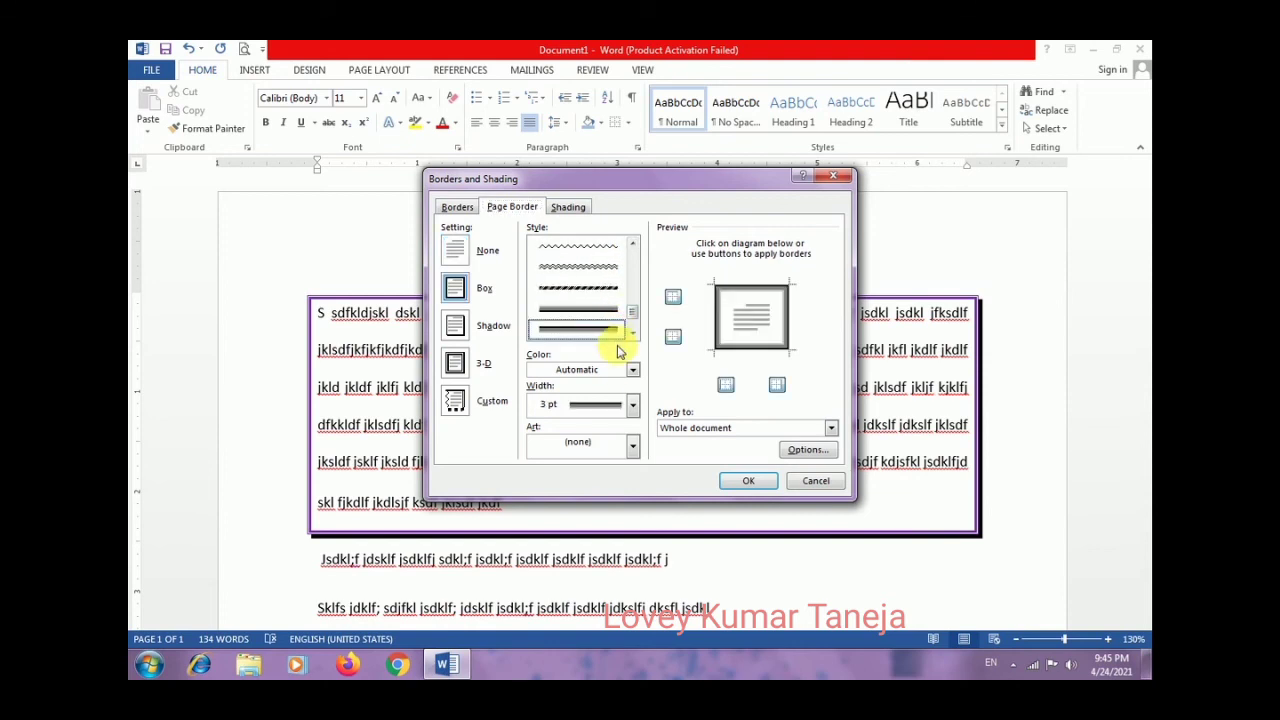
- Set the page border's color to red and width to 1 ½ pt, apply it to the whole document, and check the print preview
click(630, 369)
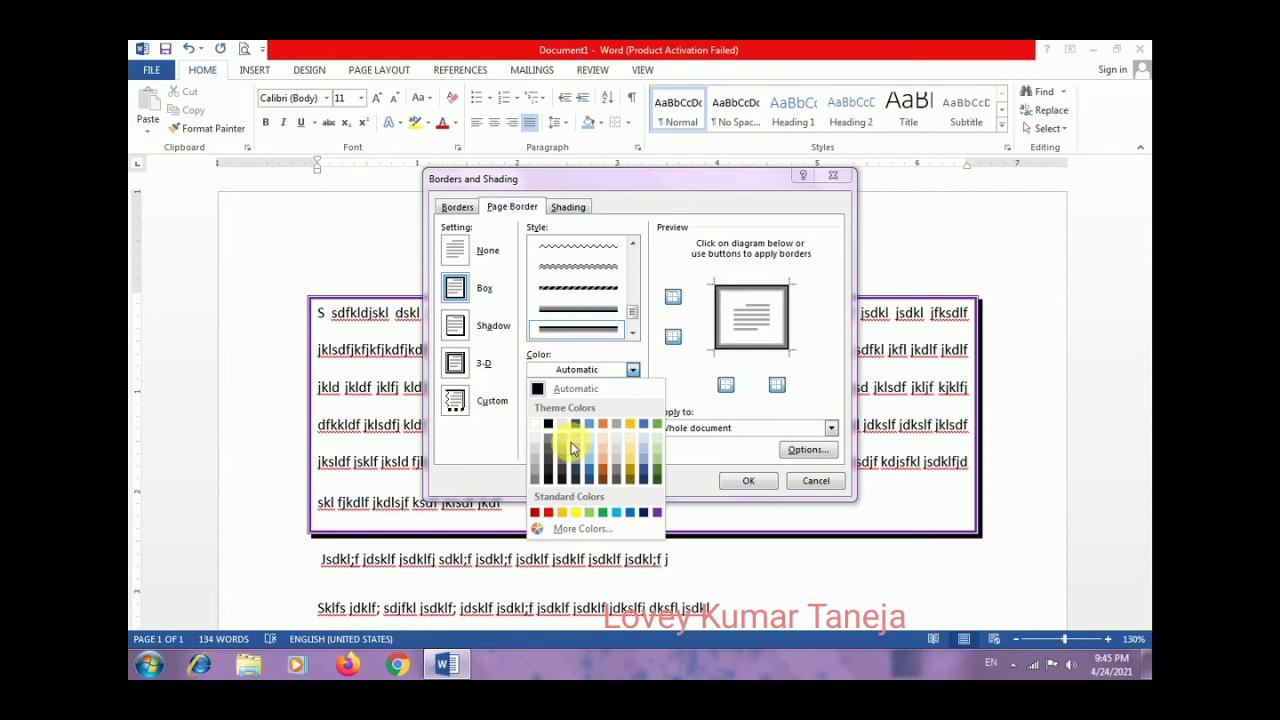
click(547, 513)
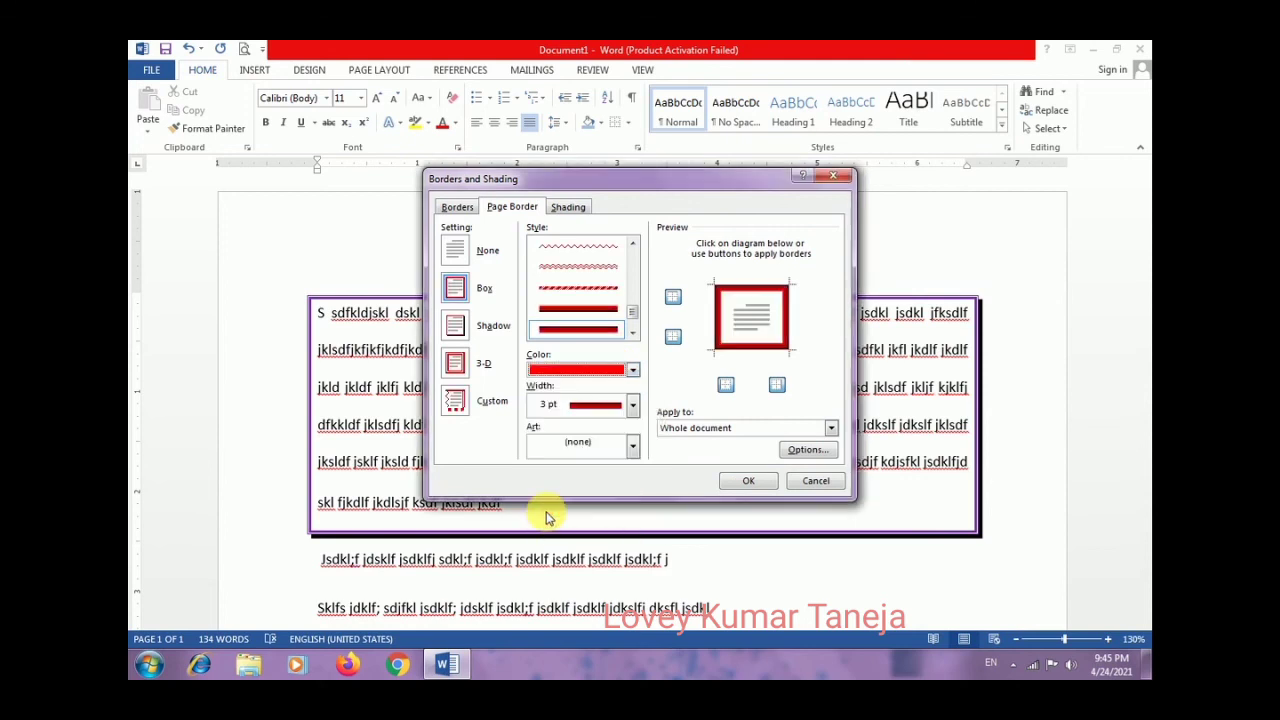
click(632, 406)
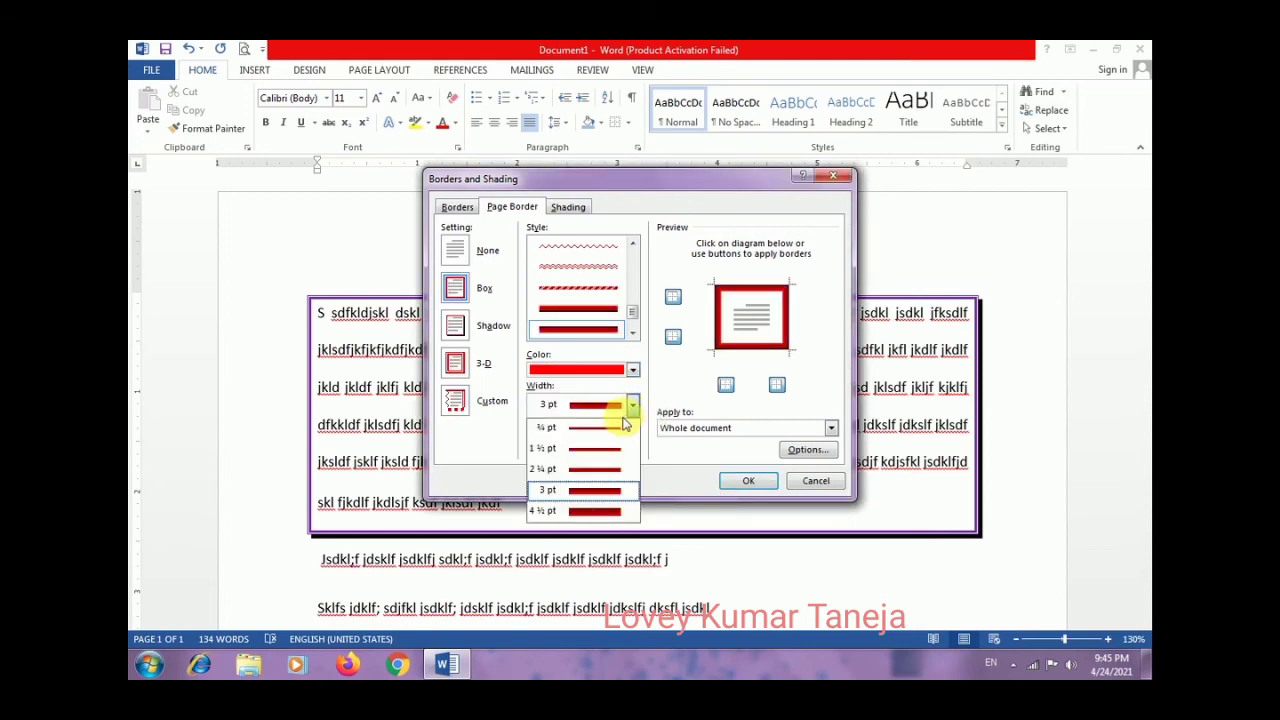
click(602, 455)
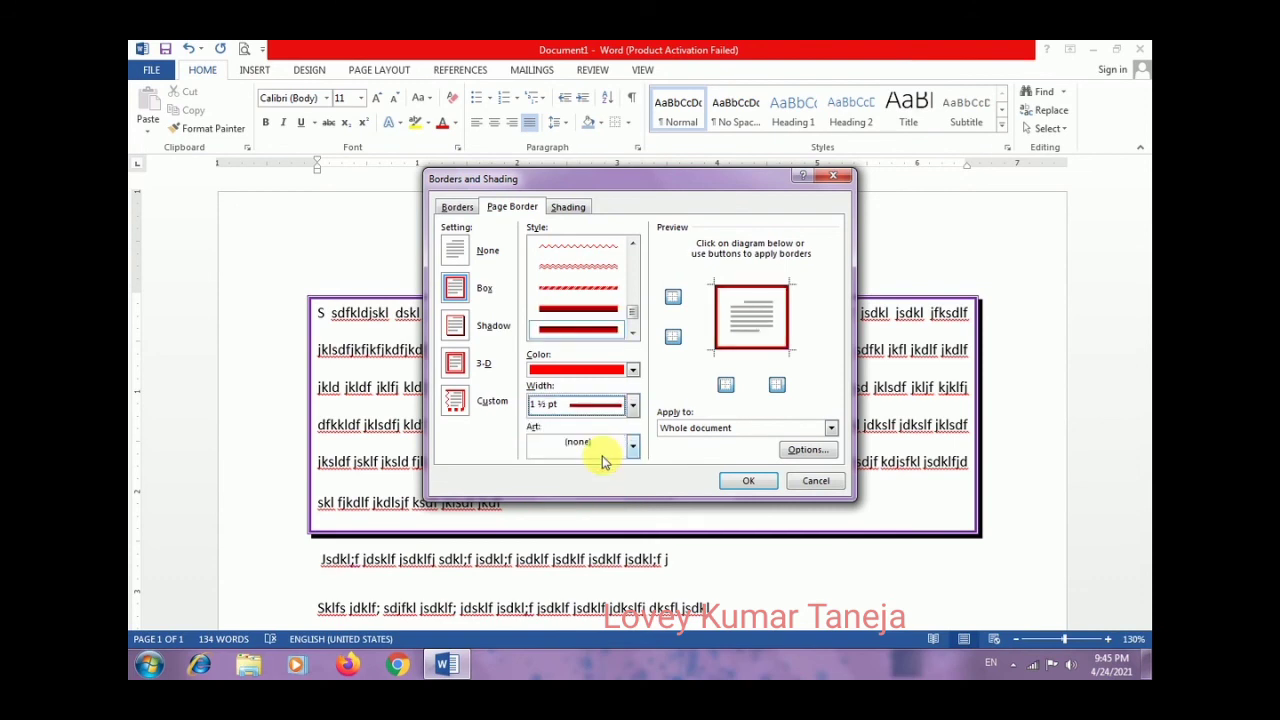
click(748, 480)
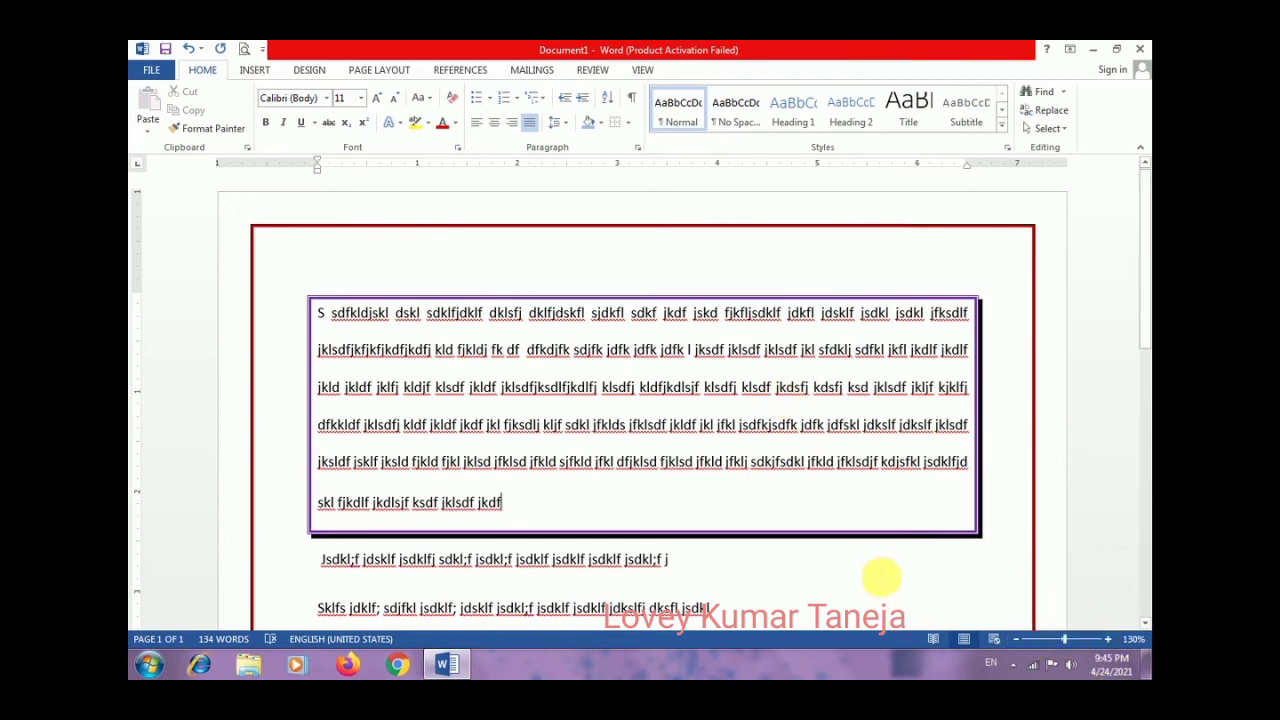
click(243, 50)
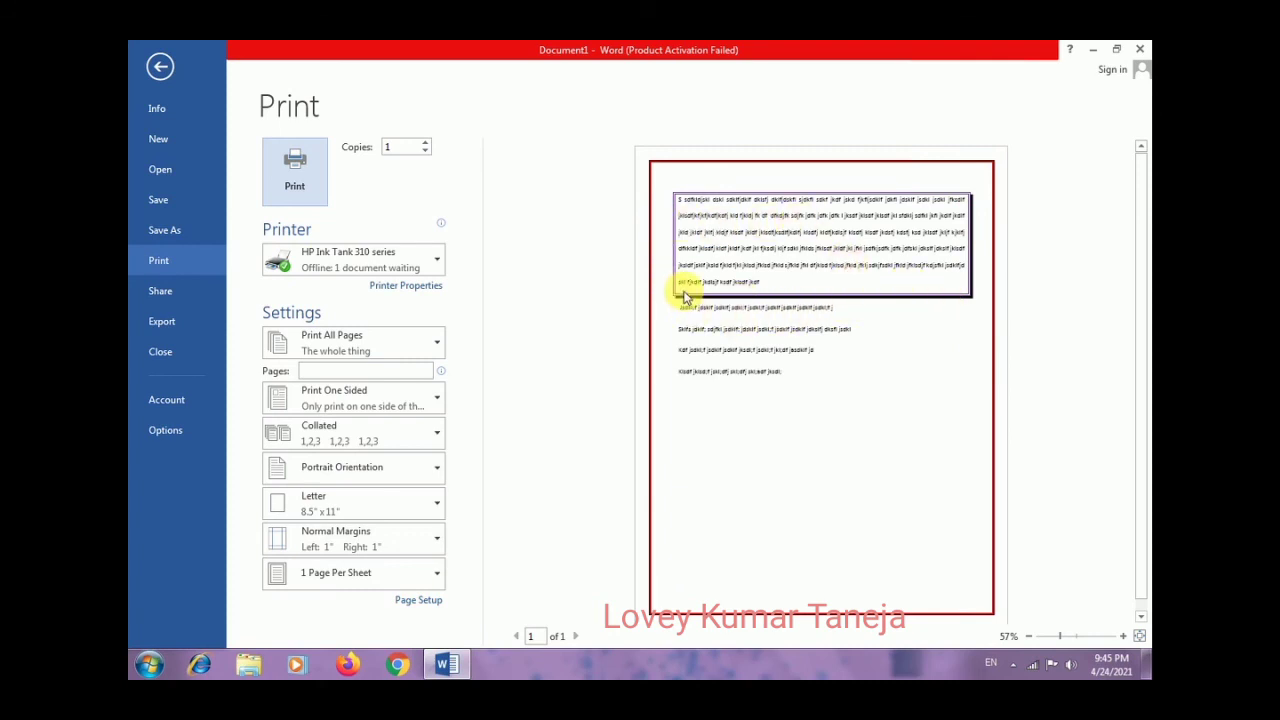
key(Escape)
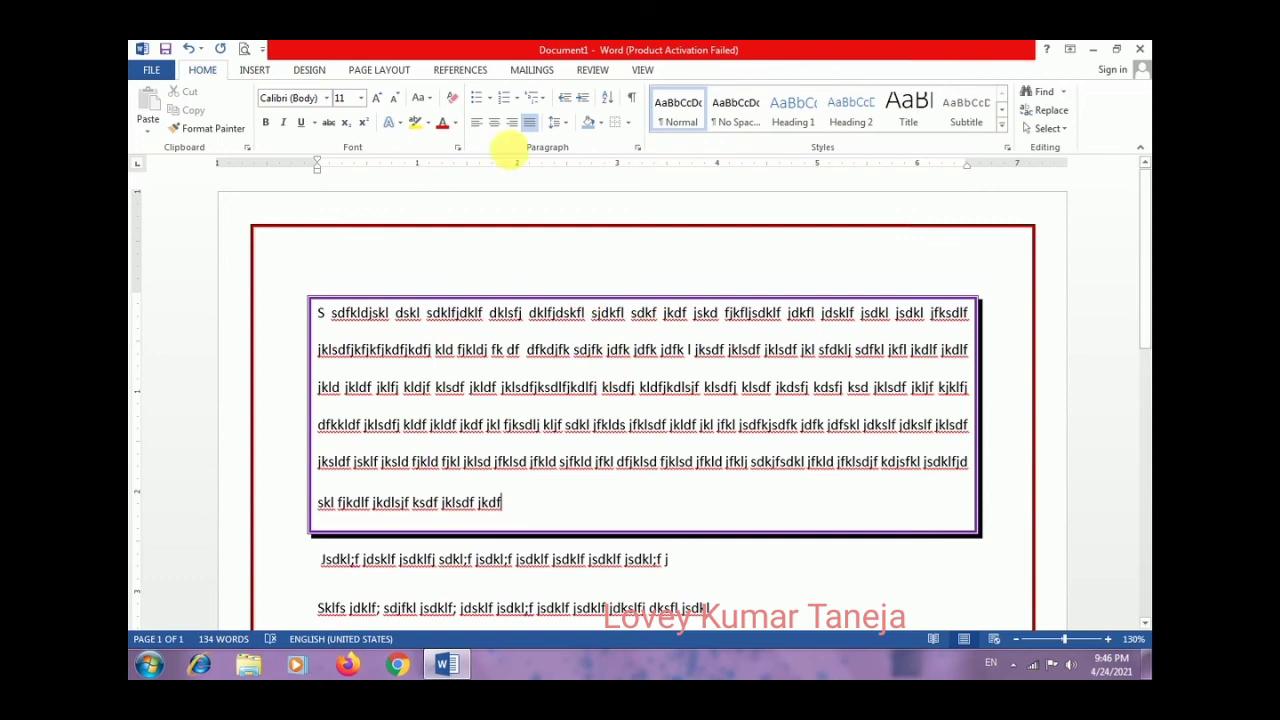
- Replace the page border's line style with the petalled star-flower art pattern
click(628, 124)
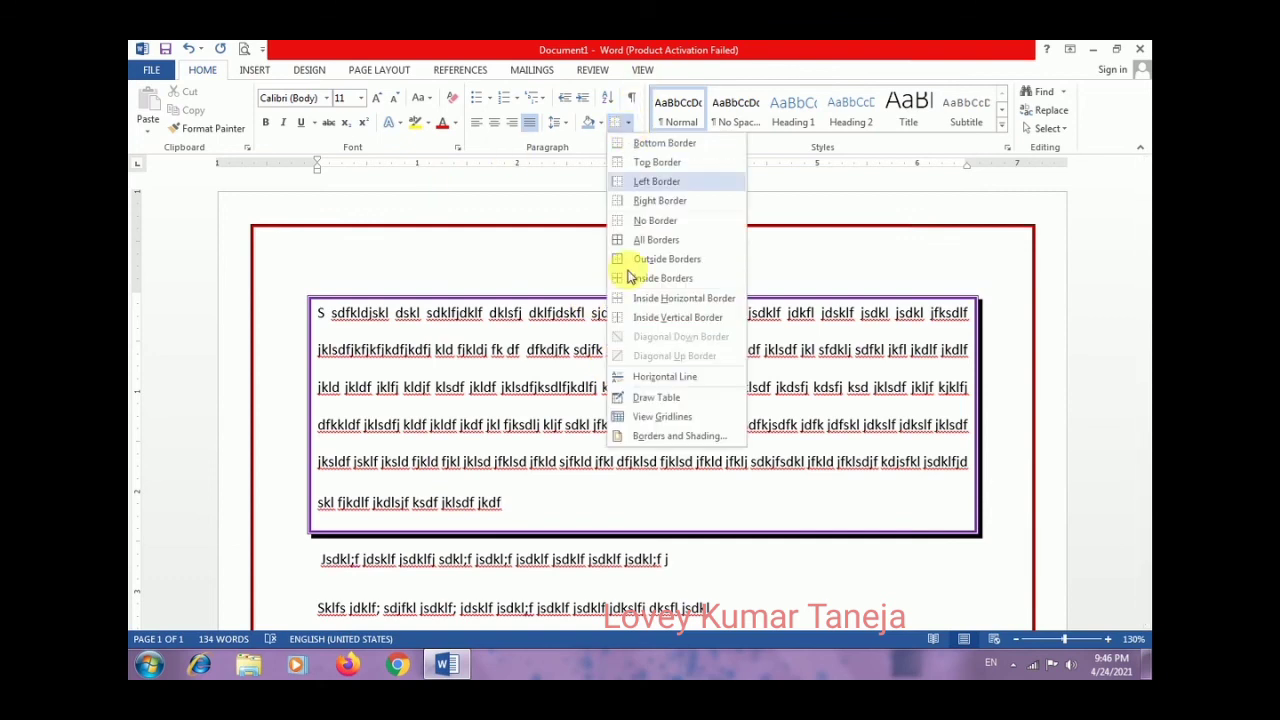
click(647, 436)
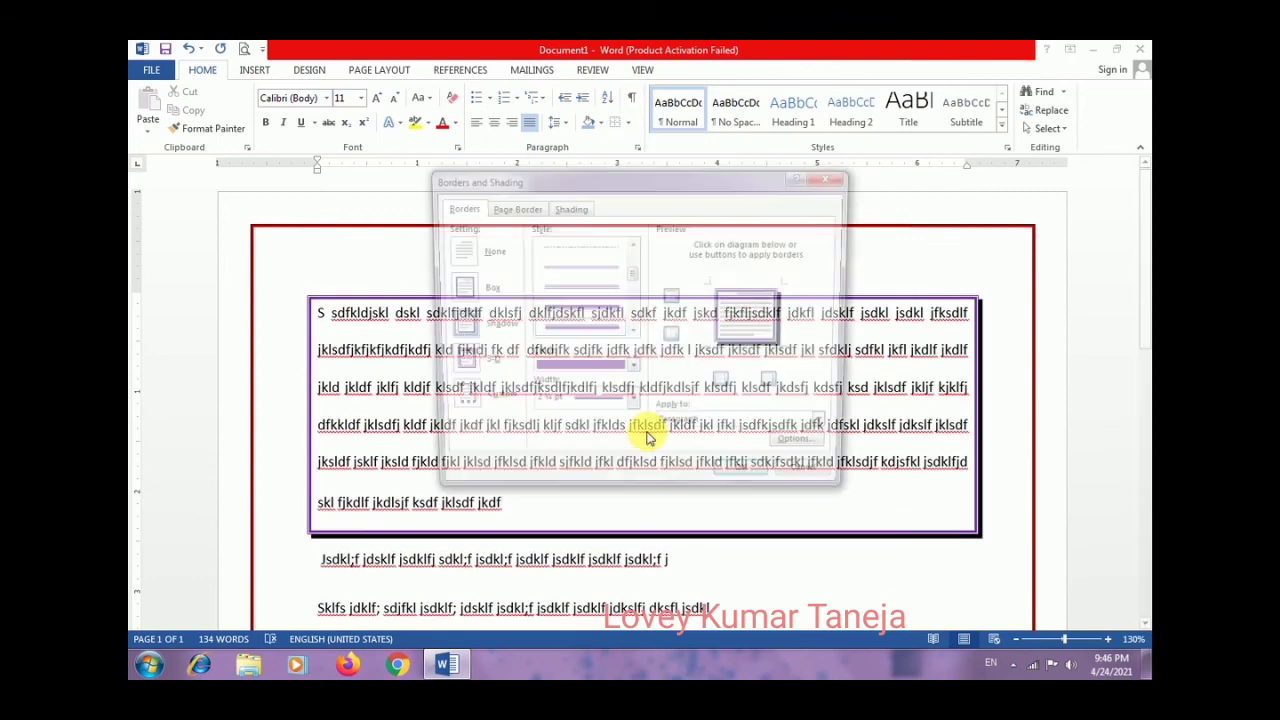
click(531, 208)
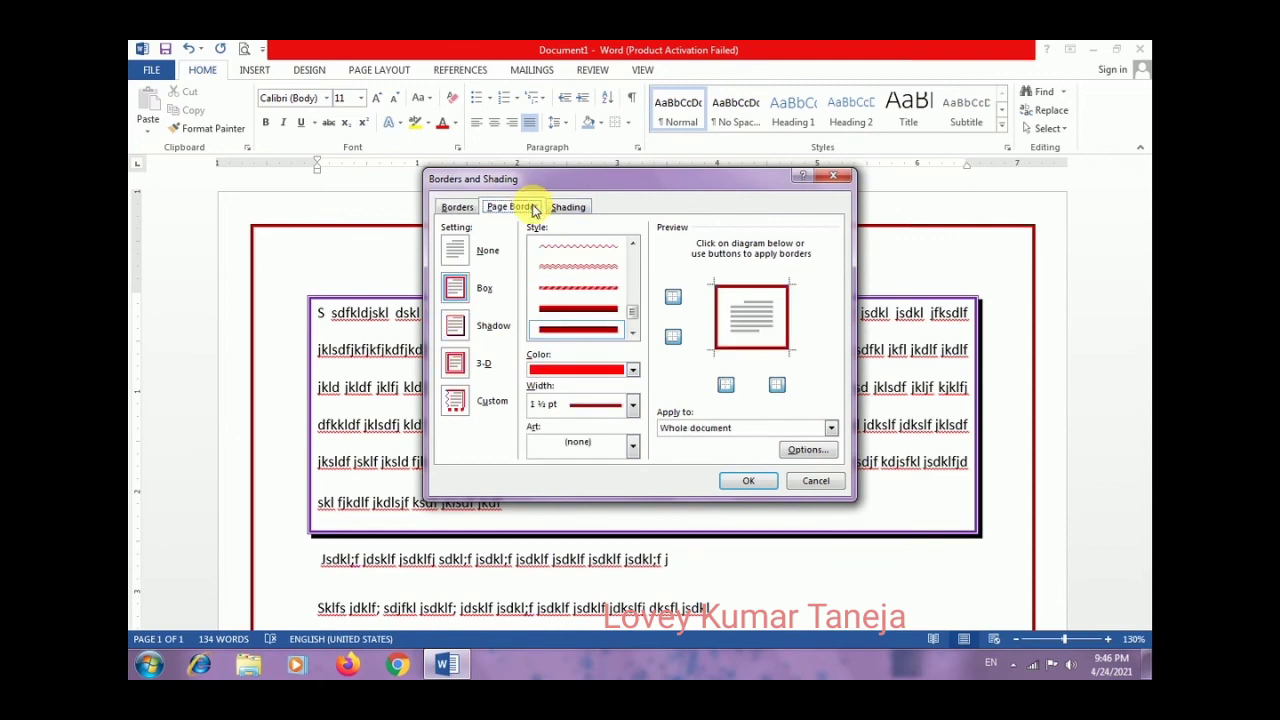
click(633, 446)
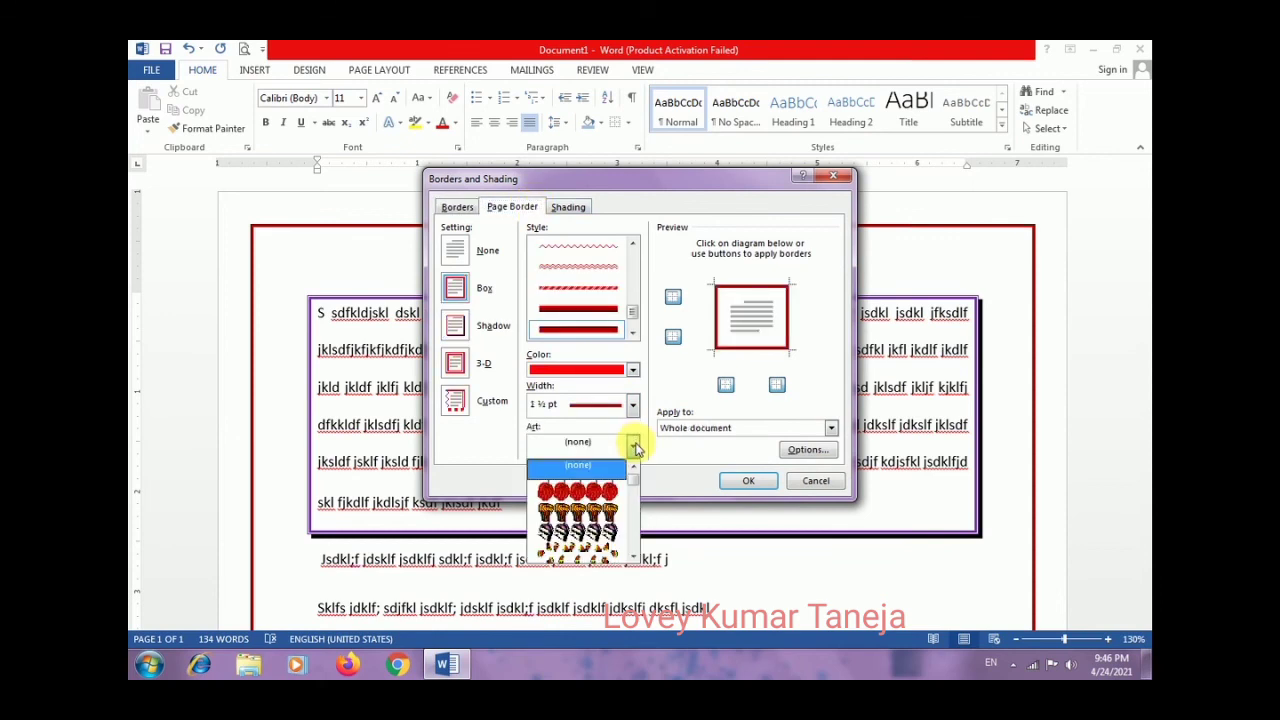
click(632, 499)
click(632, 505)
click(632, 511)
click(632, 511)
click(632, 511)
click(632, 511)
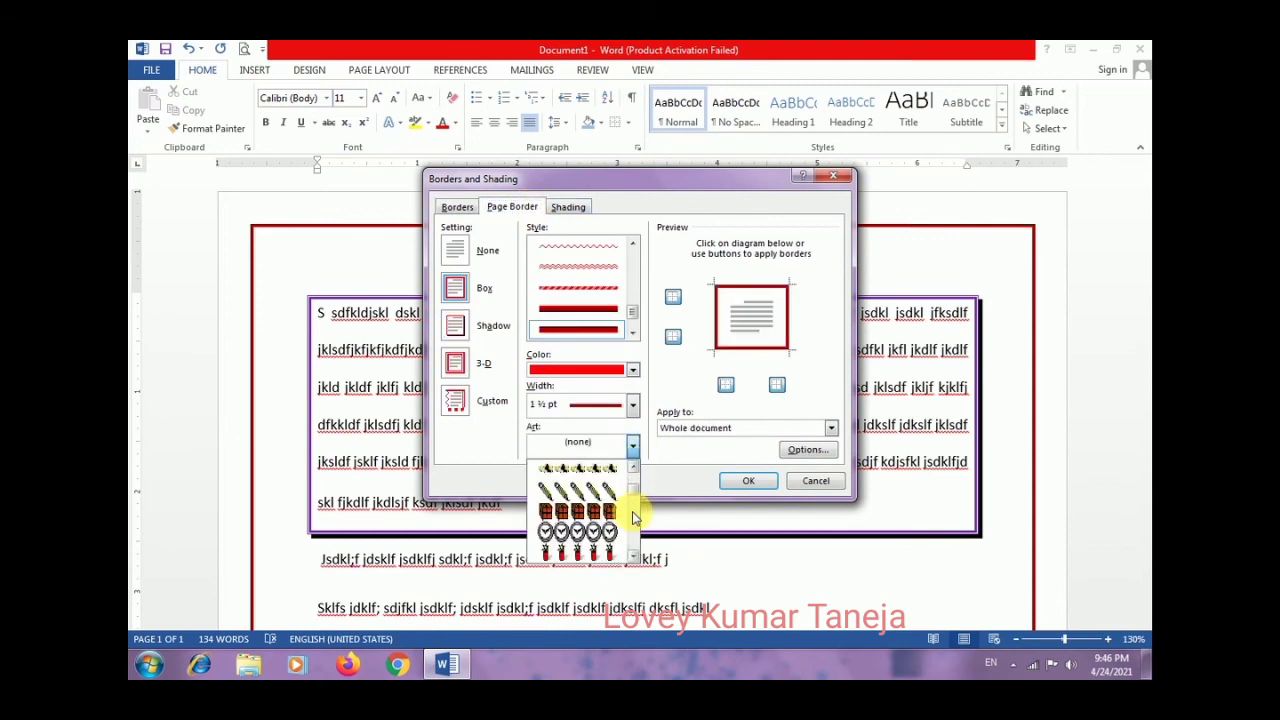
click(632, 511)
click(632, 511)
click(632, 511)
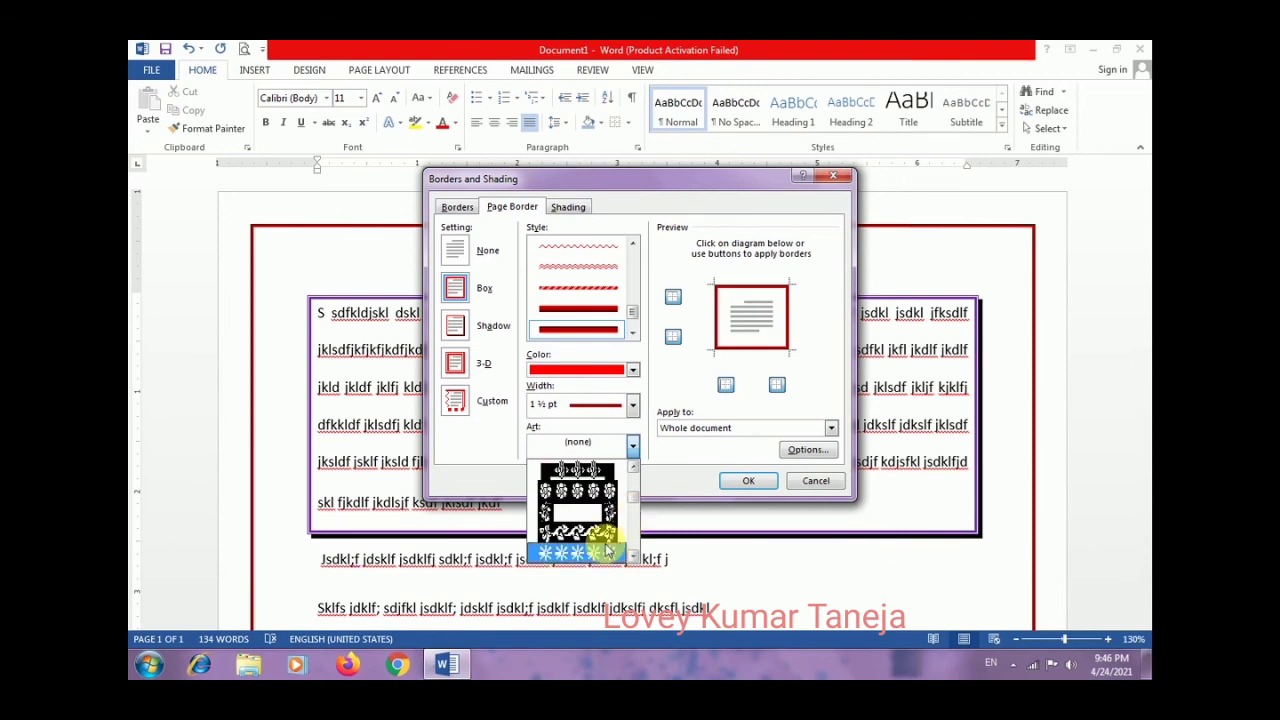
click(604, 550)
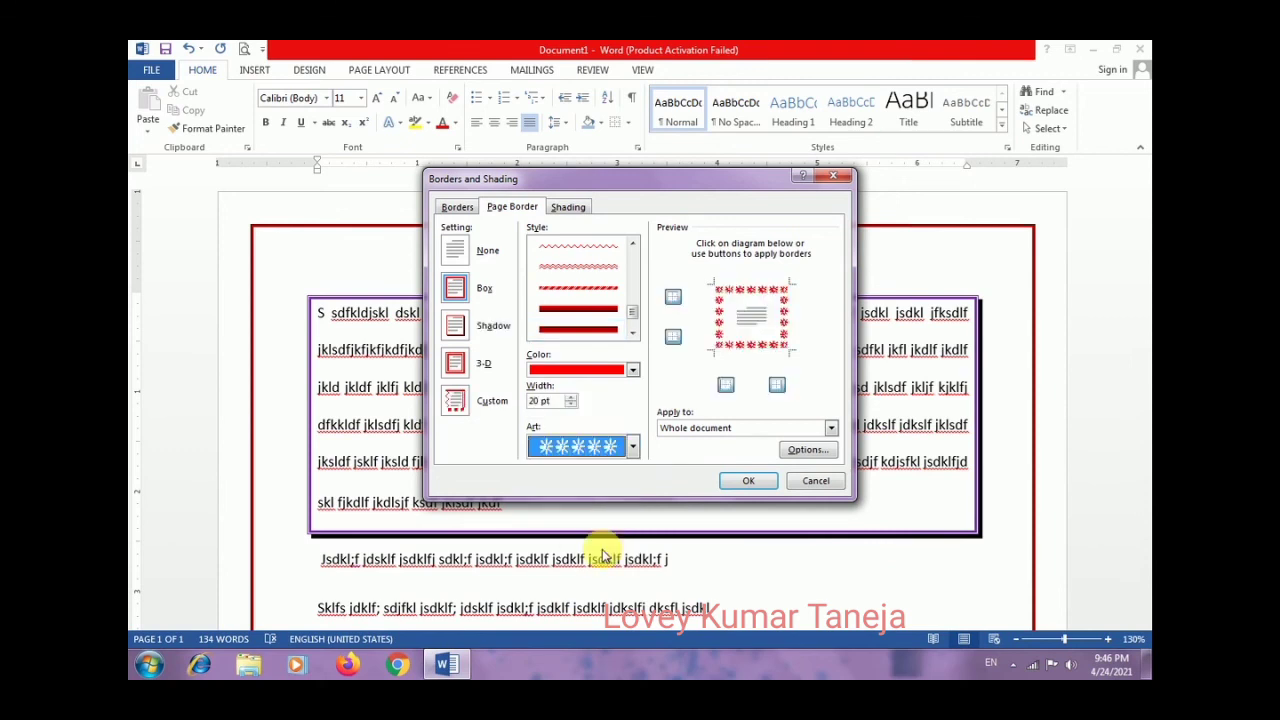
- Color the art page border dark red, apply it to the whole document, and check it down to the page's lower edge
click(632, 370)
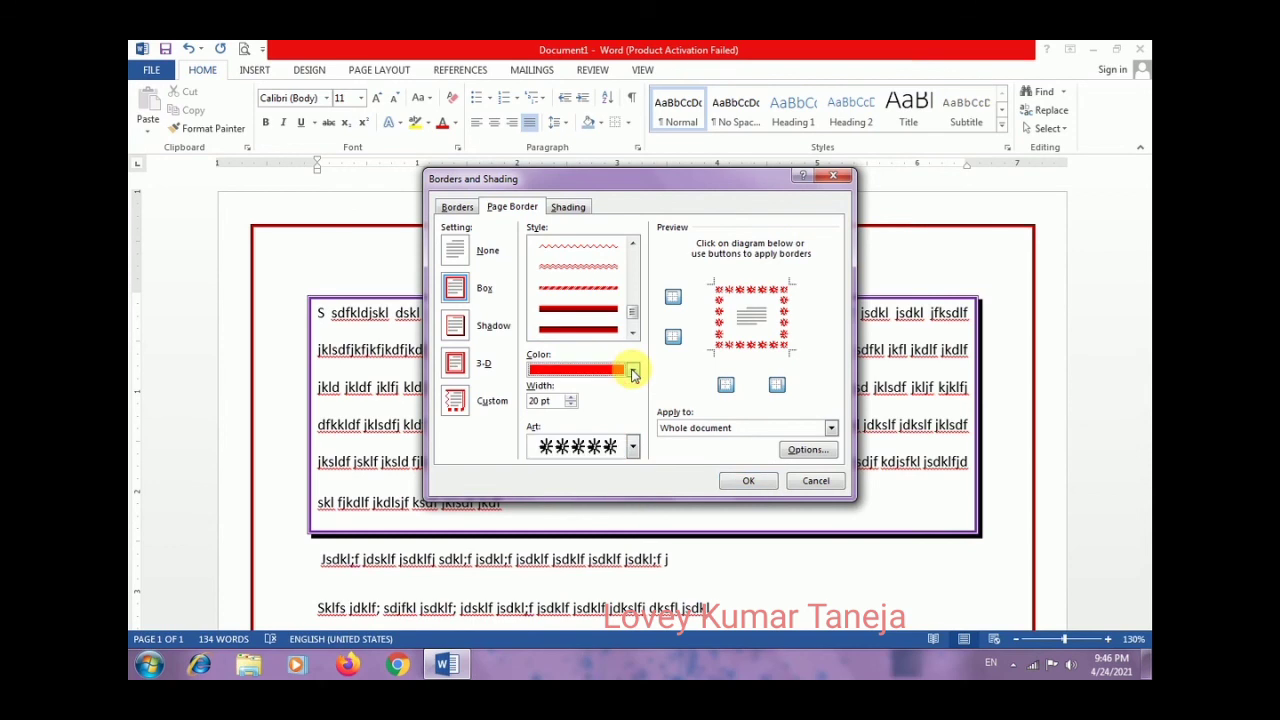
click(632, 371)
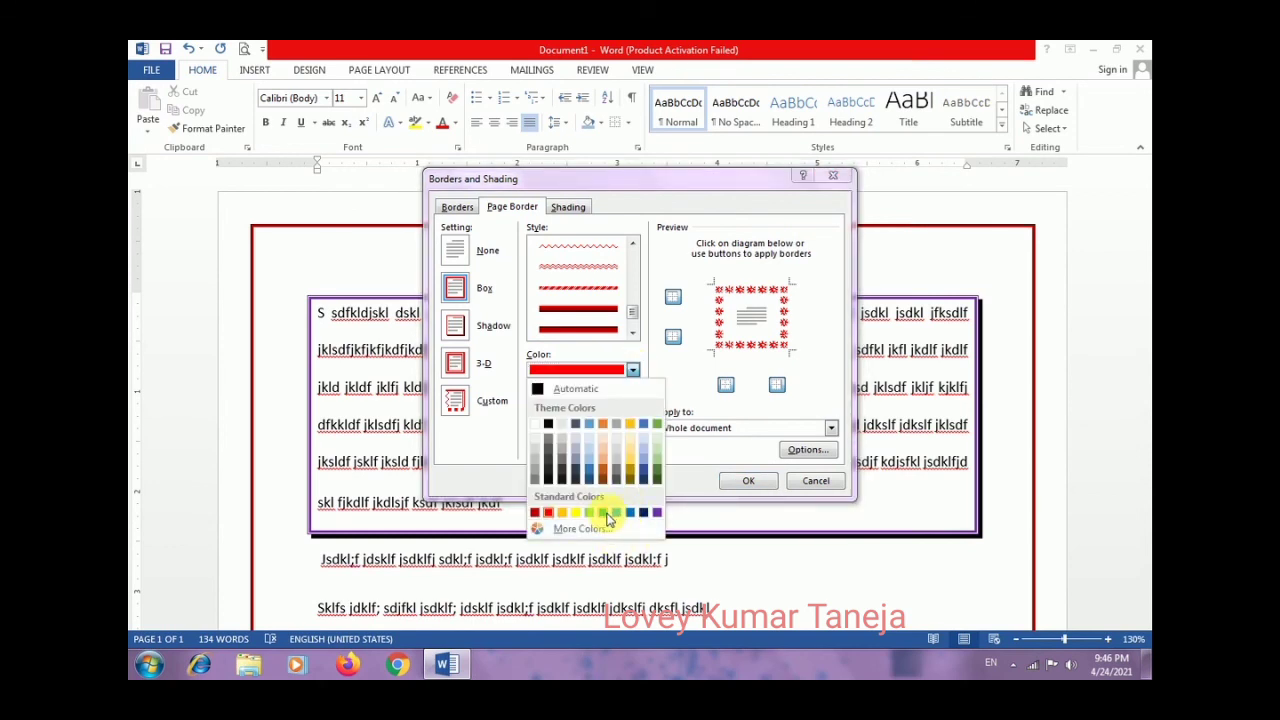
click(538, 516)
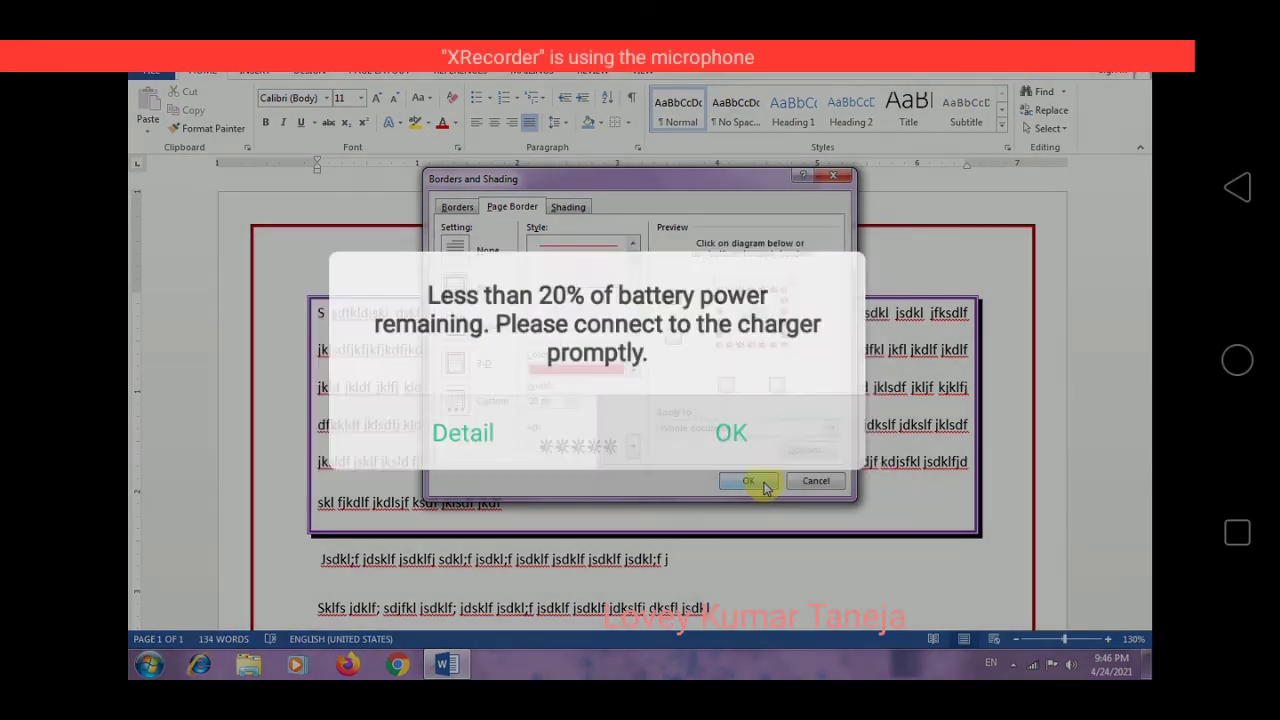
click(763, 487)
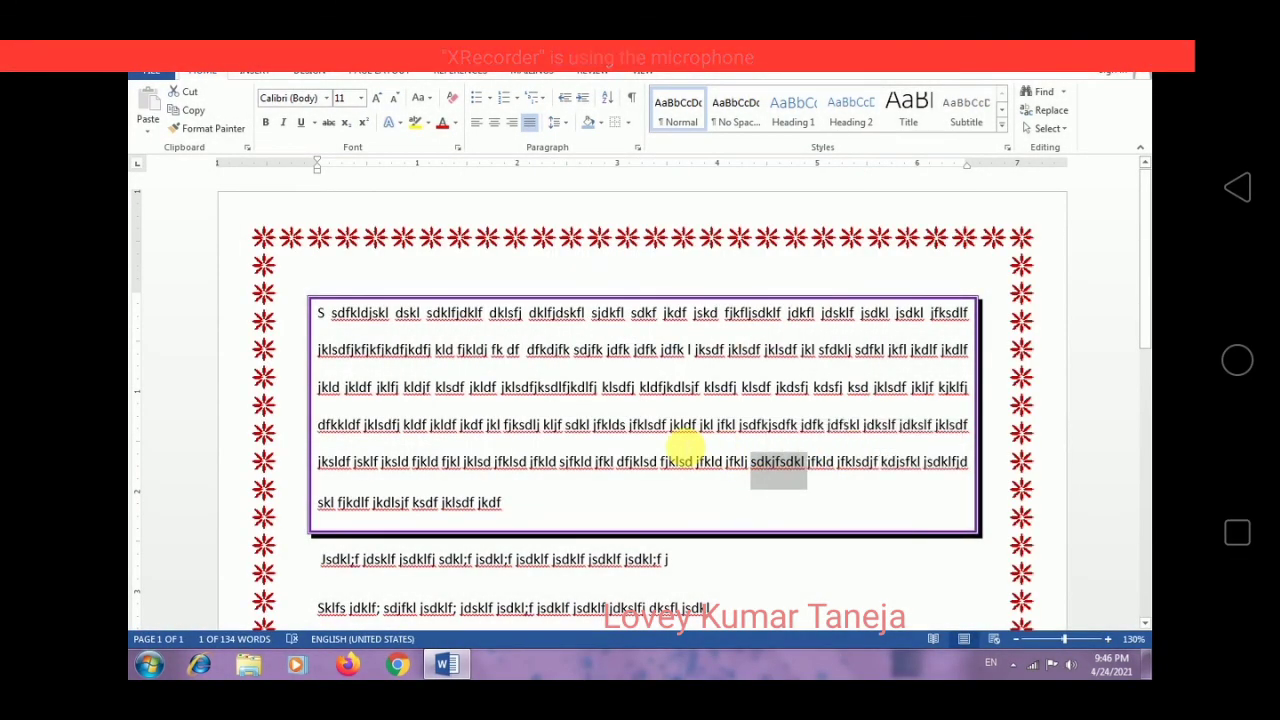
drag(1145, 270, 1143, 537)
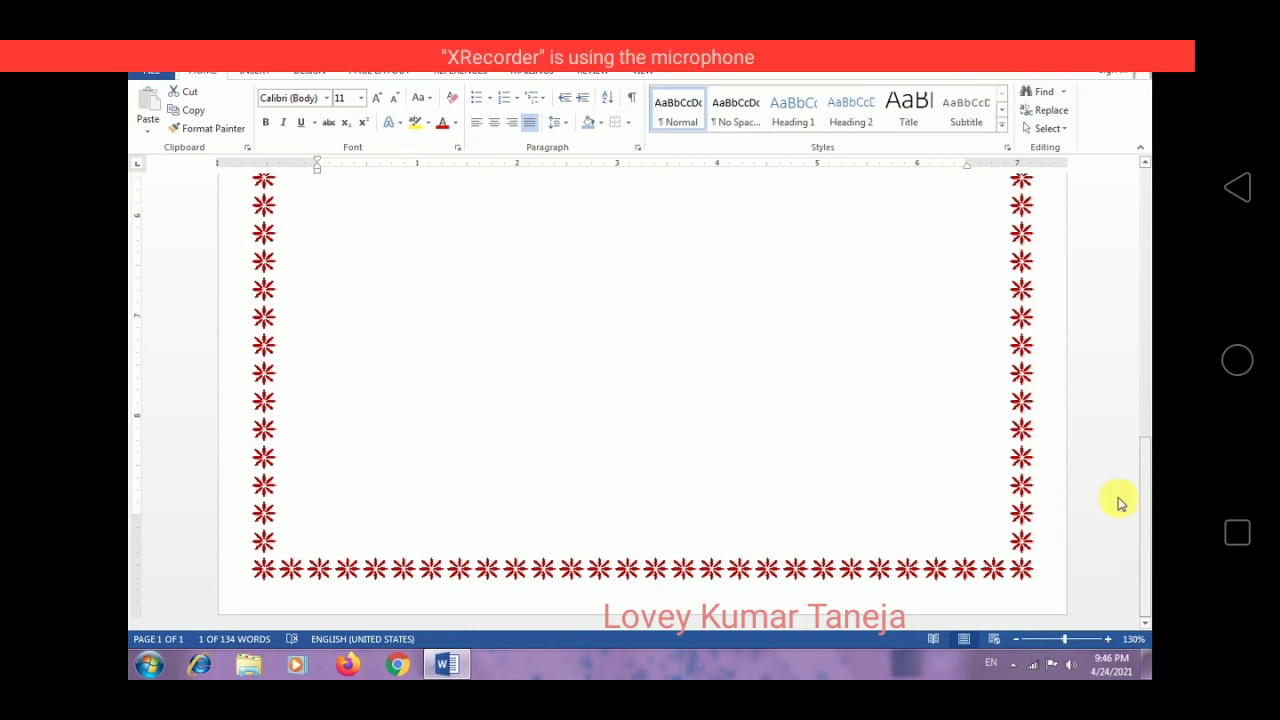
drag(1142, 452, 1137, 225)
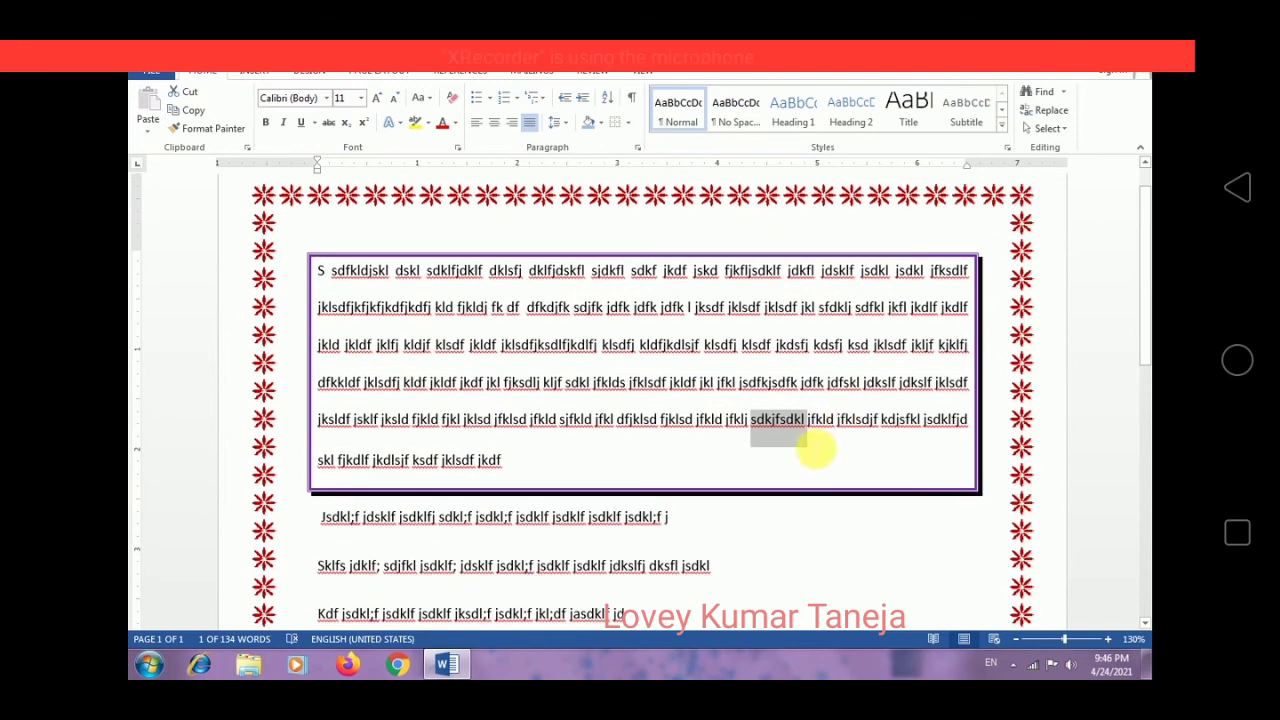
click(814, 452)
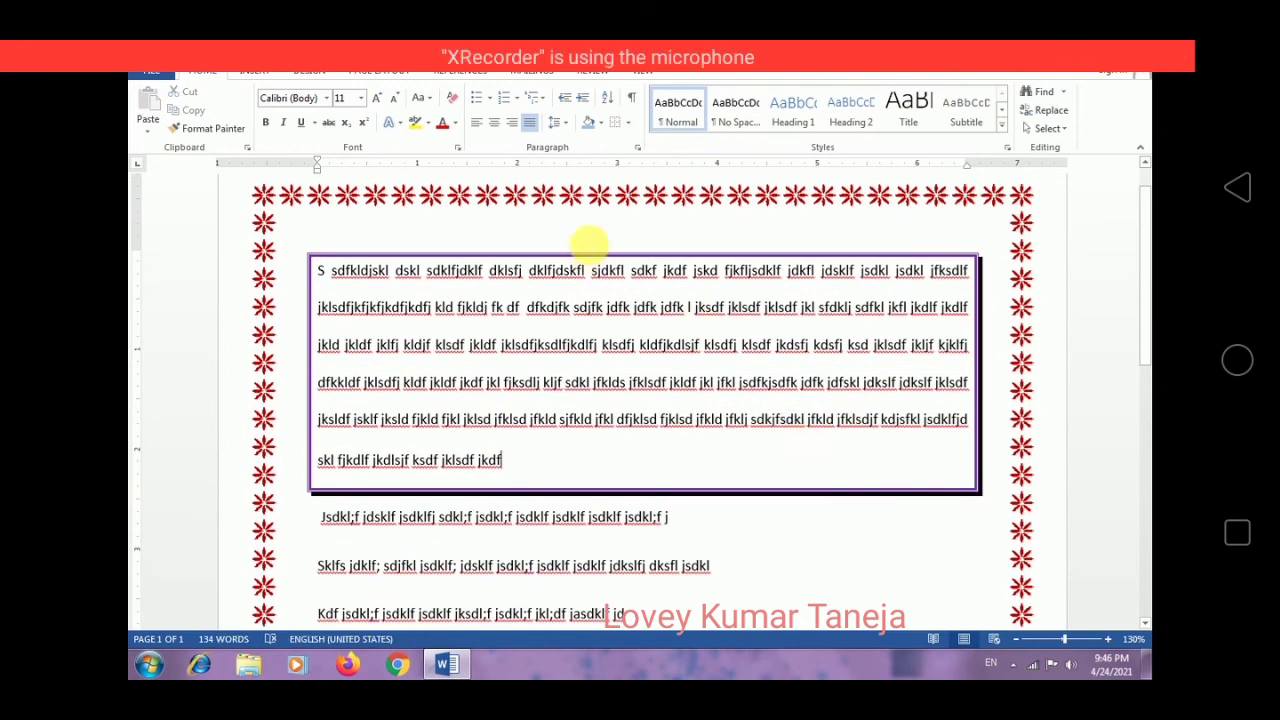
- Reduce the art page border's width to 17 pt and apply it to the whole document
click(629, 124)
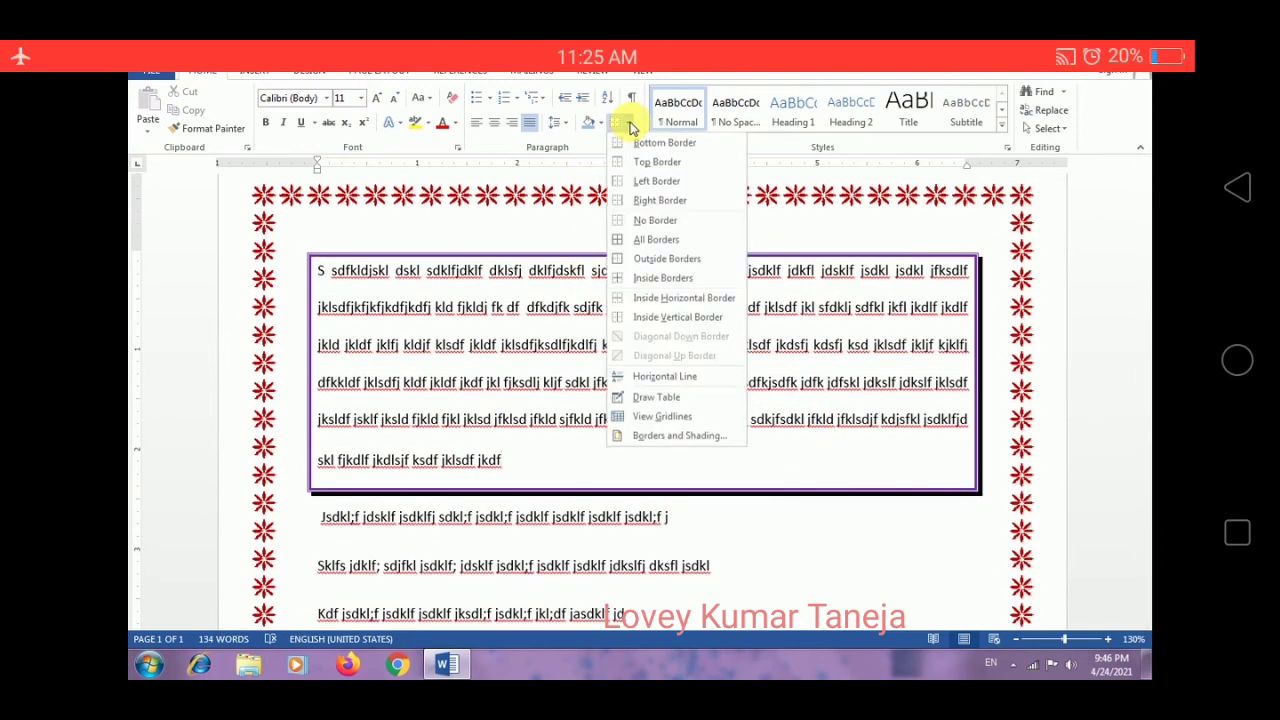
click(679, 437)
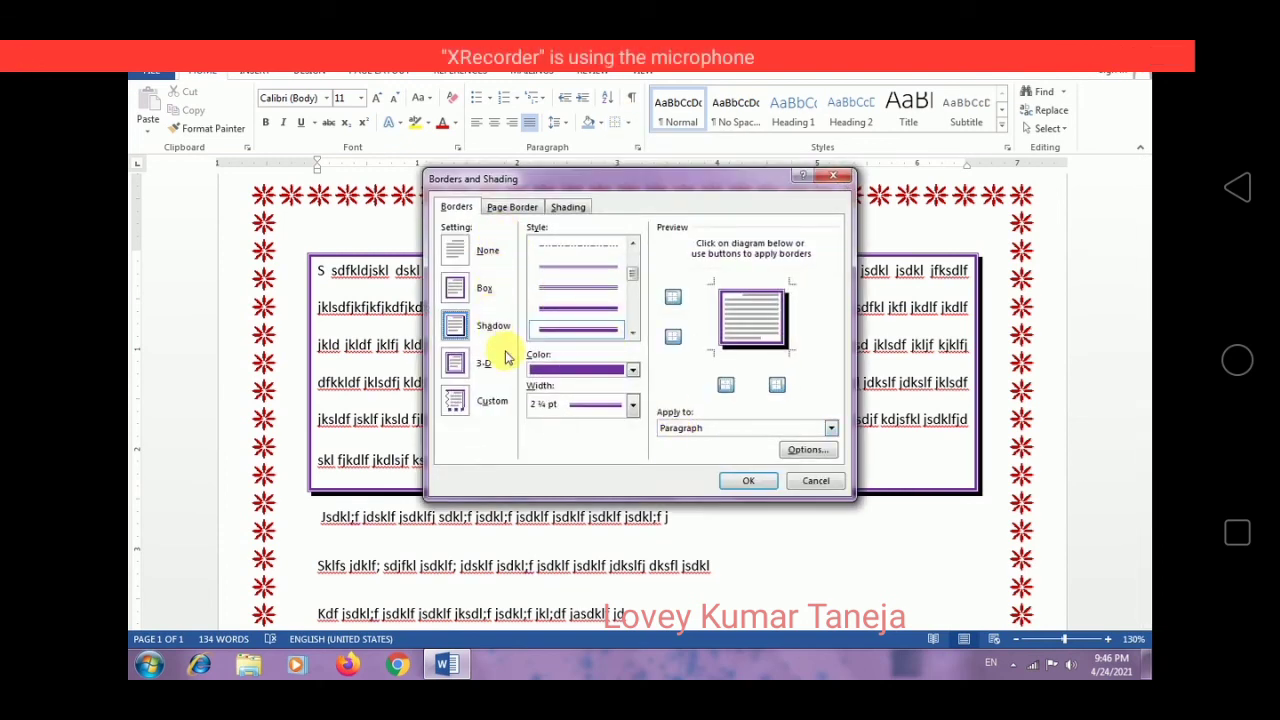
click(514, 206)
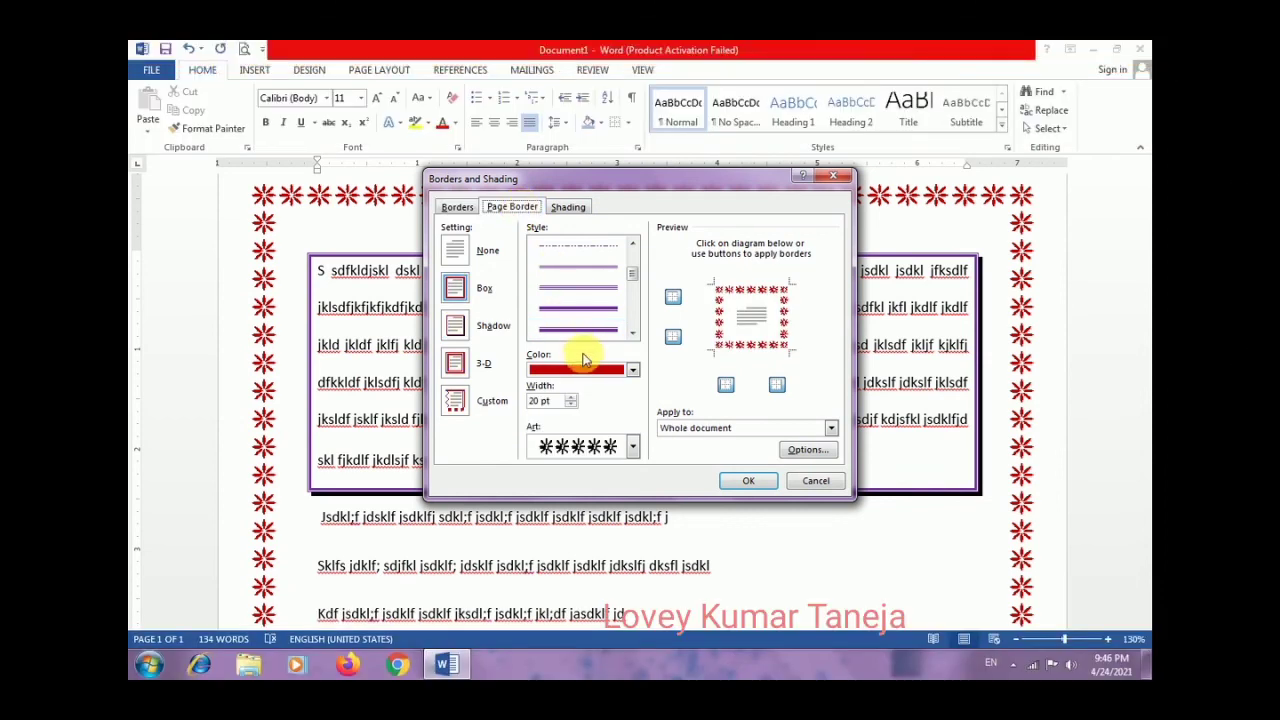
click(571, 406)
click(571, 406)
click(571, 406)
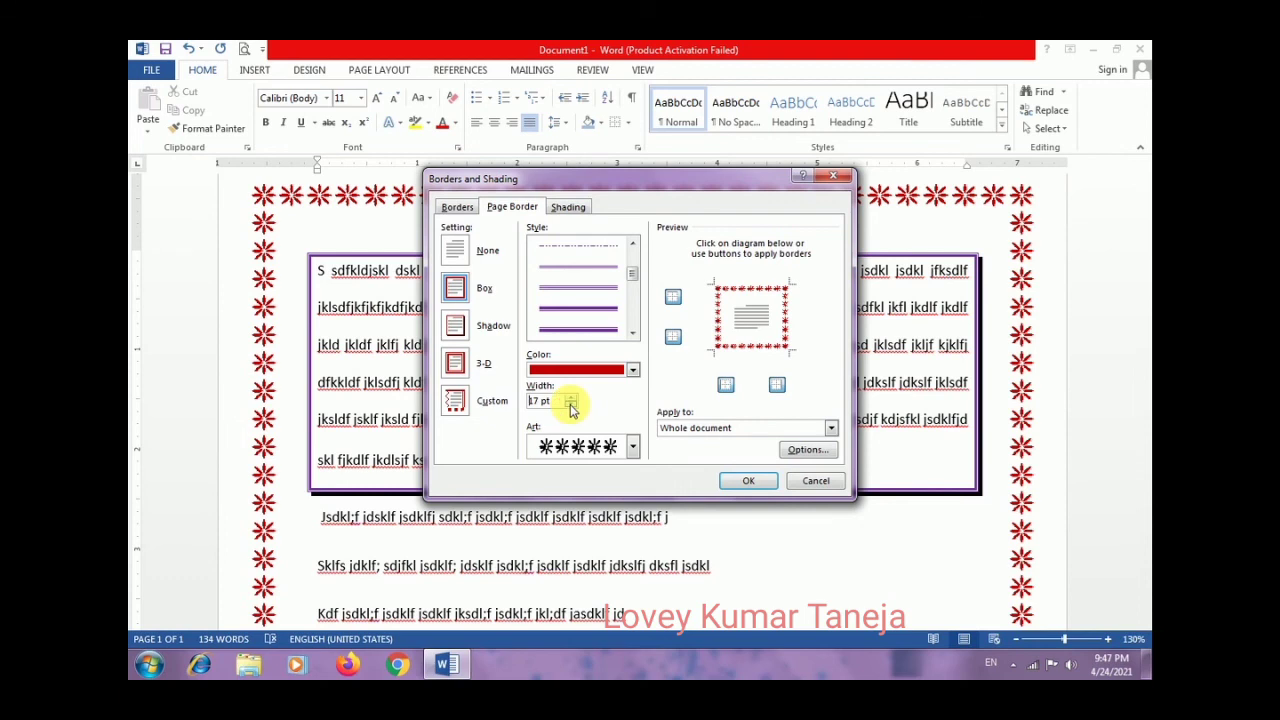
click(738, 482)
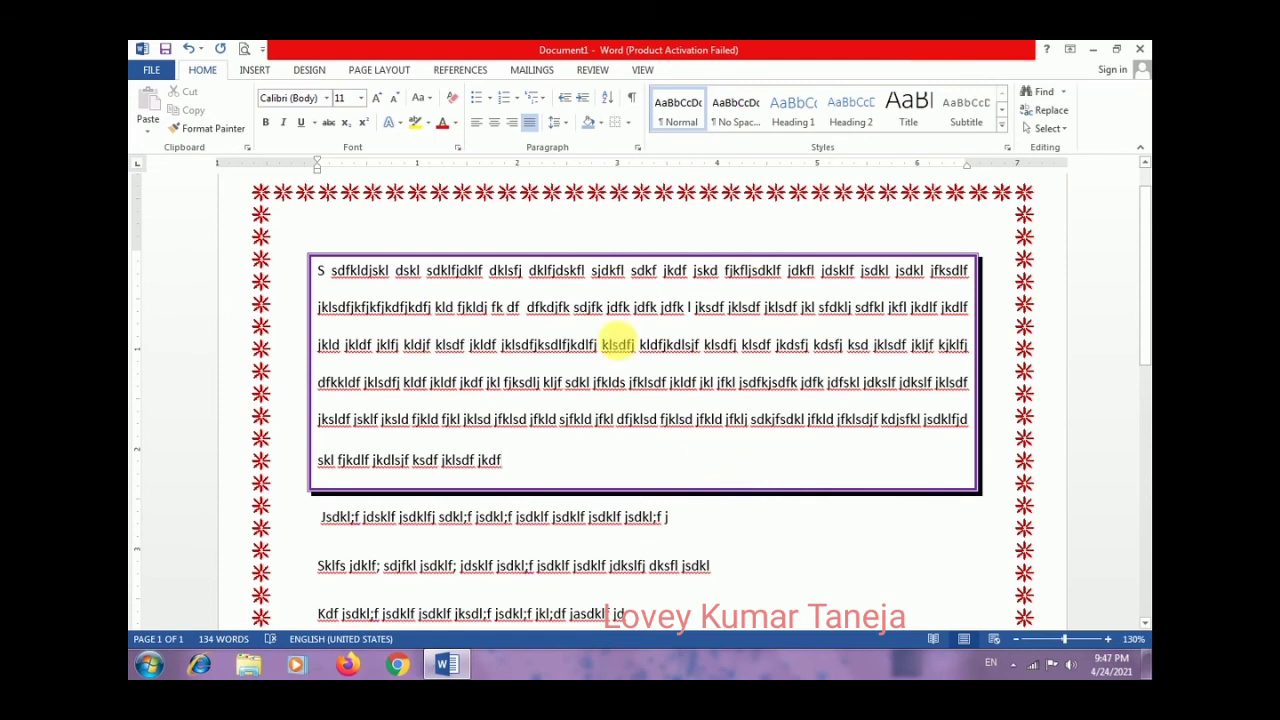
- Open the Borders and Shading settings for the first paragraph and review the shading fill colors, page border and paragraph border options
click(627, 123)
click(651, 437)
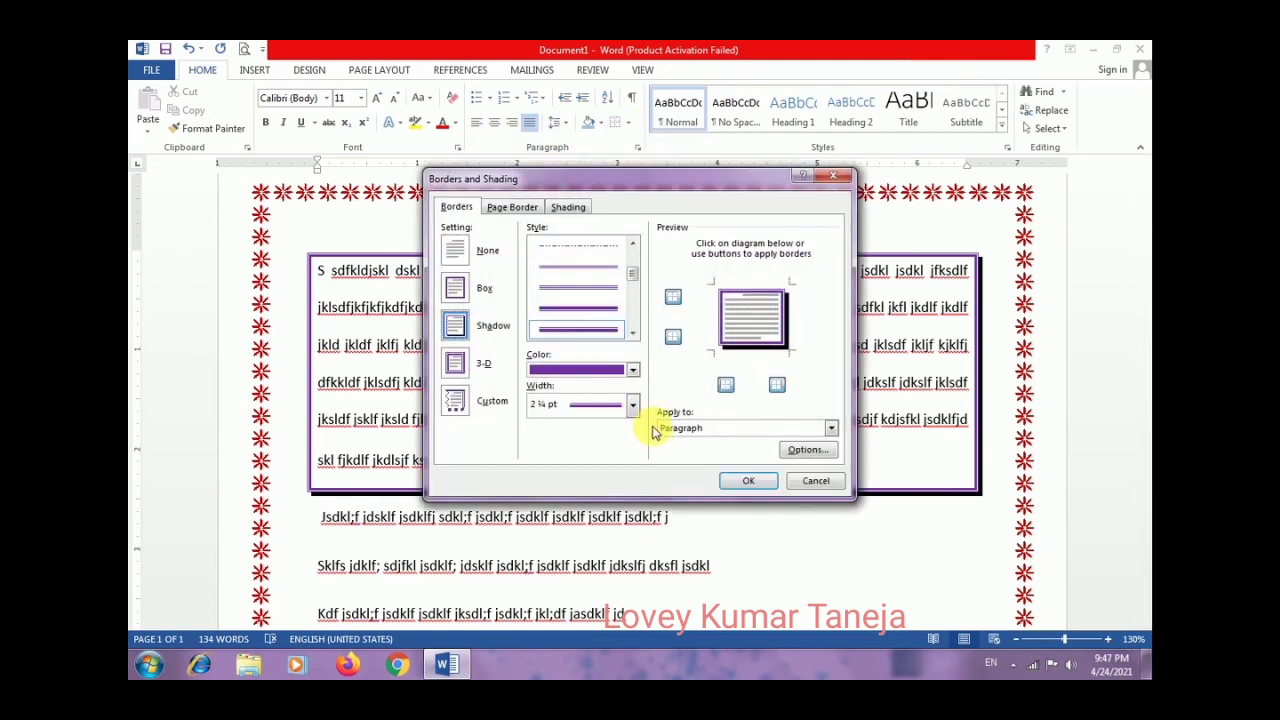
click(571, 207)
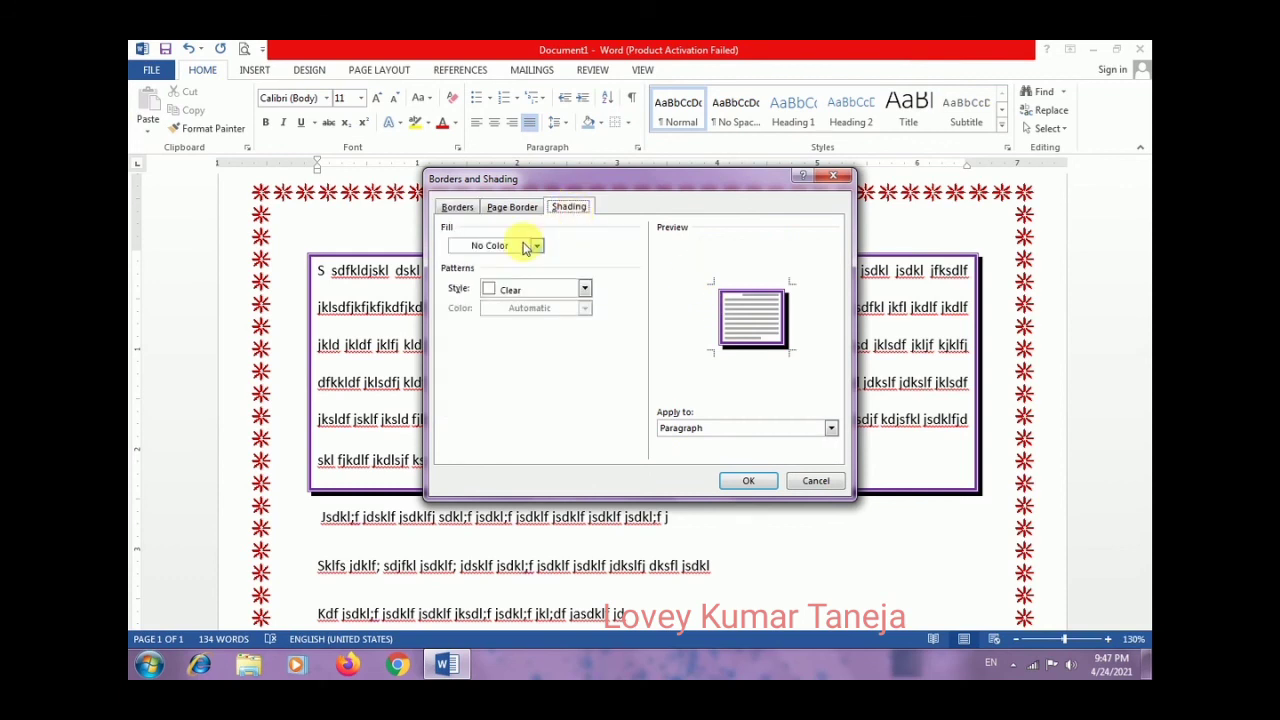
click(527, 246)
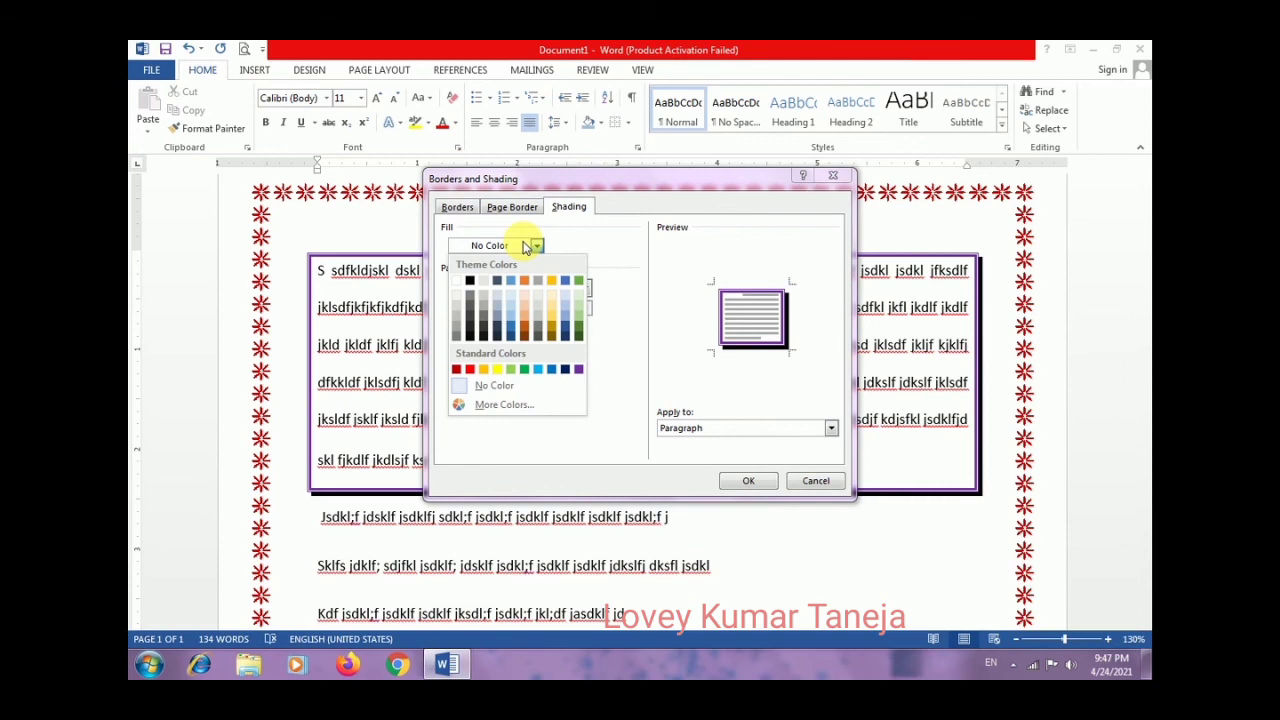
click(527, 246)
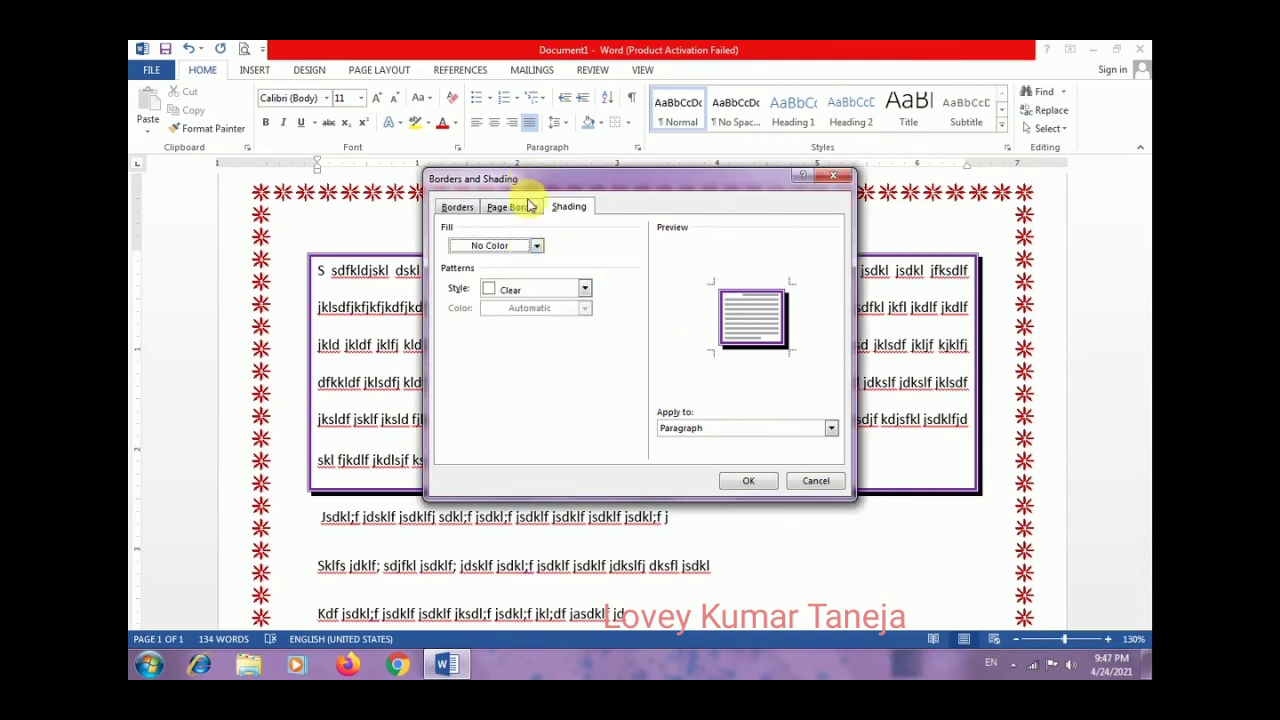
click(526, 208)
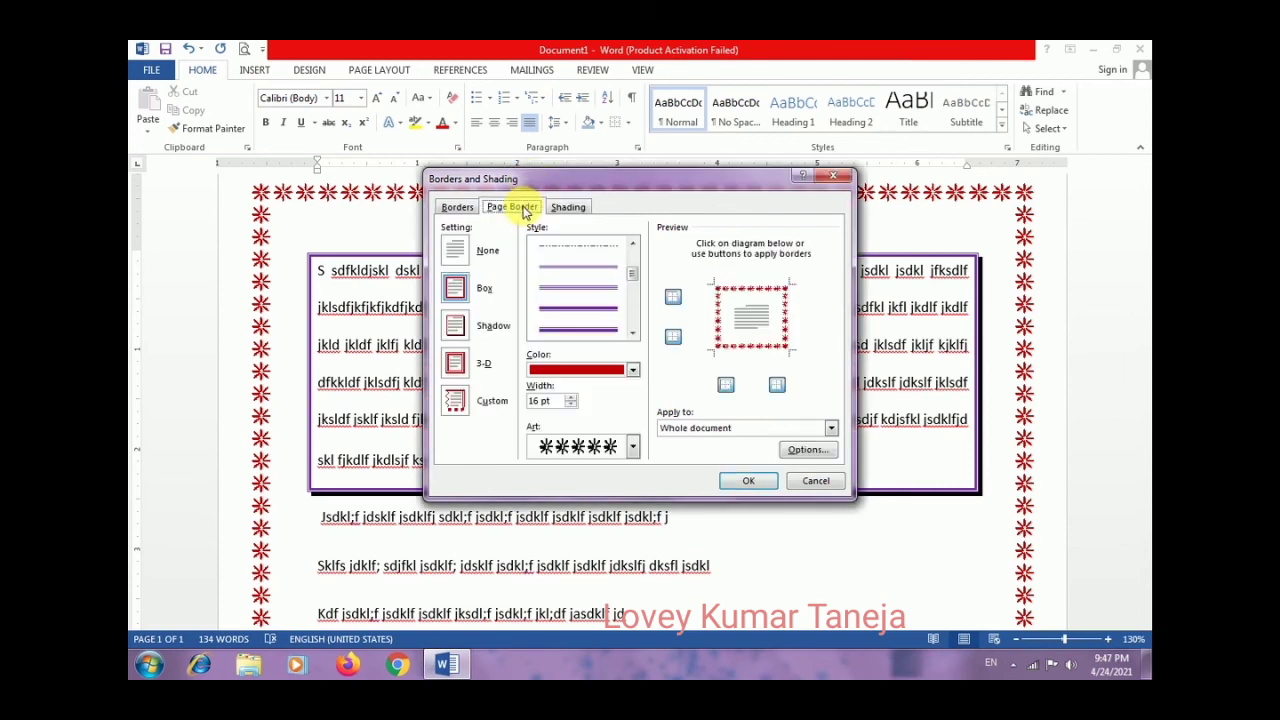
click(458, 208)
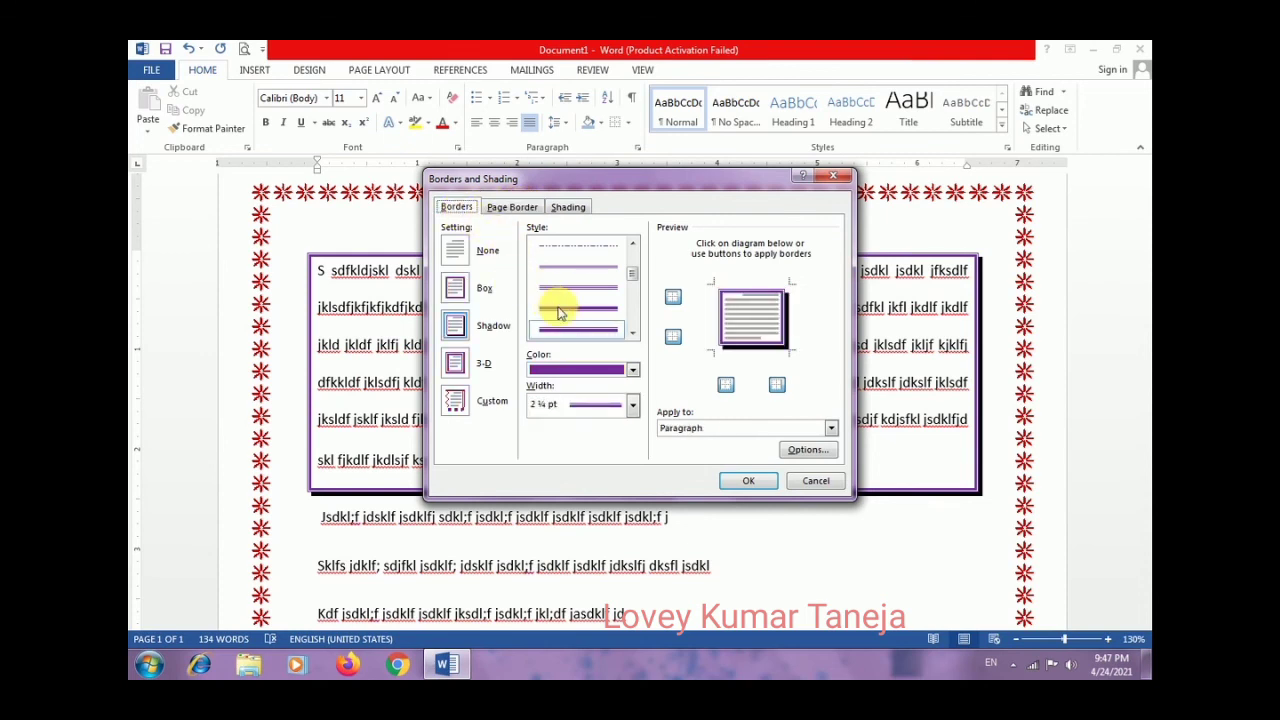
- Remove the art page border from the whole document and the shadow border from the first paragraph by setting both to None
click(508, 207)
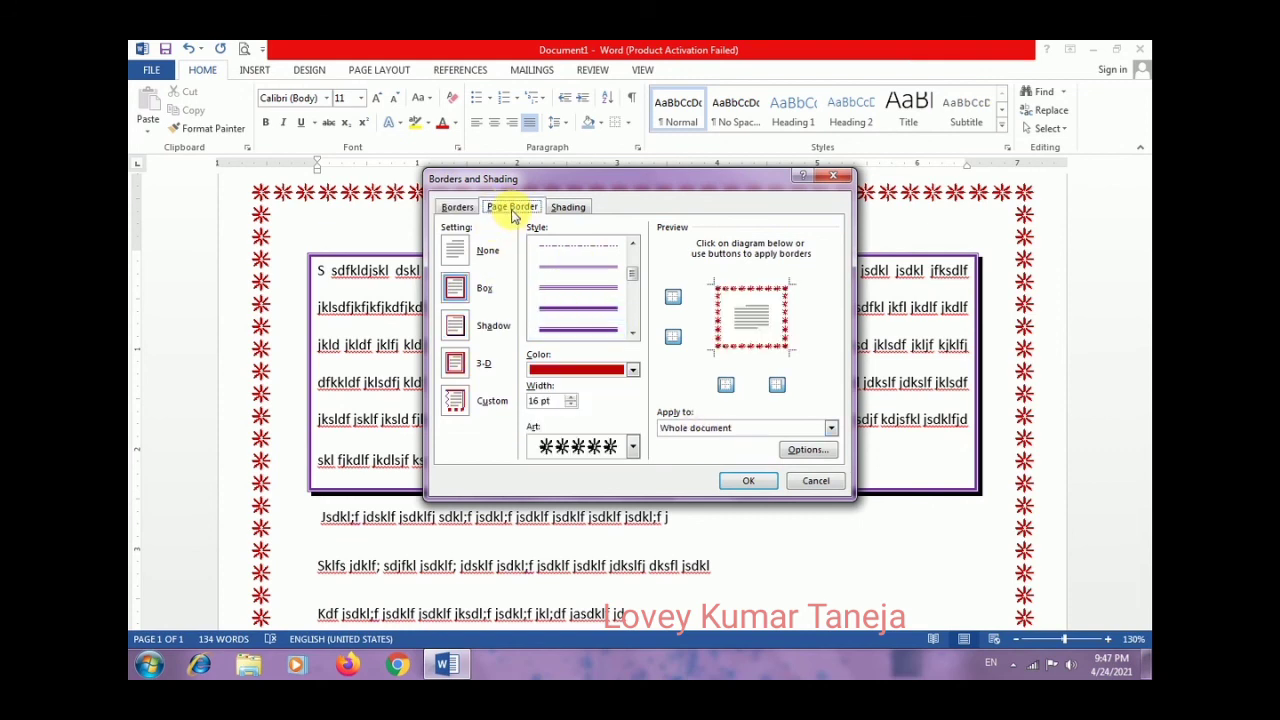
click(457, 249)
click(457, 208)
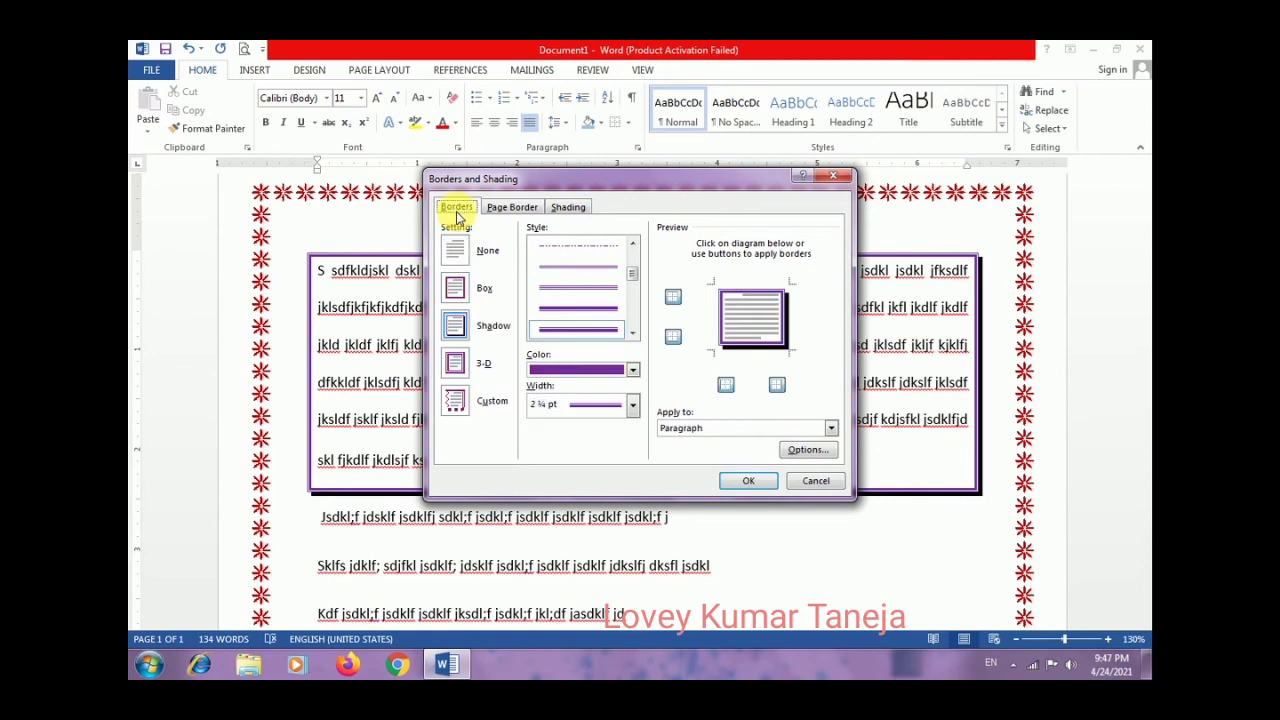
click(455, 251)
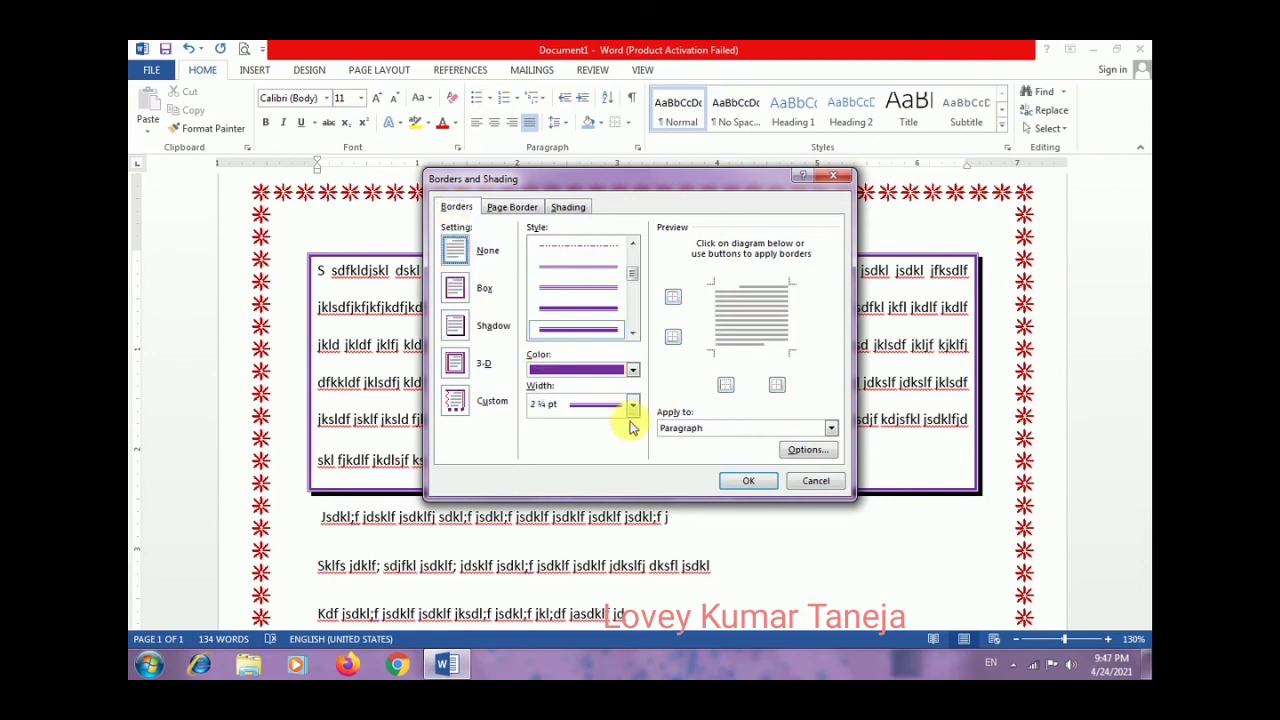
click(742, 482)
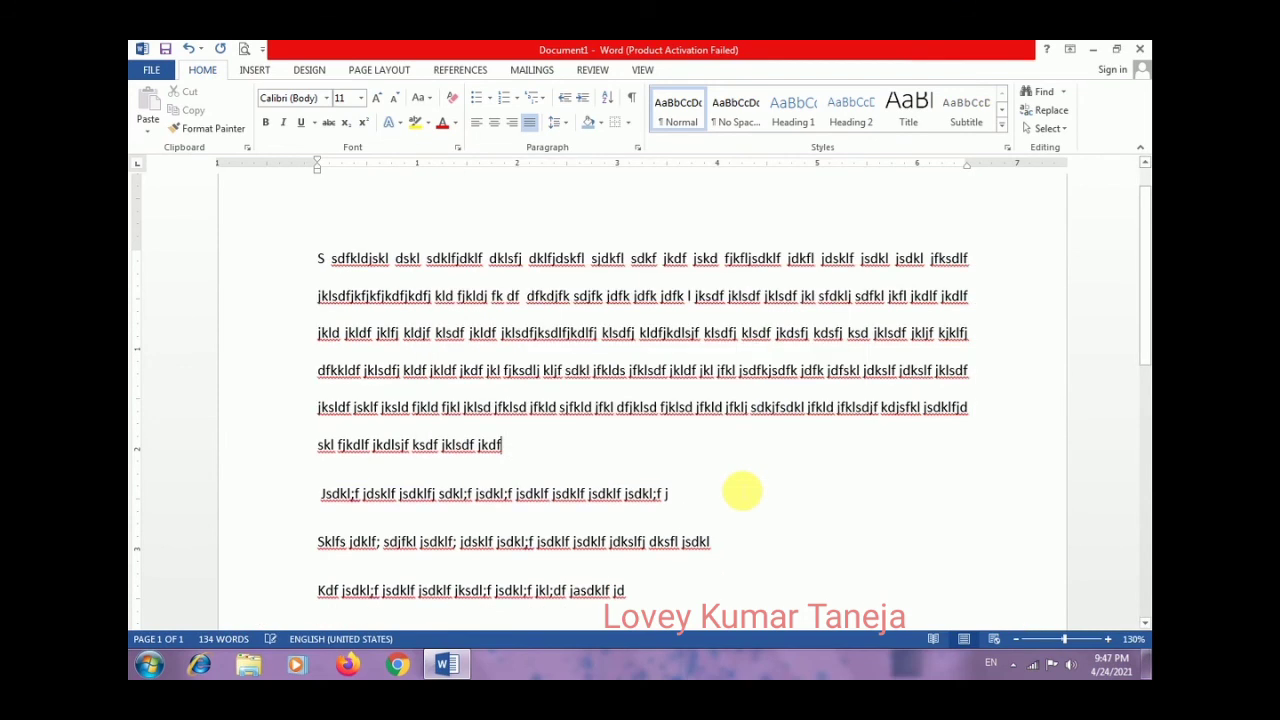